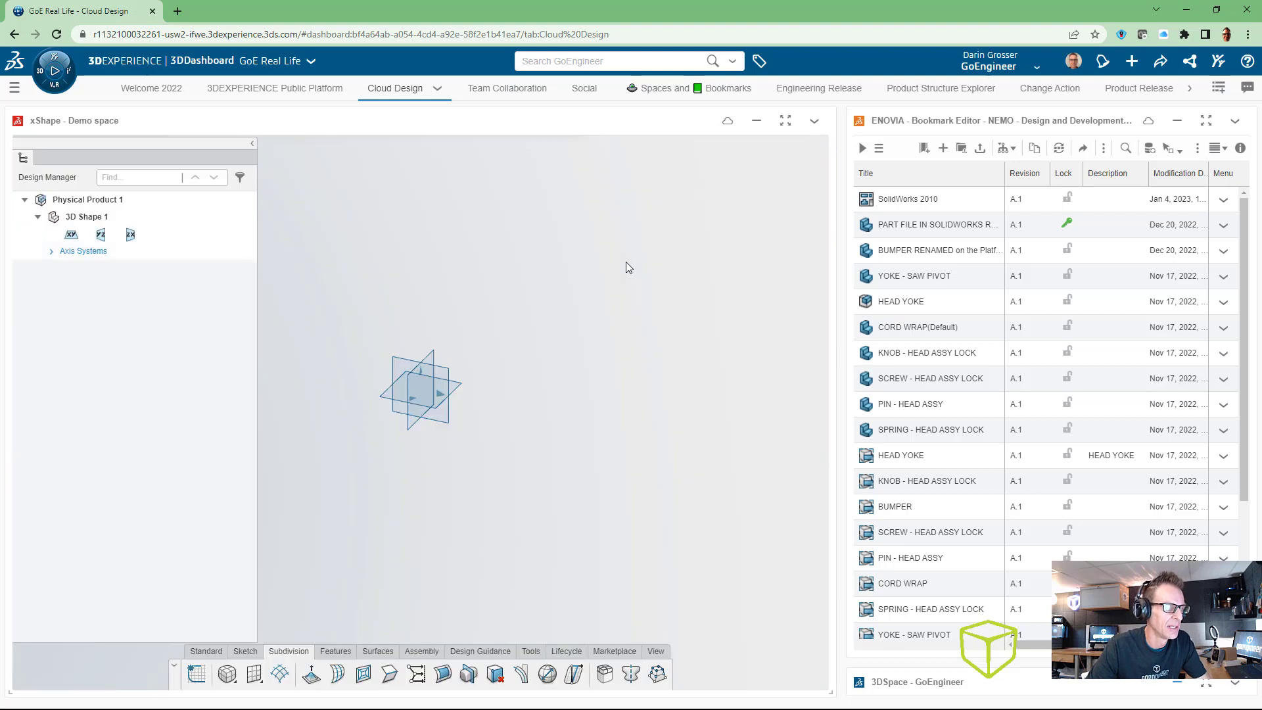
Maximize the xShape widget so it fills the dashboard
{"action": "left_click", "coordinate": [785, 122]}
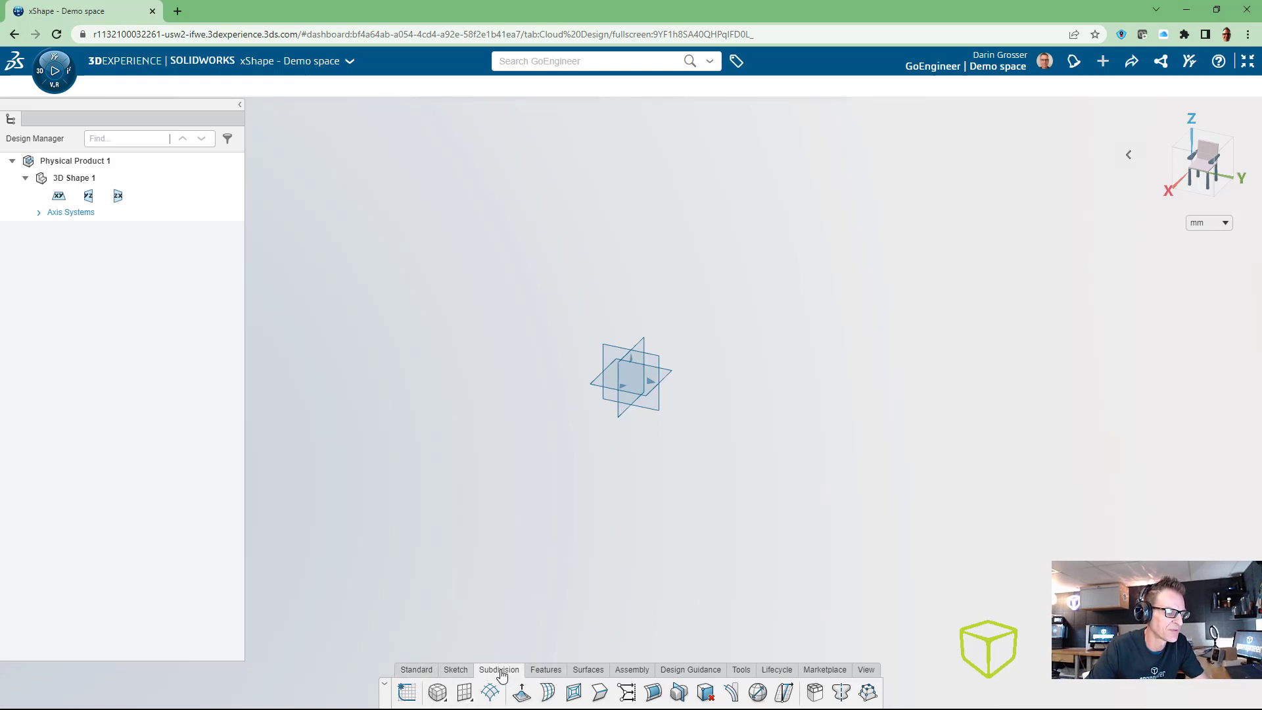
{"action": "left_click", "coordinate": [445, 698]}
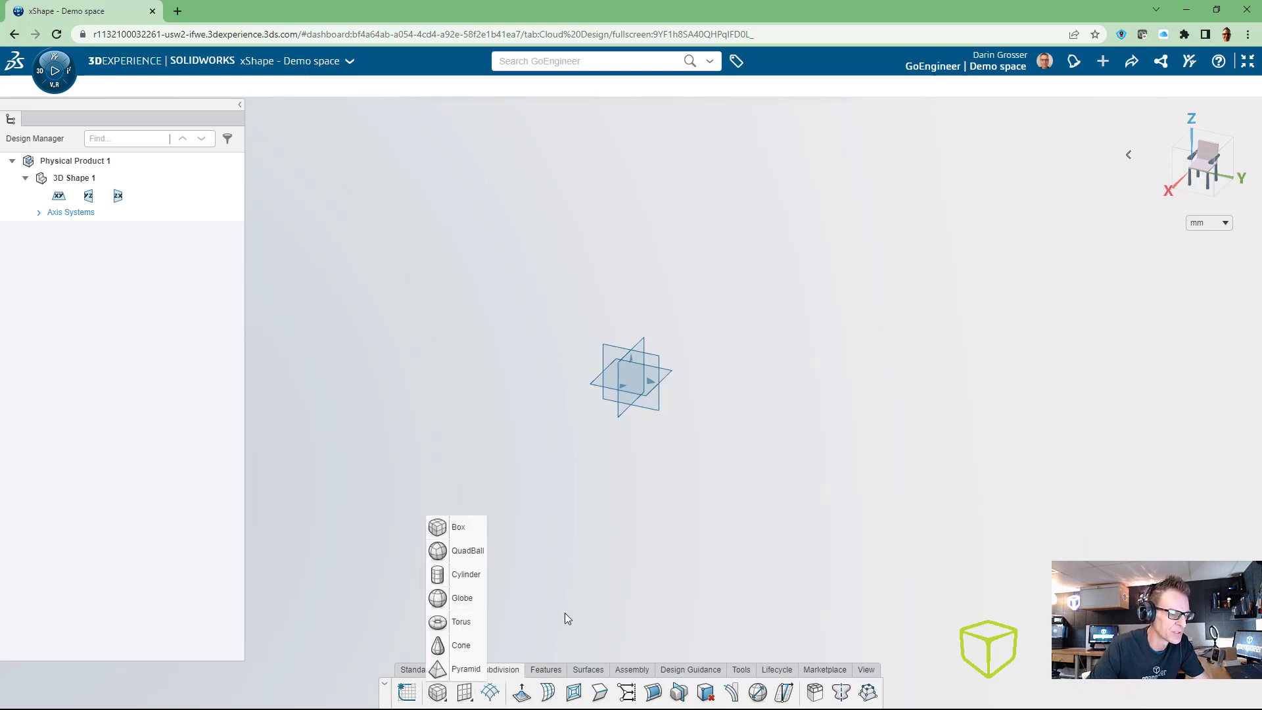
{"action": "left_click", "coordinate": [562, 584]}
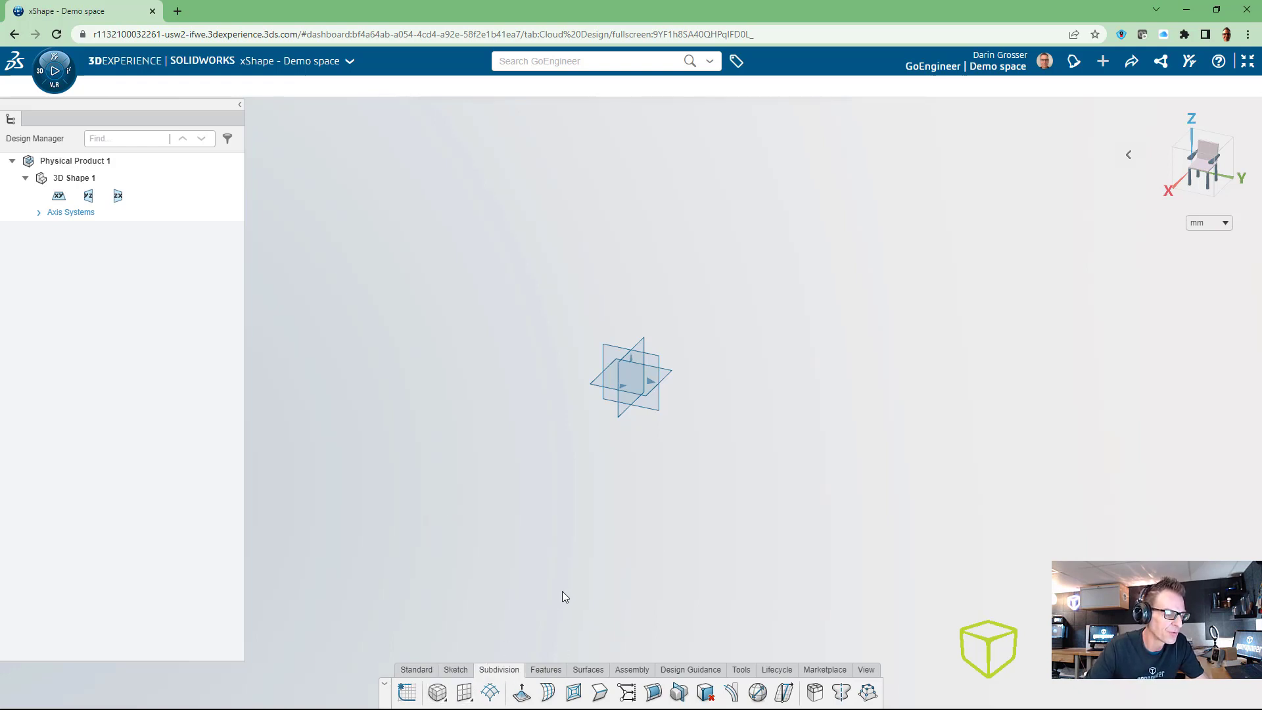
{"action": "left_click", "coordinate": [545, 670]}
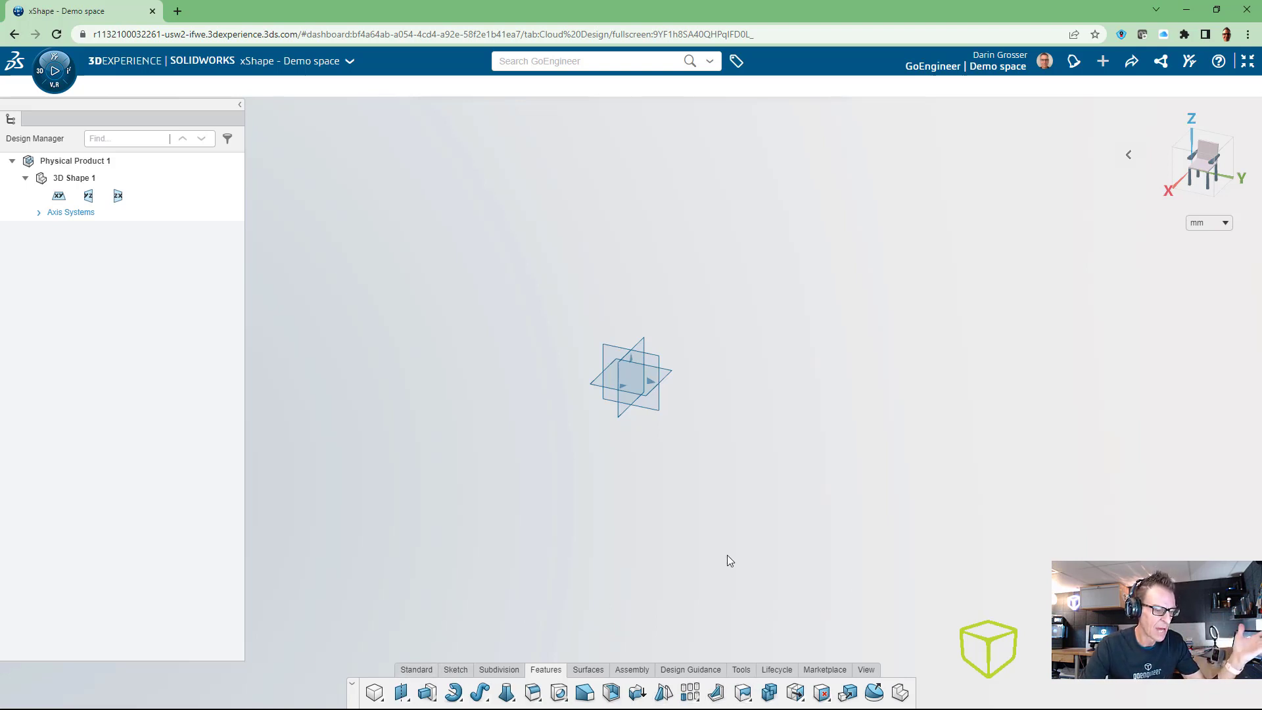
Start Insert Picture and browse on the C: drive to Video Production Workspace > Sculpting my childhood favorites - ODIE - 12-21-22
{"action": "left_click", "coordinate": [741, 669]}
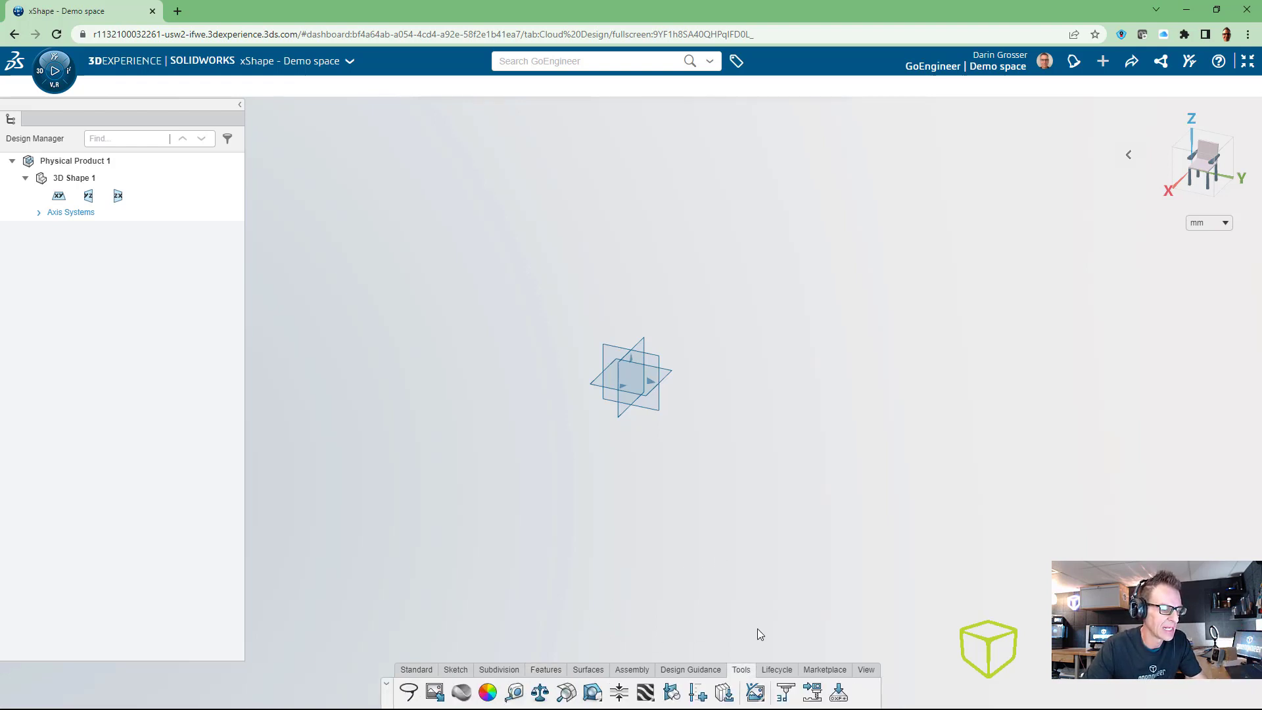
{"action": "left_click", "coordinate": [435, 692]}
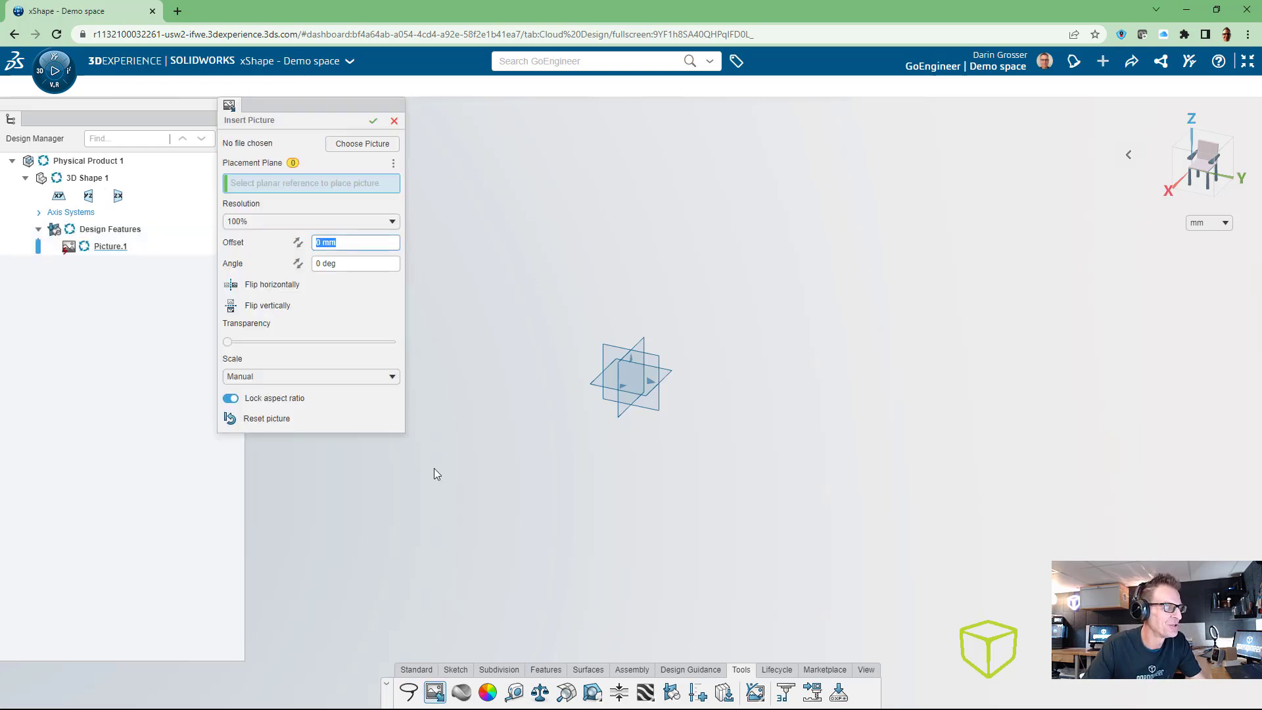
{"action": "left_click", "coordinate": [367, 143]}
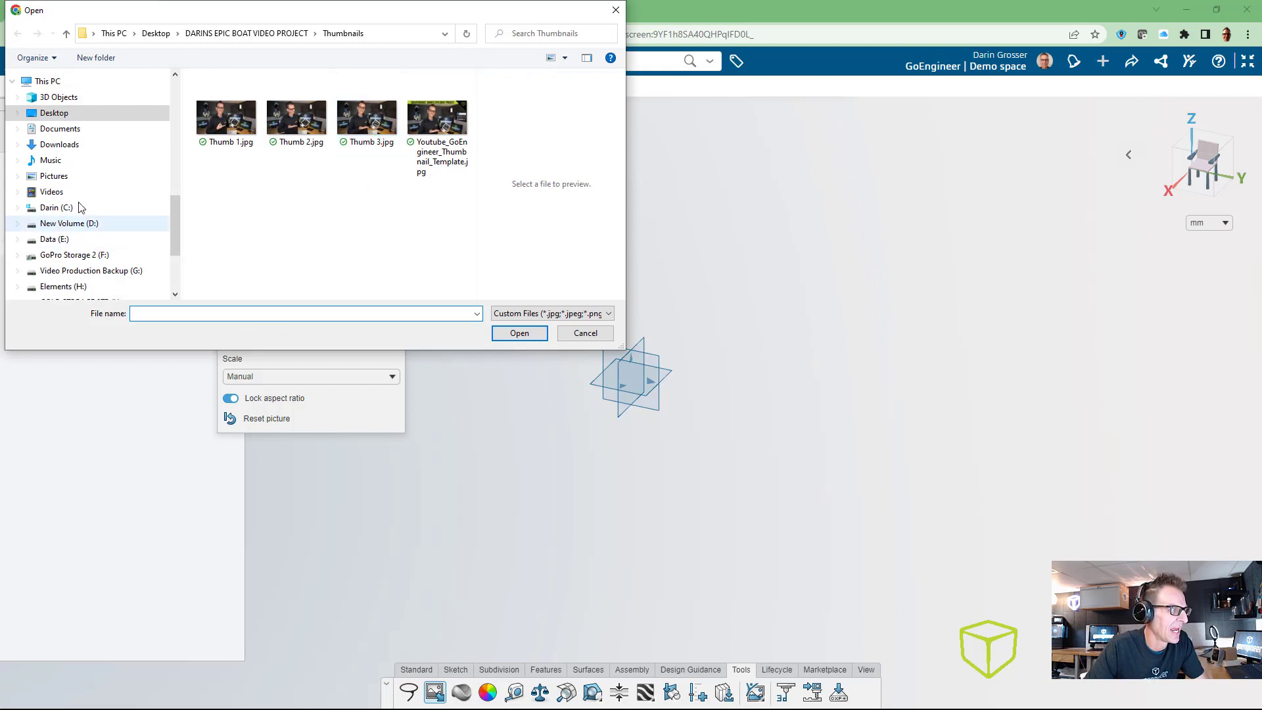
{"action": "left_click", "coordinate": [33, 109]}
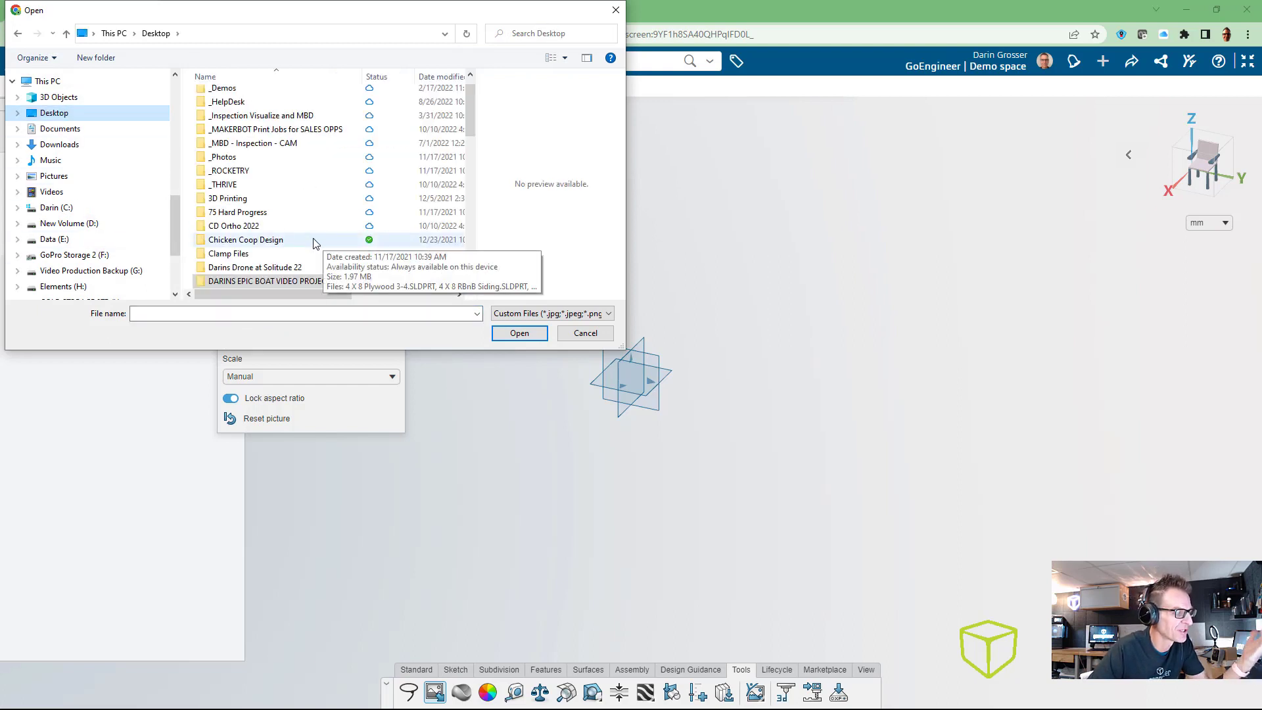
{"action": "left_click", "coordinate": [66, 207]}
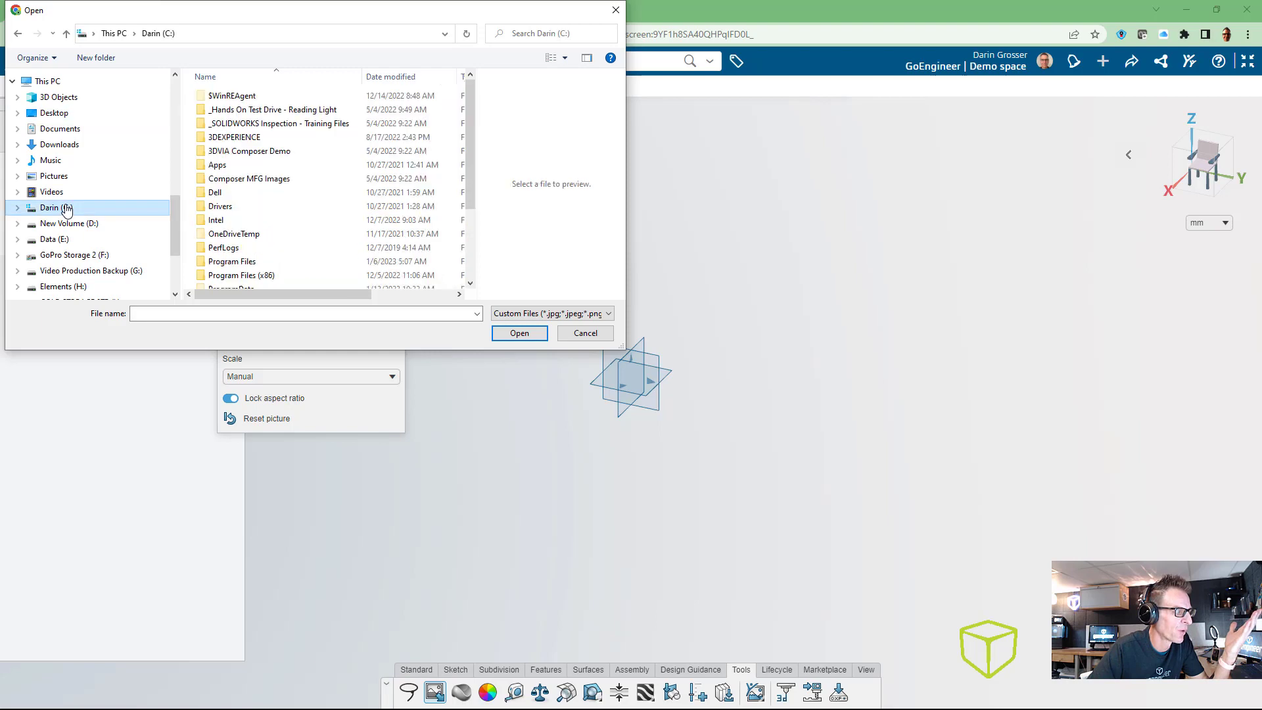
{"action": "scroll", "coordinate": [273, 253], "scroll_direction": "down", "scroll_amount": 3}
{"action": "double_click", "coordinate": [249, 267]}
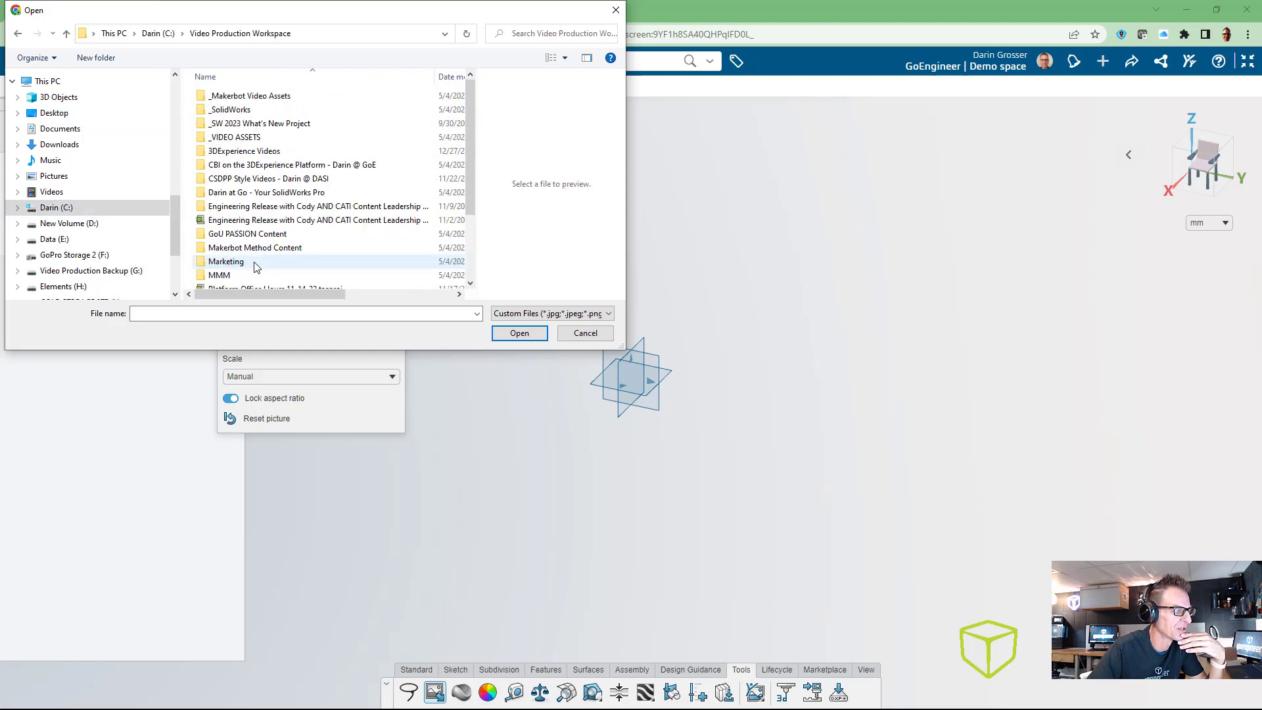
{"action": "scroll", "coordinate": [261, 268], "scroll_direction": "down", "scroll_amount": 1}
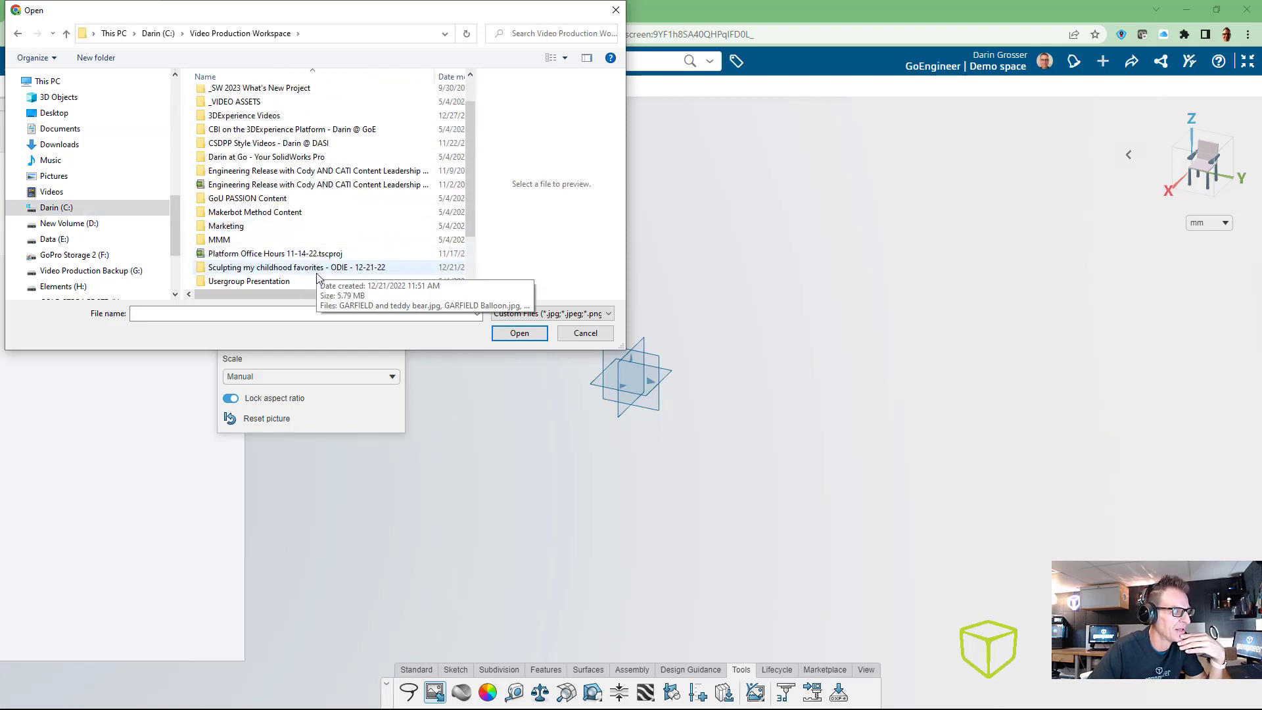
{"action": "double_click", "coordinate": [267, 268]}
Load ODIE.png as the picture and place it on the zx plane
{"action": "scroll", "coordinate": [362, 257], "scroll_direction": "down", "scroll_amount": 2}
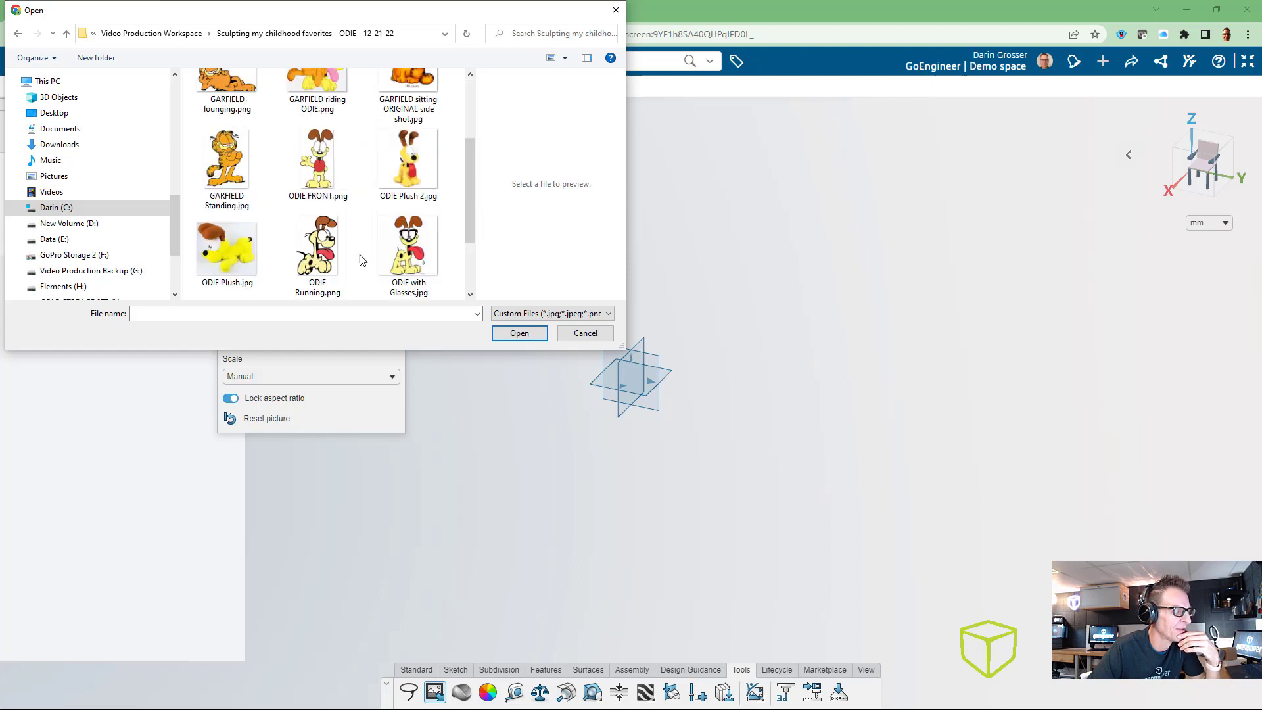
{"action": "scroll", "coordinate": [363, 259], "scroll_direction": "down", "scroll_amount": 1}
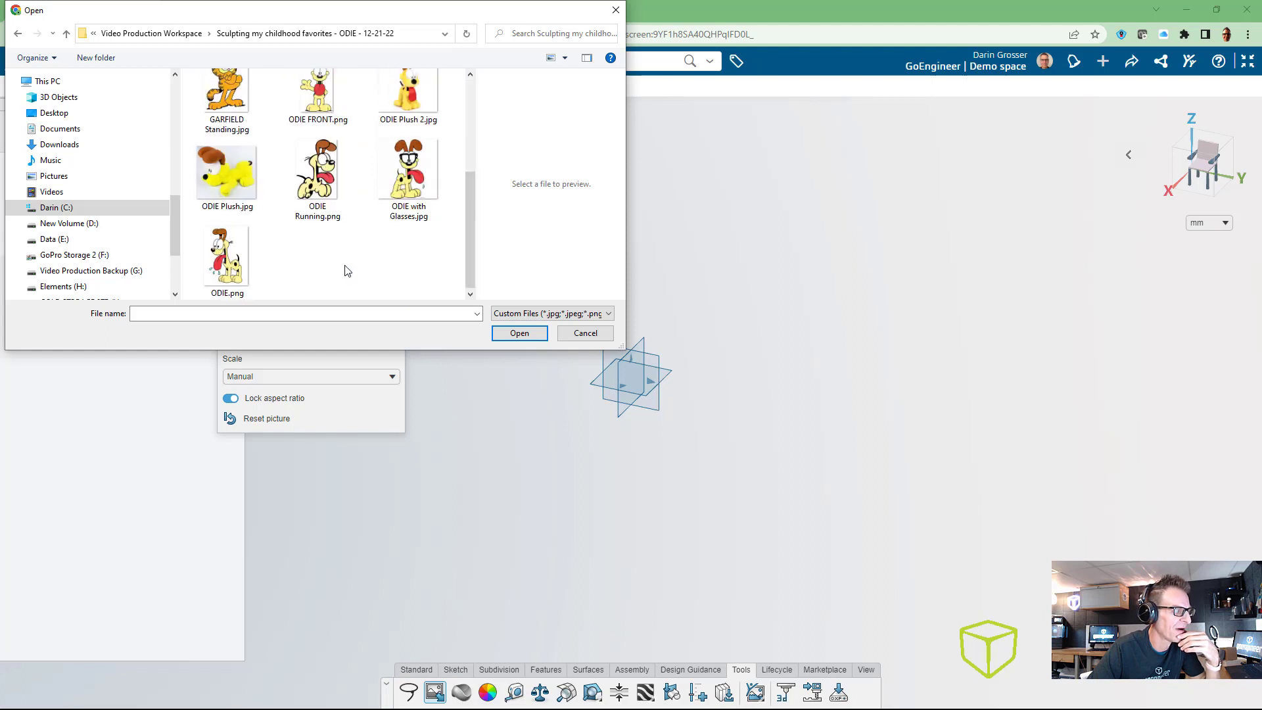
{"action": "left_click", "coordinate": [225, 242]}
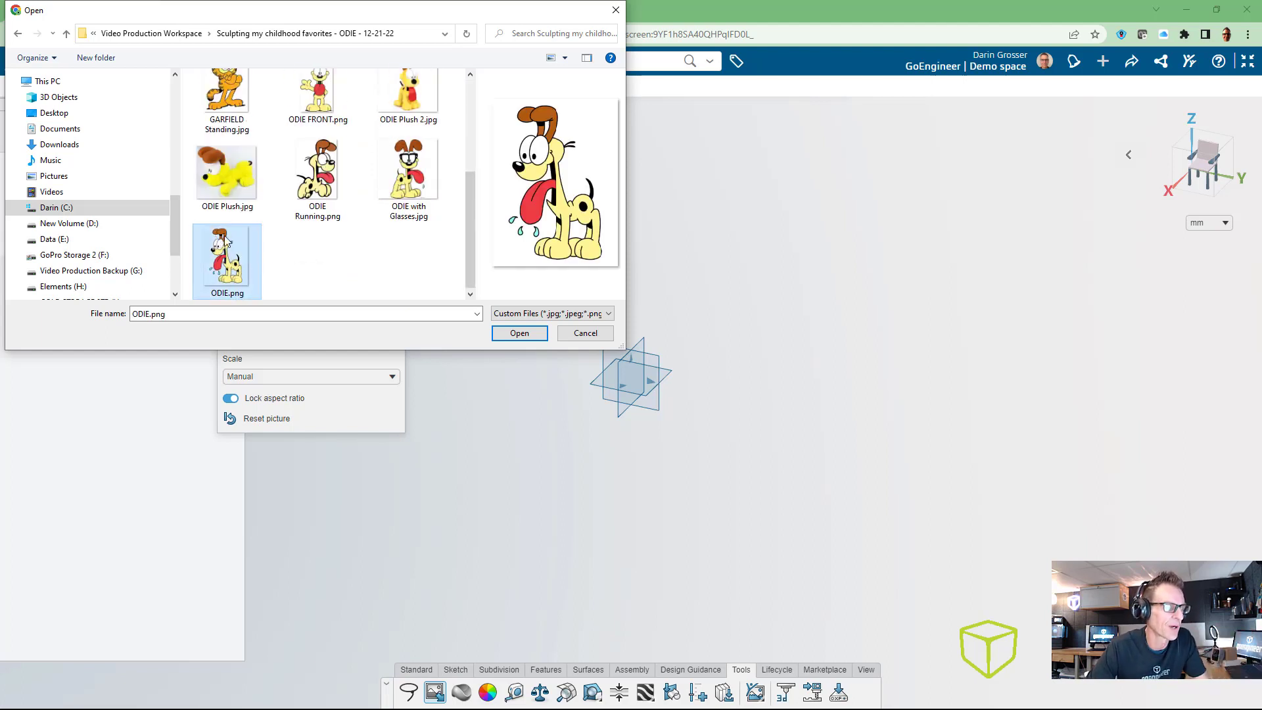
{"action": "left_click", "coordinate": [518, 333]}
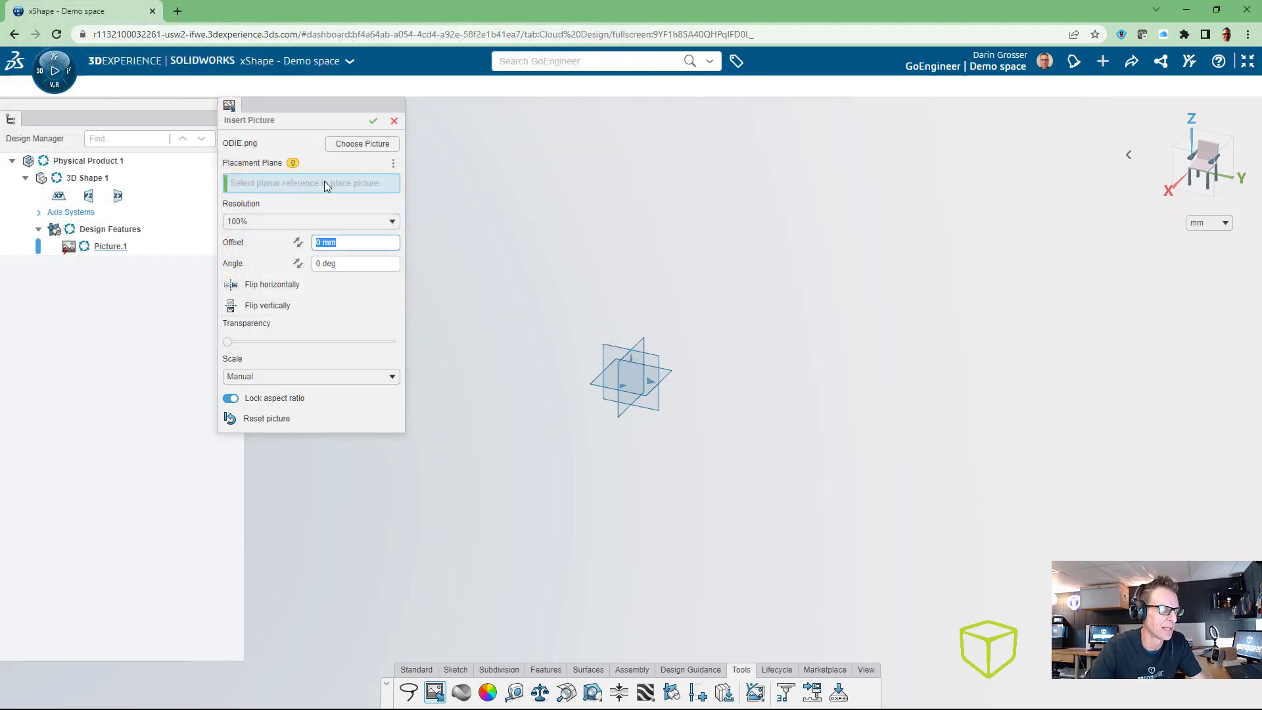
{"action": "left_click", "coordinate": [642, 341]}
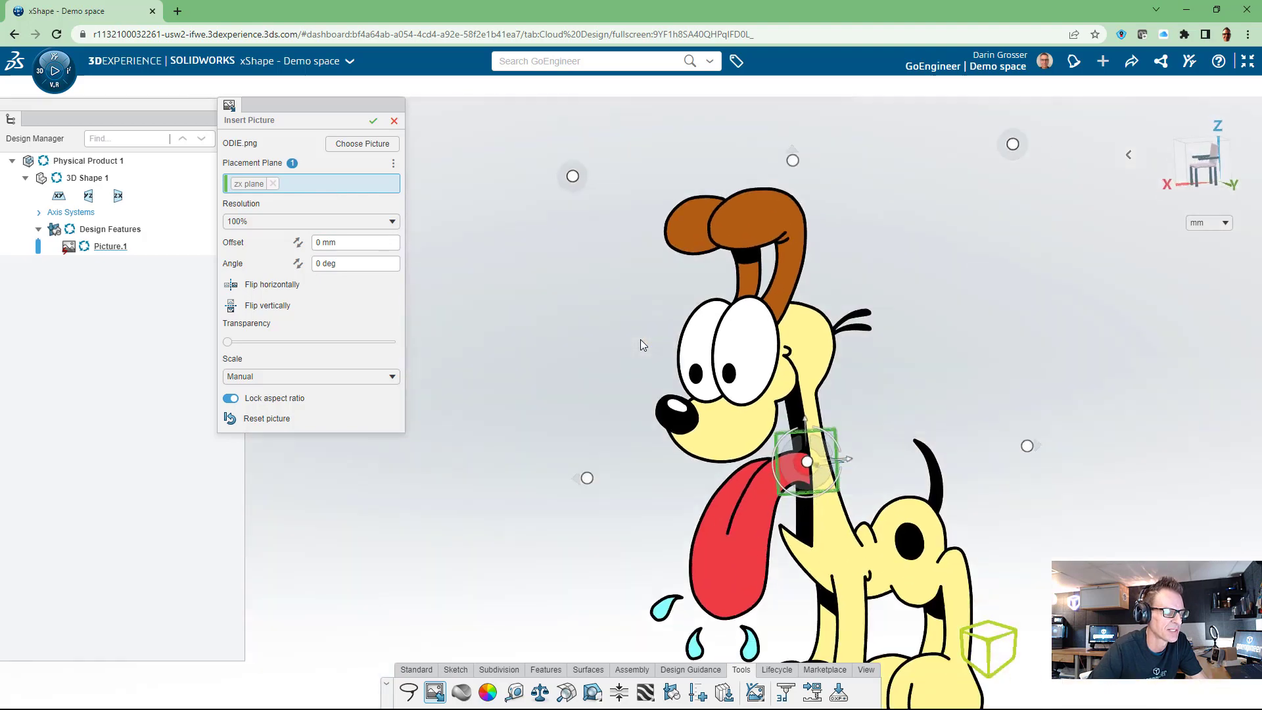
{"action": "scroll", "coordinate": [695, 312], "scroll_direction": "down", "scroll_amount": 2}
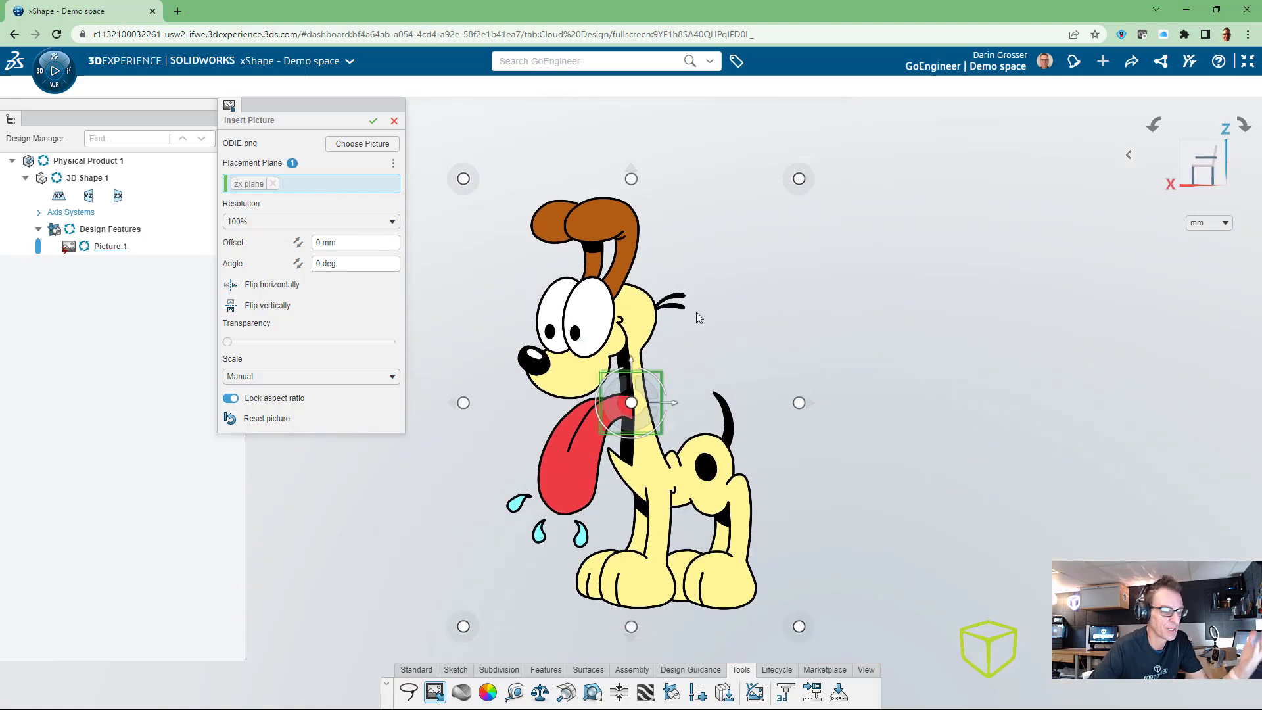
{"action": "scroll", "coordinate": [698, 309], "scroll_direction": "down", "scroll_amount": 1}
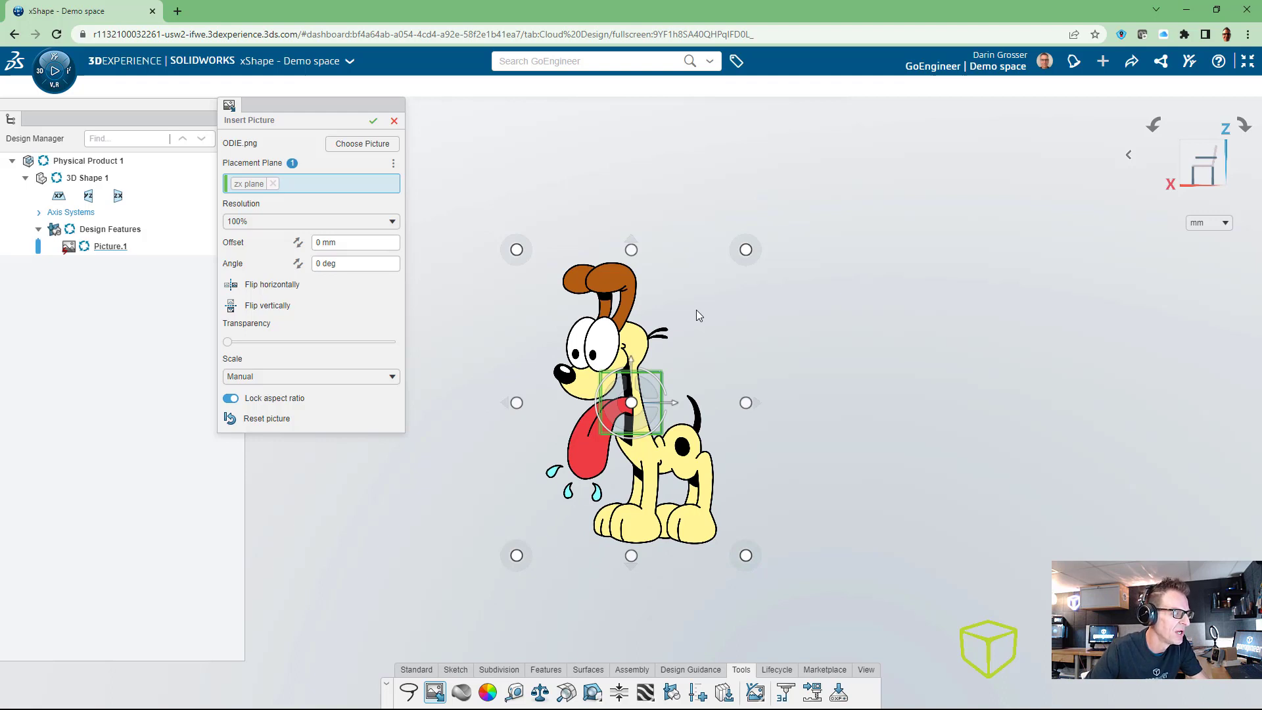
Shrink the picture from its upper corner on the nose side with Manual scaling
{"action": "left_click", "coordinate": [345, 380]}
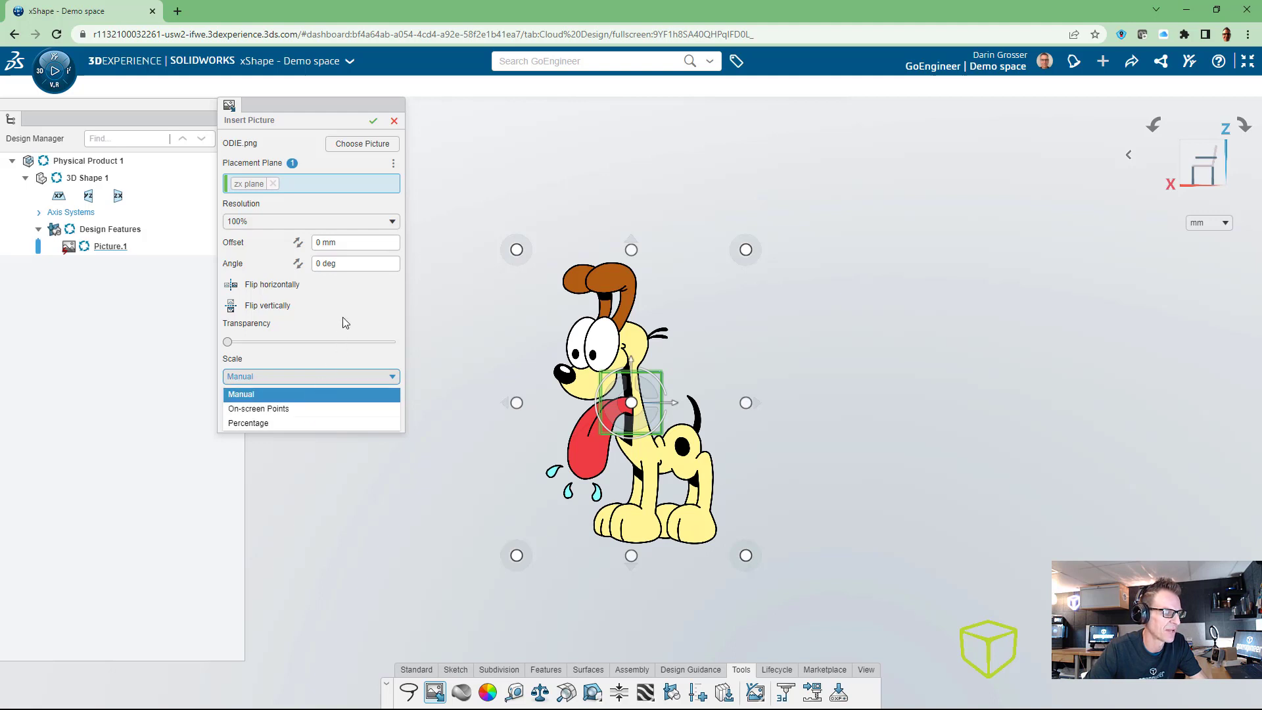
{"action": "left_click", "coordinate": [384, 308]}
{"action": "left_click_drag", "start_coordinate": [516, 250], "coordinate": [515, 337]}
Switch scaling to On-screen Points and place the two points at the dog's nose and the back of its head
{"action": "left_click", "coordinate": [352, 375]}
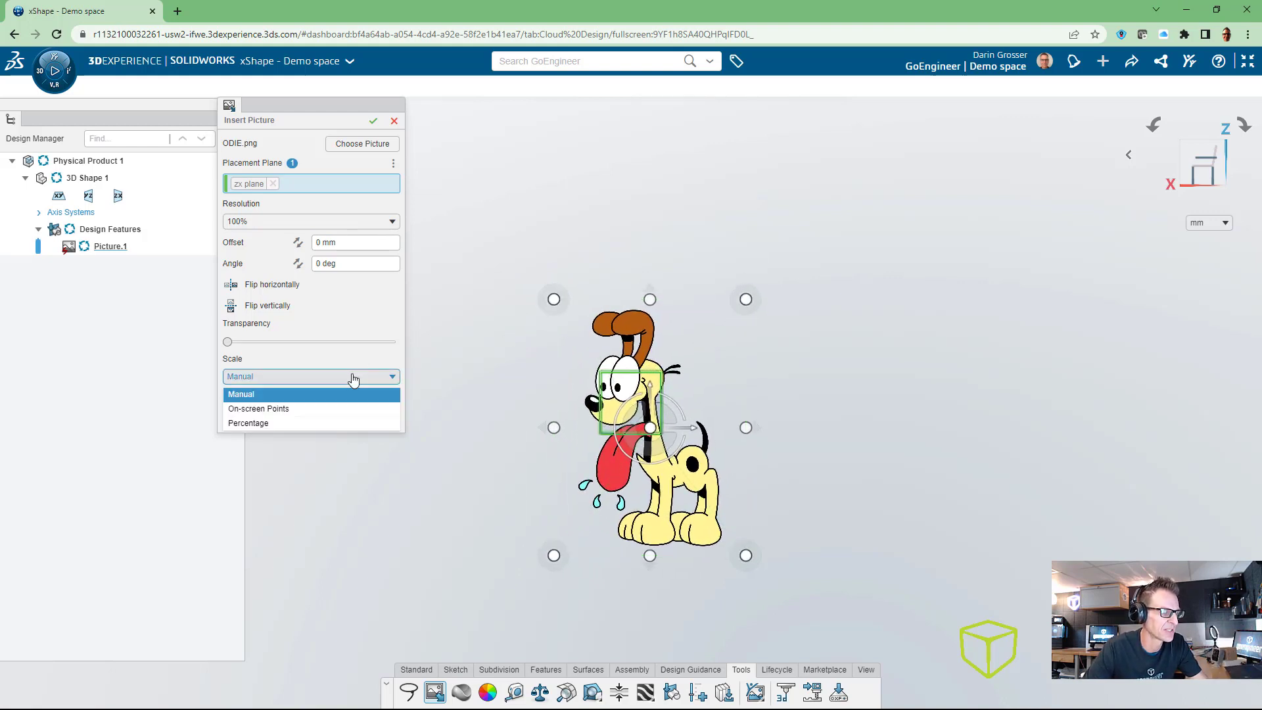
{"action": "left_click", "coordinate": [293, 408]}
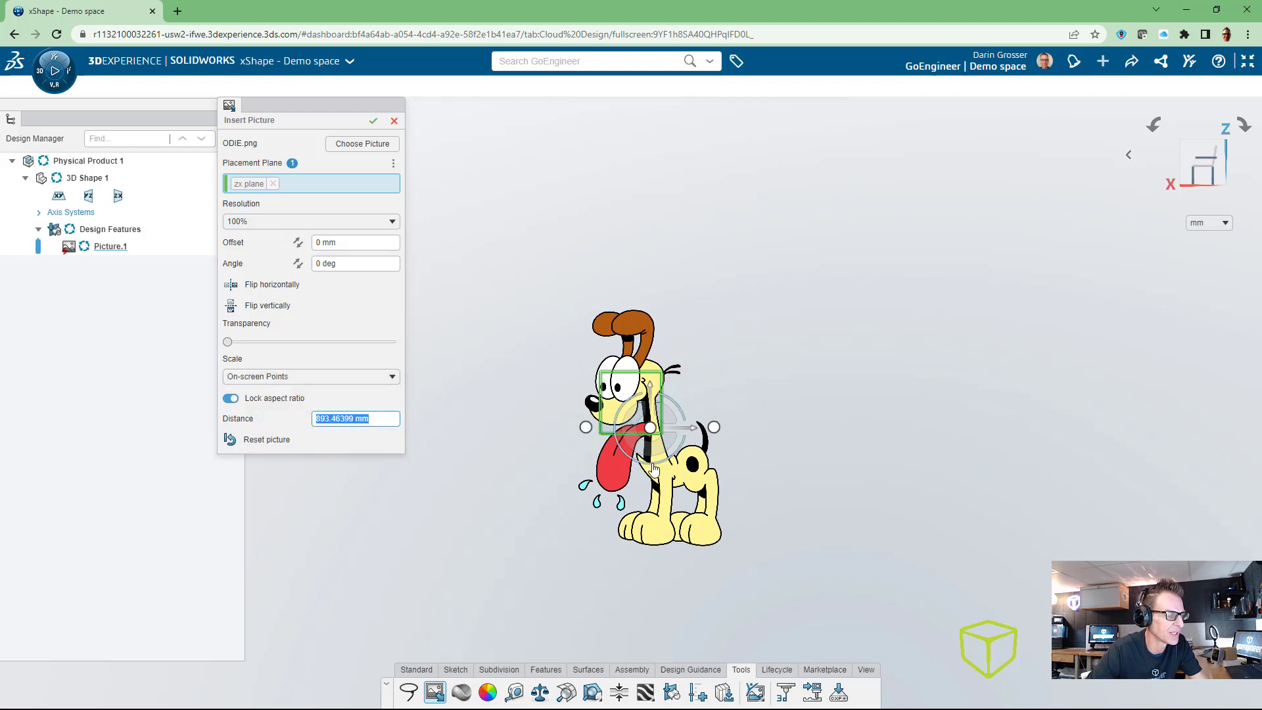
{"action": "scroll", "coordinate": [652, 448], "scroll_direction": "up", "scroll_amount": 4}
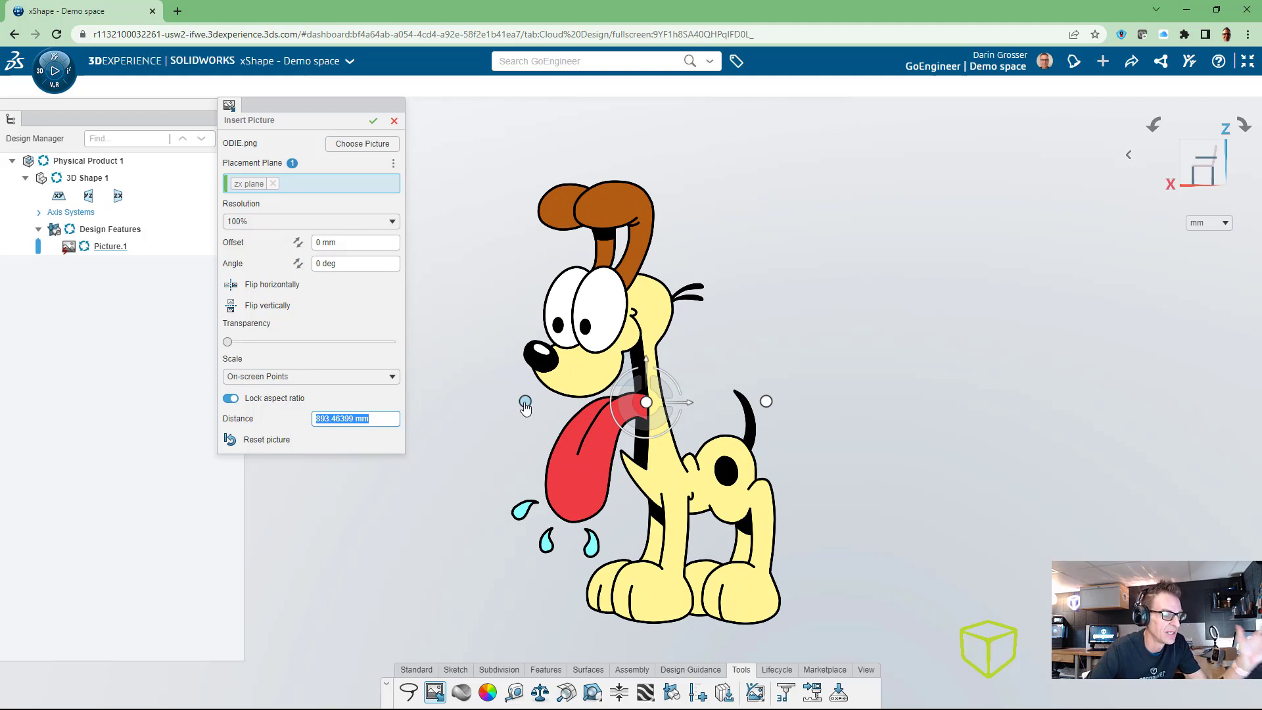
{"action": "left_click_drag", "start_coordinate": [525, 407], "coordinate": [521, 348]}
{"action": "left_click_drag", "start_coordinate": [765, 402], "coordinate": [681, 368]}
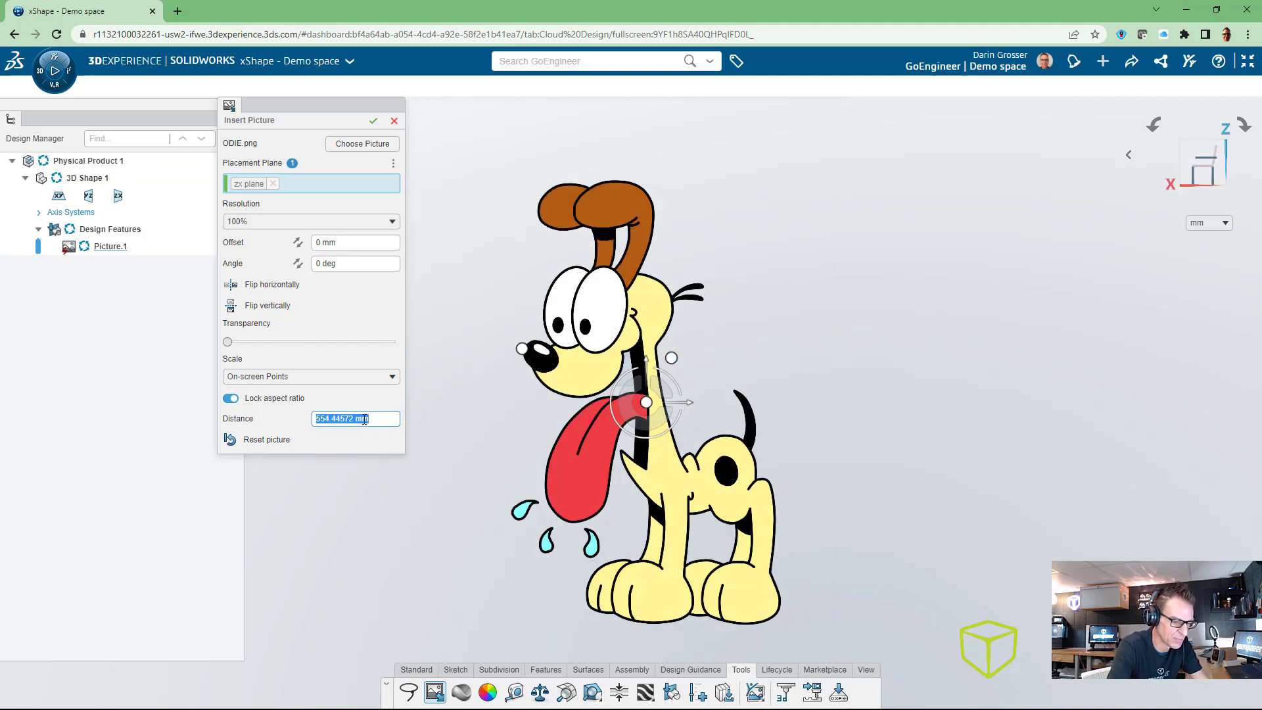
Scale the picture to a distance of 1 in between the two on-screen points
{"action": "type", "text": "1in"}
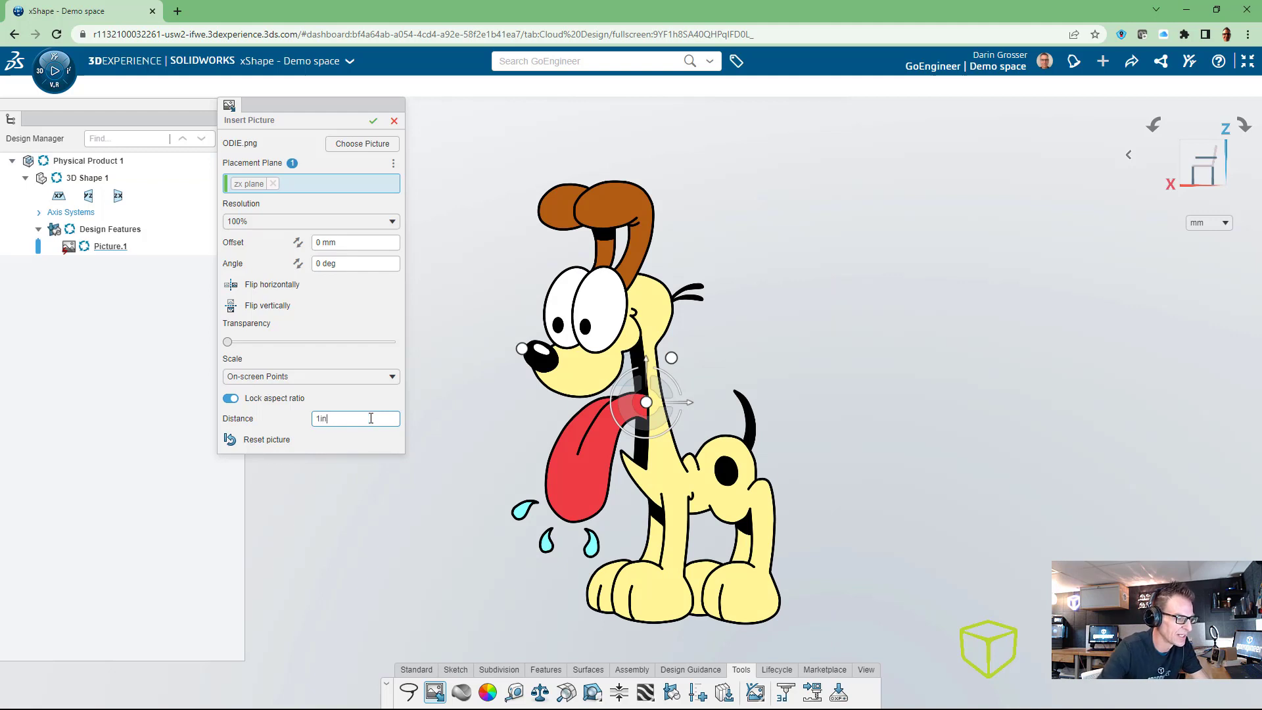
{"action": "key", "text": "Return"}
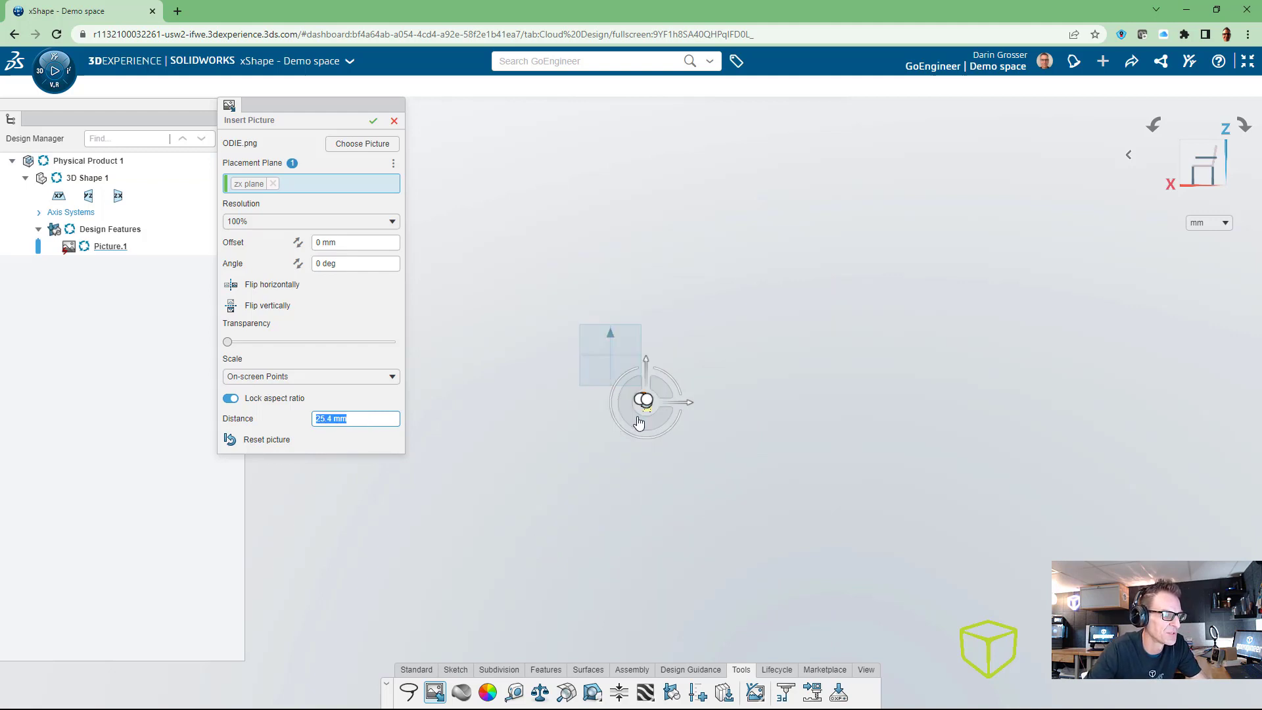
{"action": "scroll", "coordinate": [641, 400], "scroll_direction": "up", "scroll_amount": 3}
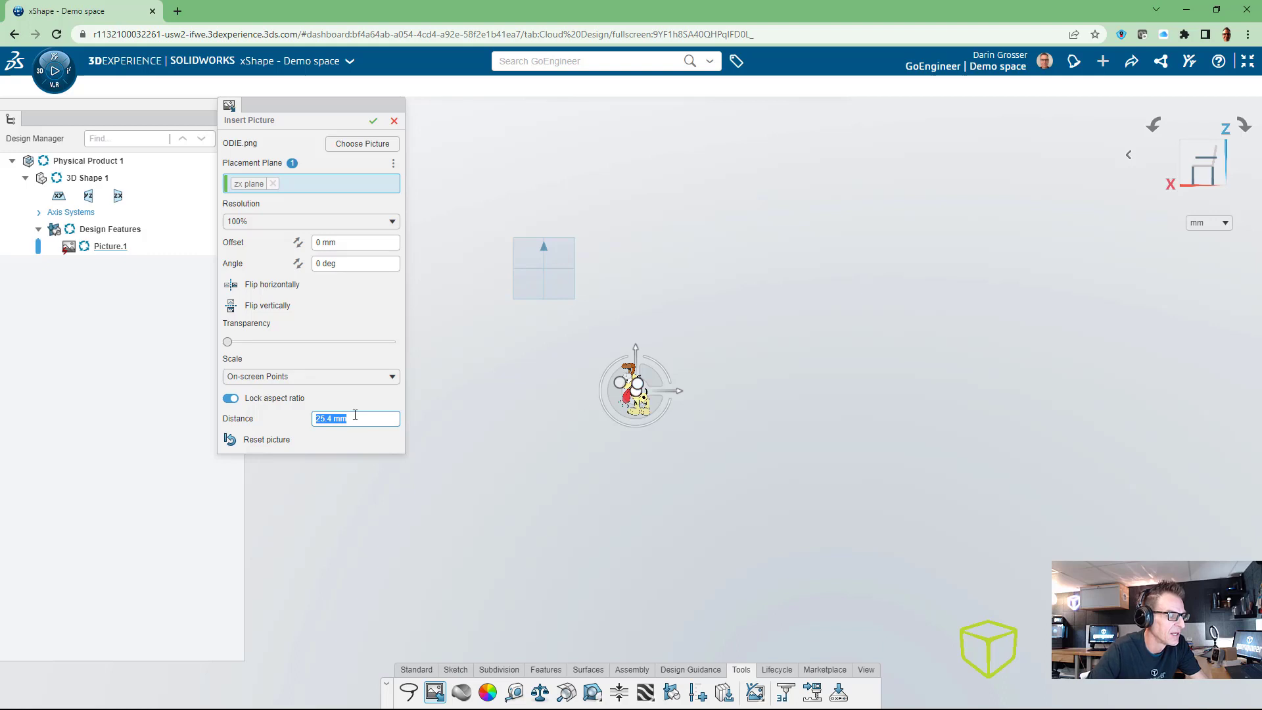
{"action": "scroll", "coordinate": [459, 414], "scroll_direction": "down", "scroll_amount": 2}
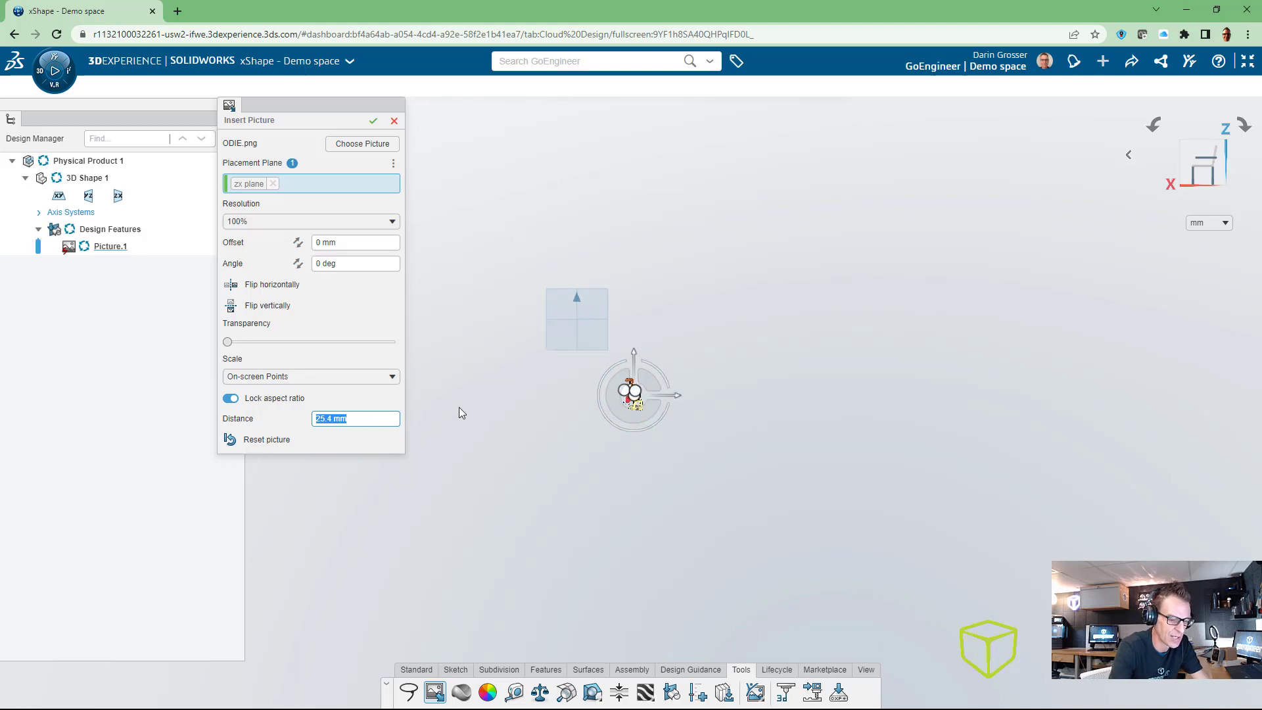
Set the distance between the two on-screen points to 6 in
{"action": "type", "text": "6"}
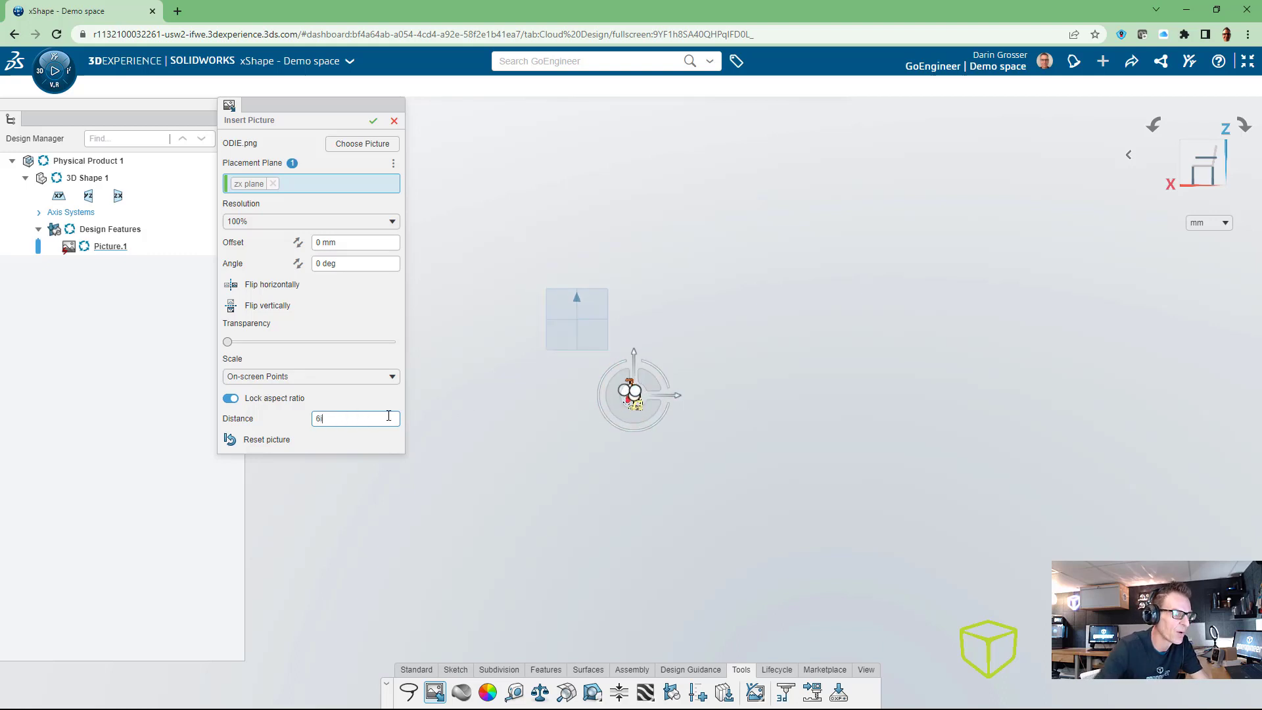
{"action": "type", "text": "in"}
{"action": "key", "text": "Return"}
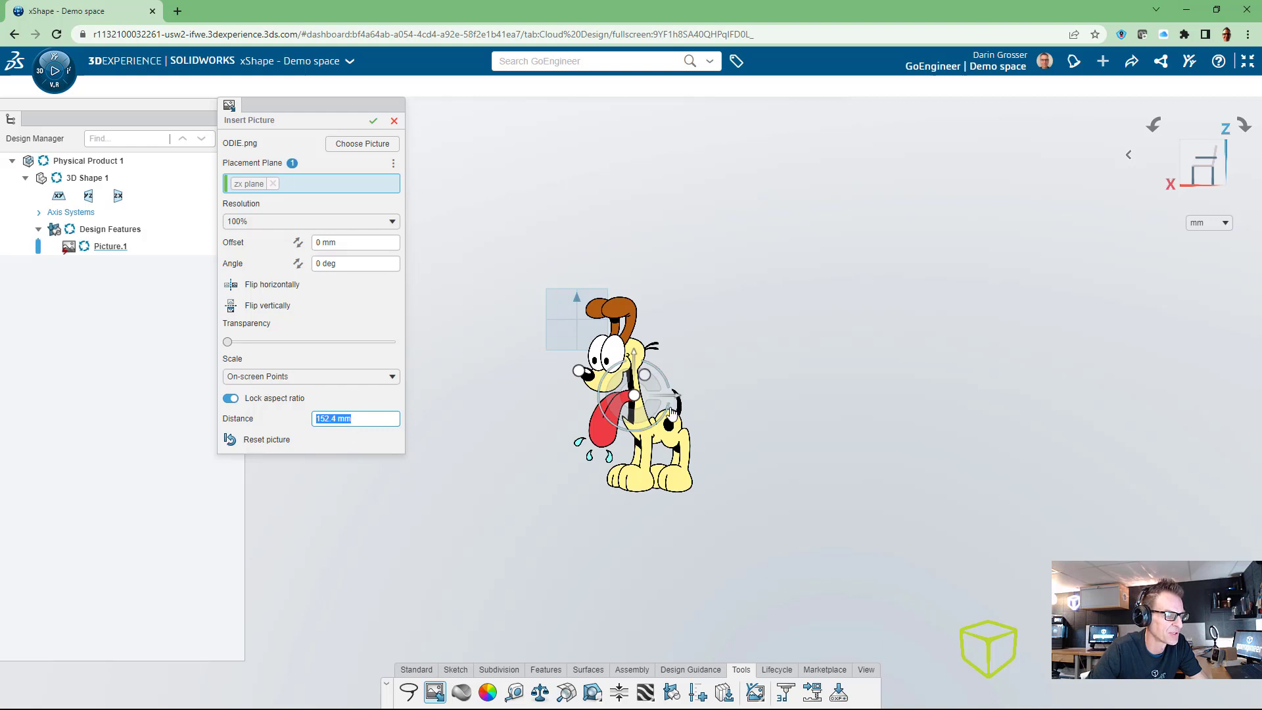
Move the picture up so the dog's feet rest at the origin, and accept the inserted picture
{"action": "left_click_drag", "start_coordinate": [648, 412], "coordinate": [582, 246]}
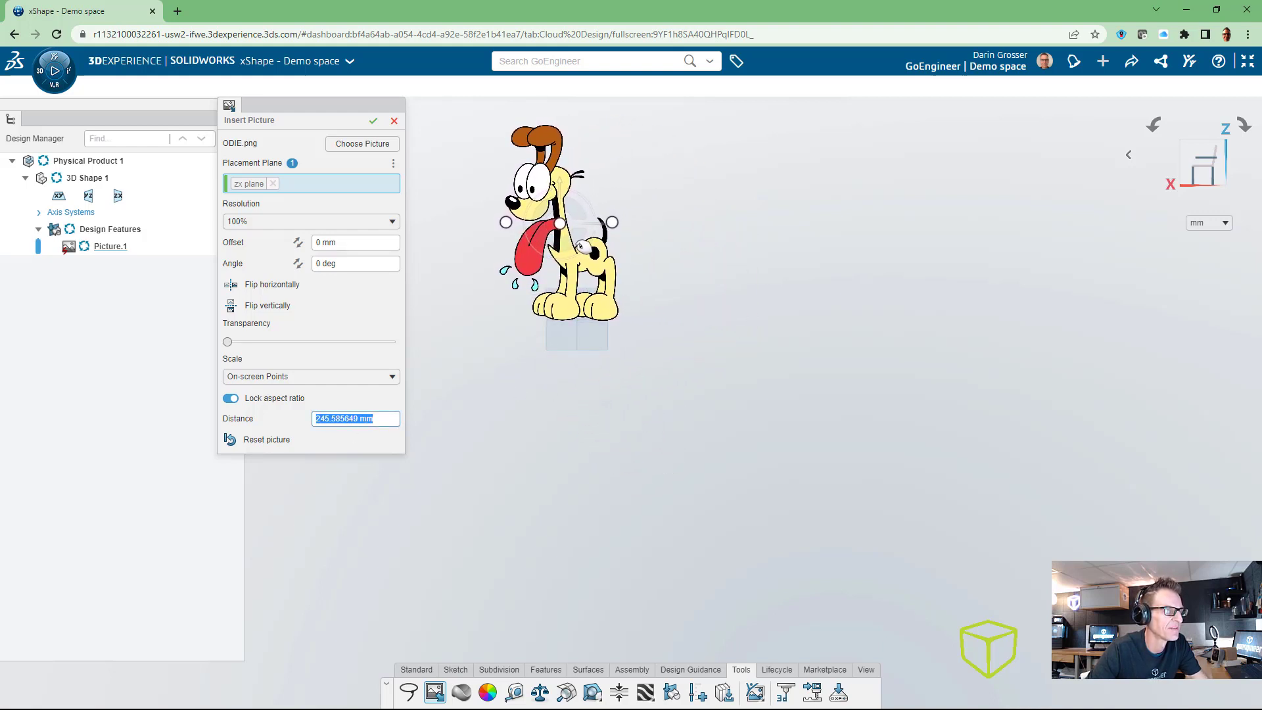
{"action": "scroll", "coordinate": [581, 201], "scroll_direction": "up", "scroll_amount": 5}
{"action": "middle_click_drag", "start_coordinate": [555, 173], "coordinate": [792, 246]}
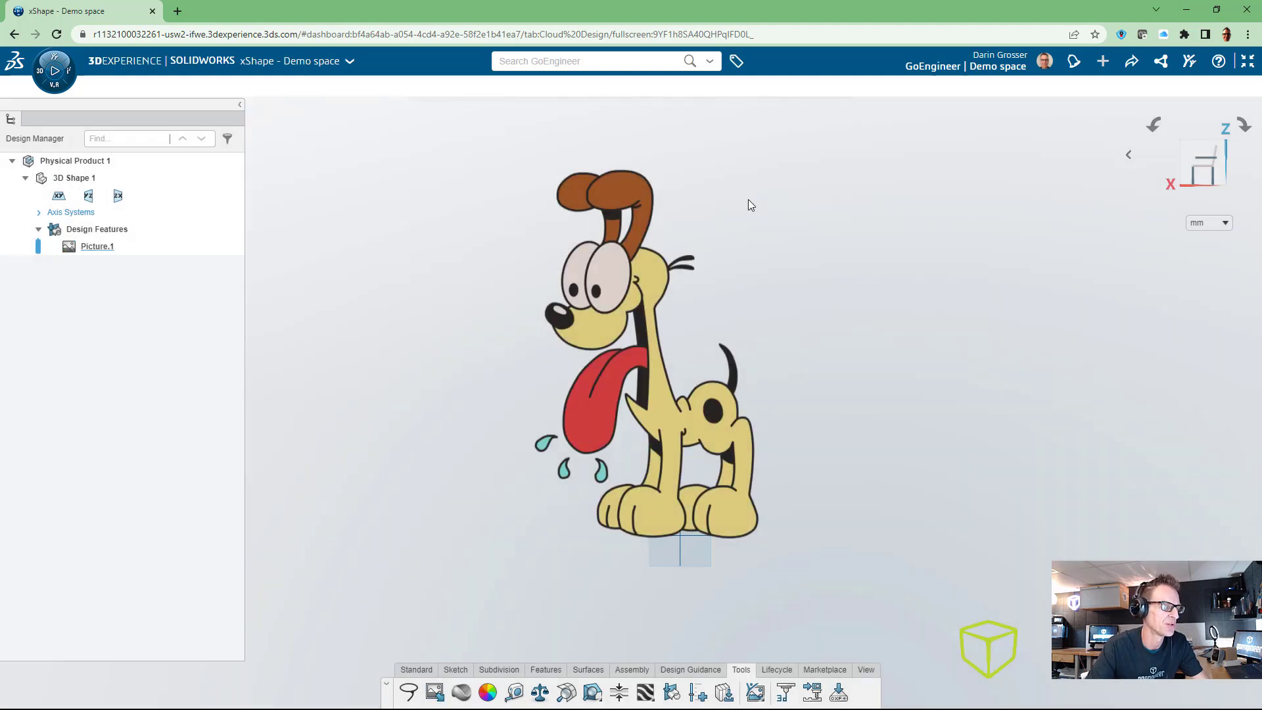
{"action": "left_click", "coordinate": [860, 253]}
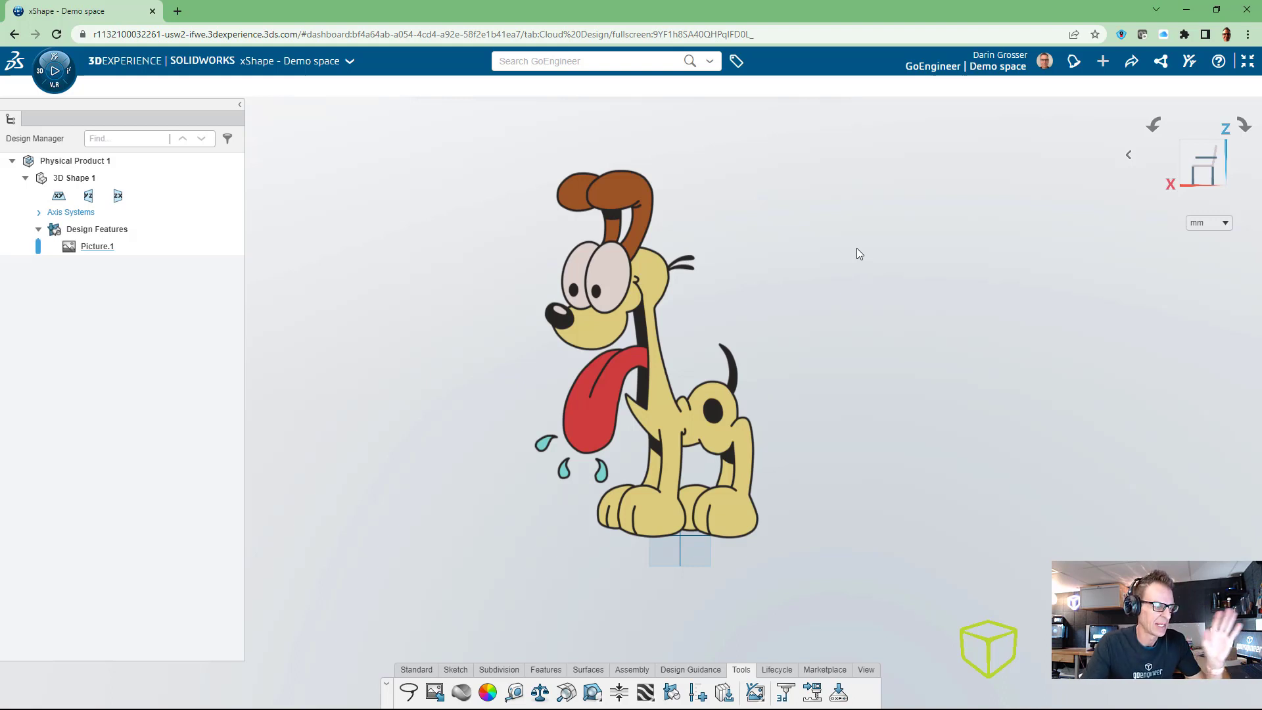
Edit the inserted dog picture, raise its transparency to roughly two-thirds of the range, and accept the change
{"action": "left_click", "coordinate": [651, 292]}
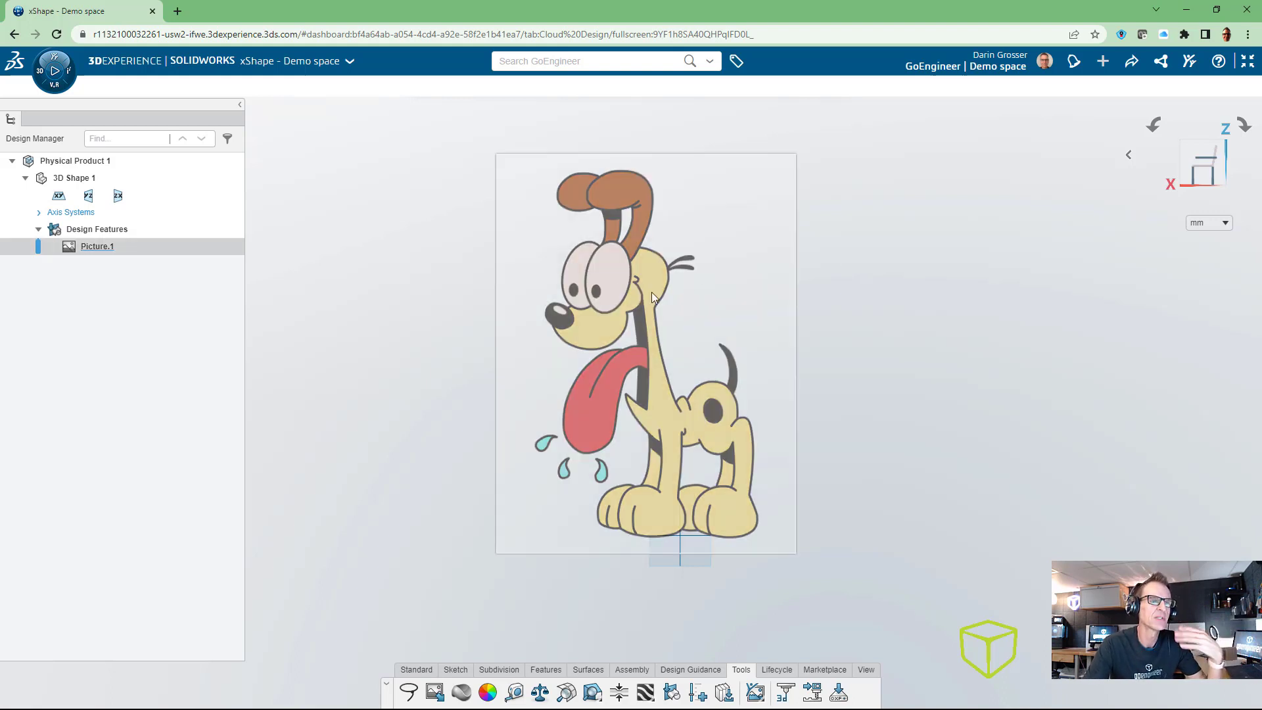
{"action": "left_click", "coordinate": [860, 293]}
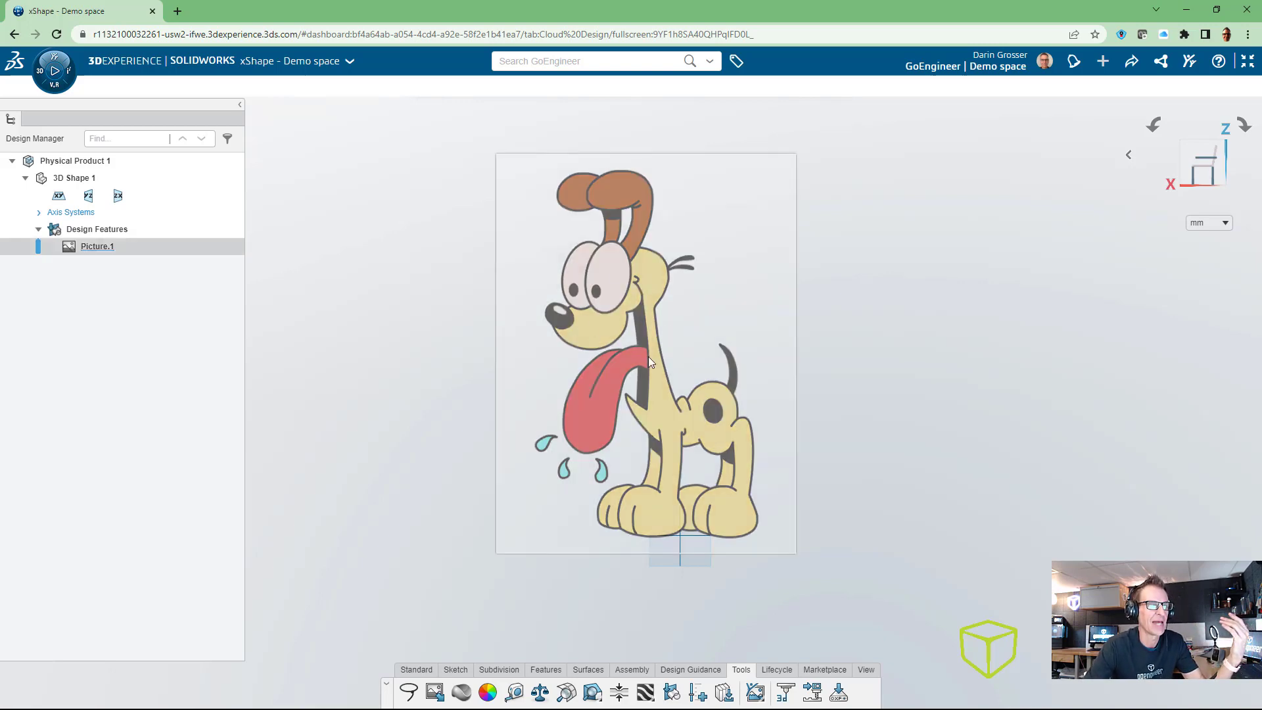
{"action": "double_click", "coordinate": [622, 293]}
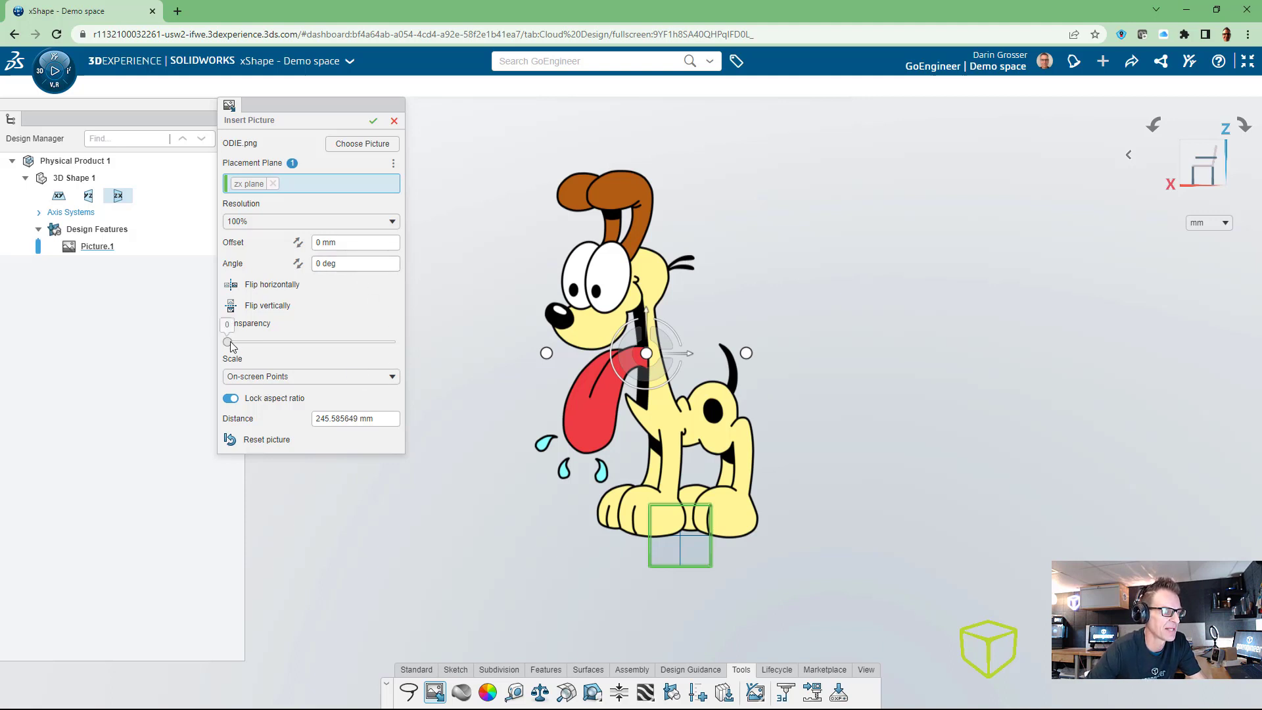
{"action": "left_click_drag", "start_coordinate": [231, 346], "coordinate": [351, 344]}
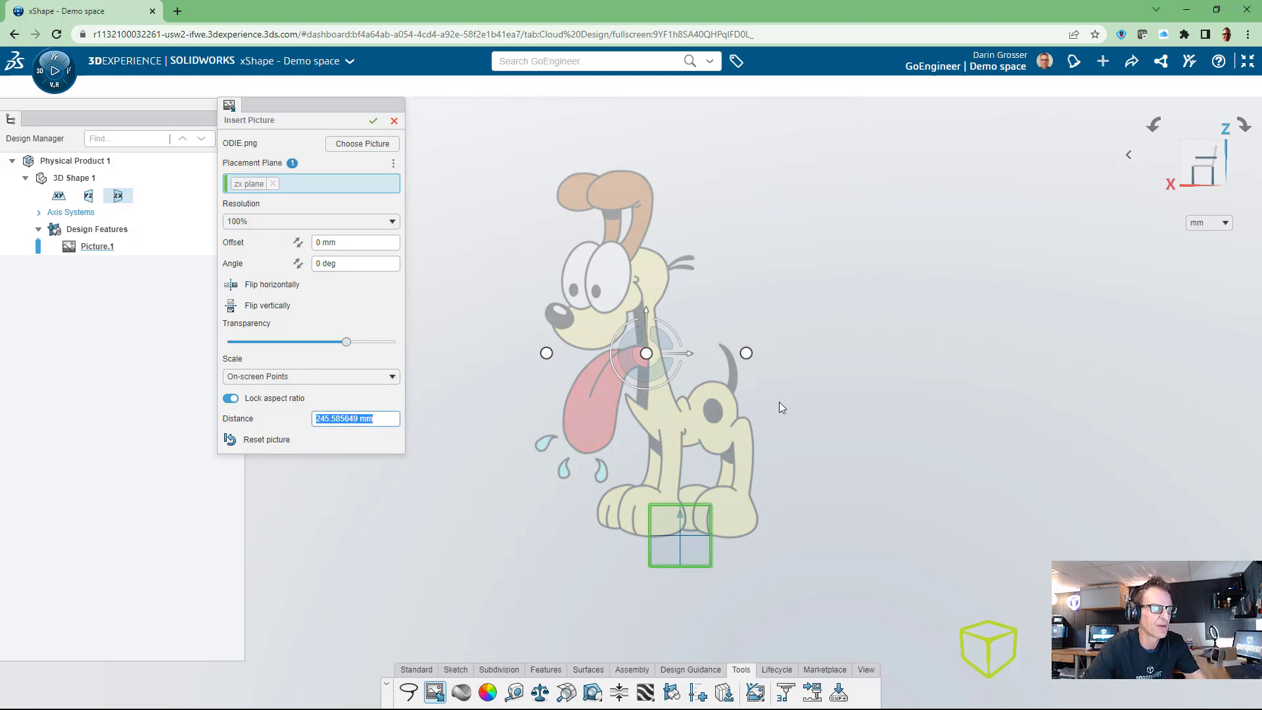
{"action": "left_click", "coordinate": [760, 309]}
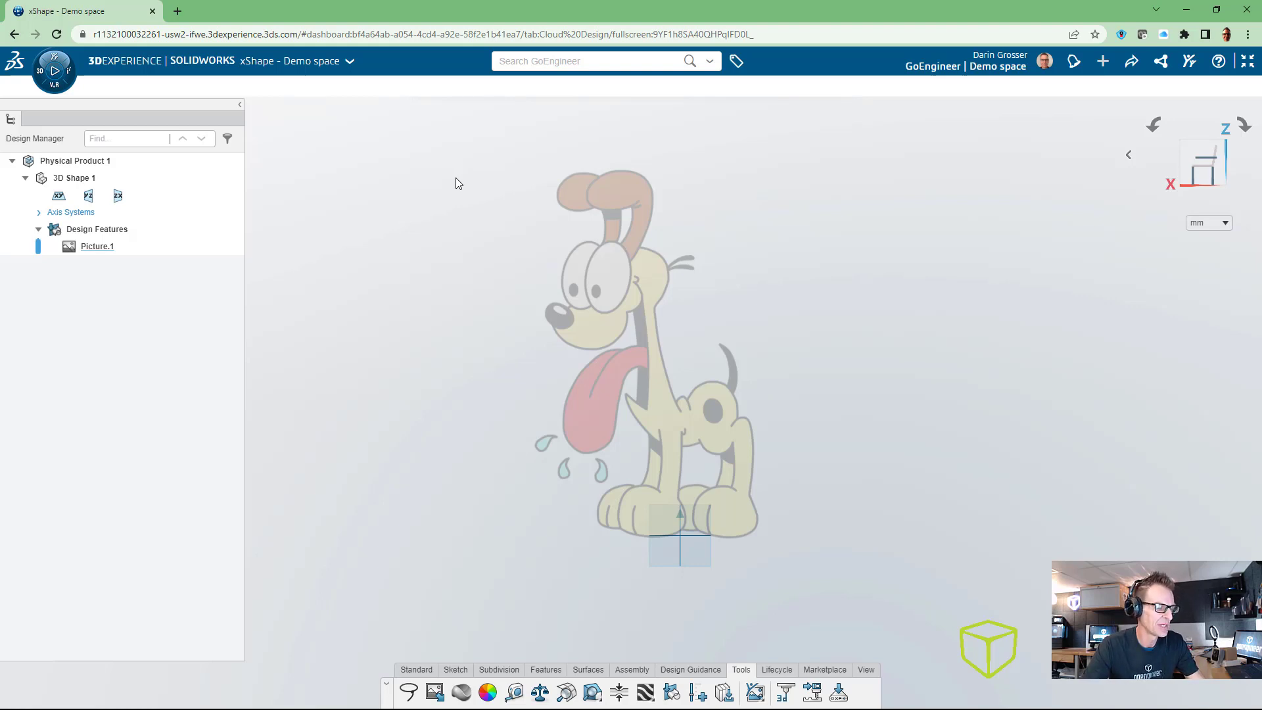
Place a subdivision Globe primitive centred on the nearer eye of the dog in the picture
{"action": "left_click", "coordinate": [501, 673]}
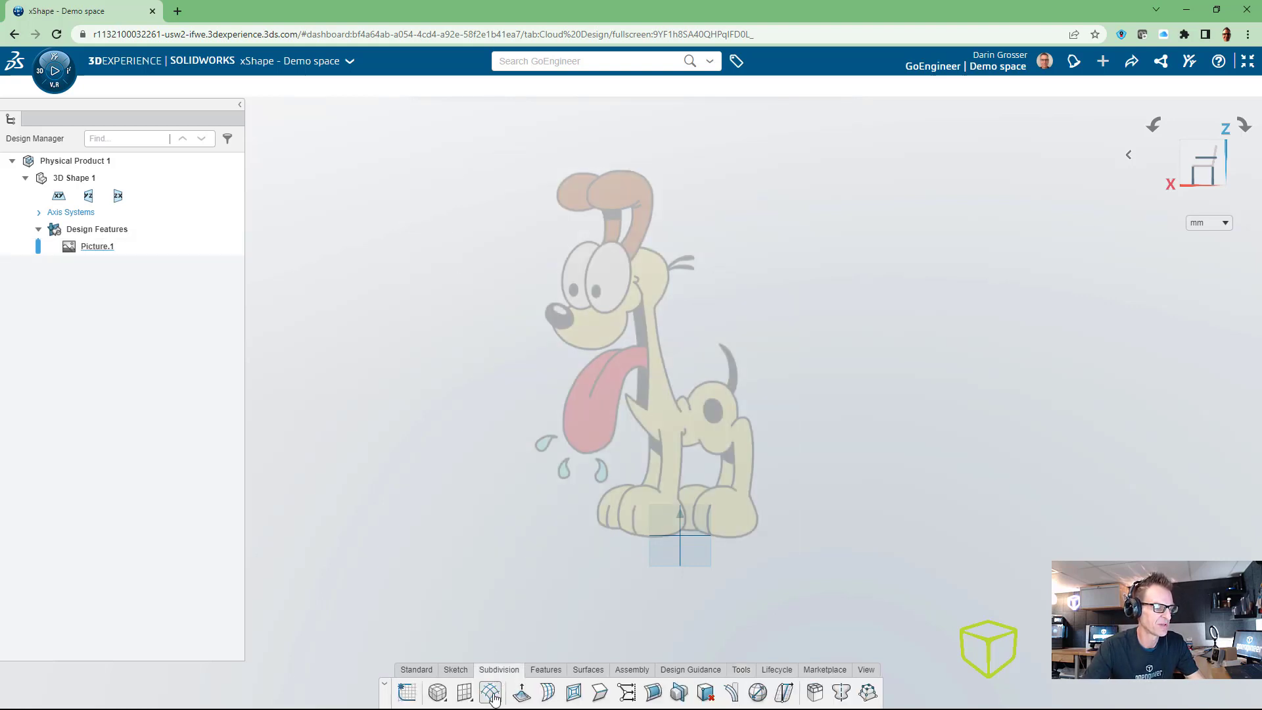
{"action": "left_click", "coordinate": [472, 702]}
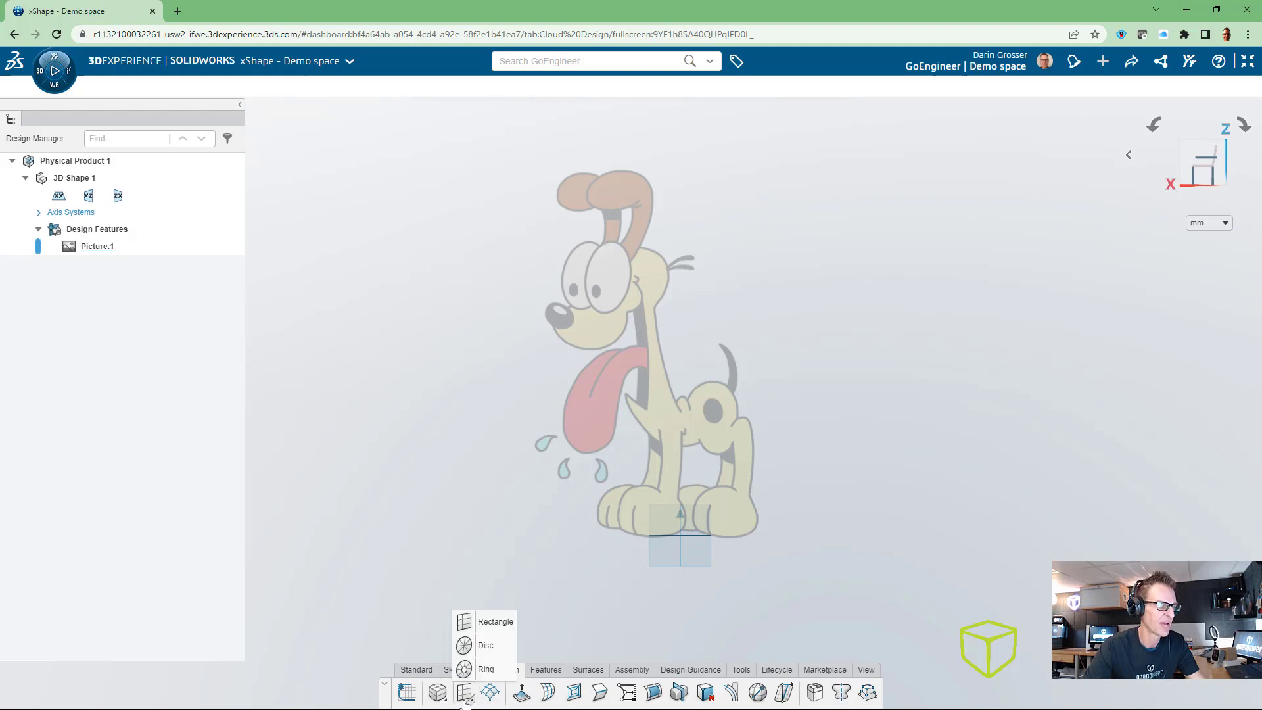
{"action": "left_click", "coordinate": [446, 702]}
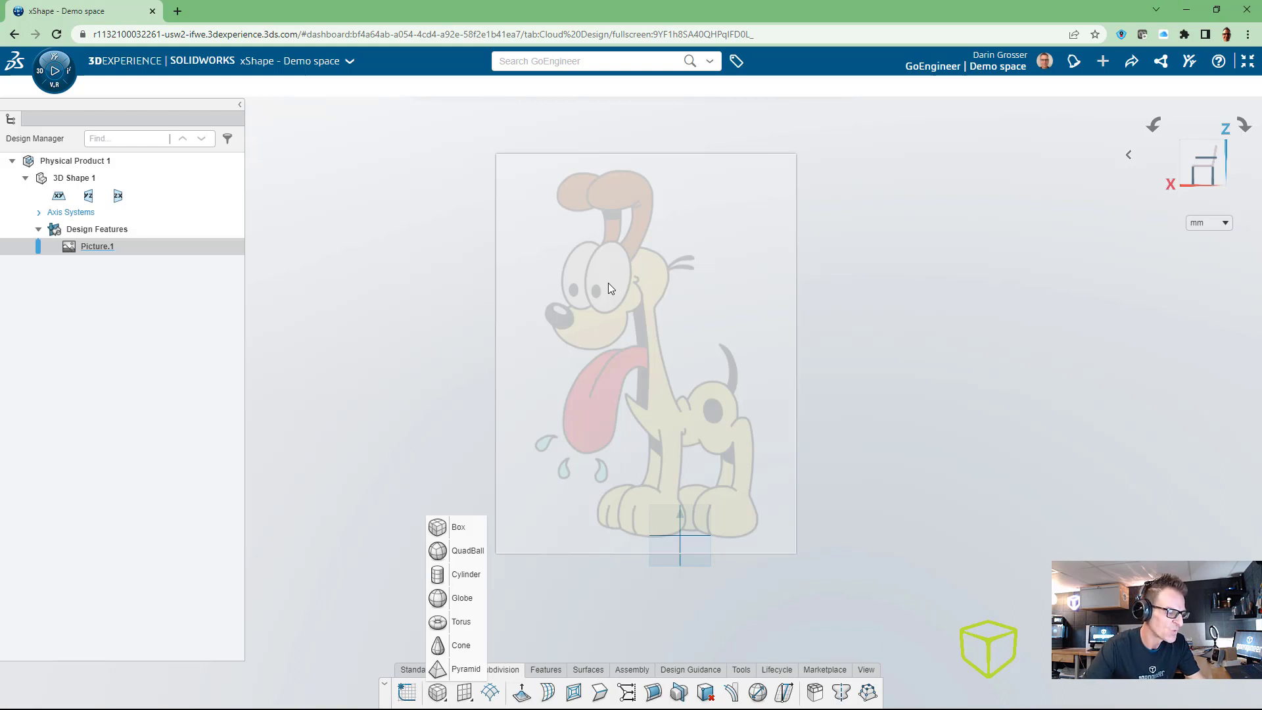
{"action": "left_click", "coordinate": [455, 599]}
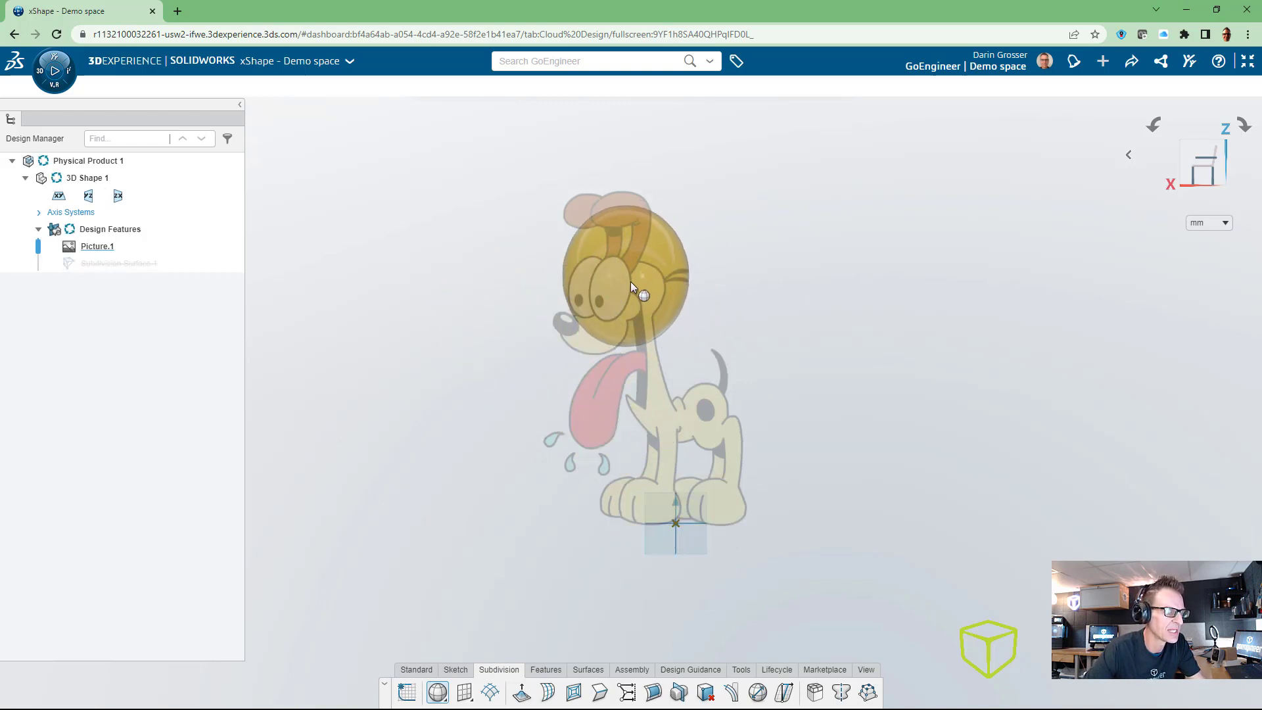
{"action": "scroll", "coordinate": [610, 287], "scroll_direction": "up", "scroll_amount": 5}
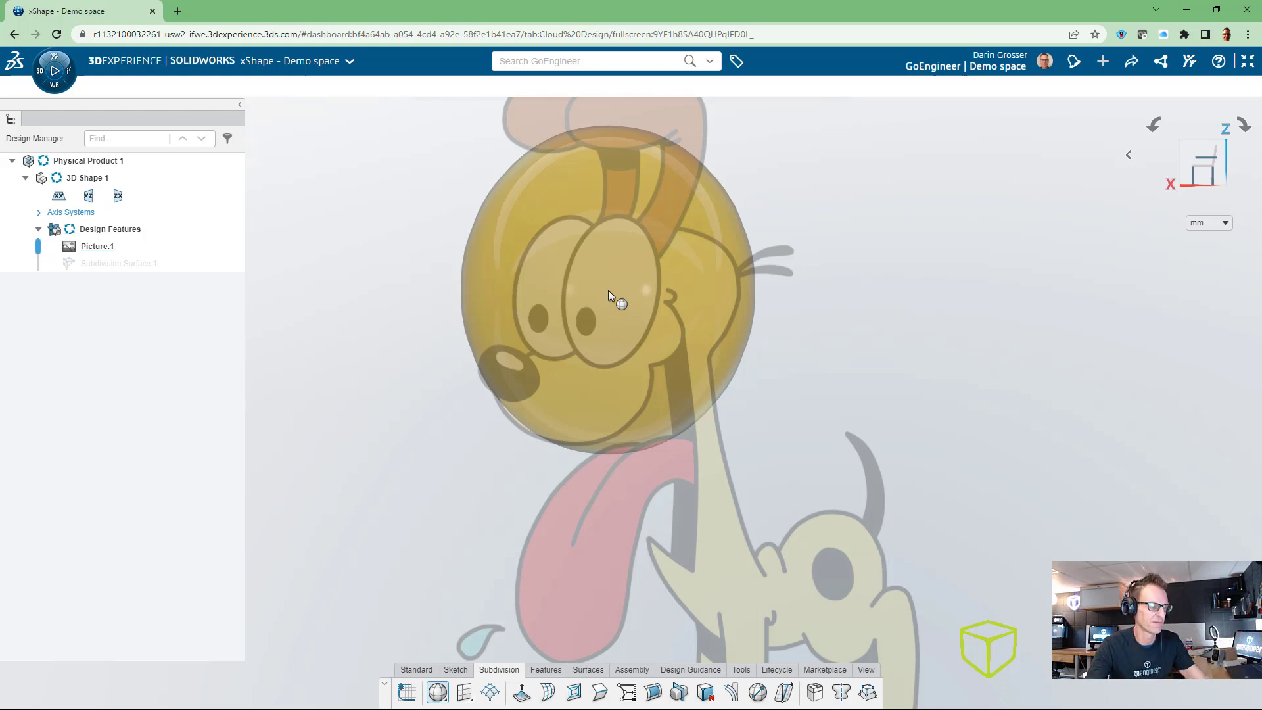
{"action": "mouse_move", "coordinate": [609, 290]}
{"action": "left_mouse_down"}
{"action": "mouse_move", "coordinate": [582, 298]}
{"action": "mouse_move", "coordinate": [610, 286]}
{"action": "left_mouse_up"}
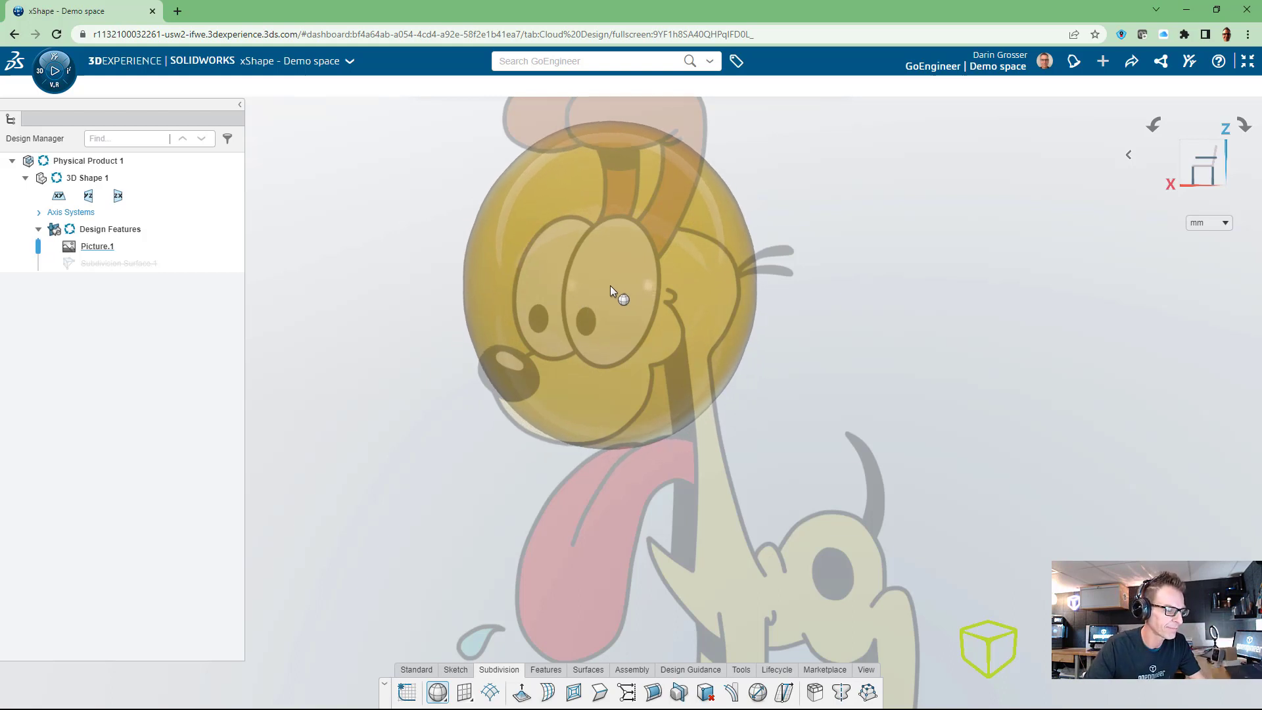
{"action": "mouse_move", "coordinate": [609, 285]}
{"action": "left_mouse_down"}
{"action": "mouse_move", "coordinate": [612, 301]}
{"action": "mouse_move", "coordinate": [613, 285]}
{"action": "left_mouse_up"}
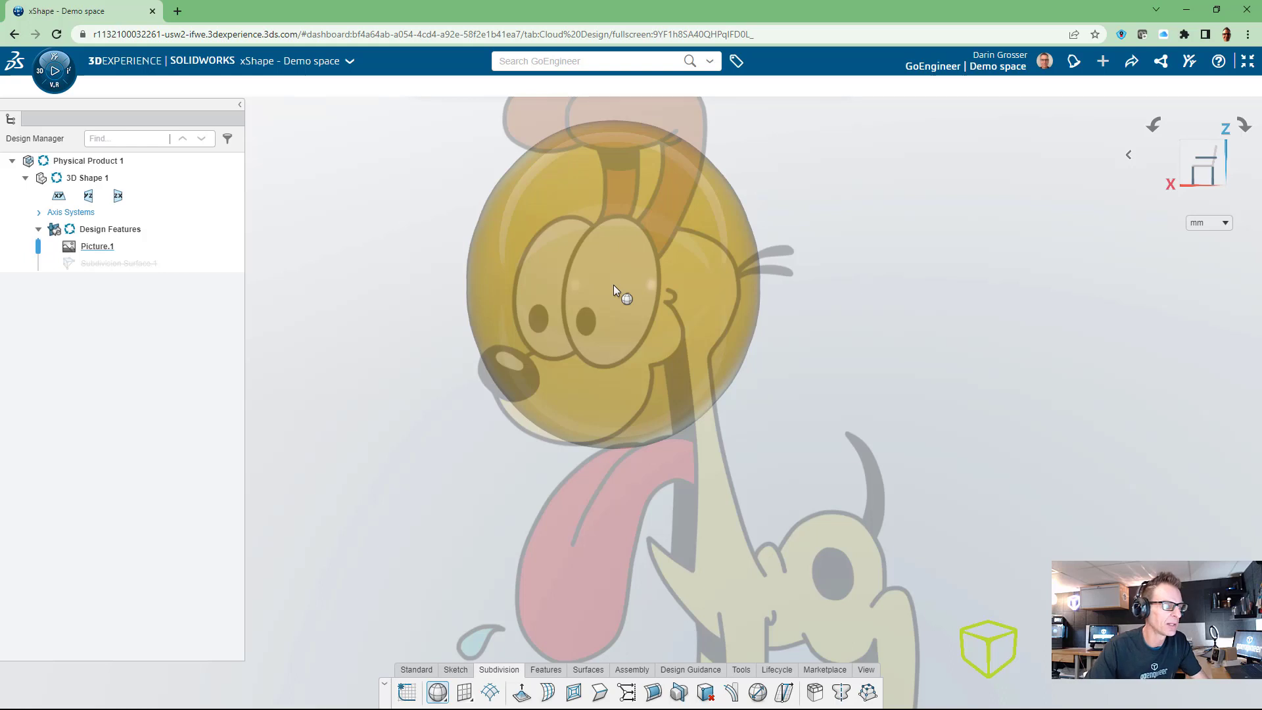
{"action": "mouse_move", "coordinate": [614, 285]}
{"action": "left_mouse_down"}
{"action": "mouse_move", "coordinate": [647, 294]}
{"action": "mouse_move", "coordinate": [610, 285]}
{"action": "left_mouse_up"}
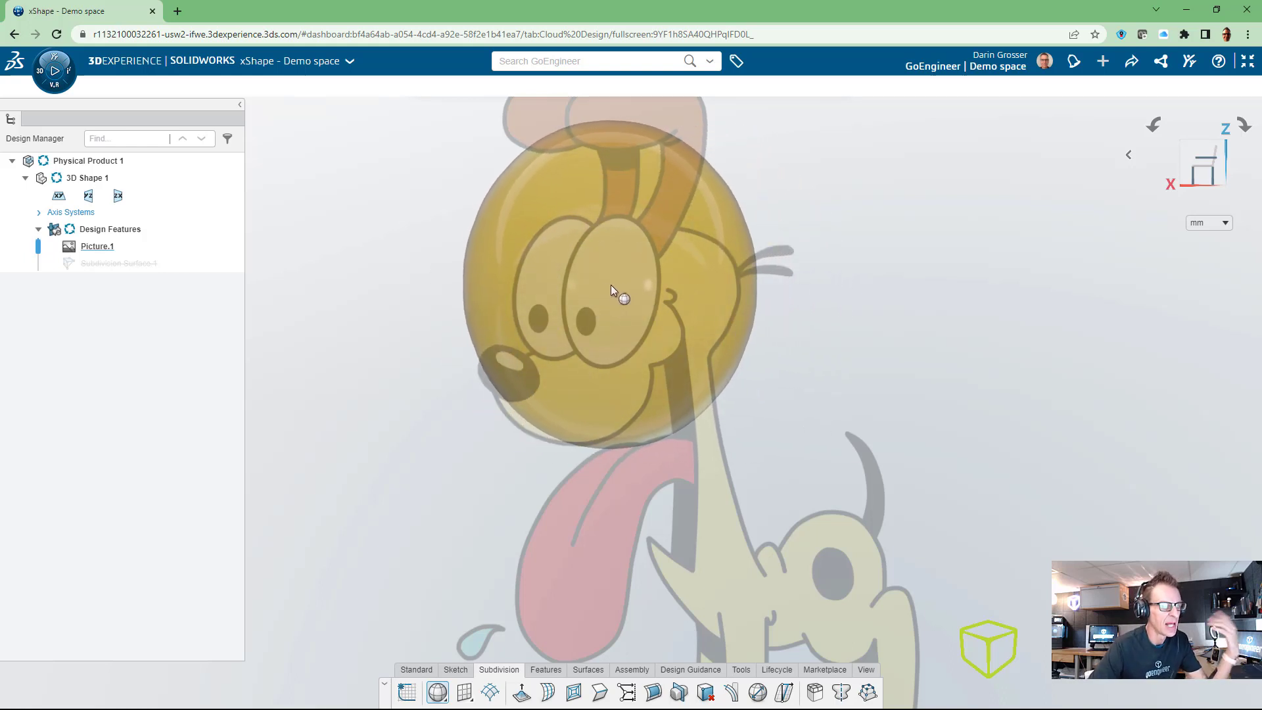
{"action": "double_click", "coordinate": [610, 285]}
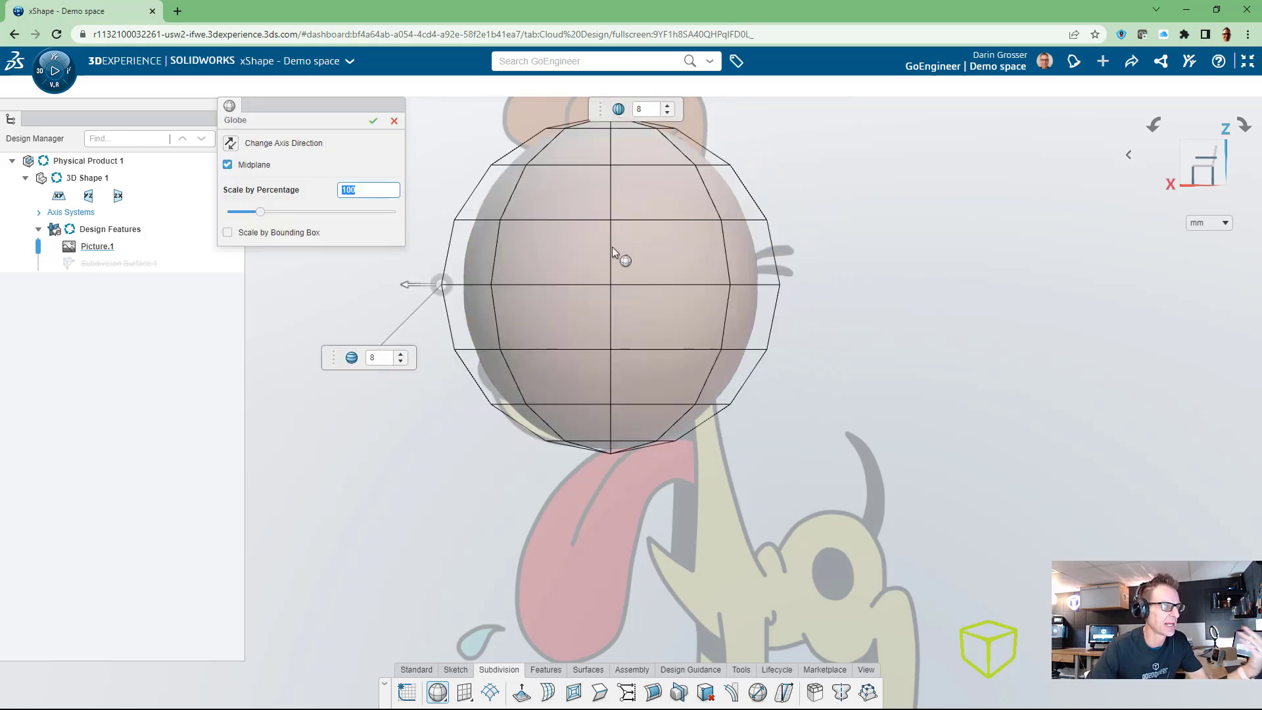
Shrink the globe to roughly the size of the dog's eye and reduce its horizontal segments to 5
{"action": "scroll", "coordinate": [612, 246], "scroll_direction": "down", "scroll_amount": 2}
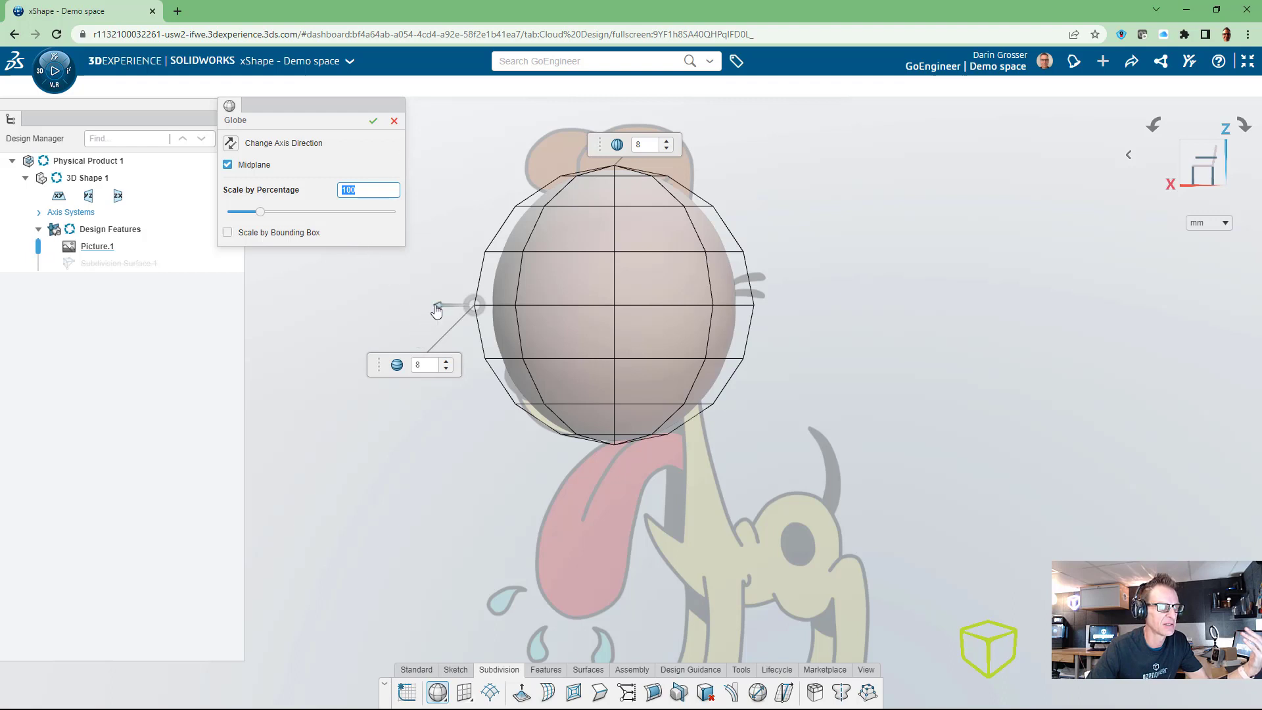
{"action": "left_click_drag", "start_coordinate": [437, 310], "coordinate": [524, 299]}
{"action": "left_click", "coordinate": [494, 378]}
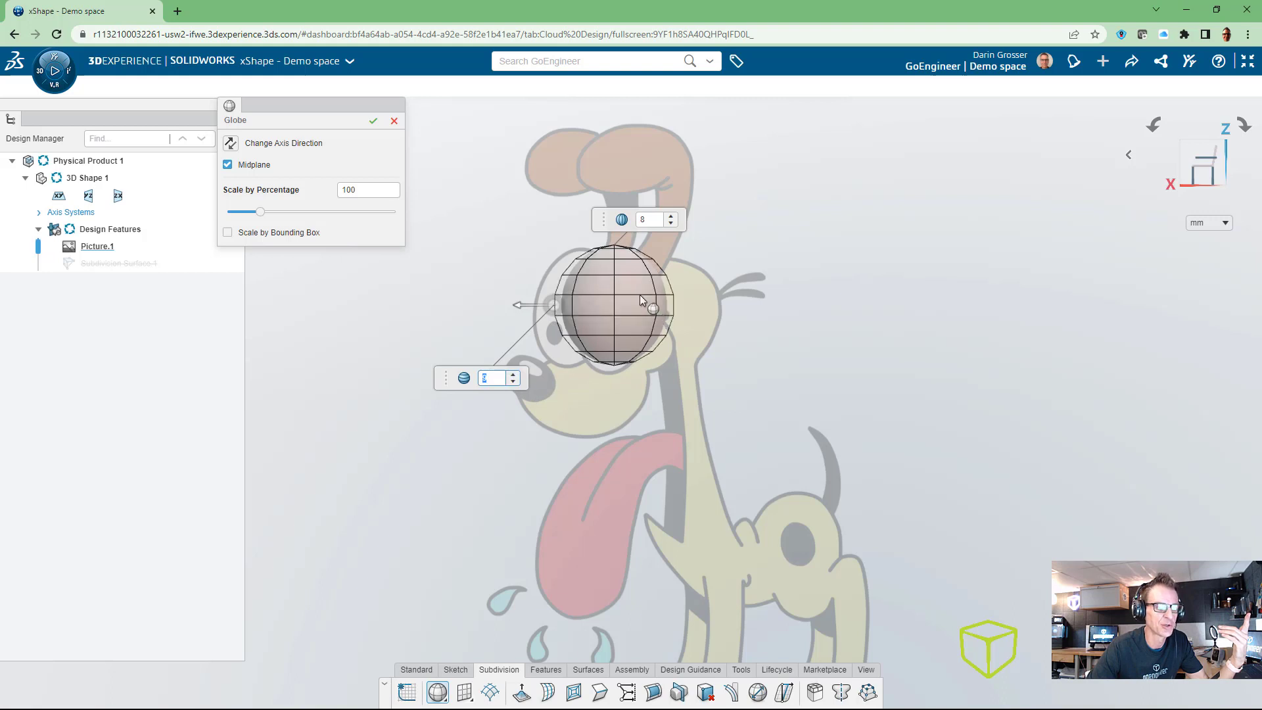
{"action": "left_click", "coordinate": [513, 382]}
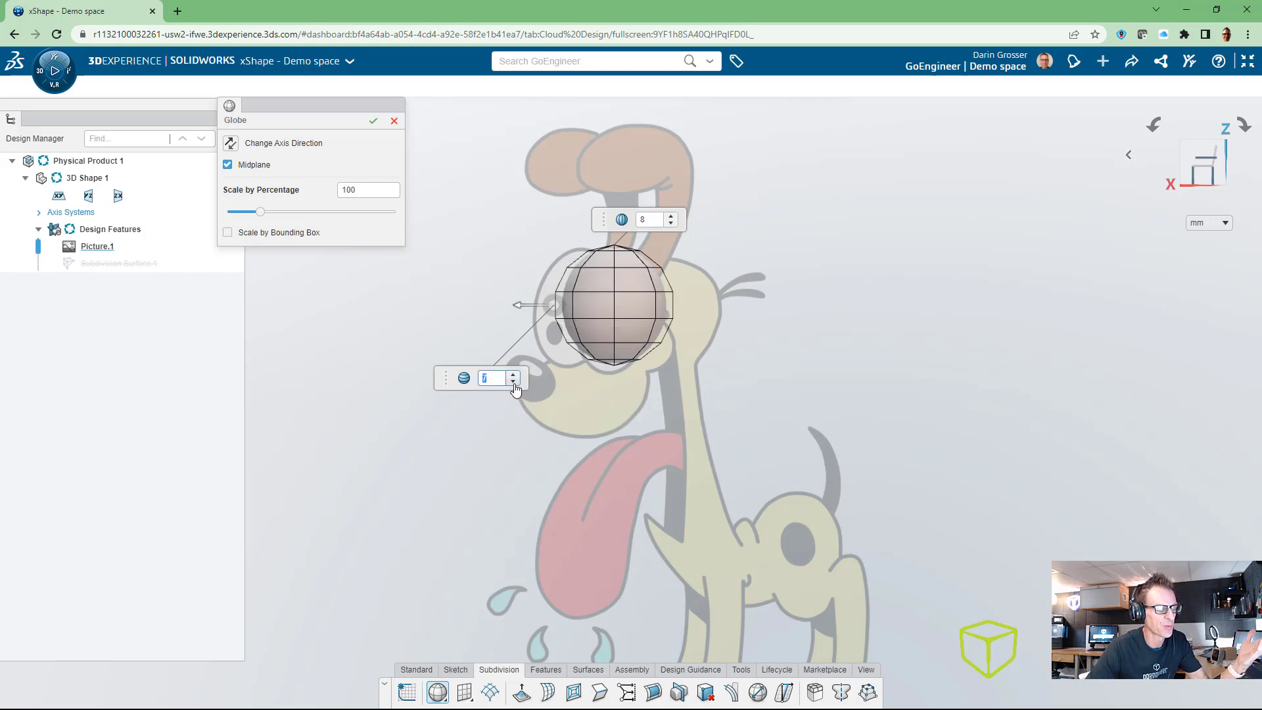
{"action": "left_click", "coordinate": [513, 382]}
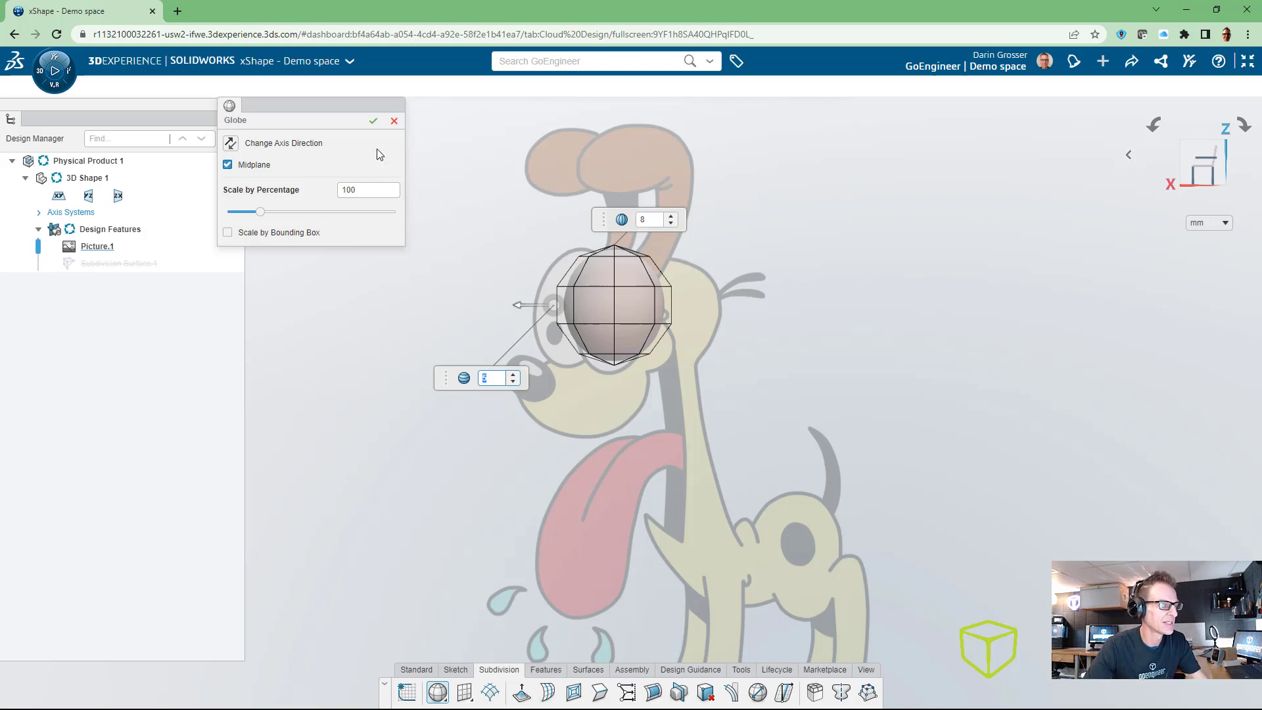
Scale the globe to 112 percent and accept it
{"action": "left_click_drag", "start_coordinate": [261, 212], "coordinate": [269, 213]}
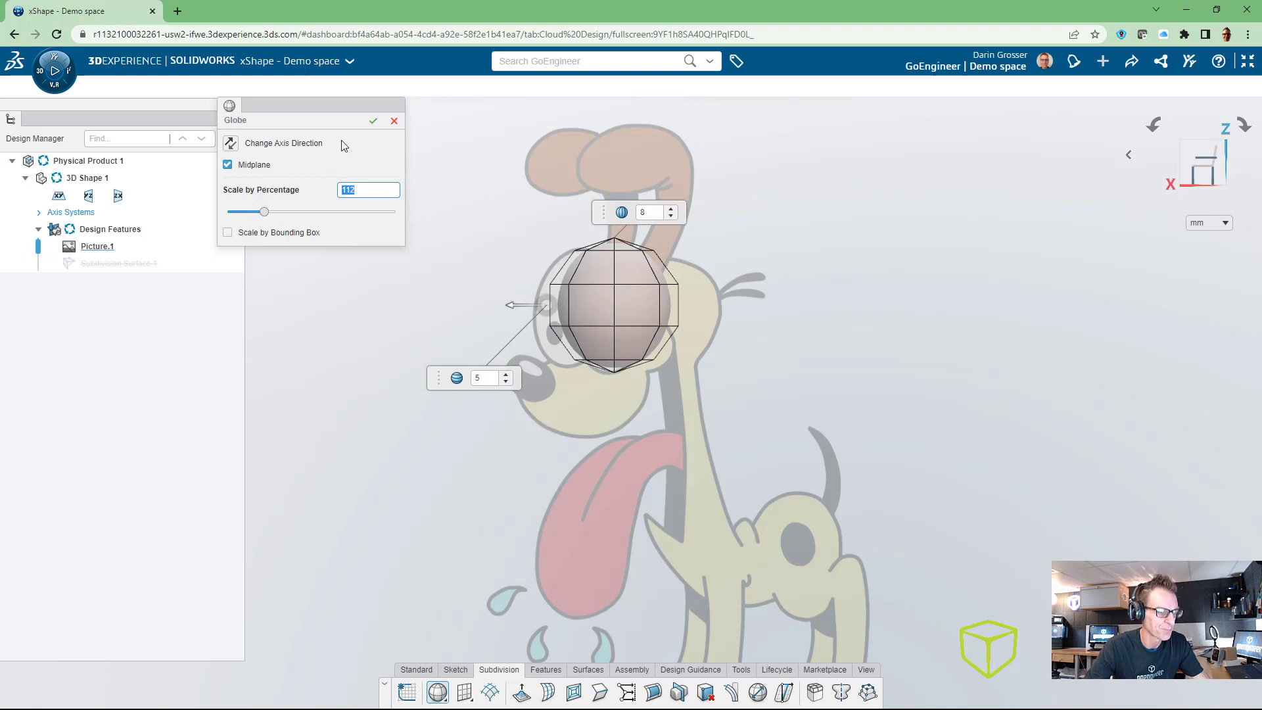
{"action": "left_click", "coordinate": [373, 120]}
{"action": "left_click", "coordinate": [634, 255]}
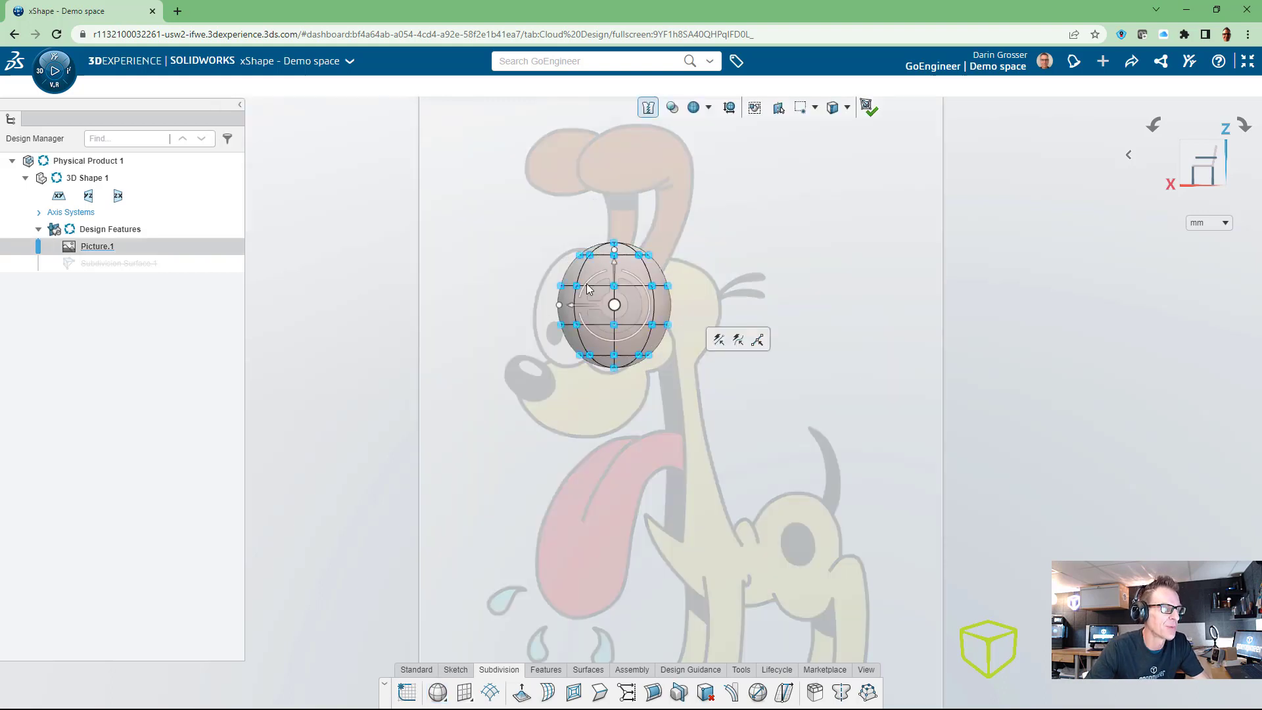
Make the globe semi-transparent, at about a third of the transparency range, to reveal the eye in the picture behind it
{"action": "scroll", "coordinate": [624, 261], "scroll_direction": "up", "scroll_amount": 3}
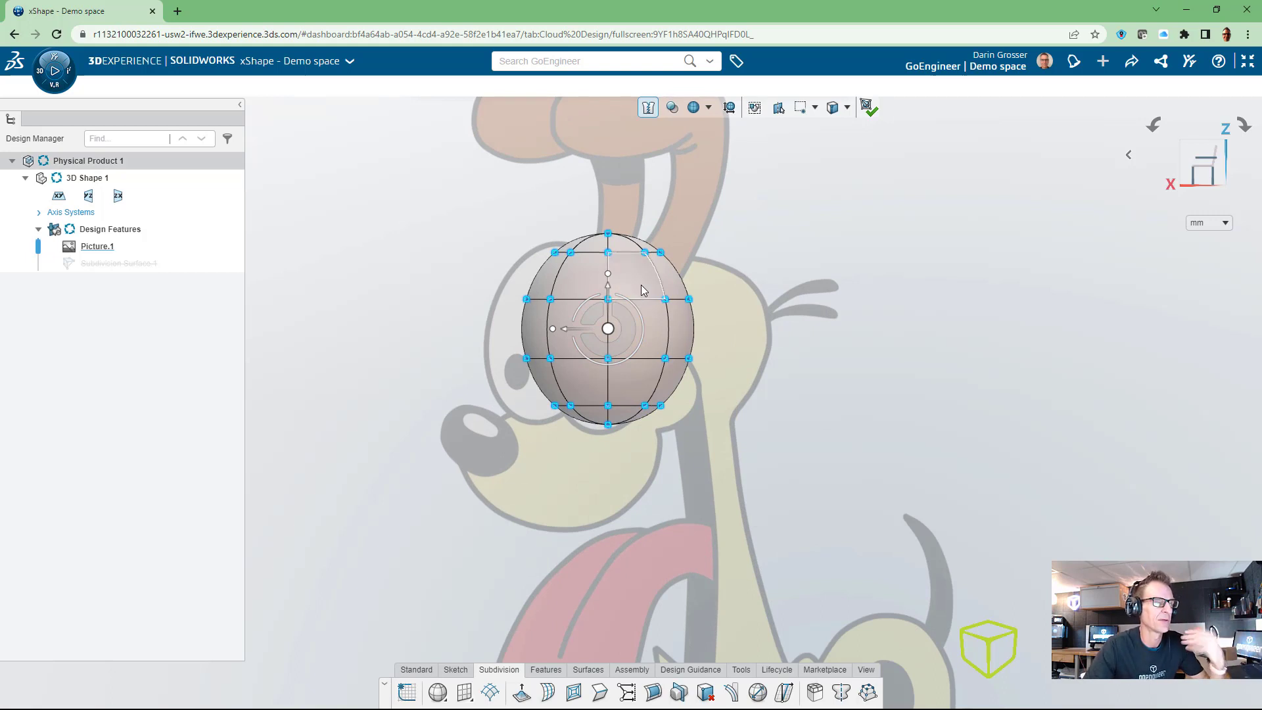
{"action": "left_click", "coordinate": [708, 109]}
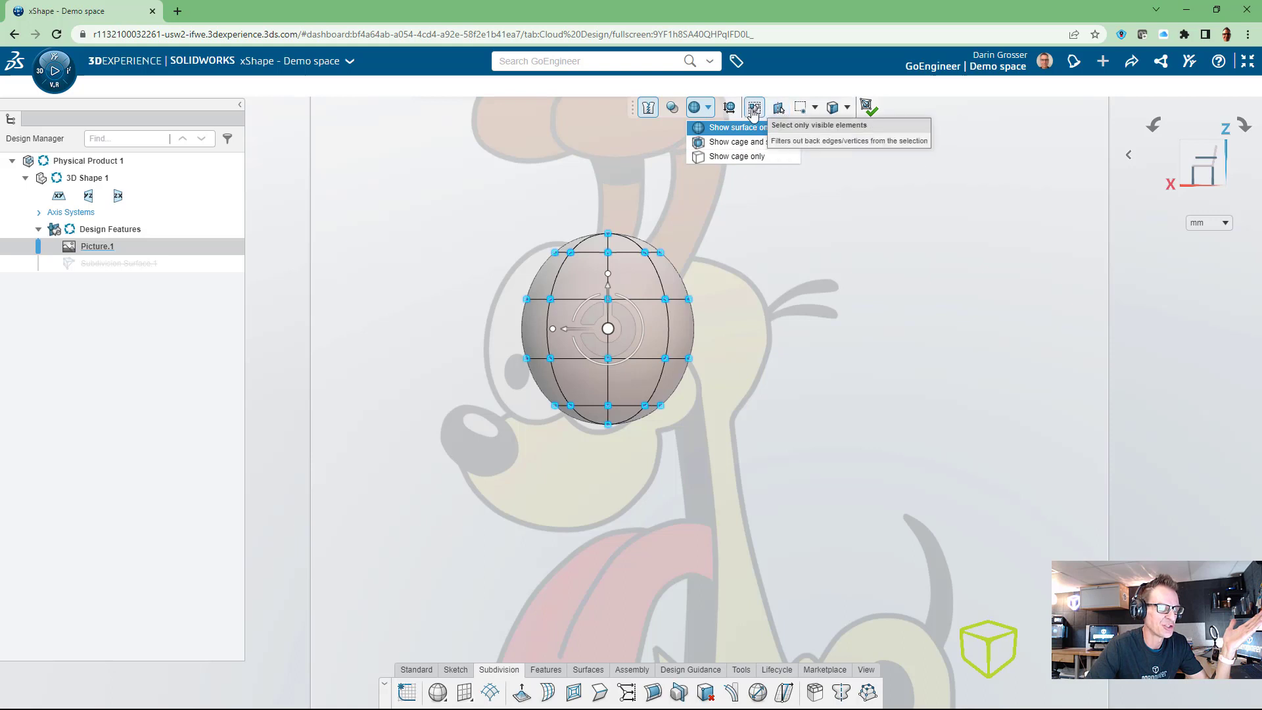
{"action": "left_click", "coordinate": [674, 115]}
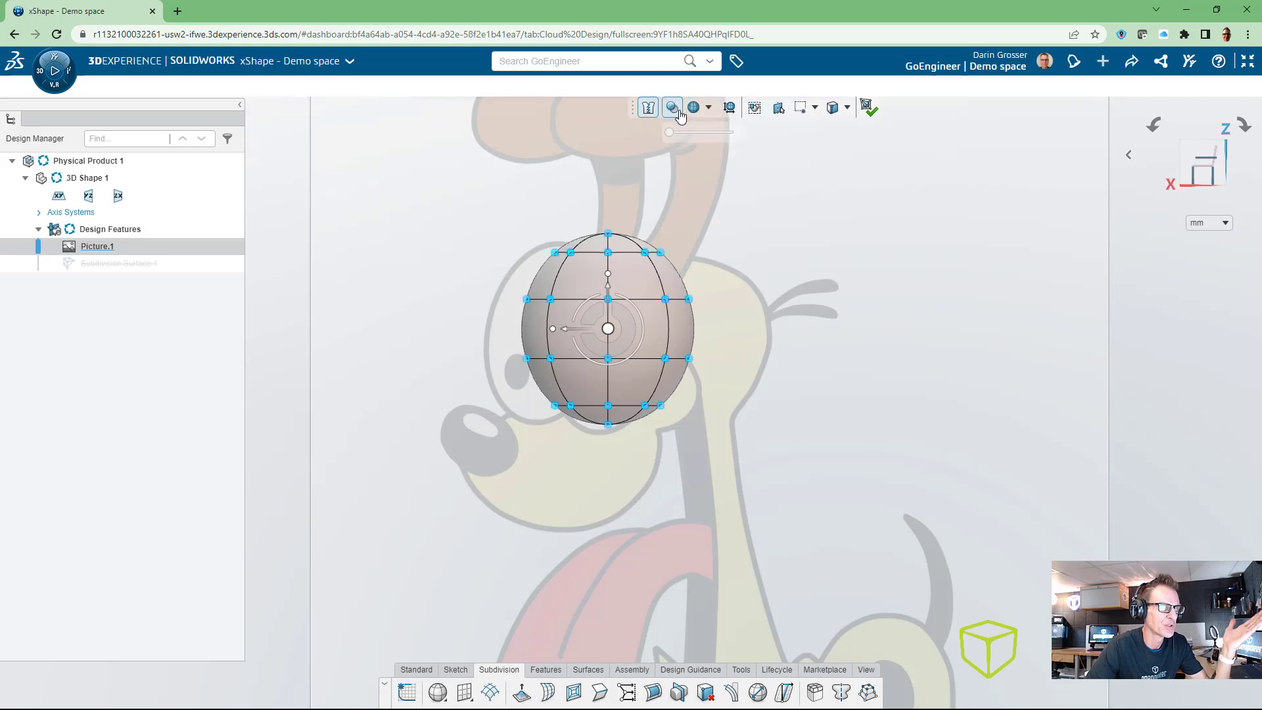
{"action": "mouse_move", "coordinate": [672, 132]}
{"action": "left_mouse_down"}
{"action": "mouse_move", "coordinate": [706, 133]}
{"action": "mouse_move", "coordinate": [691, 133]}
{"action": "left_mouse_up"}
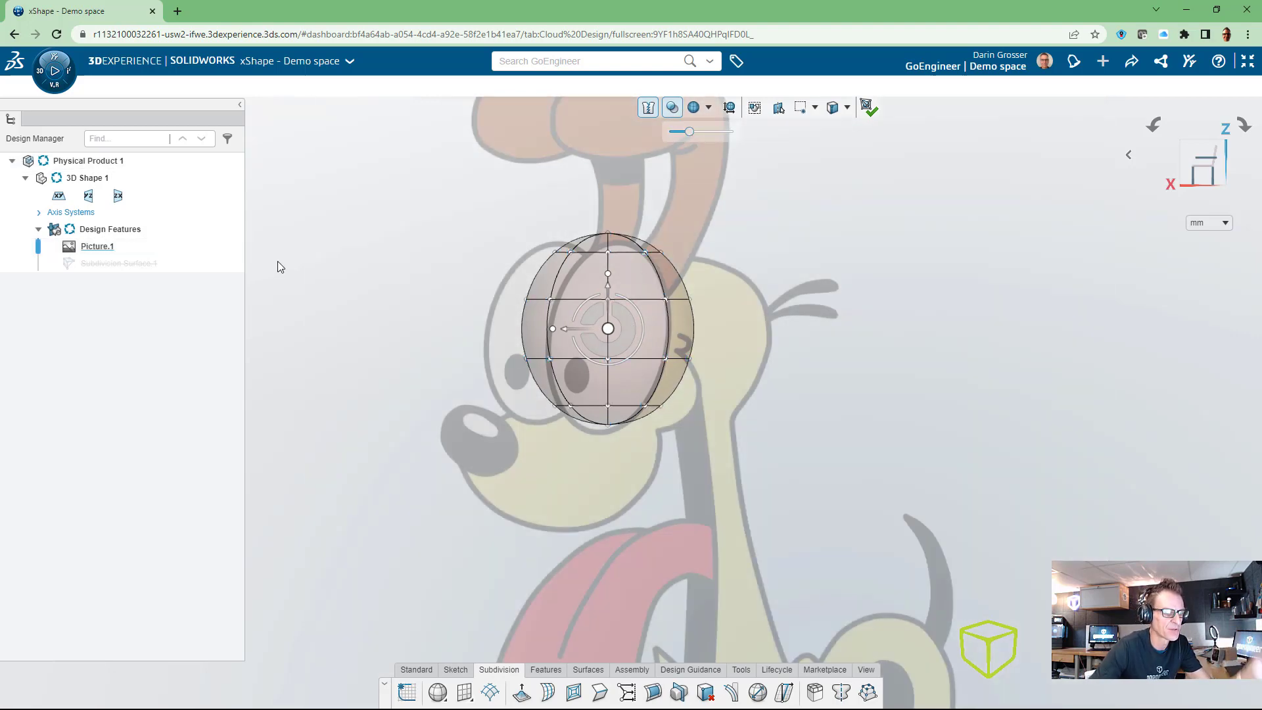
{"action": "left_click", "coordinate": [276, 269]}
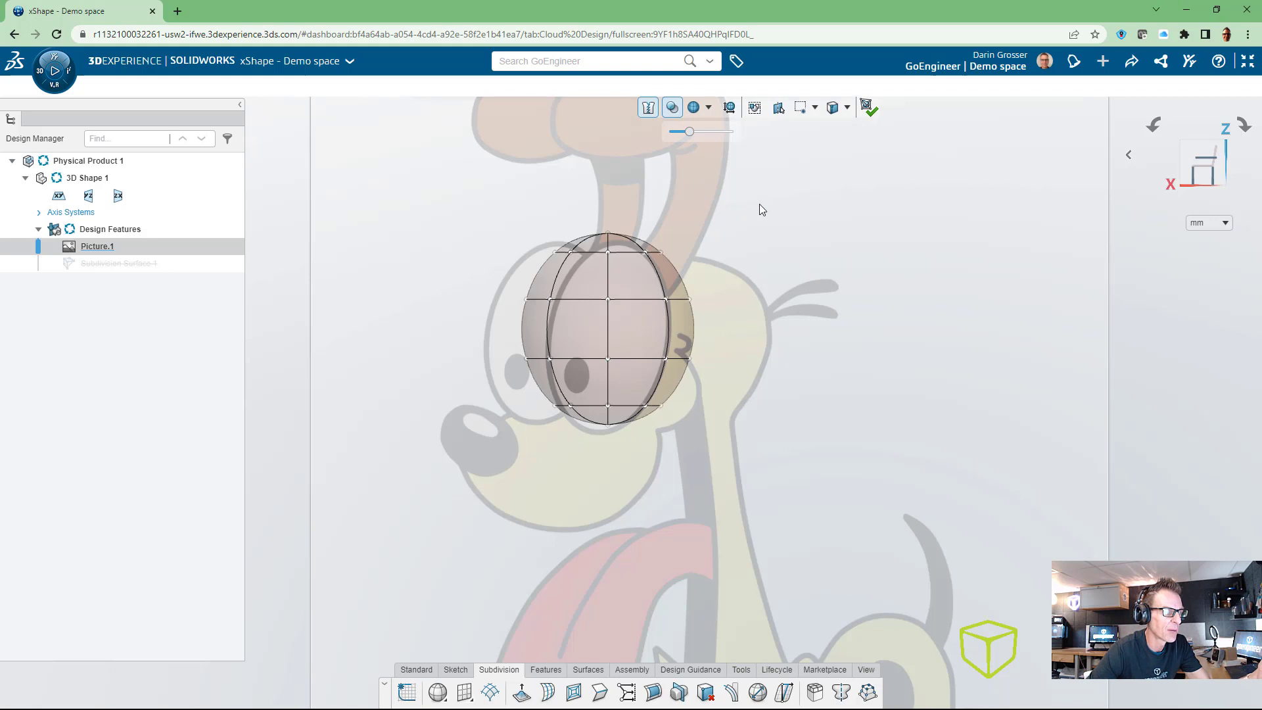
Select the whole globe cage, then shift, narrow and slightly tilt it to follow the outline of the dog's nearer eye
{"action": "left_click_drag", "start_coordinate": [766, 161], "coordinate": [472, 487]}
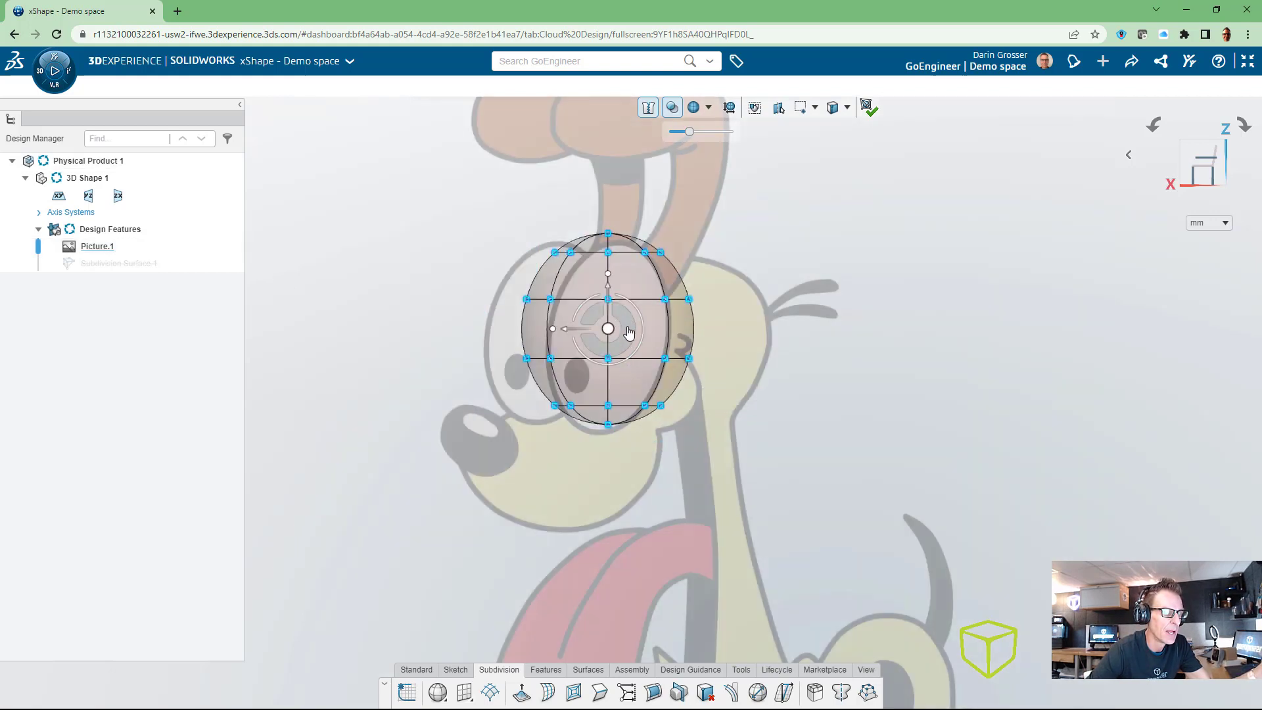
{"action": "left_click_drag", "start_coordinate": [628, 332], "coordinate": [635, 338]}
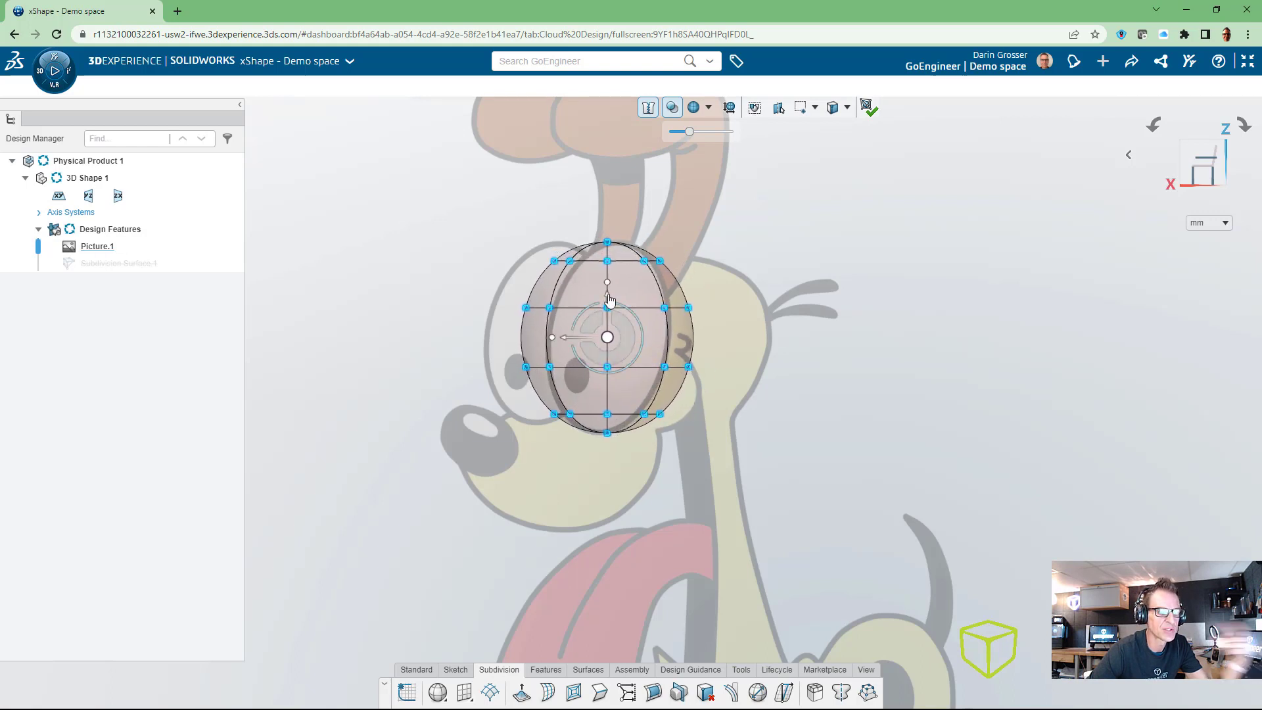
{"action": "mouse_move", "coordinate": [610, 289]}
{"action": "left_mouse_down"}
{"action": "mouse_move", "coordinate": [619, 250]}
{"action": "mouse_move", "coordinate": [614, 324]}
{"action": "mouse_move", "coordinate": [626, 258]}
{"action": "mouse_move", "coordinate": [615, 289]}
{"action": "left_mouse_up"}
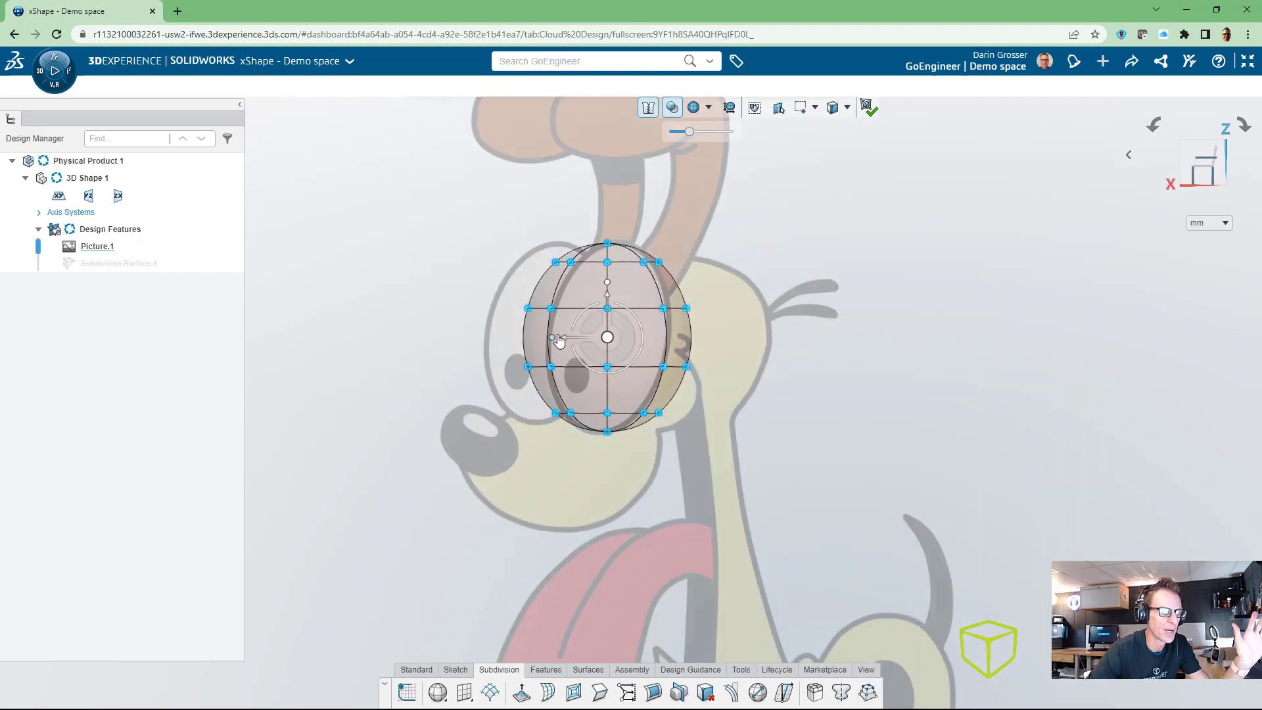
{"action": "left_click_drag", "start_coordinate": [555, 341], "coordinate": [606, 309]}
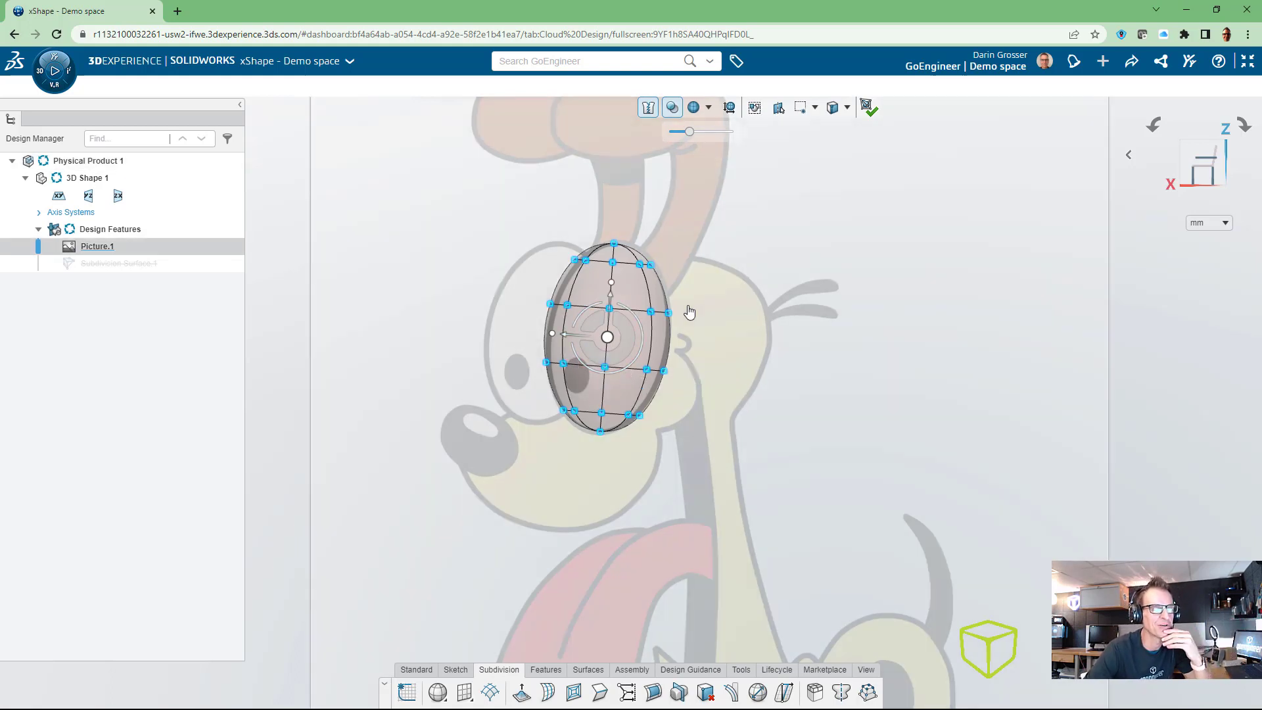
Narrow the eye globe's depth along Y and move it sideways off the picture plane
{"action": "middle_click_drag", "start_coordinate": [690, 312], "coordinate": [733, 360]}
{"action": "mouse_move", "coordinate": [732, 377]}
{"action": "middle_mouse_down"}
{"action": "mouse_move", "coordinate": [744, 368]}
{"action": "mouse_move", "coordinate": [735, 355]}
{"action": "middle_mouse_up"}
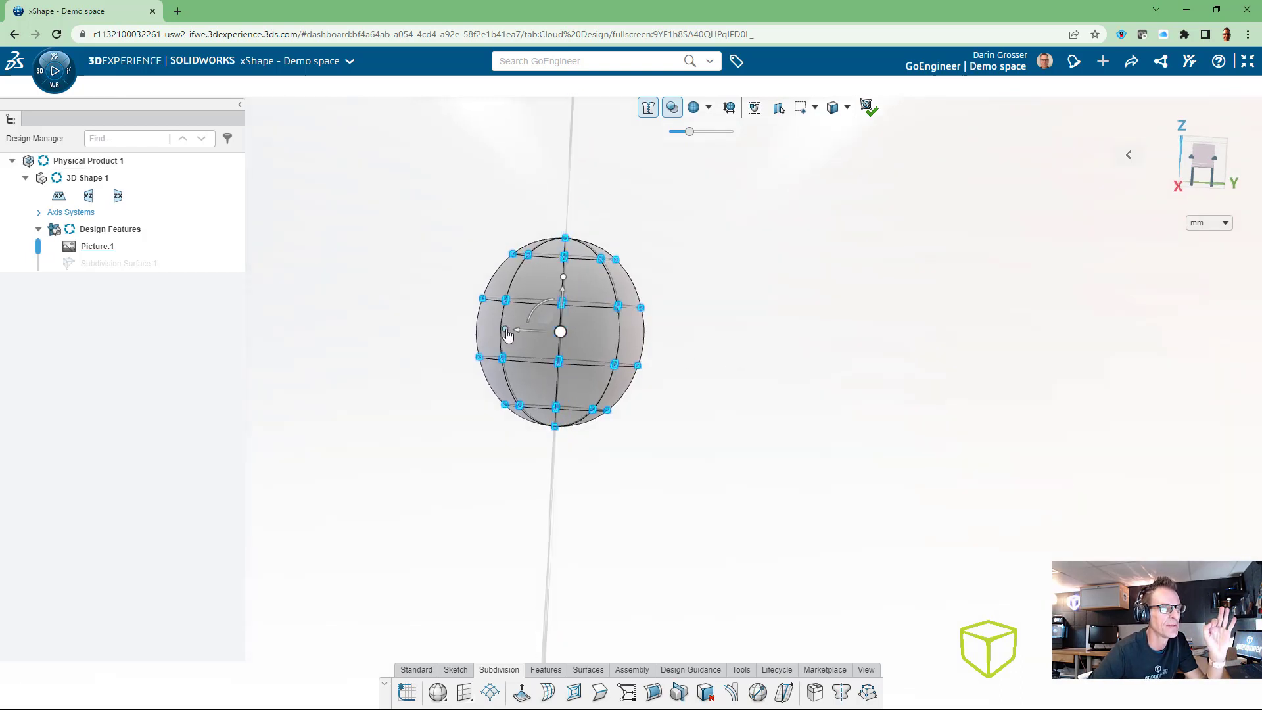
{"action": "left_click_drag", "start_coordinate": [507, 335], "coordinate": [598, 350]}
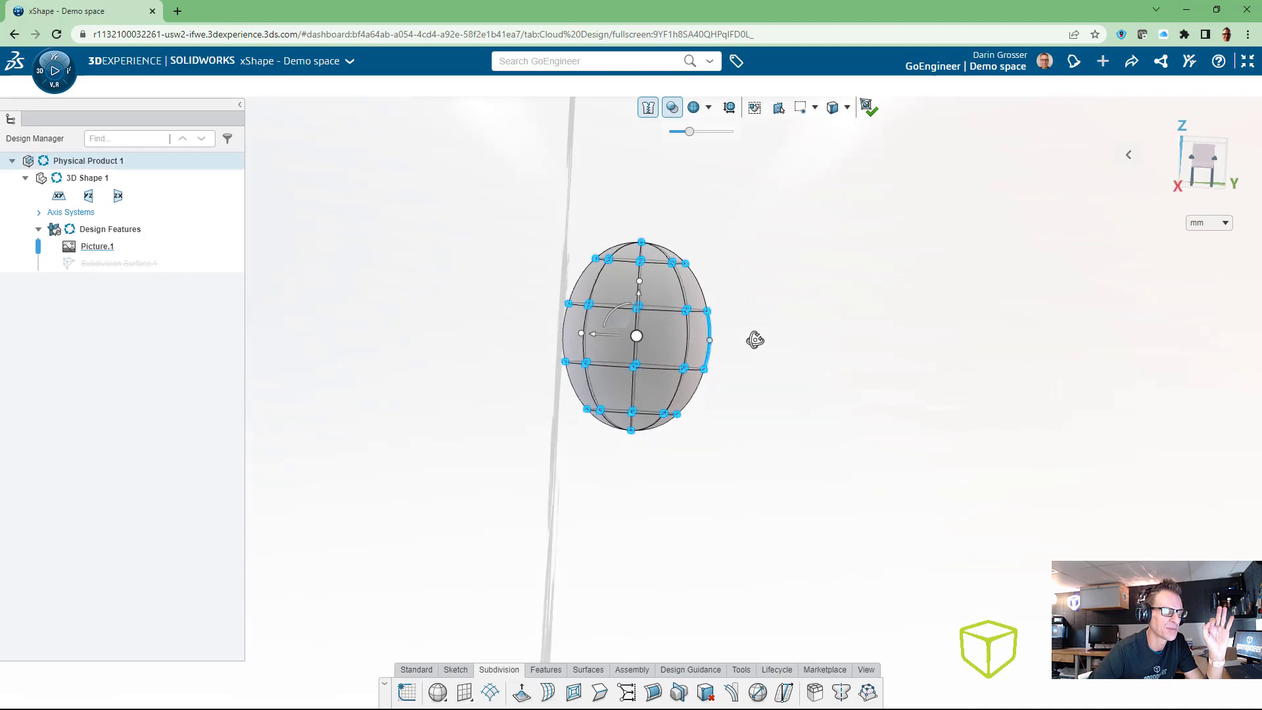
{"action": "middle_click_drag", "start_coordinate": [754, 338], "coordinate": [696, 356]}
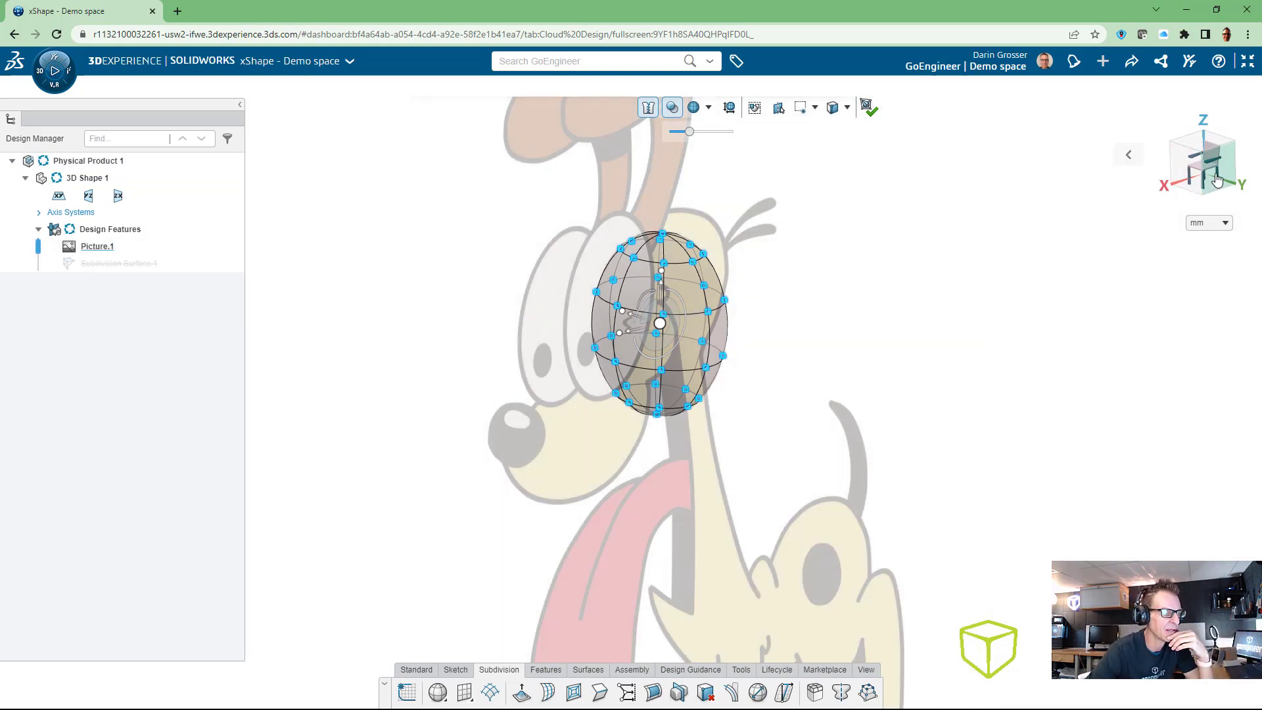
Finish editing the subdivision surface and return to the side view facing the dog picture
{"action": "left_click", "coordinate": [1216, 168]}
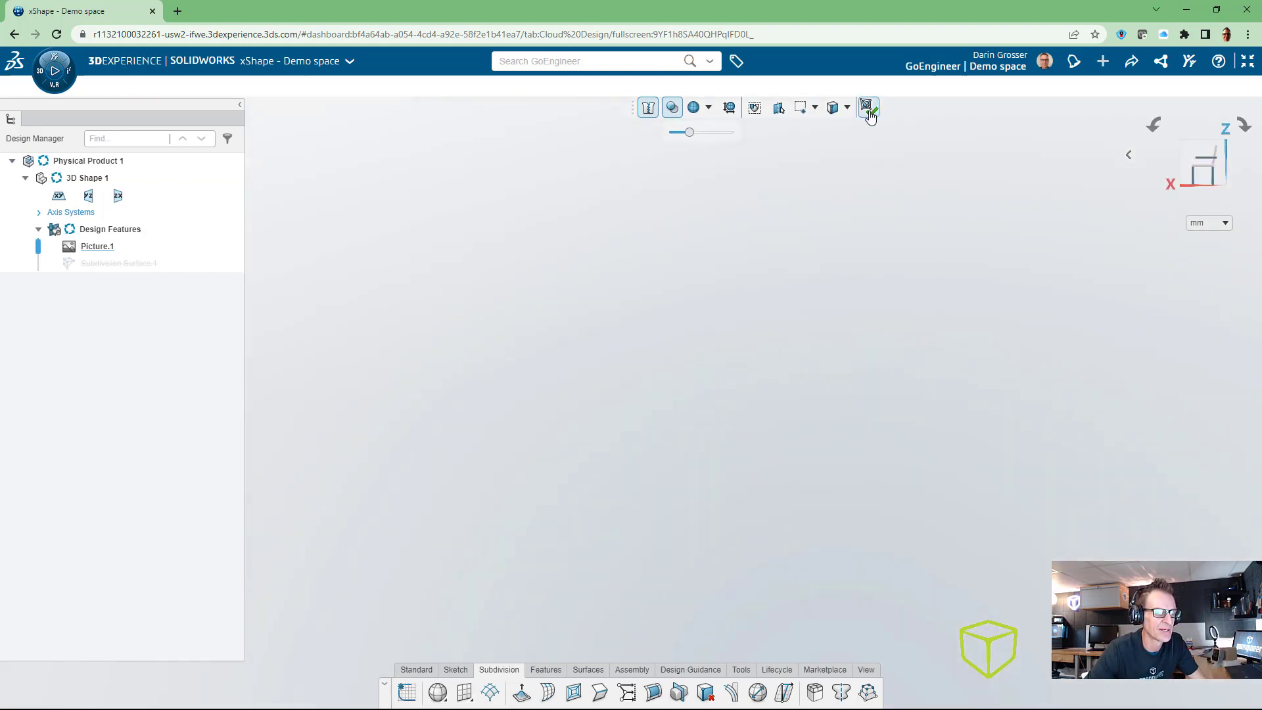
{"action": "left_click", "coordinate": [866, 107]}
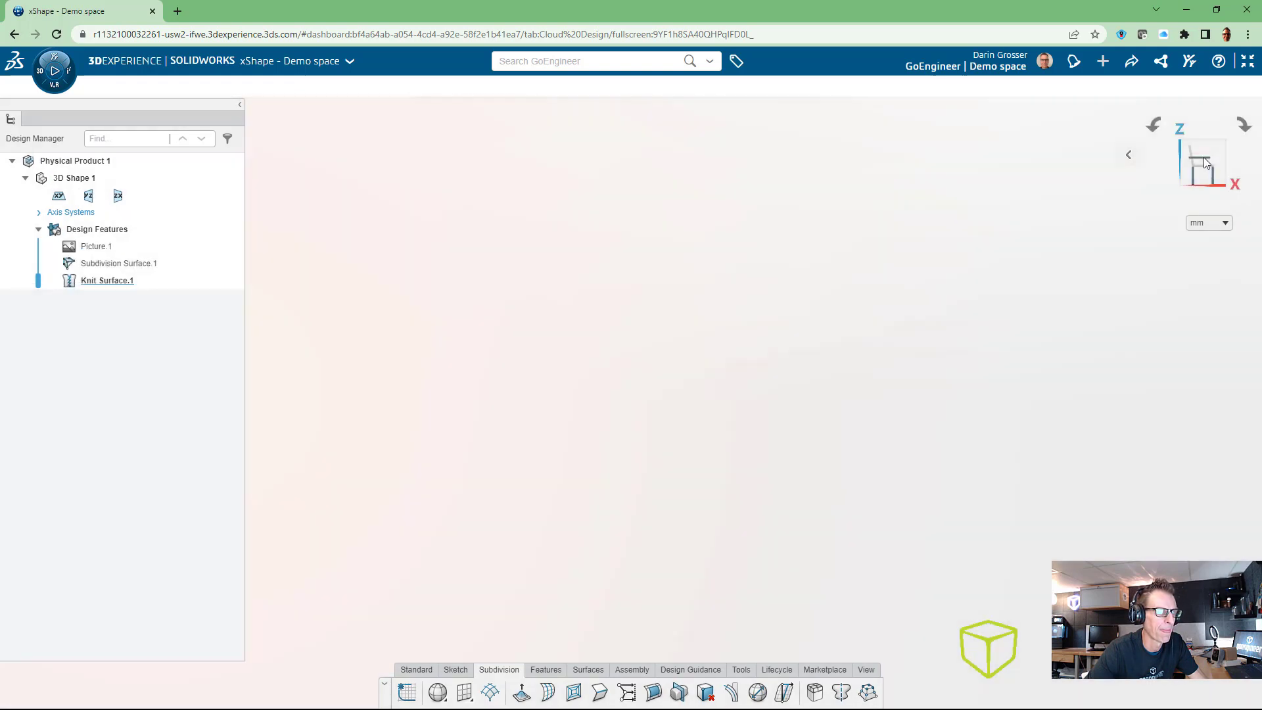
{"action": "left_click", "coordinate": [1204, 157]}
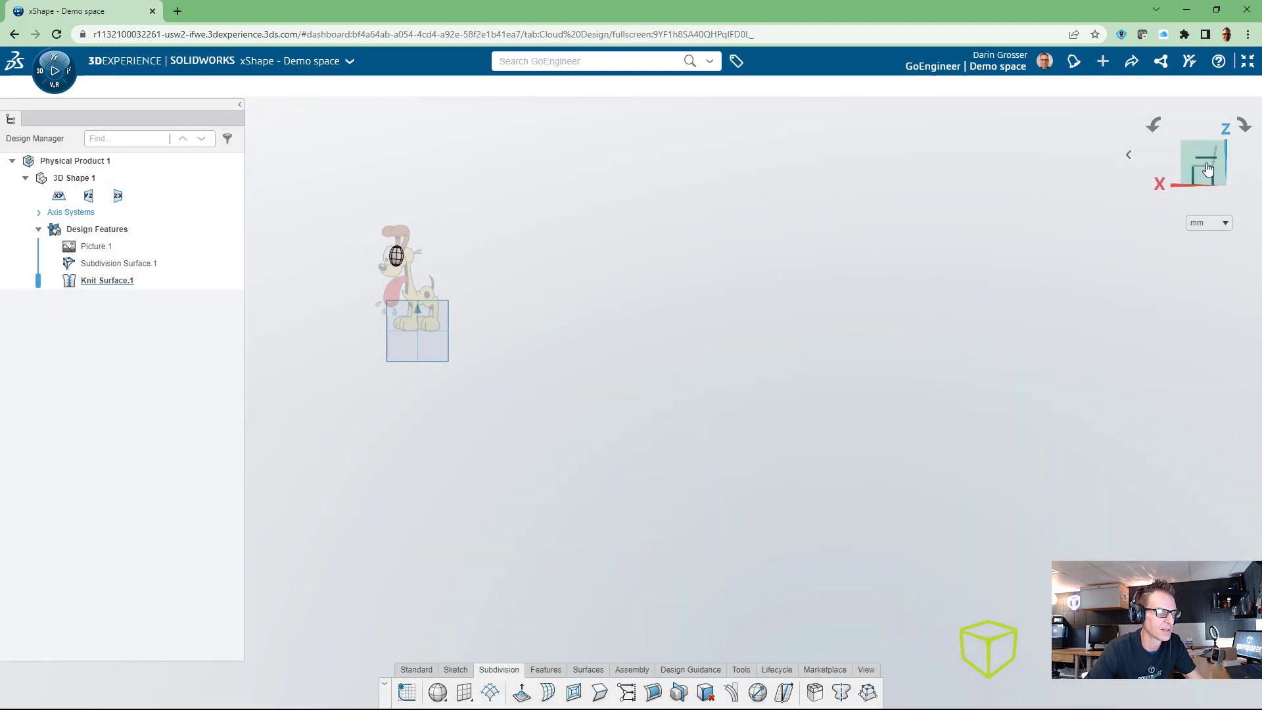
Add a QuadBall primitive over the dog's muzzle in the side view, with midplane enabled and the scale at 100%
{"action": "left_click", "coordinate": [1129, 186]}
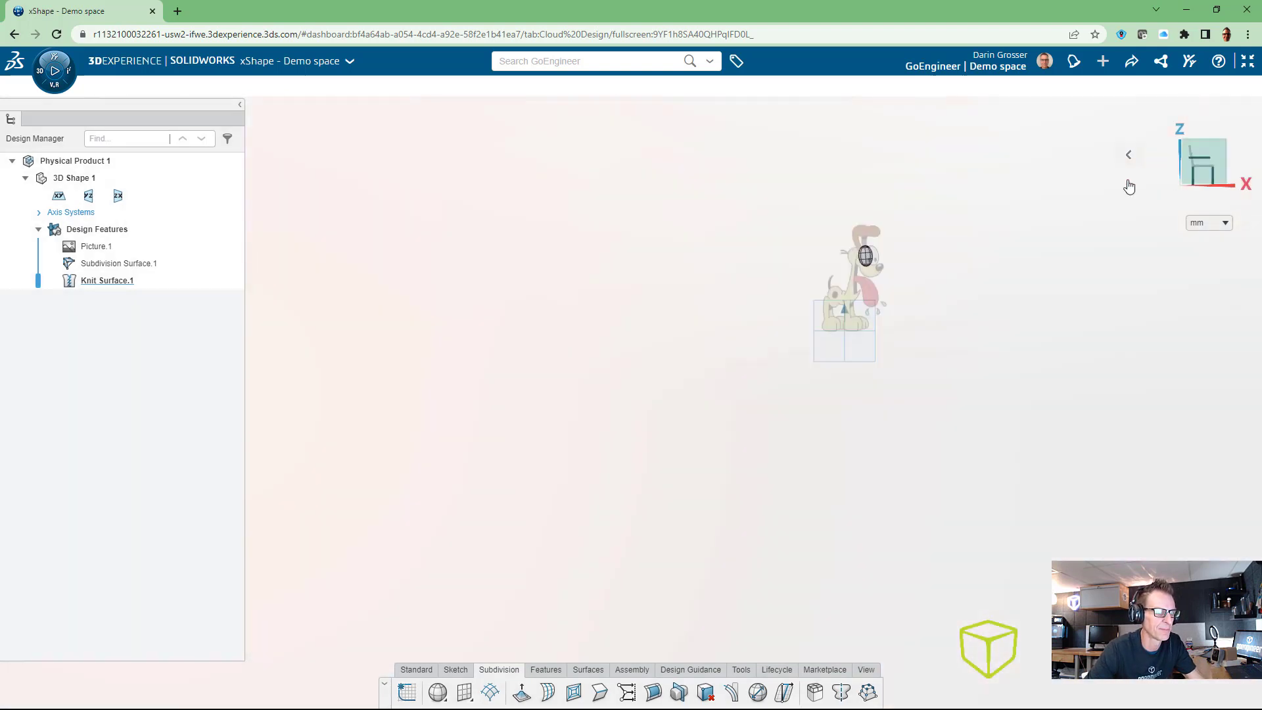
{"action": "left_click", "coordinate": [1164, 181]}
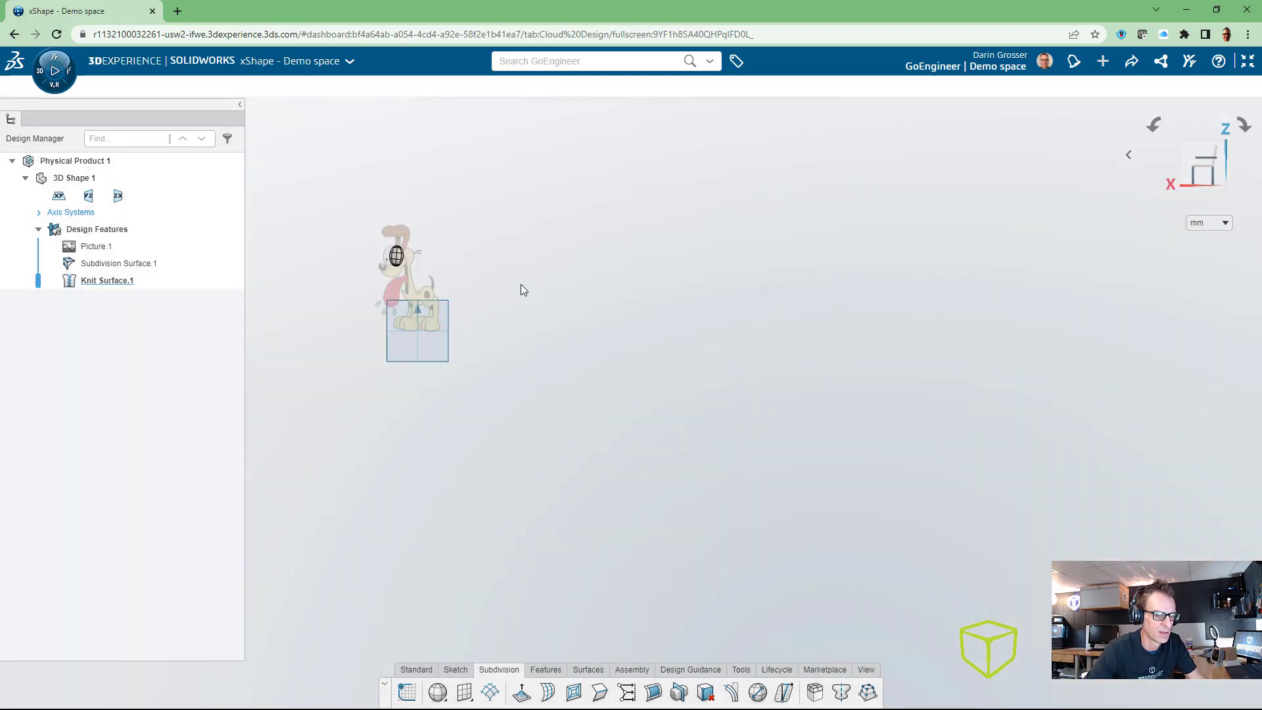
{"action": "scroll", "coordinate": [383, 257], "scroll_direction": "up", "scroll_amount": 5}
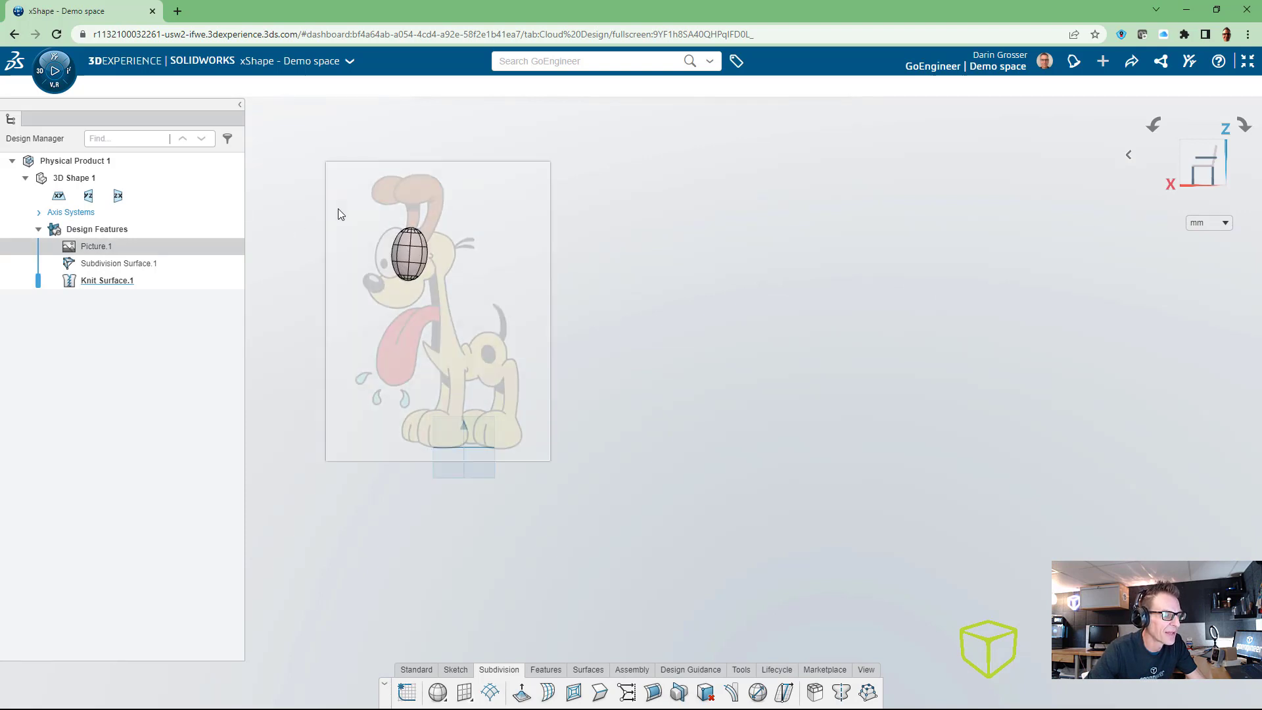
{"action": "scroll", "coordinate": [397, 289], "scroll_direction": "up", "scroll_amount": 5}
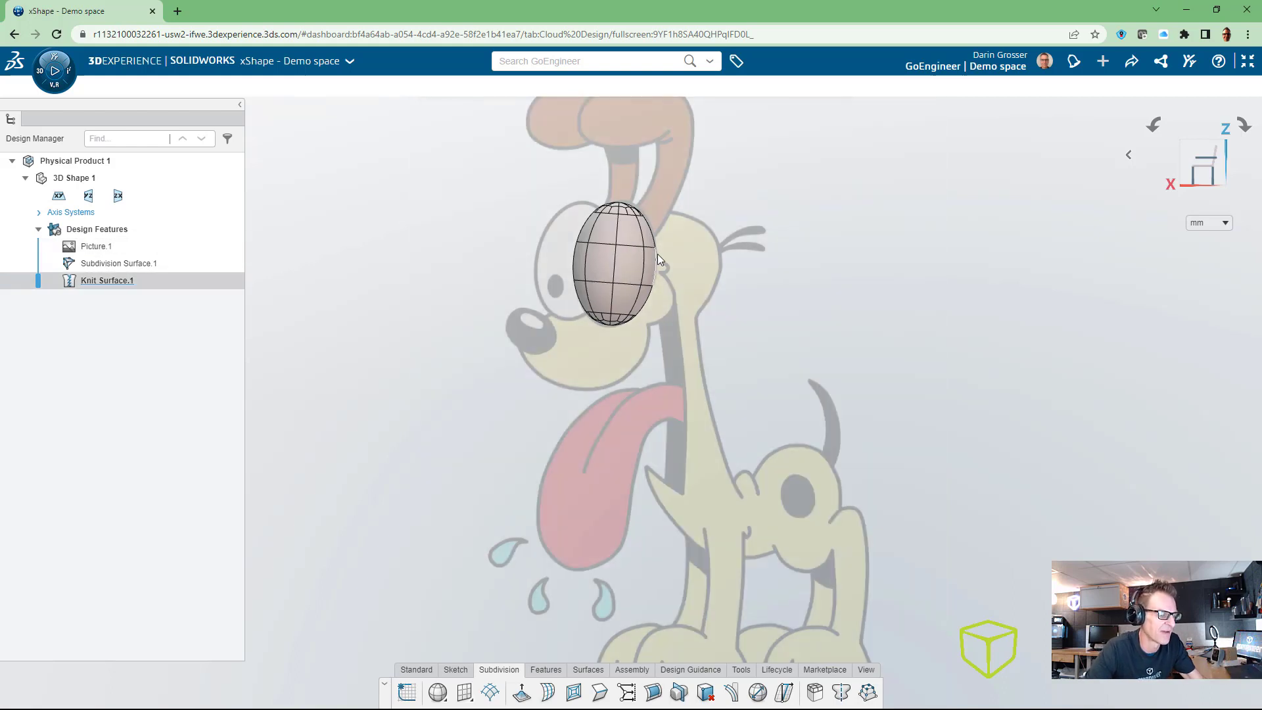
{"action": "left_click", "coordinate": [445, 700]}
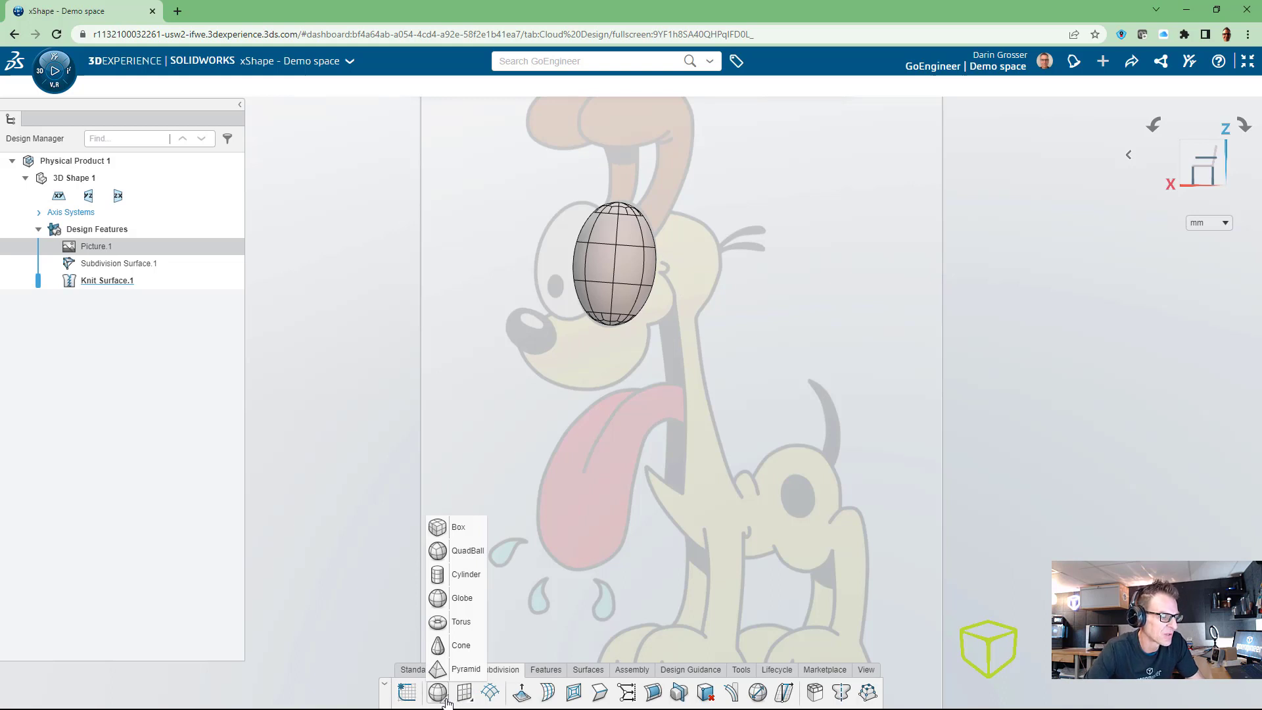
{"action": "left_click", "coordinate": [463, 552]}
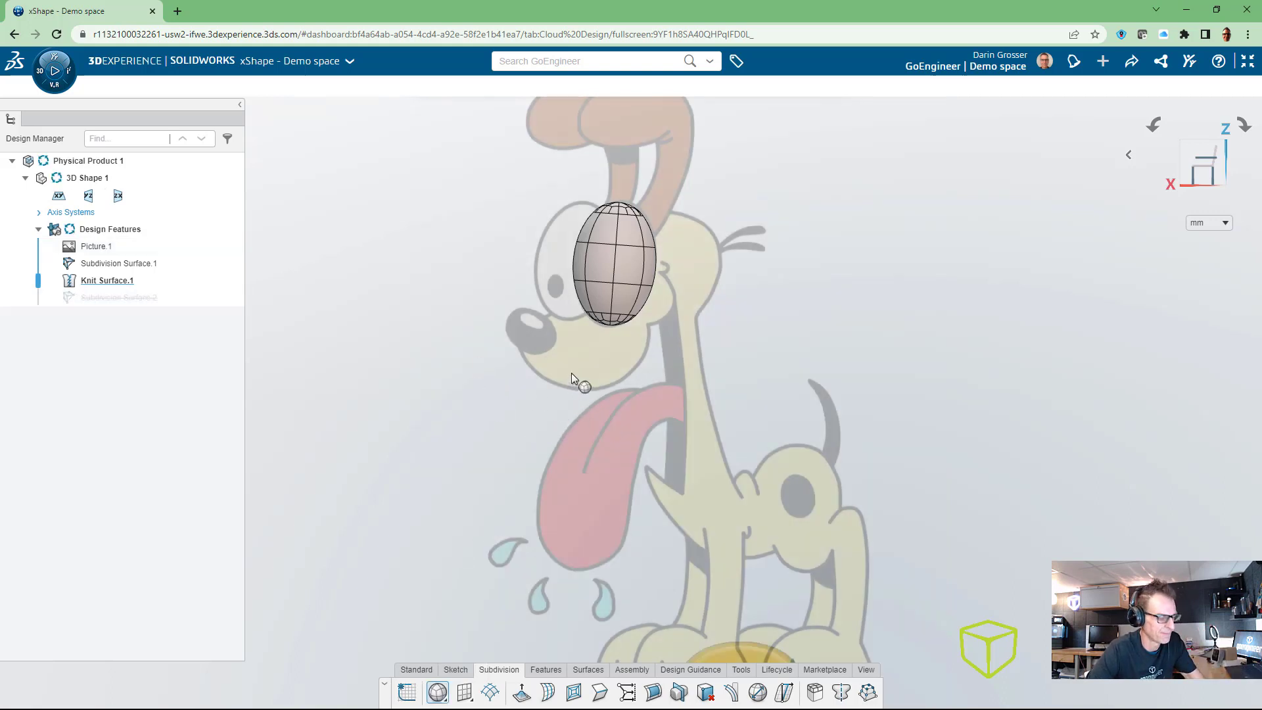
{"action": "scroll", "coordinate": [755, 469], "scroll_direction": "down", "scroll_amount": 1}
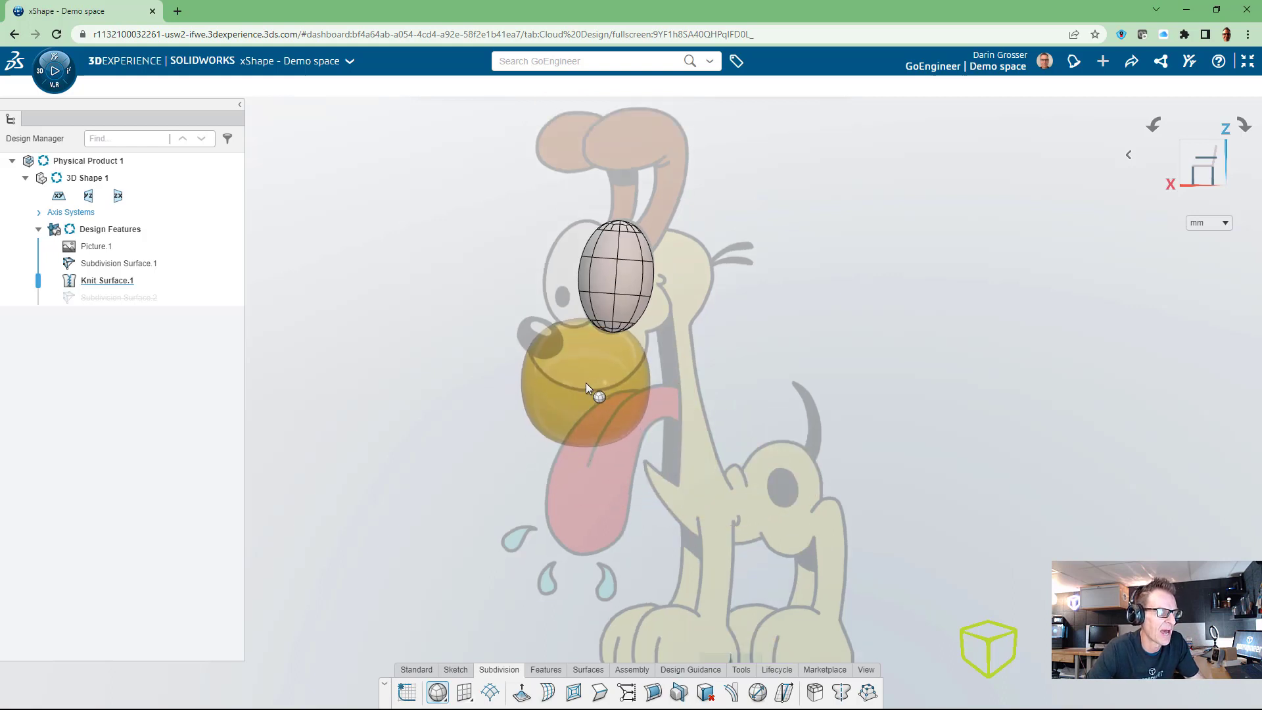
{"action": "scroll", "coordinate": [585, 382], "scroll_direction": "down", "scroll_amount": 1}
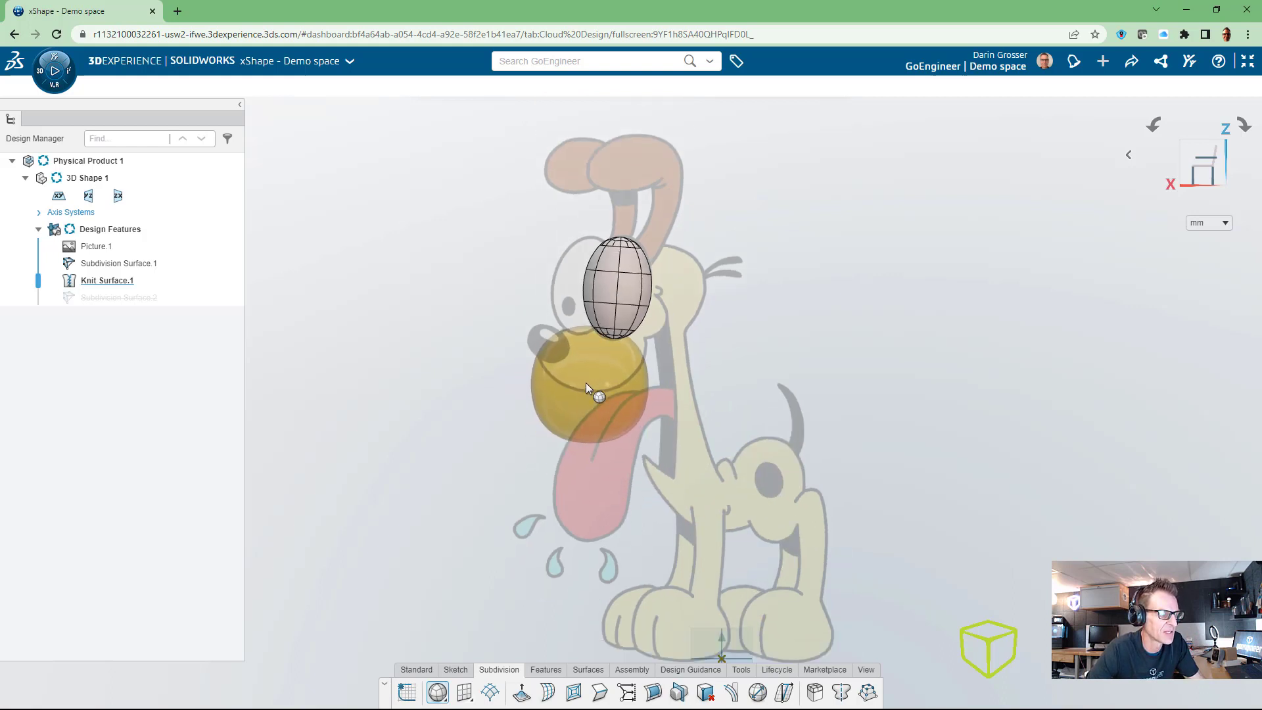
{"action": "left_click", "coordinate": [590, 333]}
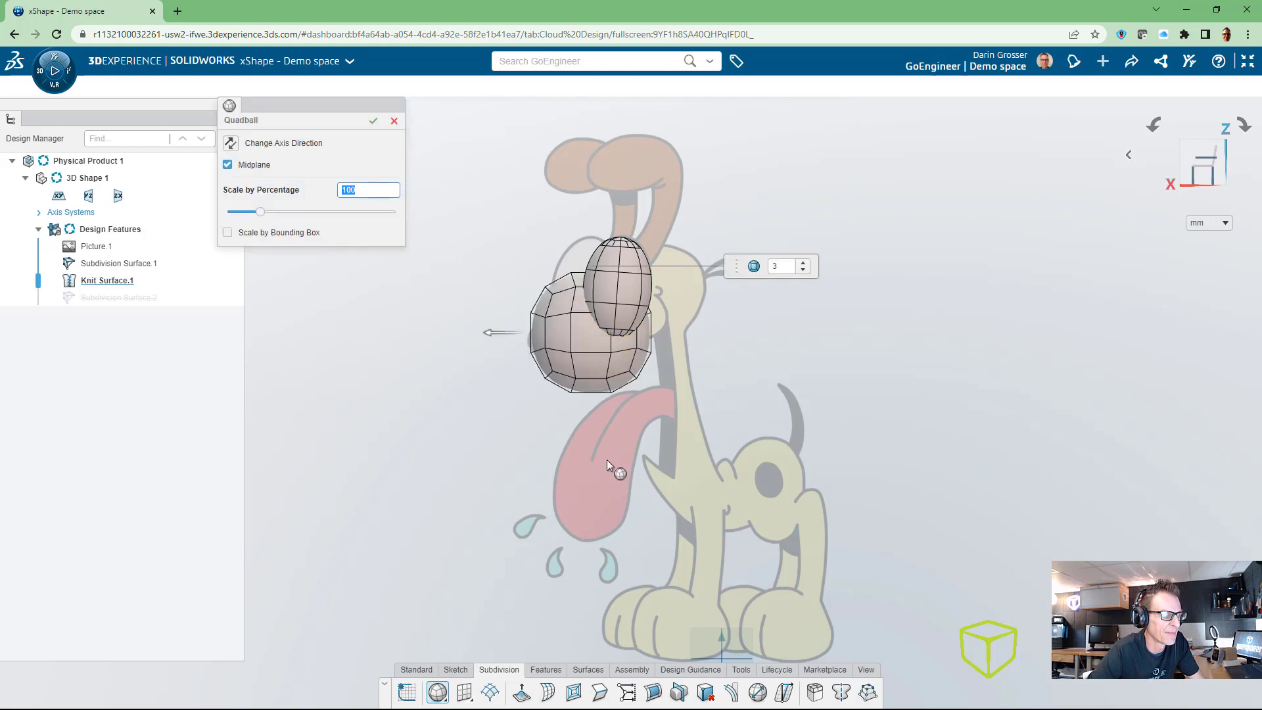
{"action": "scroll", "coordinate": [855, 230], "scroll_direction": "down", "scroll_amount": 1}
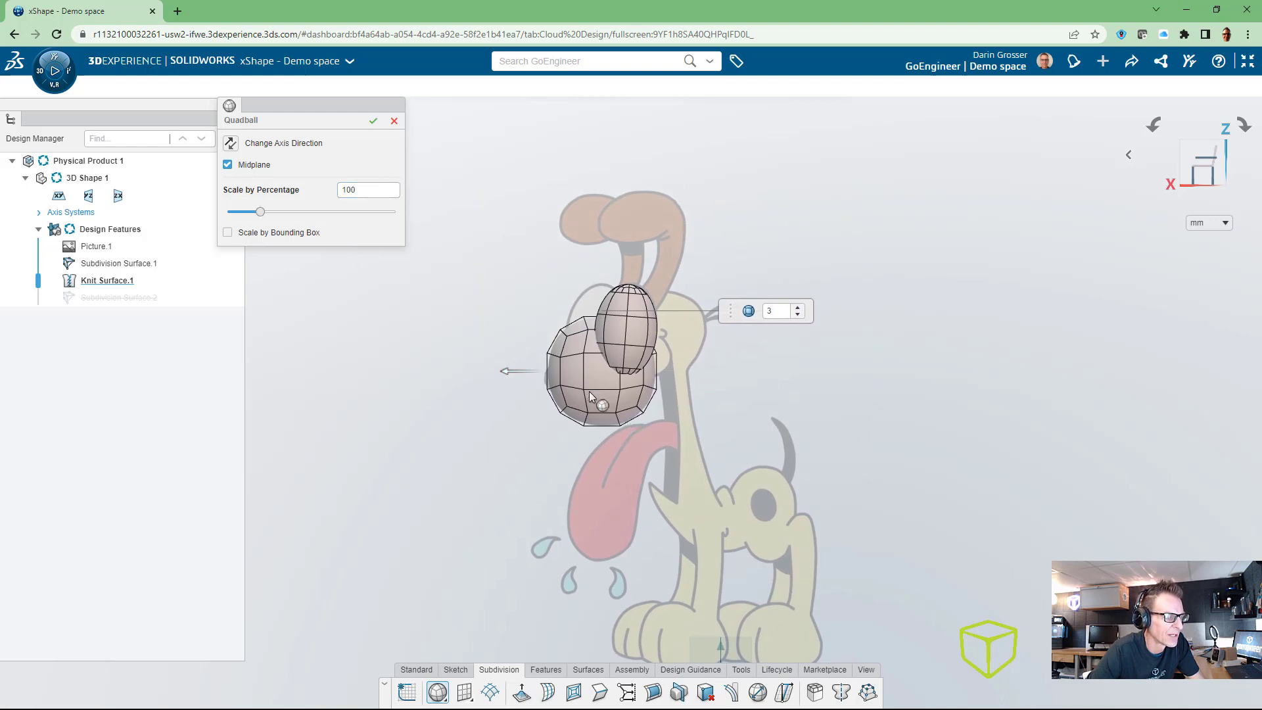
{"action": "scroll", "coordinate": [589, 396], "scroll_direction": "up", "scroll_amount": 2}
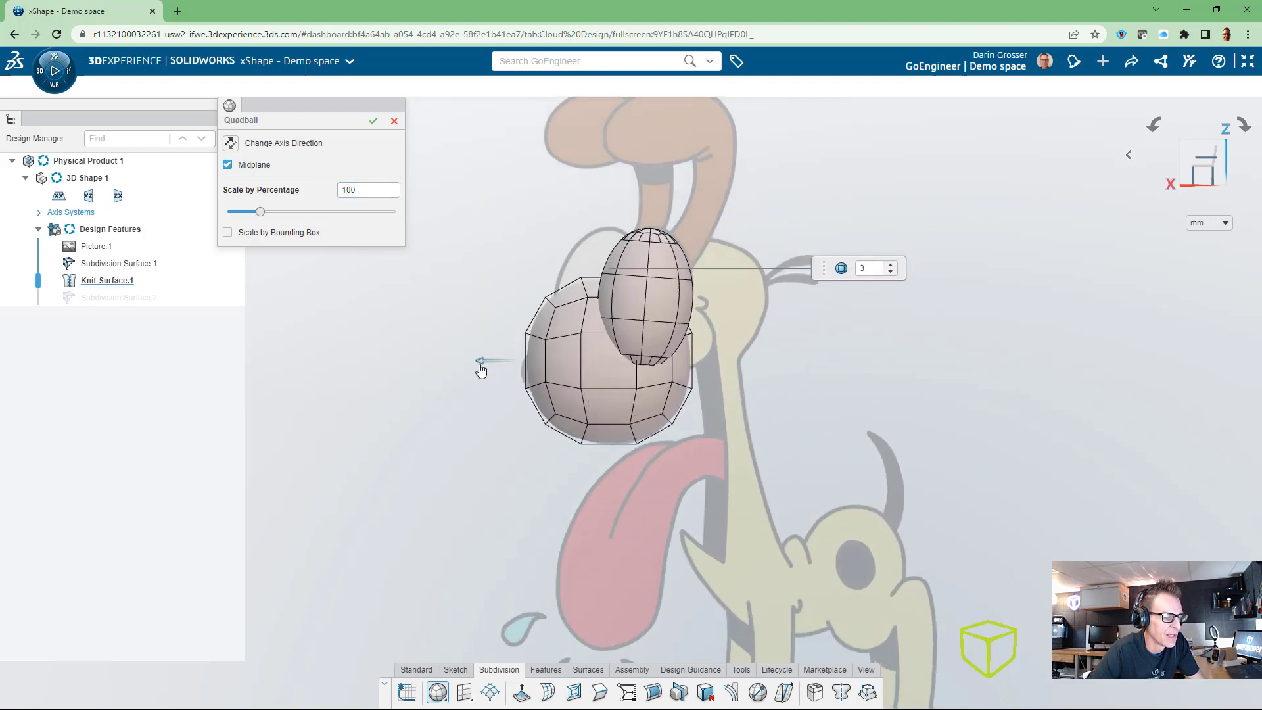
{"action": "left_click_drag", "start_coordinate": [480, 370], "coordinate": [490, 369]}
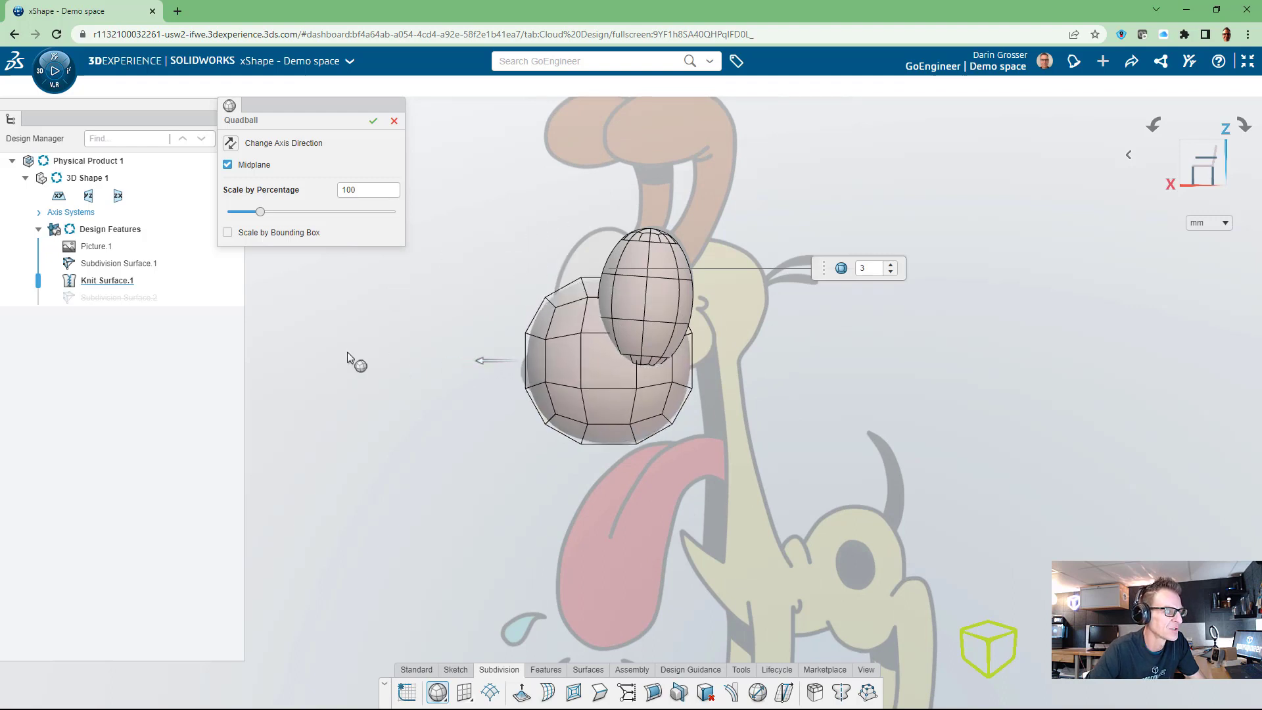
{"action": "left_click", "coordinate": [372, 121]}
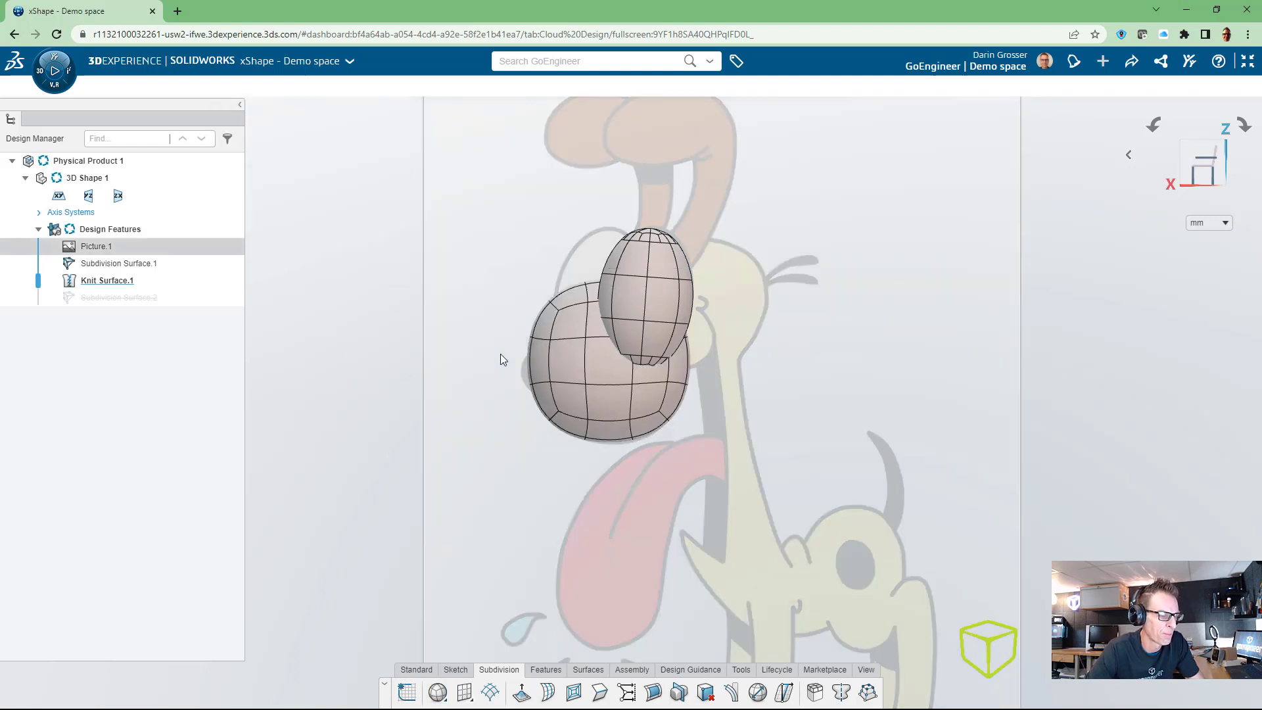
Make the muzzle quadball semi-transparent and select its whole cage over the picture
{"action": "left_click", "coordinate": [429, 420]}
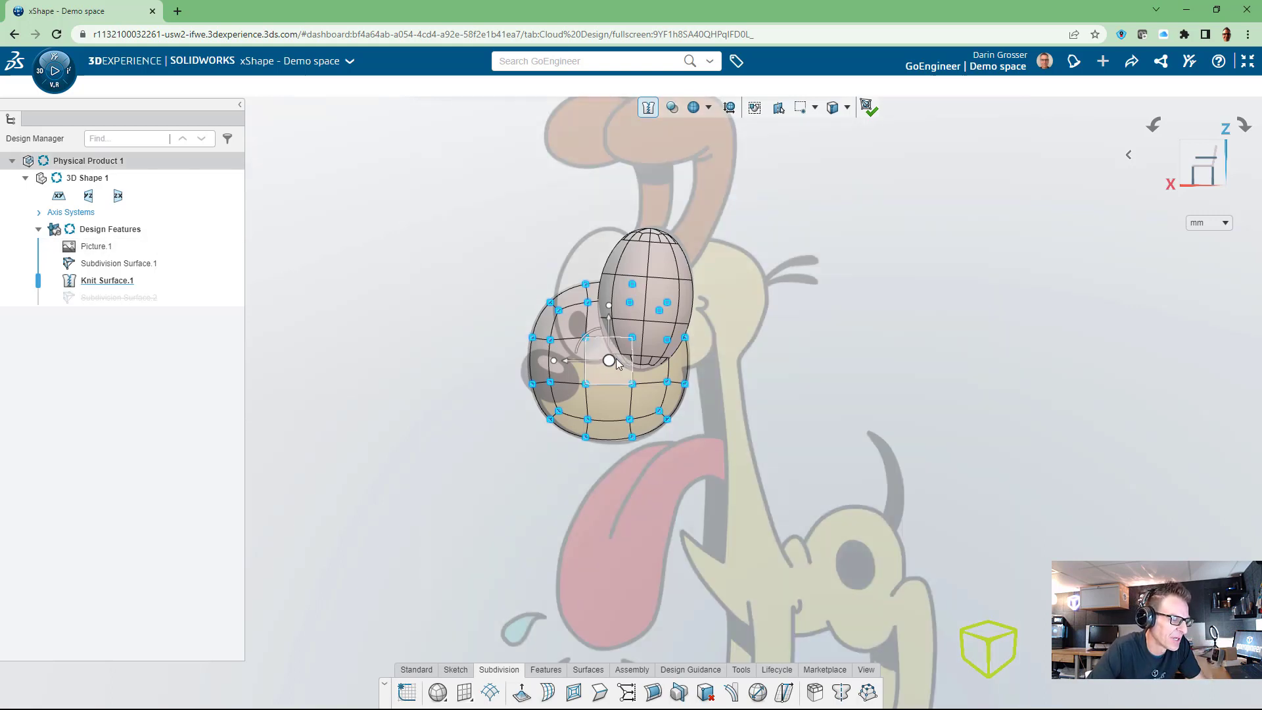
{"action": "scroll", "coordinate": [608, 360], "scroll_direction": "up", "scroll_amount": 5}
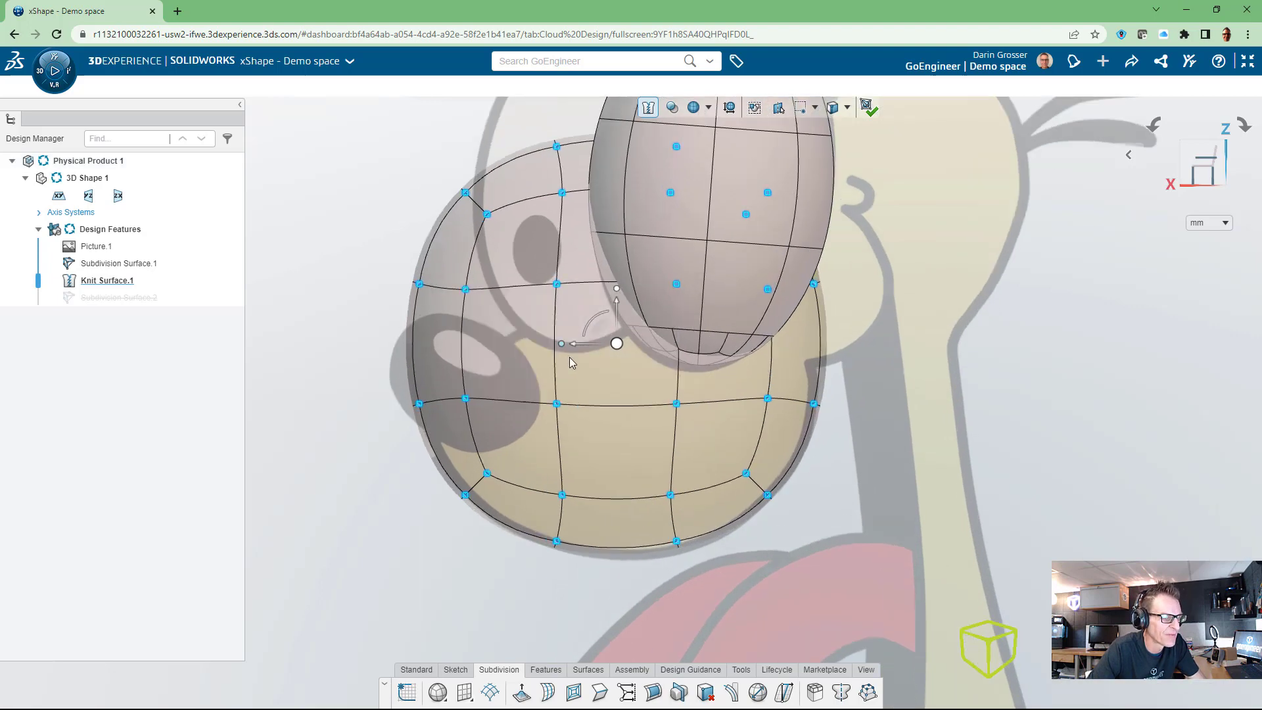
{"action": "scroll", "coordinate": [609, 365], "scroll_direction": "down", "scroll_amount": 3}
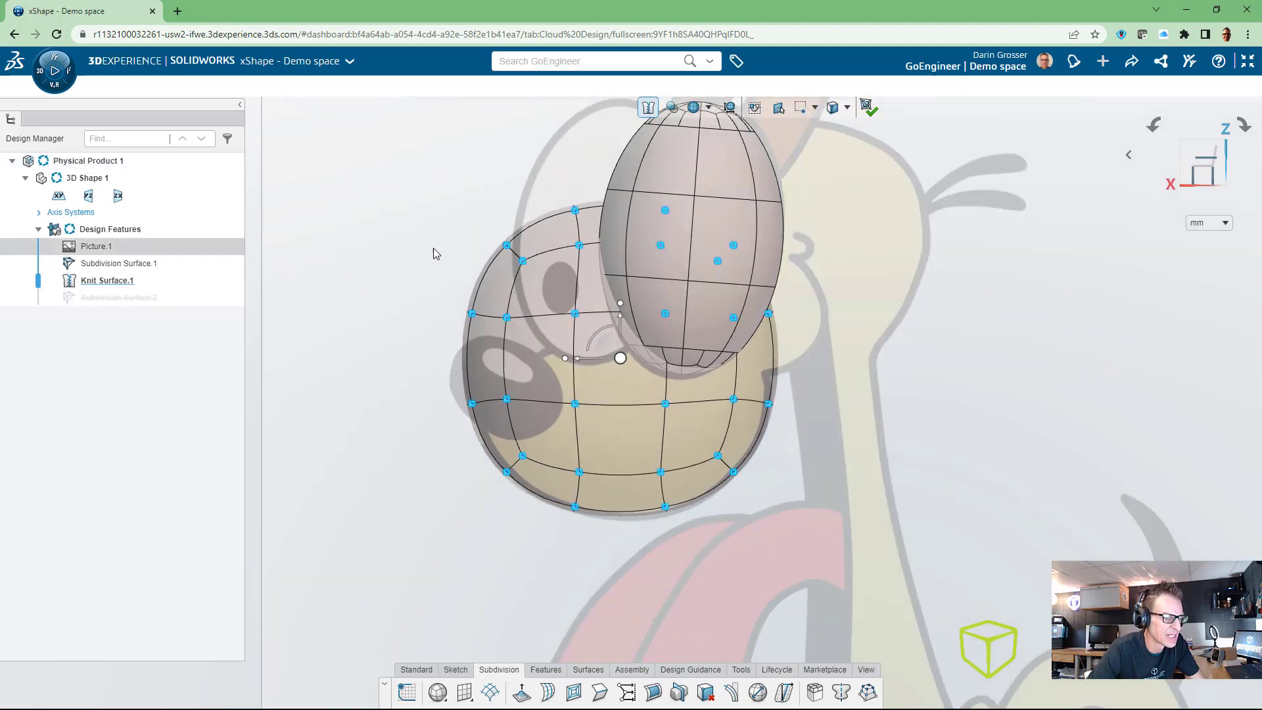
Clear the selection and hide the eye's Knit Surface.1 so the muzzle is unobstructed
{"action": "left_click", "coordinate": [414, 220]}
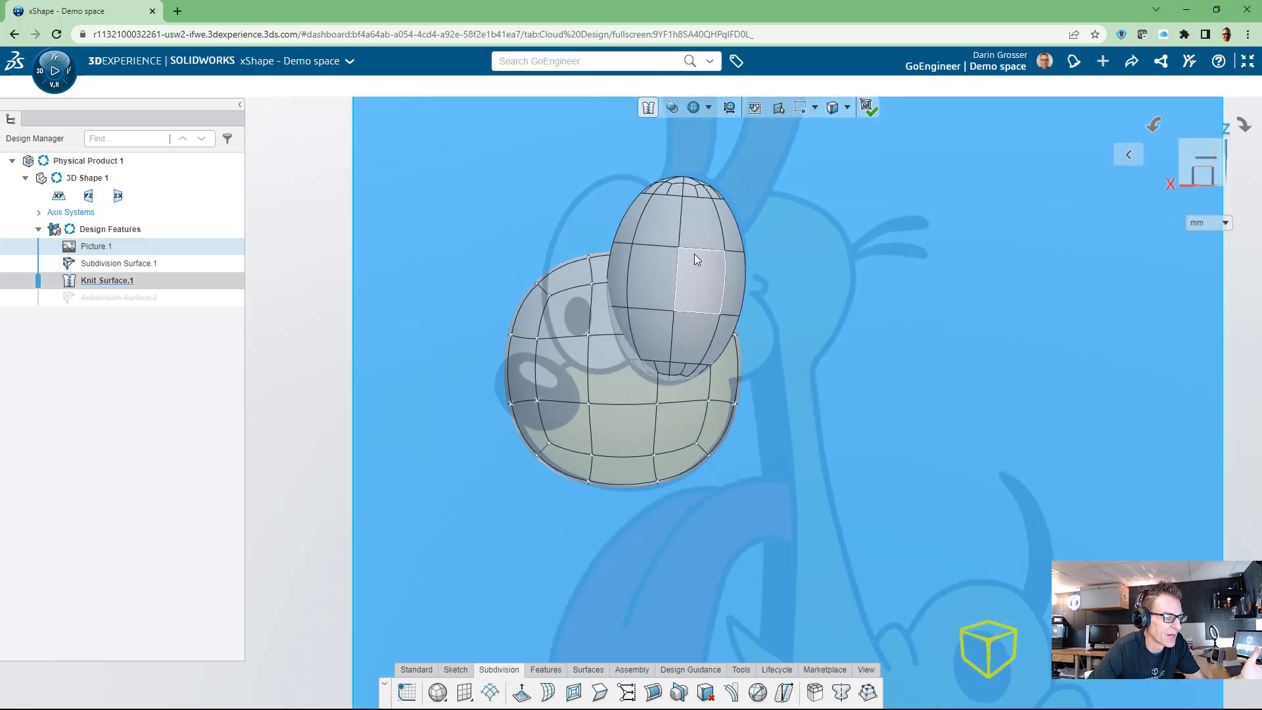
{"action": "left_click", "coordinate": [315, 259]}
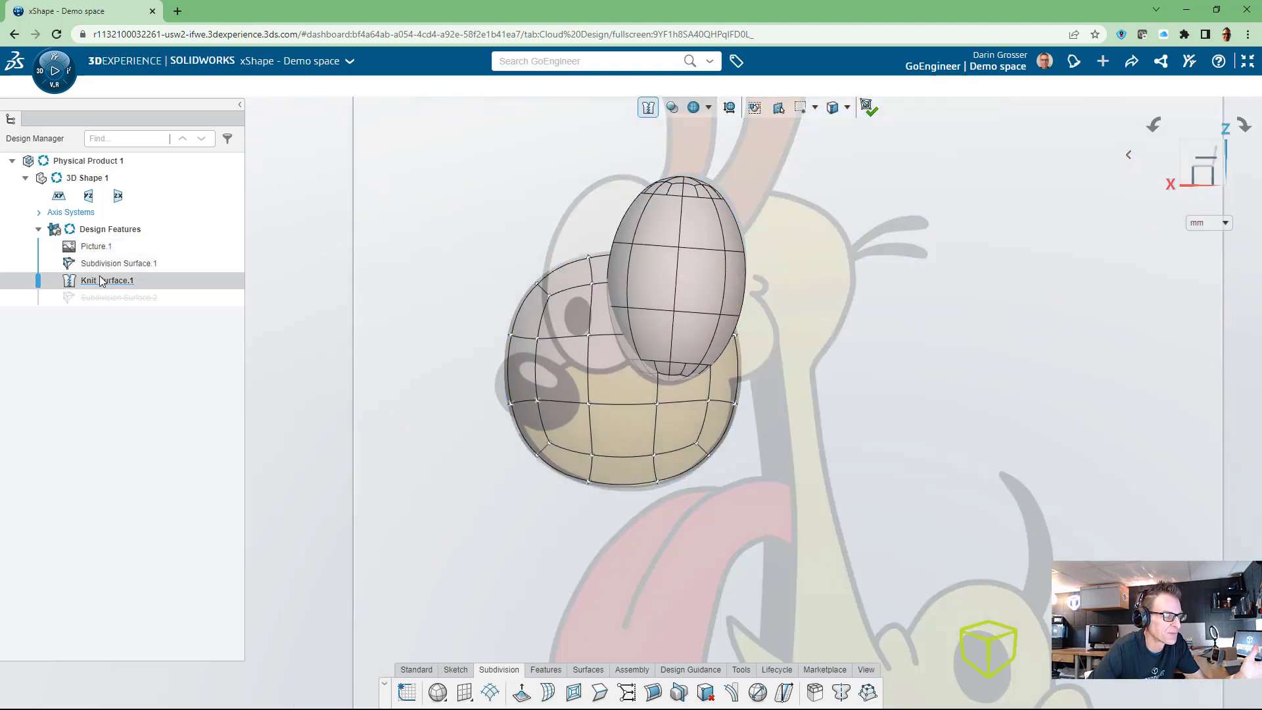
{"action": "left_click", "coordinate": [107, 282]}
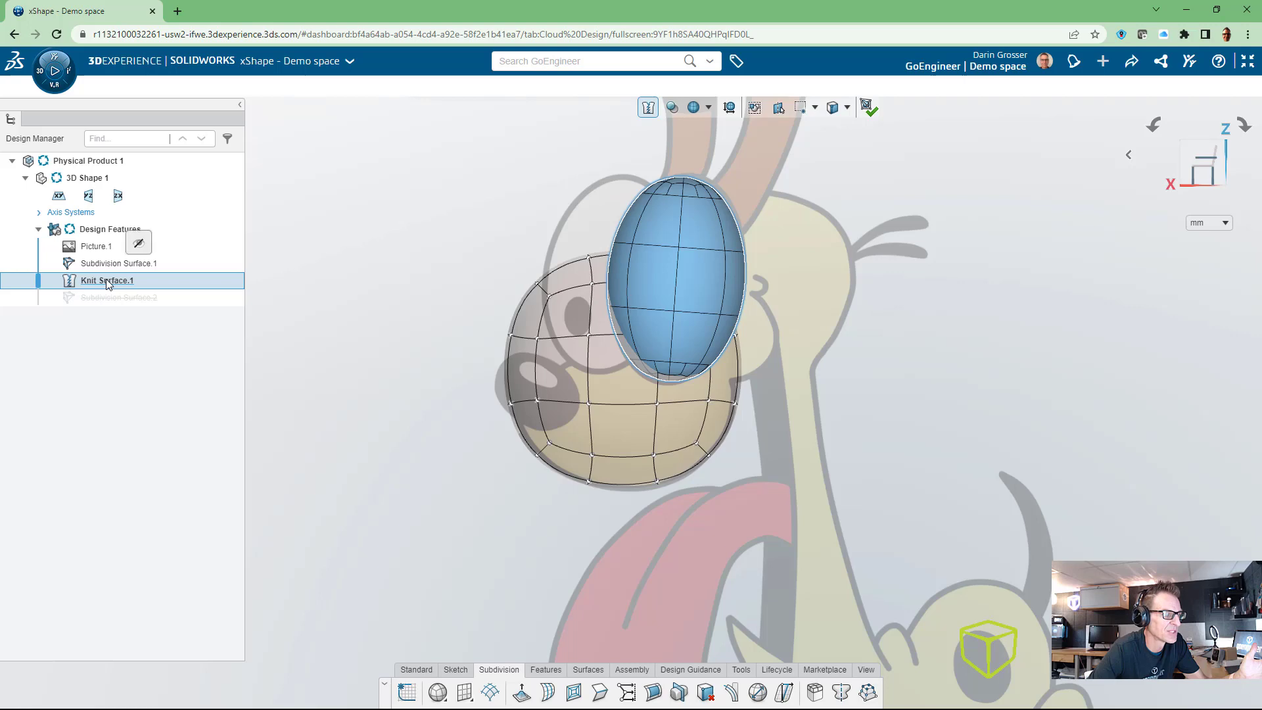
{"action": "left_click", "coordinate": [140, 244]}
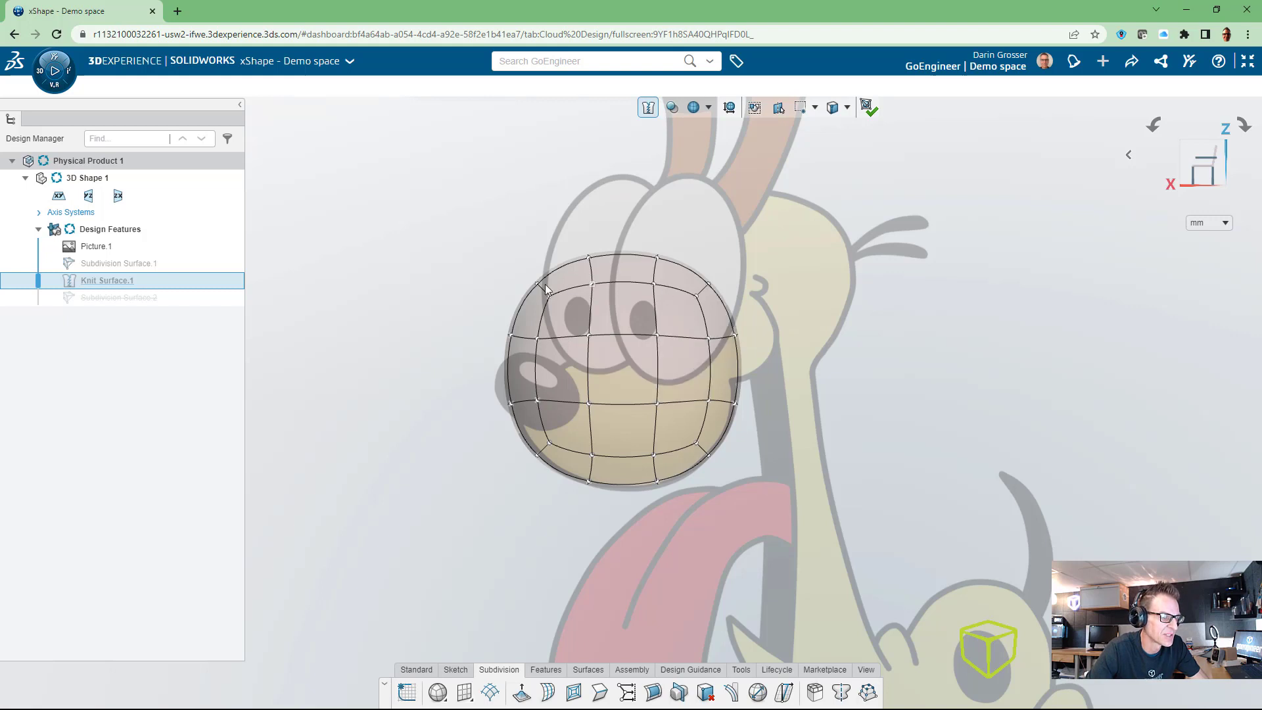
Lower the upper half of the quadball cage and pull its back vertices slightly inward to match the muzzle outline
{"action": "left_click_drag", "start_coordinate": [324, 220], "coordinate": [799, 350]}
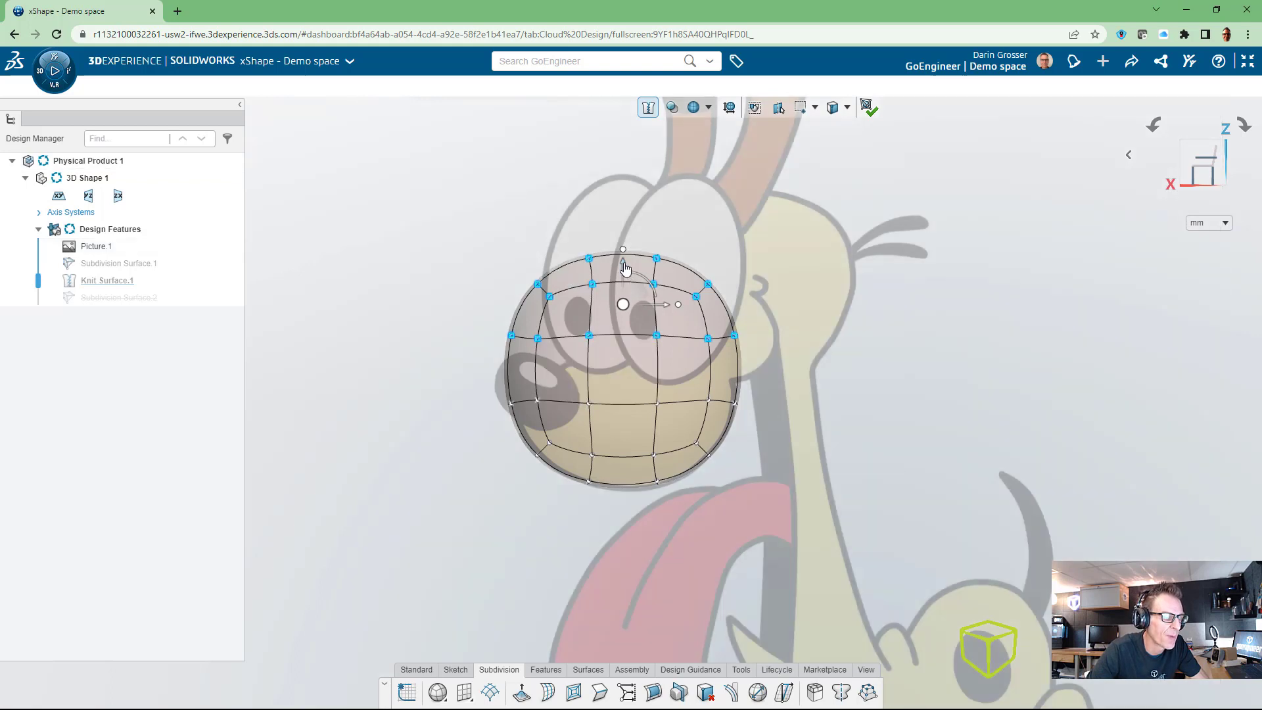
{"action": "left_click_drag", "start_coordinate": [625, 273], "coordinate": [626, 313]}
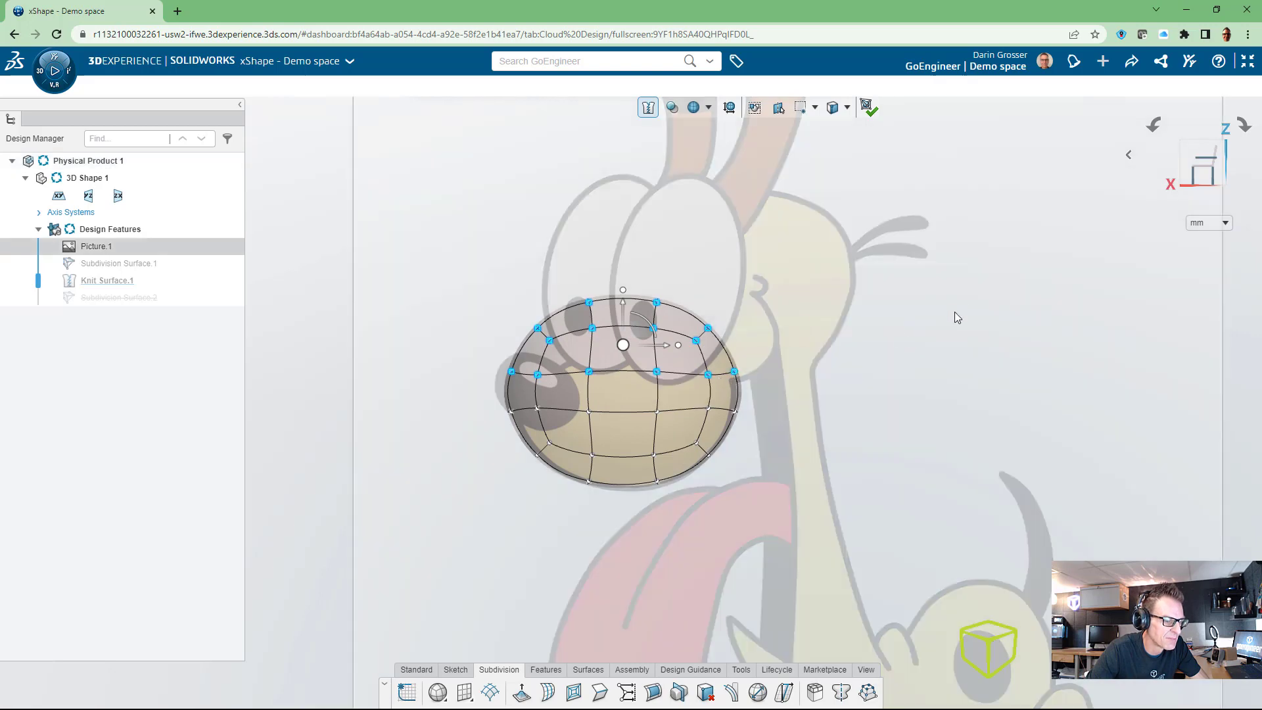
{"action": "left_click_drag", "start_coordinate": [941, 307], "coordinate": [726, 437]}
{"action": "mouse_move", "coordinate": [772, 392]}
{"action": "left_mouse_down"}
{"action": "mouse_move", "coordinate": [788, 399]}
{"action": "mouse_move", "coordinate": [778, 394]}
{"action": "left_mouse_up"}
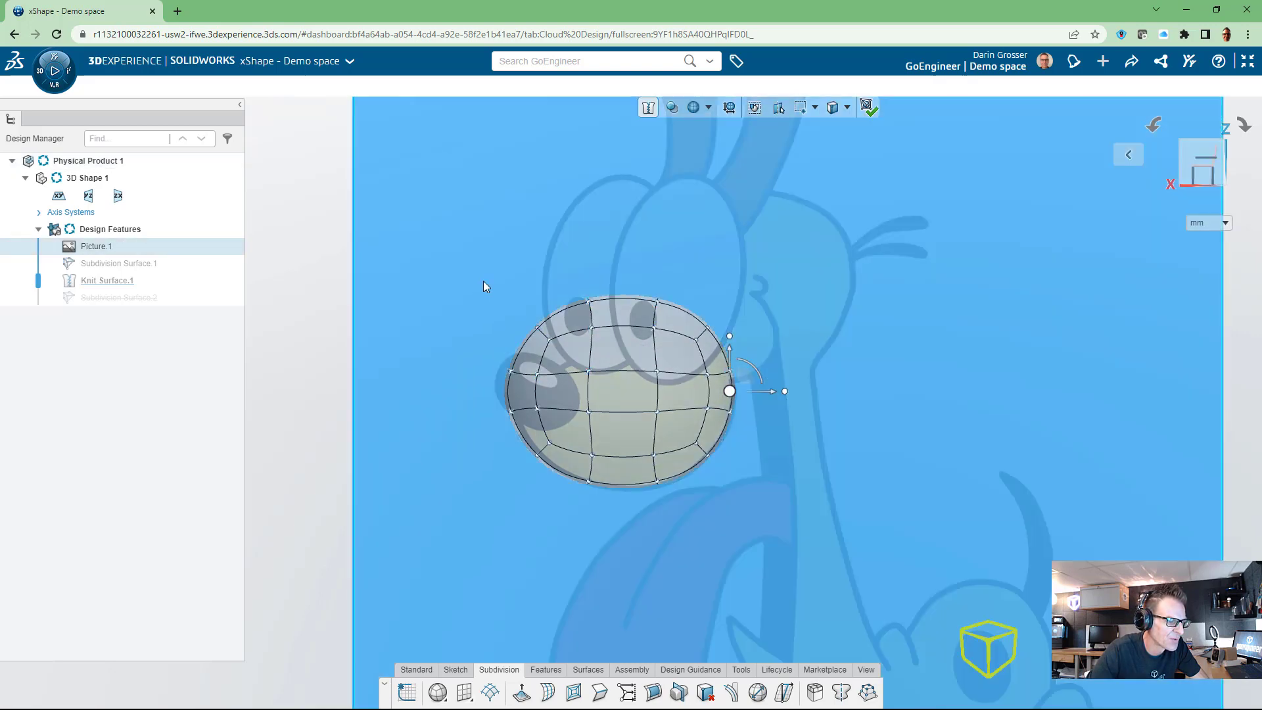
Reshape the upper front cage vertices down along the snout's slope and adjust the tip under the nose, ending with nothing selected
{"action": "left_click_drag", "start_coordinate": [468, 279], "coordinate": [640, 376]}
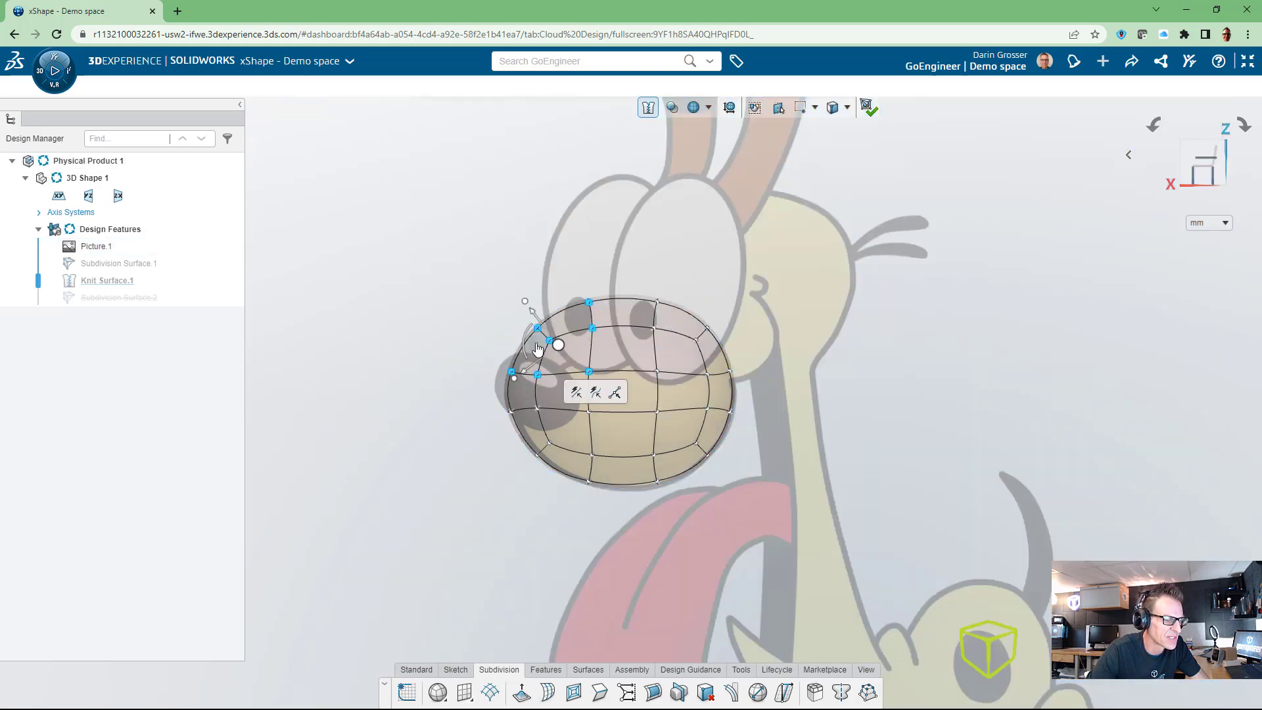
{"action": "left_click_drag", "start_coordinate": [534, 319], "coordinate": [557, 351]}
{"action": "left_click", "coordinate": [515, 416]}
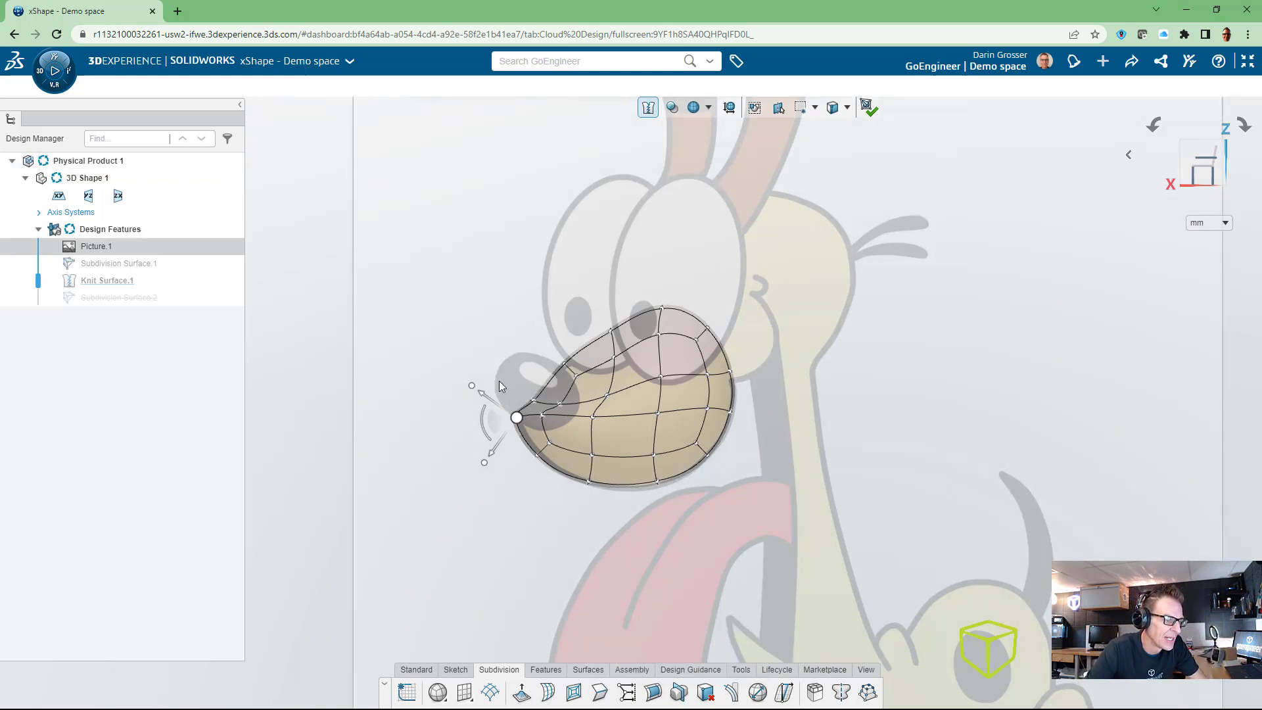
{"action": "left_click", "coordinate": [345, 279]}
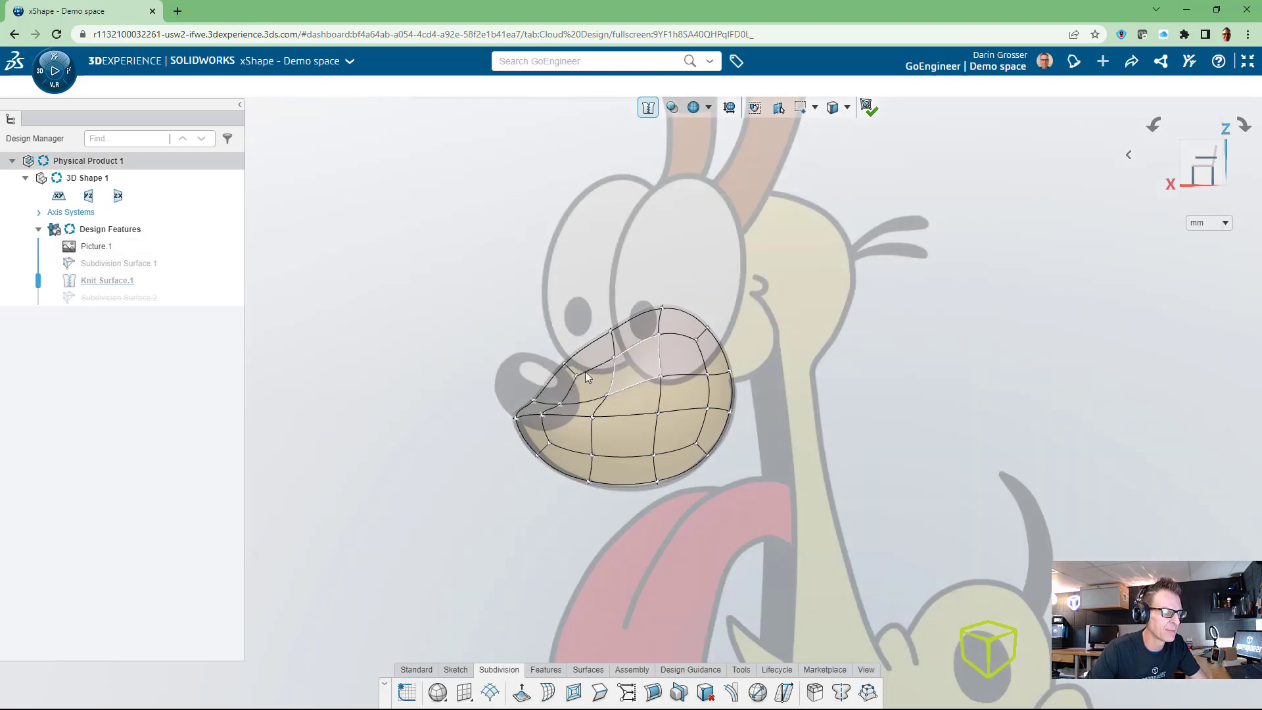
Examine the muzzle cage from an angle, from above and from the front, relative to the picture plane
{"action": "left_click", "coordinate": [574, 397]}
{"action": "mouse_move", "coordinate": [574, 397]}
{"action": "middle_mouse_down"}
{"action": "mouse_move", "coordinate": [763, 394]}
{"action": "mouse_move", "coordinate": [571, 393]}
{"action": "mouse_move", "coordinate": [545, 378]}
{"action": "mouse_move", "coordinate": [578, 394]}
{"action": "mouse_move", "coordinate": [620, 352]}
{"action": "mouse_move", "coordinate": [645, 451]}
{"action": "mouse_move", "coordinate": [577, 420]}
{"action": "middle_mouse_up"}
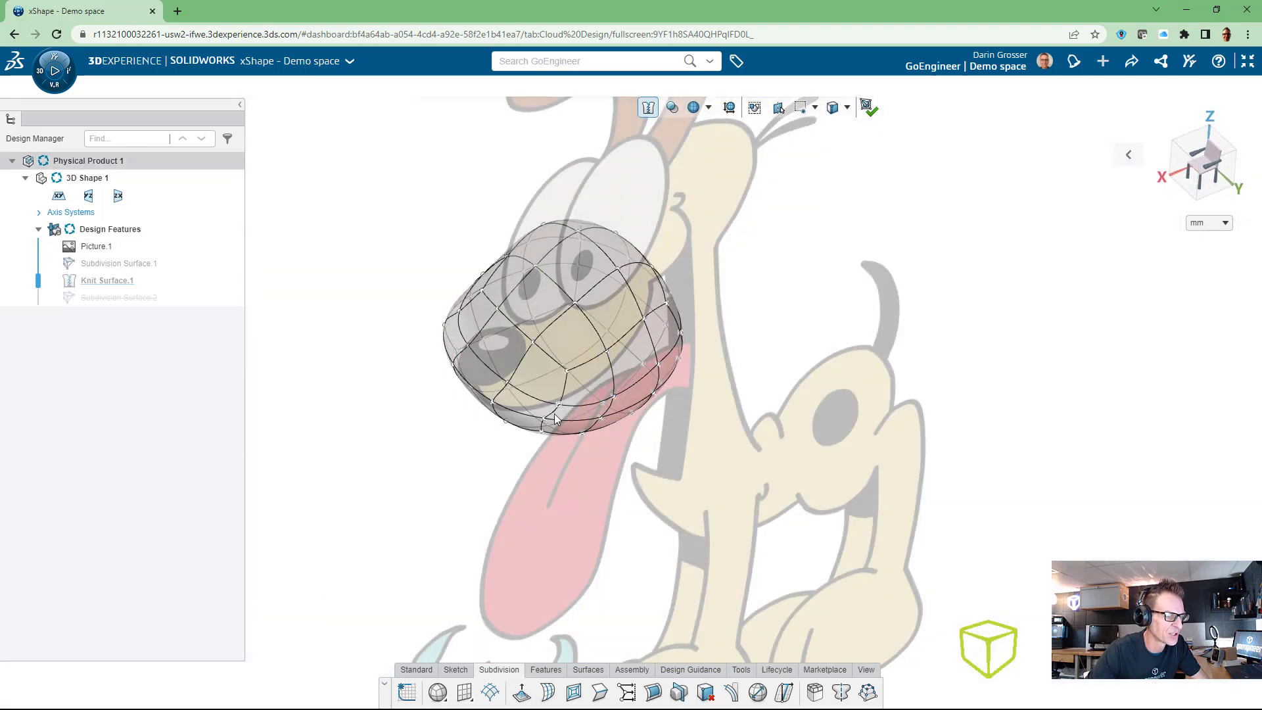
{"action": "left_click", "coordinate": [1202, 159]}
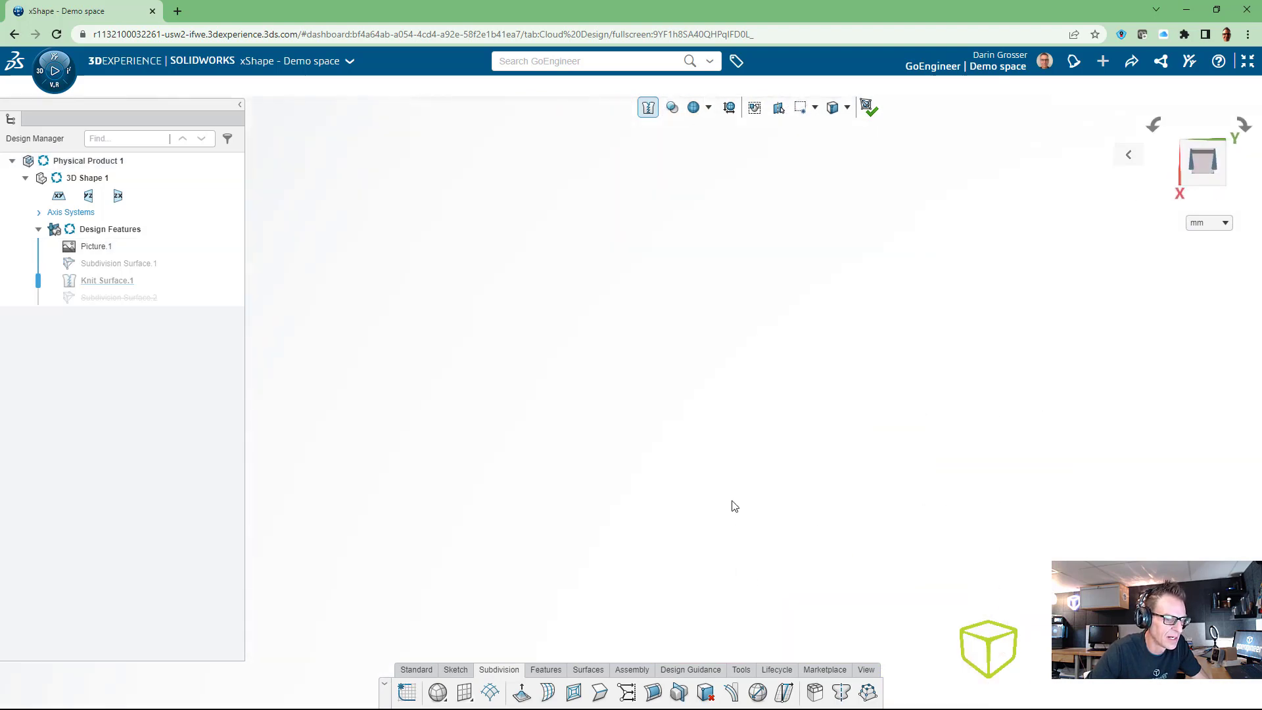
{"action": "middle_click_drag", "start_coordinate": [768, 562], "coordinate": [750, 291], "text": "ctrl"}
{"action": "middle_click_drag", "start_coordinate": [959, 403], "coordinate": [495, 200], "text": "ctrl"}
{"action": "scroll", "coordinate": [754, 383], "scroll_direction": "up", "scroll_amount": 4}
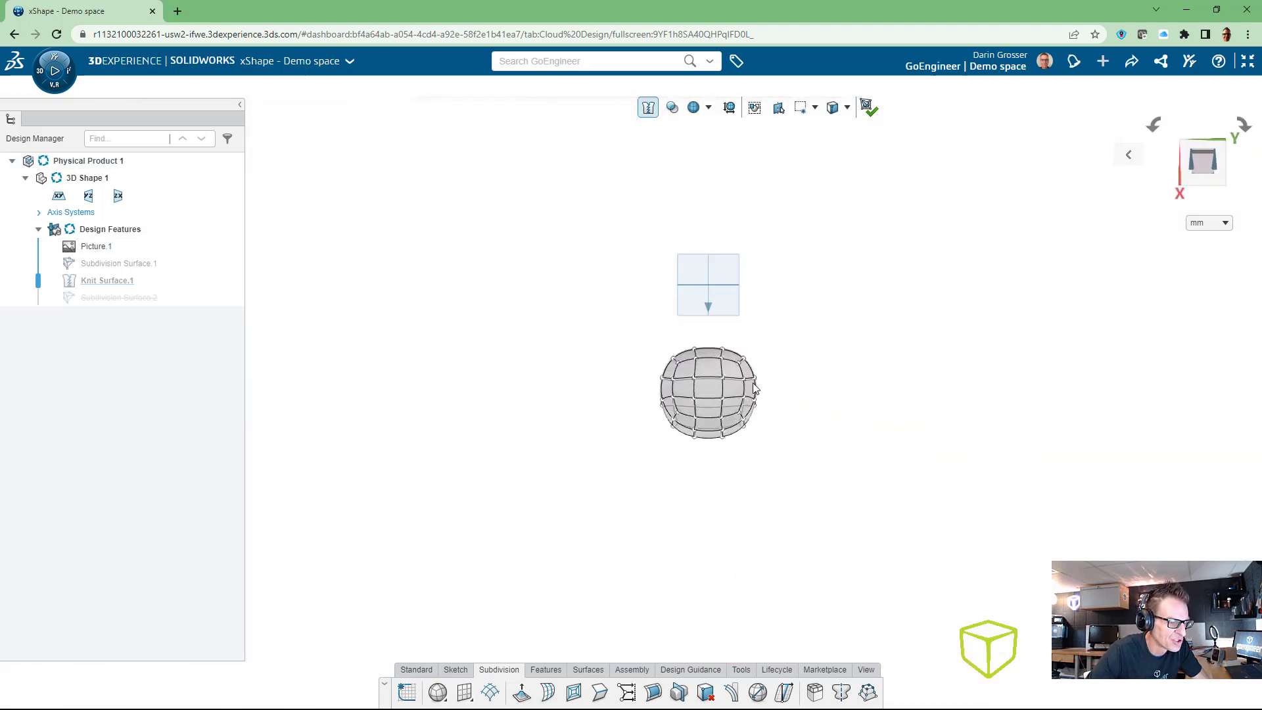
{"action": "scroll", "coordinate": [754, 389], "scroll_direction": "up", "scroll_amount": 8}
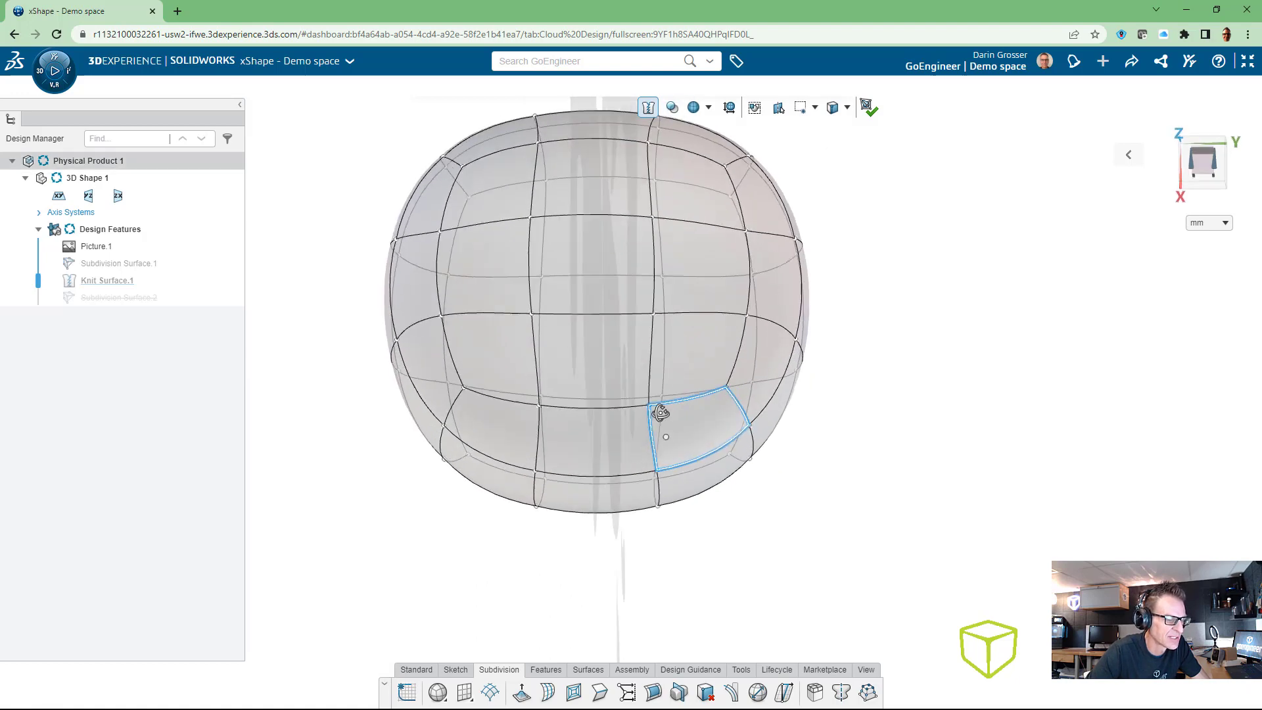
{"action": "mouse_move", "coordinate": [661, 412]}
{"action": "middle_mouse_down"}
{"action": "mouse_move", "coordinate": [642, 398]}
{"action": "mouse_move", "coordinate": [665, 410]}
{"action": "middle_mouse_up"}
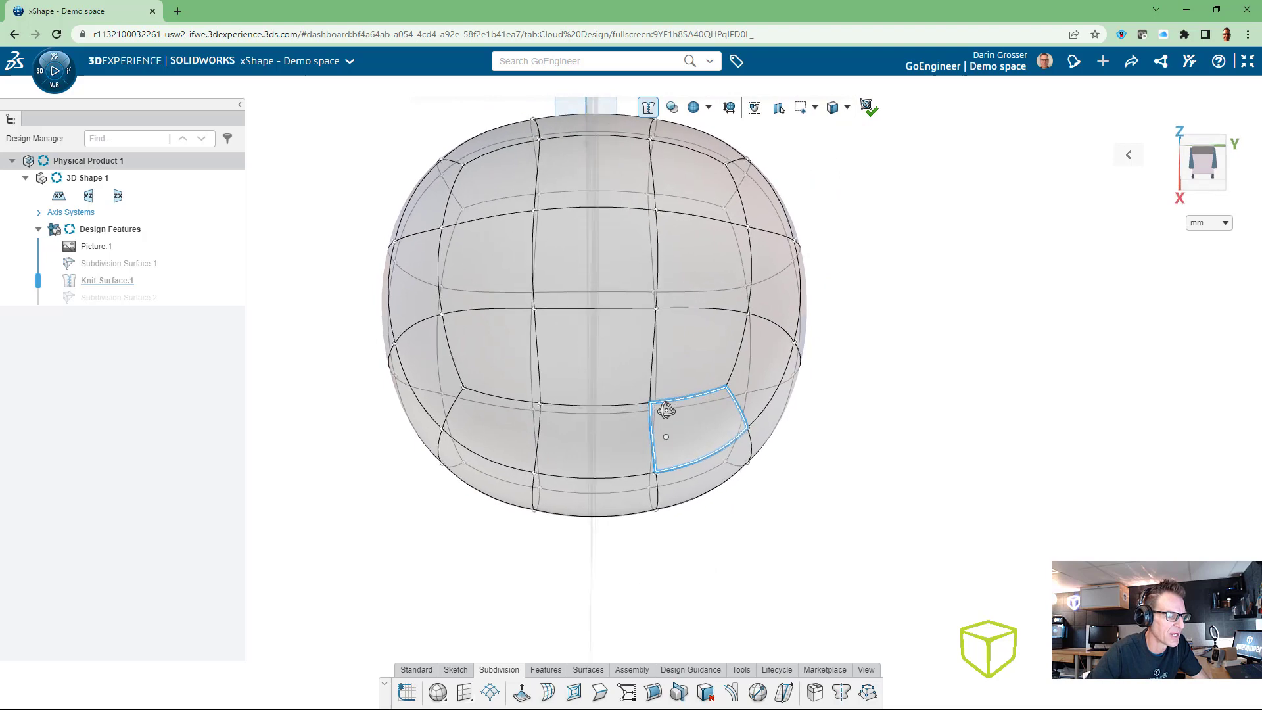
Apply Symmetry to the muzzle cage about the zx plane
{"action": "left_click", "coordinate": [842, 694]}
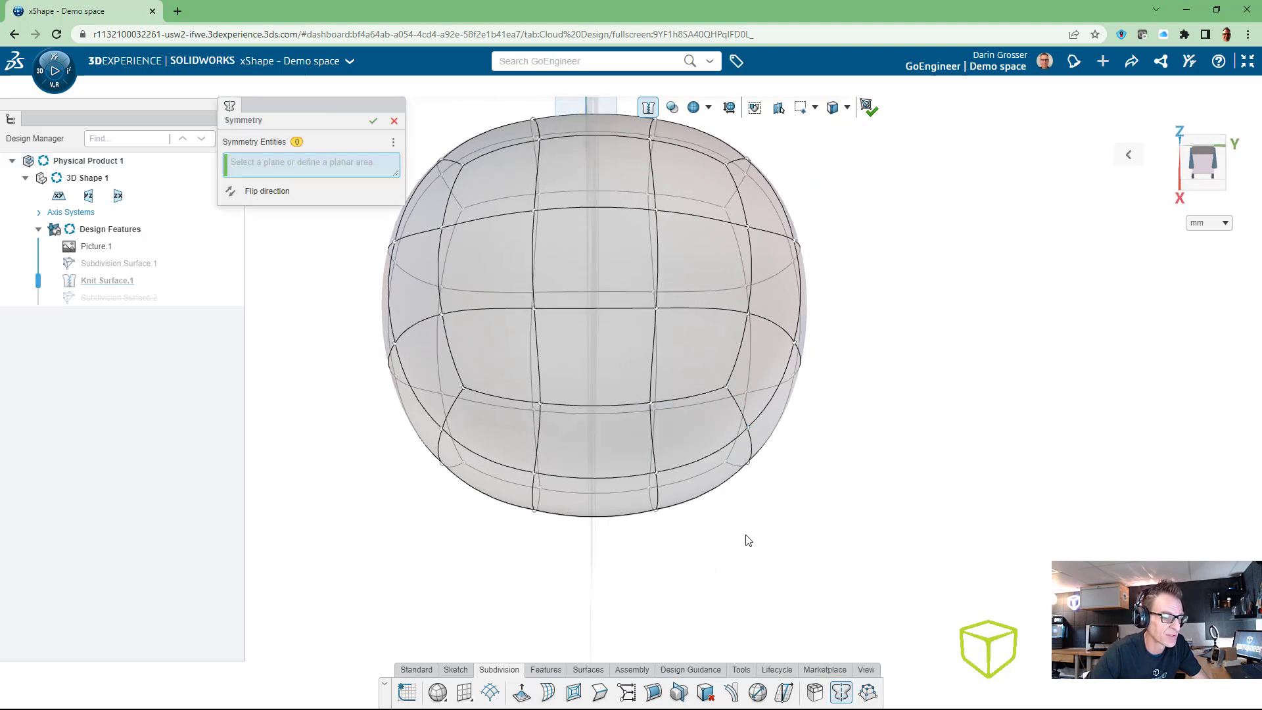
{"action": "middle_click_drag", "start_coordinate": [761, 547], "coordinate": [738, 523]}
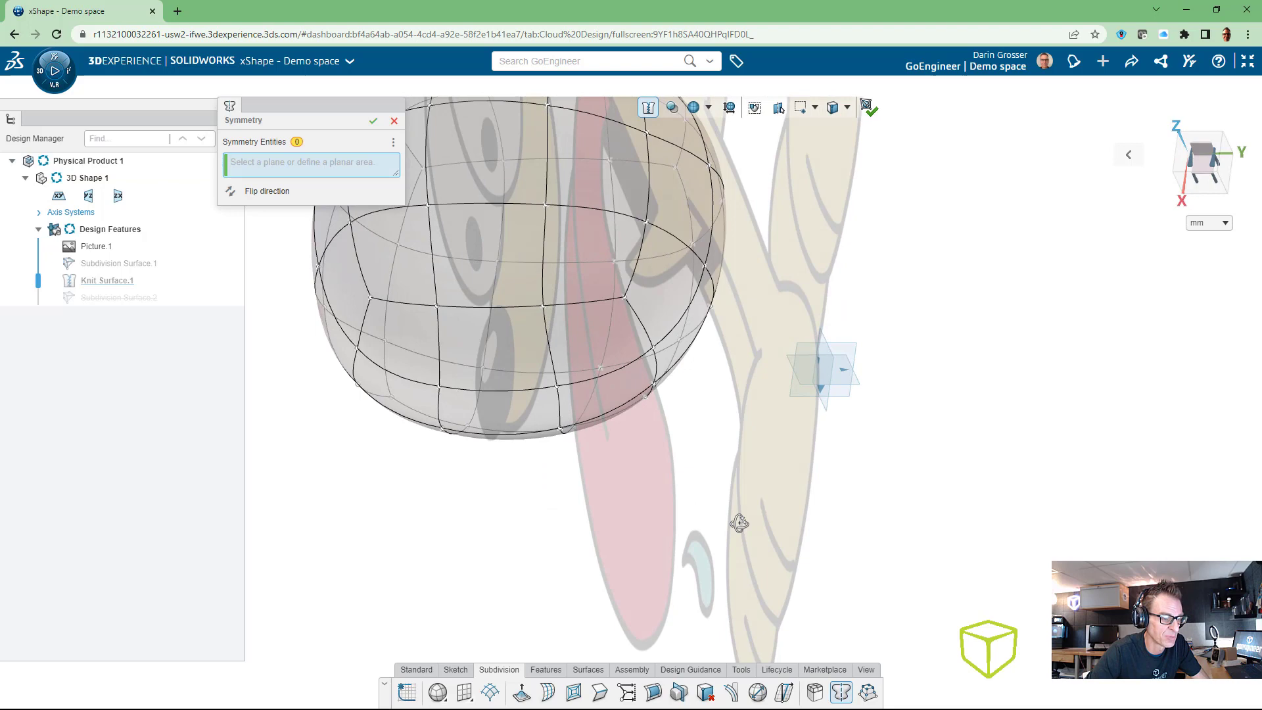
{"action": "left_click", "coordinate": [819, 394]}
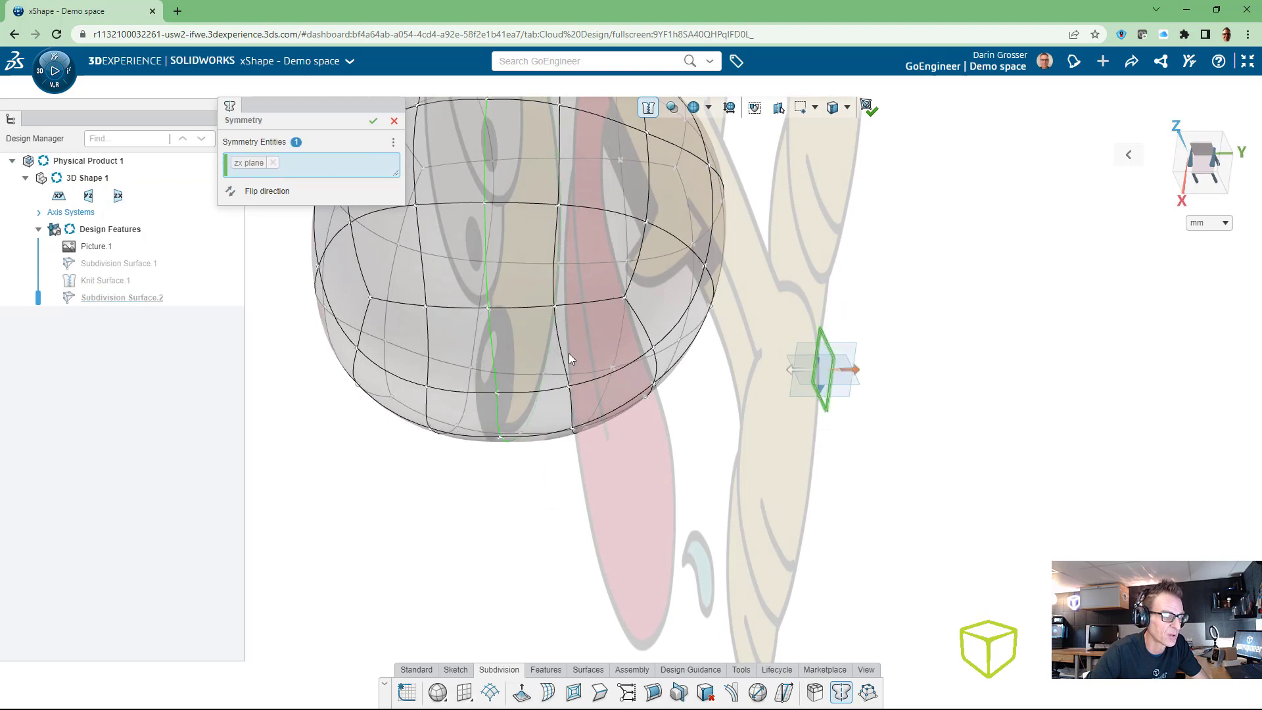
{"action": "left_click", "coordinate": [373, 122]}
{"action": "middle_click_drag", "start_coordinate": [610, 344], "coordinate": [783, 368]}
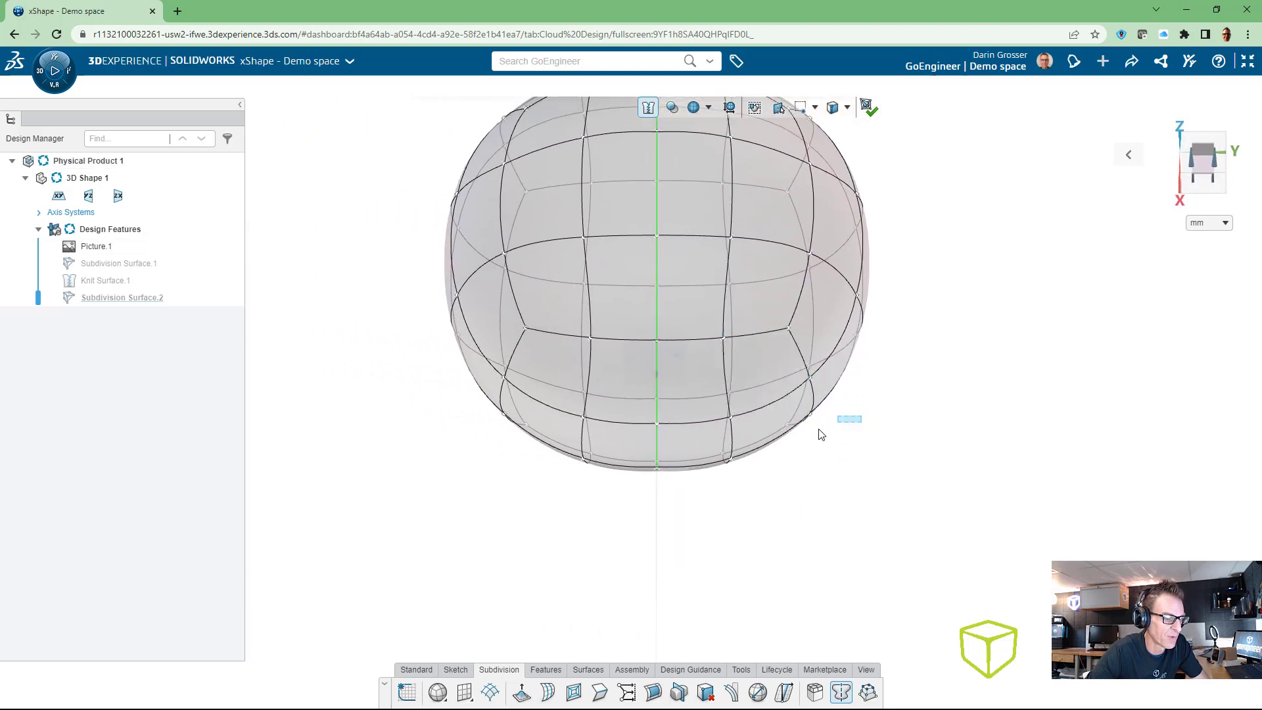
Try pulling the side vertices at the muzzle's lower front outward, then undo the change
{"action": "left_click_drag", "start_coordinate": [821, 434], "coordinate": [815, 507]}
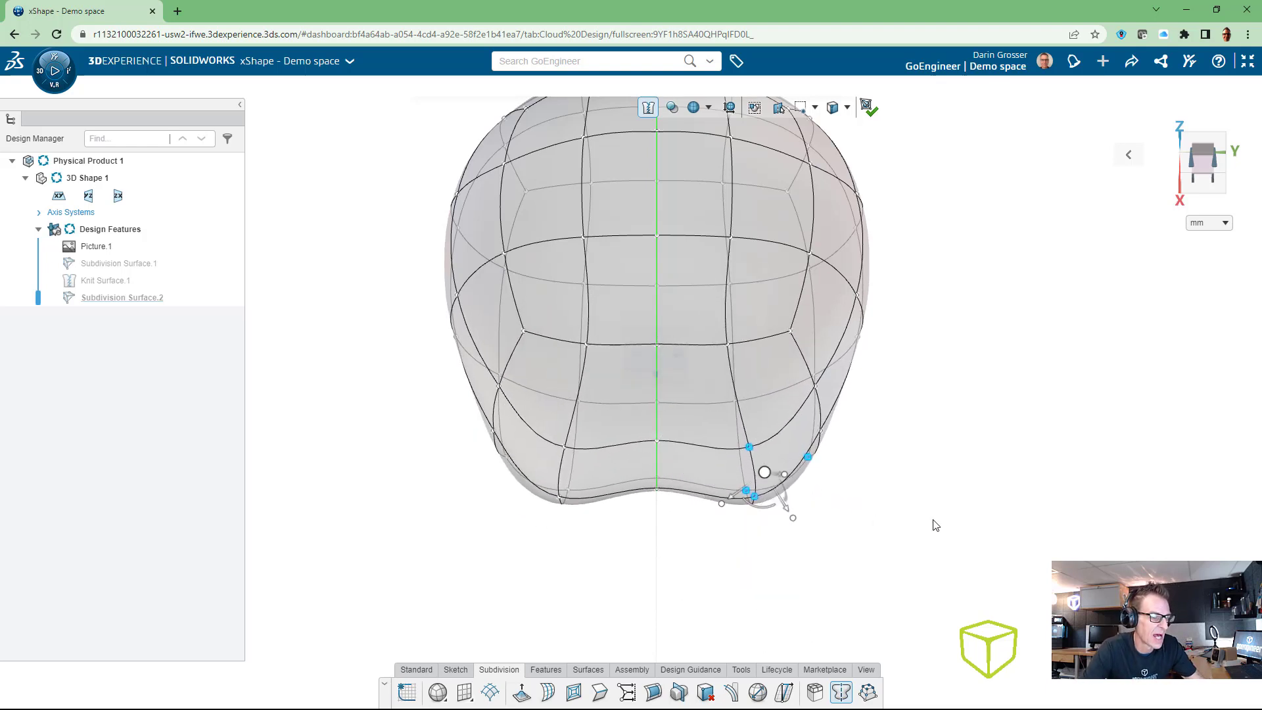
{"action": "key", "text": "ctrl+z"}
{"action": "middle_click_drag", "start_coordinate": [844, 496], "coordinate": [746, 342]}
{"action": "left_click", "coordinate": [1022, 270]}
{"action": "middle_click_drag", "start_coordinate": [941, 363], "coordinate": [859, 408]}
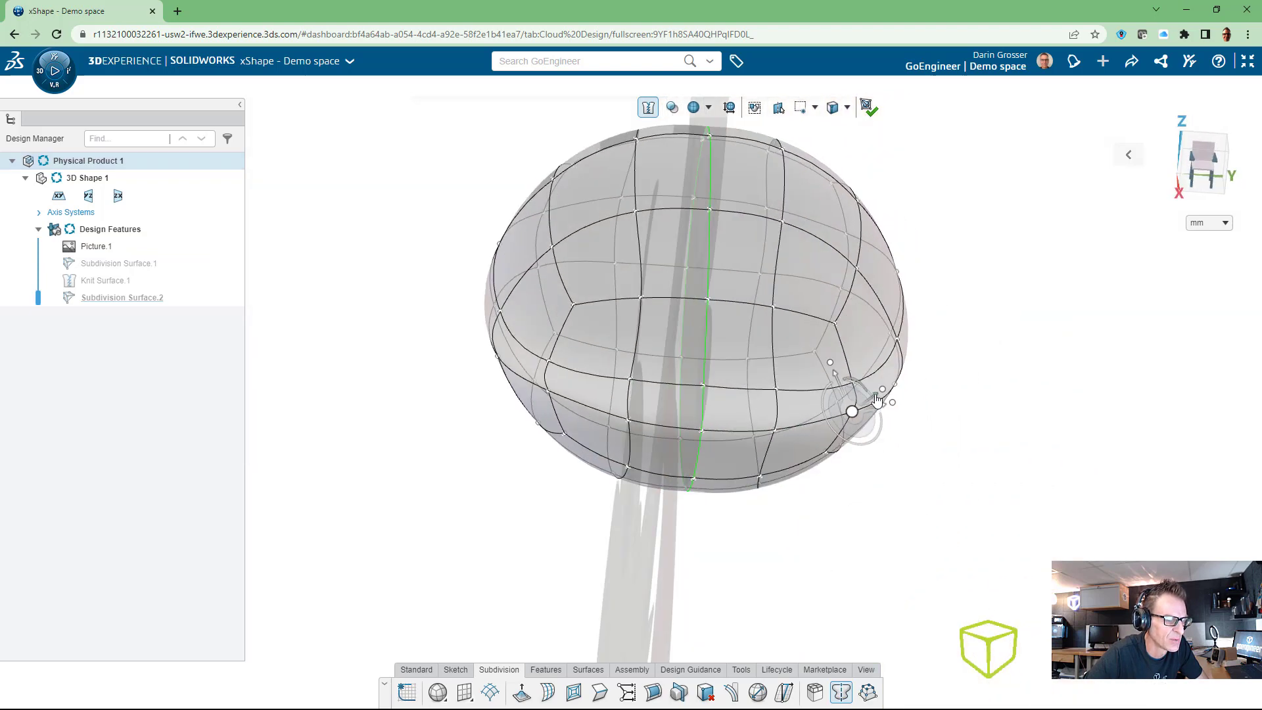
Select the cage vertex beside the snout tip and try switching its manipulator to Screen orientation
{"action": "left_click_drag", "start_coordinate": [859, 408], "coordinate": [792, 452]}
{"action": "left_click", "coordinate": [770, 436]}
{"action": "middle_click_drag", "start_coordinate": [836, 464], "coordinate": [759, 363]}
{"action": "scroll", "coordinate": [760, 355], "scroll_direction": "up", "scroll_amount": 2}
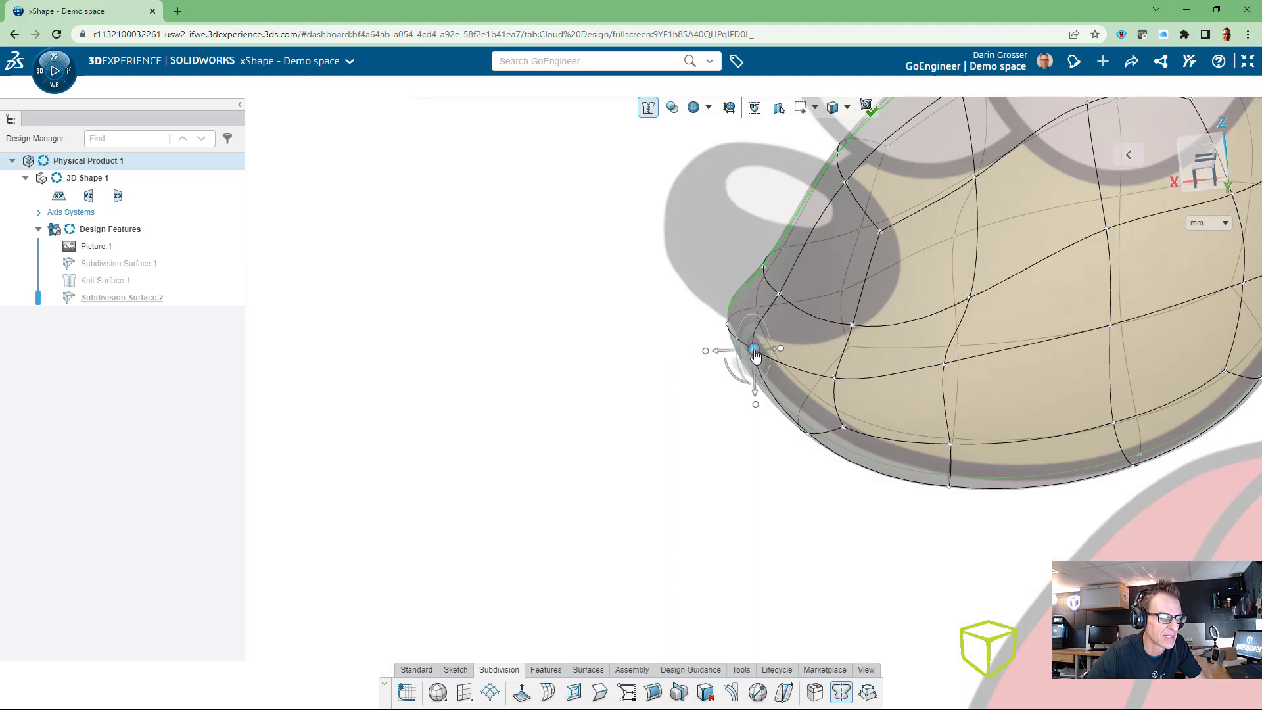
{"action": "right_click", "coordinate": [755, 356]}
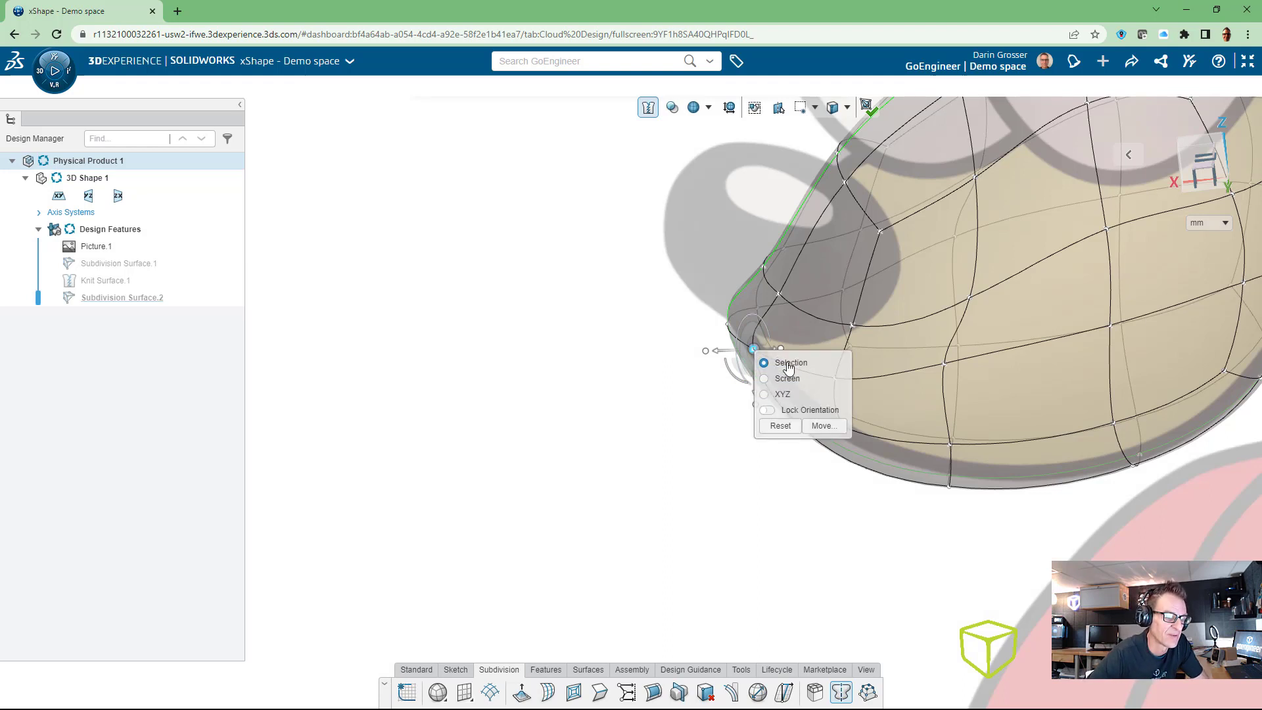
{"action": "left_click", "coordinate": [783, 379]}
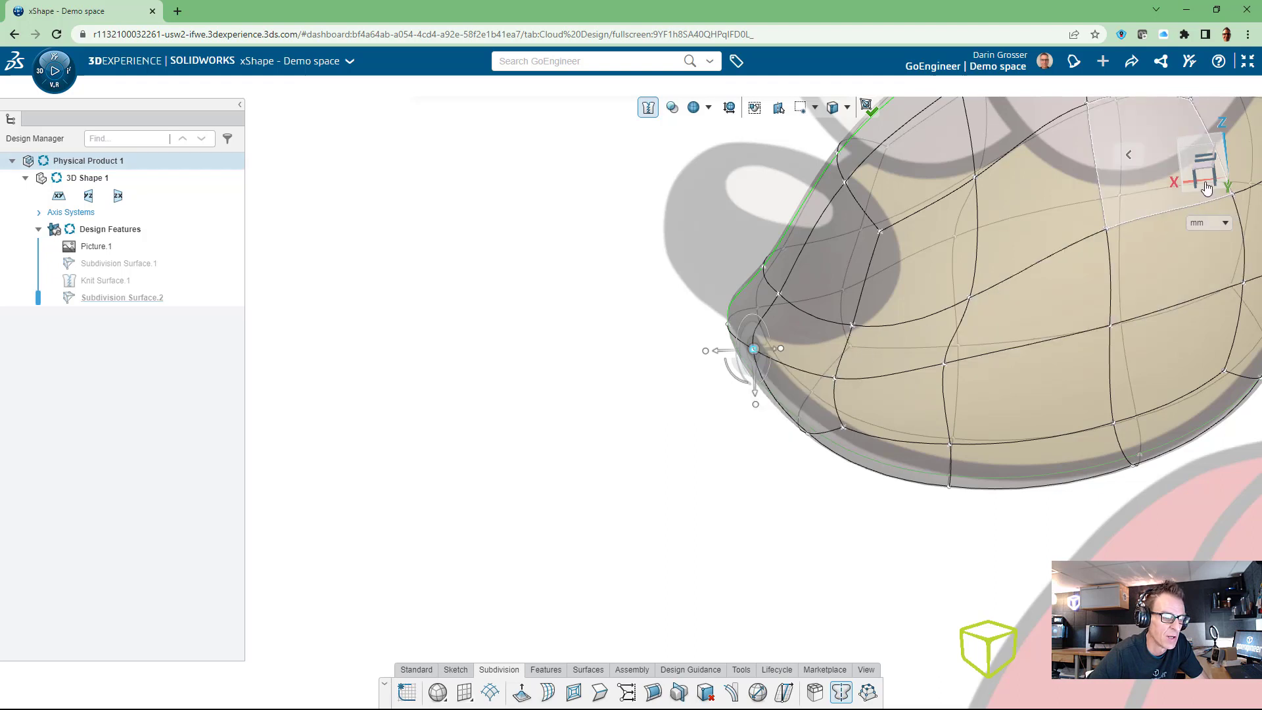
{"action": "right_click", "coordinate": [754, 354]}
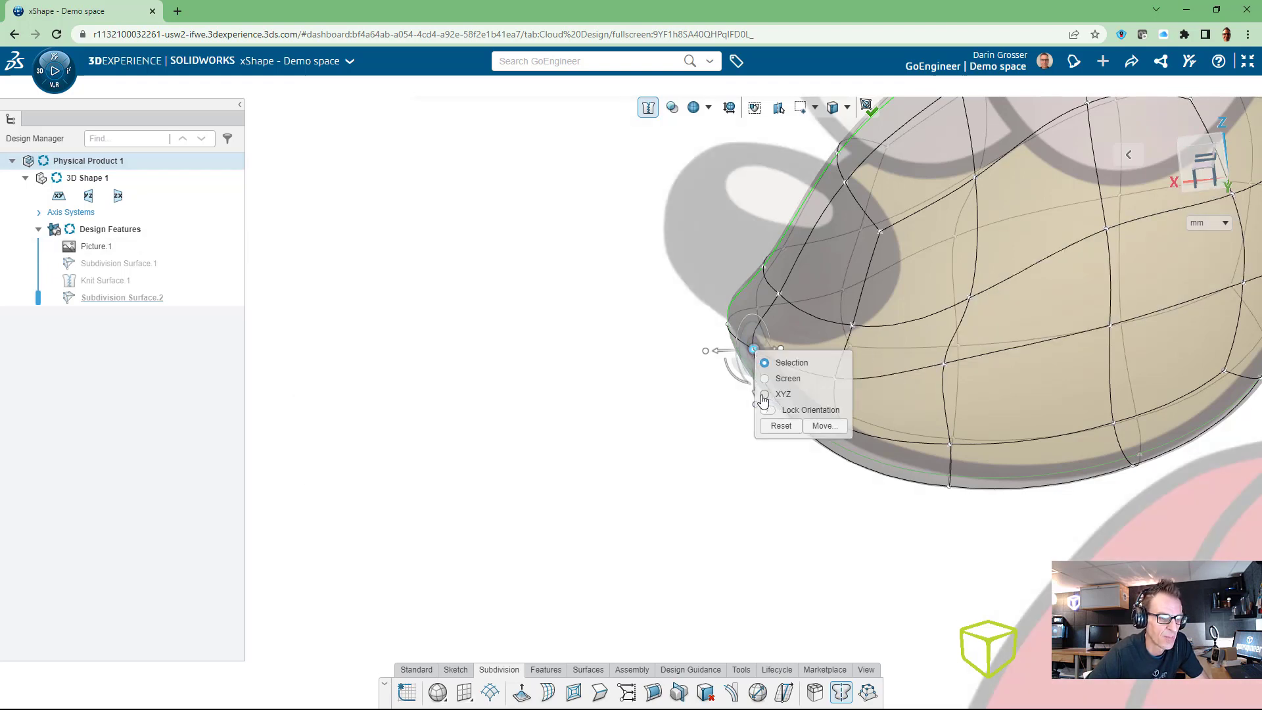
{"action": "left_click", "coordinate": [676, 400]}
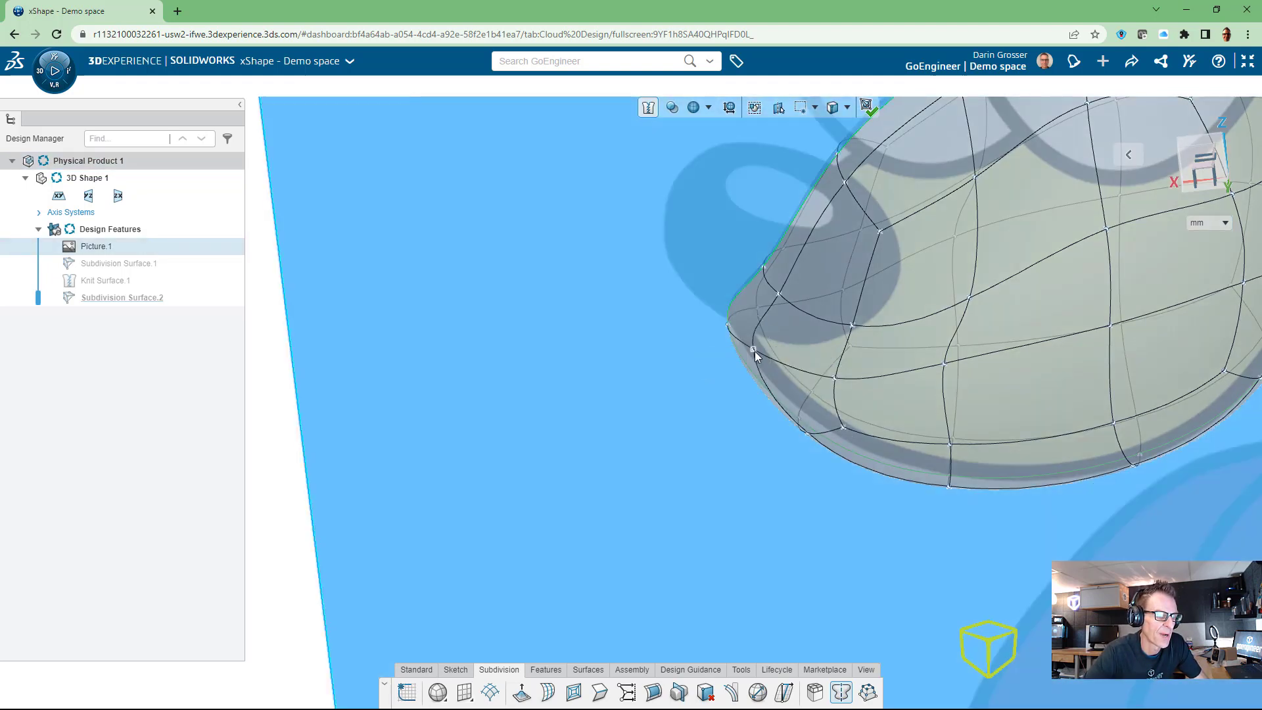
Move the vertex beside the snout tip slightly back toward the muzzle, ending with nothing selected
{"action": "left_click", "coordinate": [754, 351]}
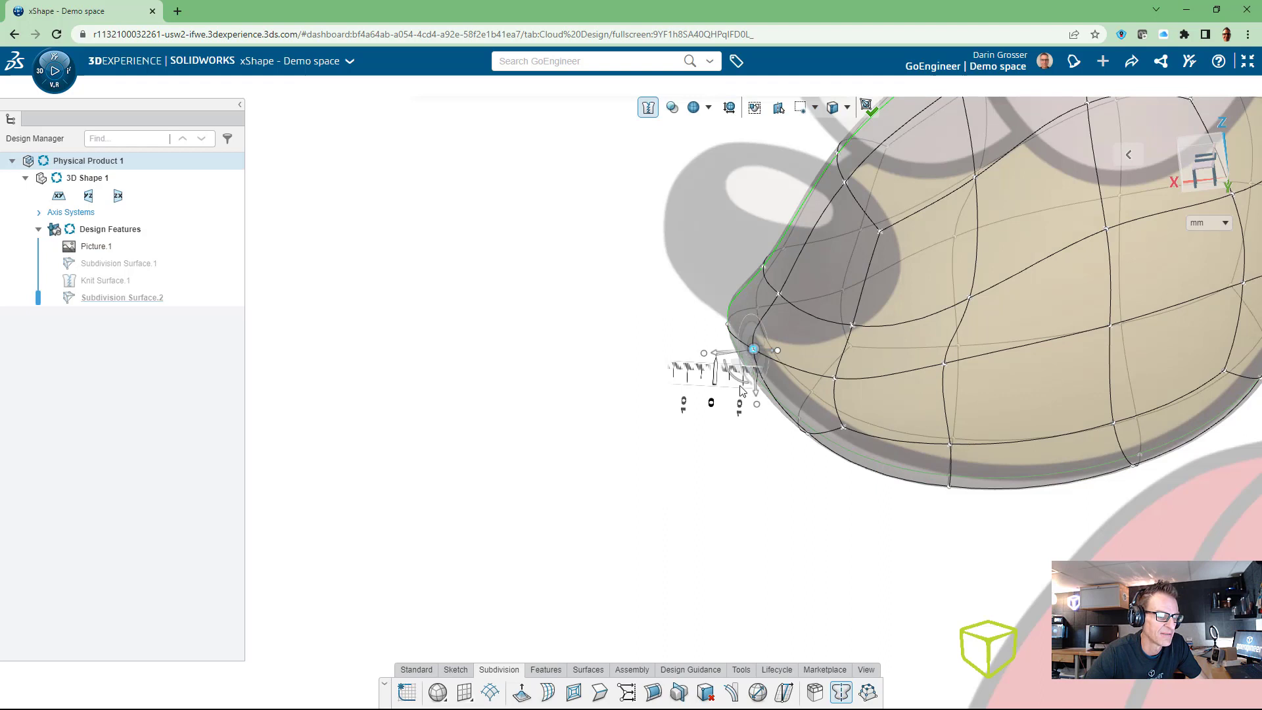
{"action": "left_click_drag", "start_coordinate": [751, 355], "coordinate": [753, 355]}
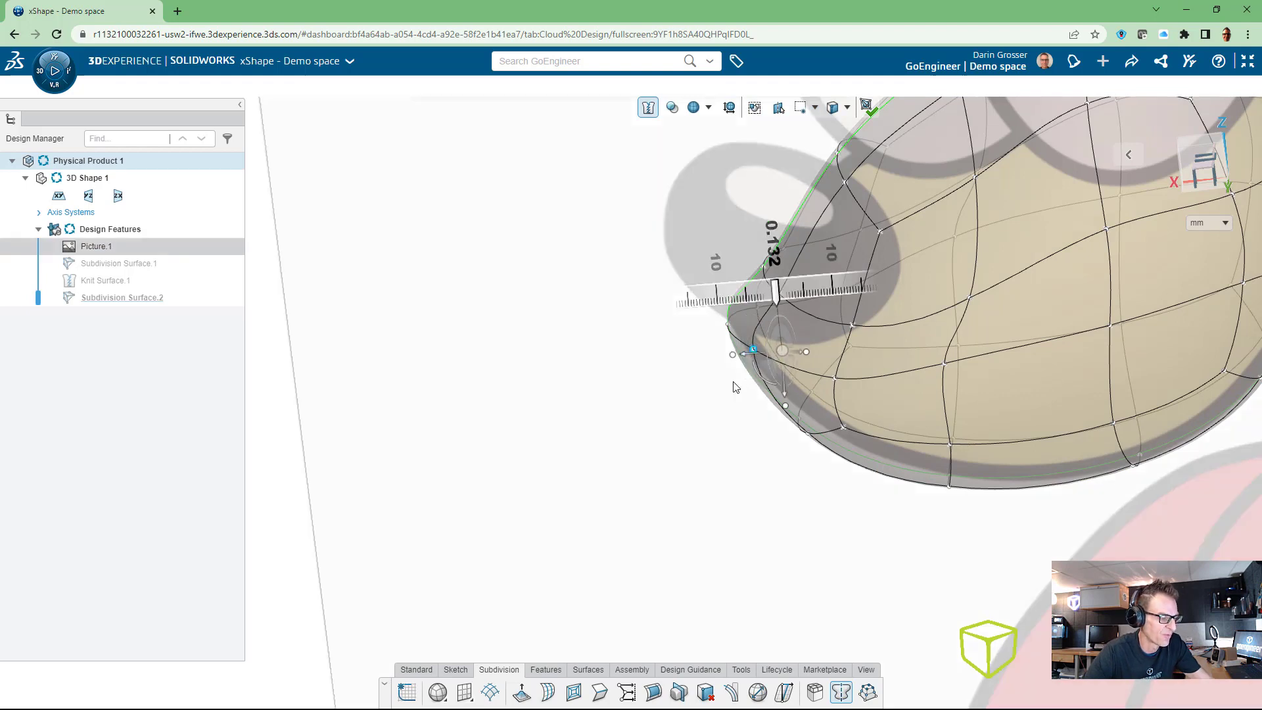
{"action": "left_click", "coordinate": [755, 348]}
{"action": "mouse_move", "coordinate": [725, 360]}
{"action": "left_mouse_down"}
{"action": "mouse_move", "coordinate": [644, 372]}
{"action": "mouse_move", "coordinate": [743, 363]}
{"action": "mouse_move", "coordinate": [634, 362]}
{"action": "mouse_move", "coordinate": [730, 366]}
{"action": "left_mouse_up"}
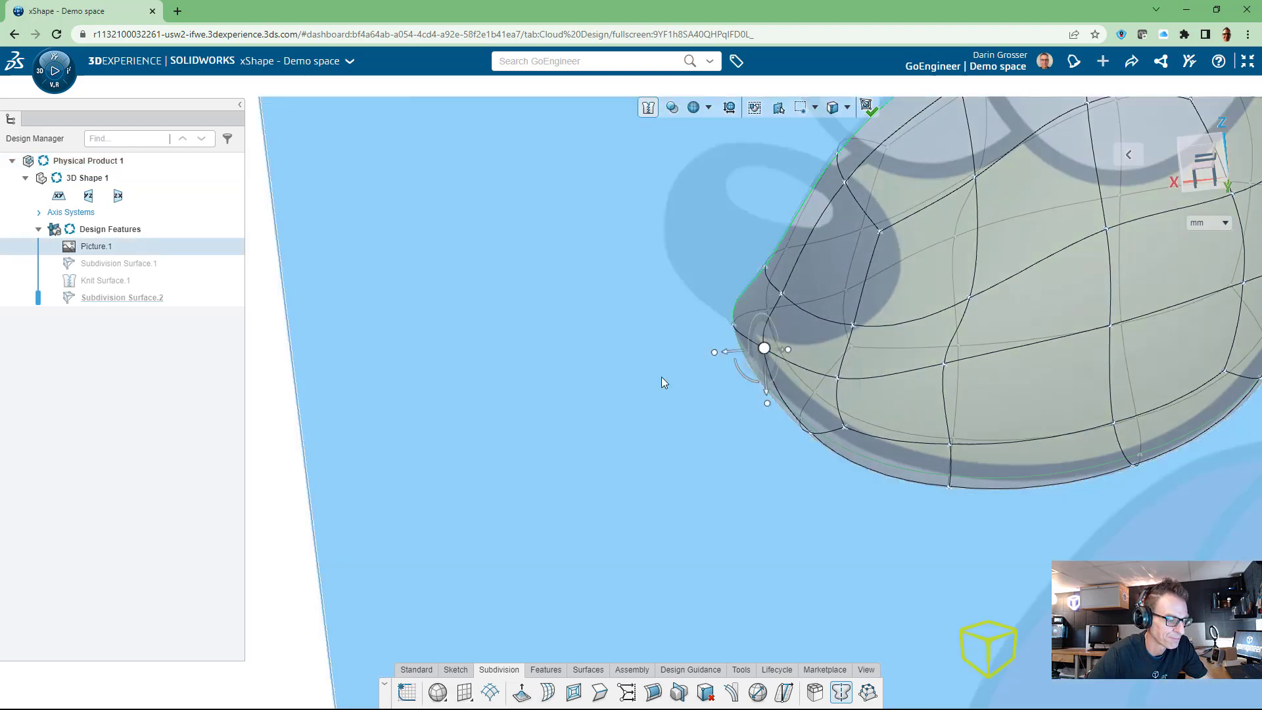
{"action": "scroll", "coordinate": [663, 377], "scroll_direction": "down", "scroll_amount": 4}
{"action": "left_click", "coordinate": [677, 384]}
{"action": "left_click", "coordinate": [442, 388]}
Try narrowing the muzzle by moving only its outermost side vertices inward, then undo the move
{"action": "middle_click_drag", "start_coordinate": [481, 394], "coordinate": [674, 301]}
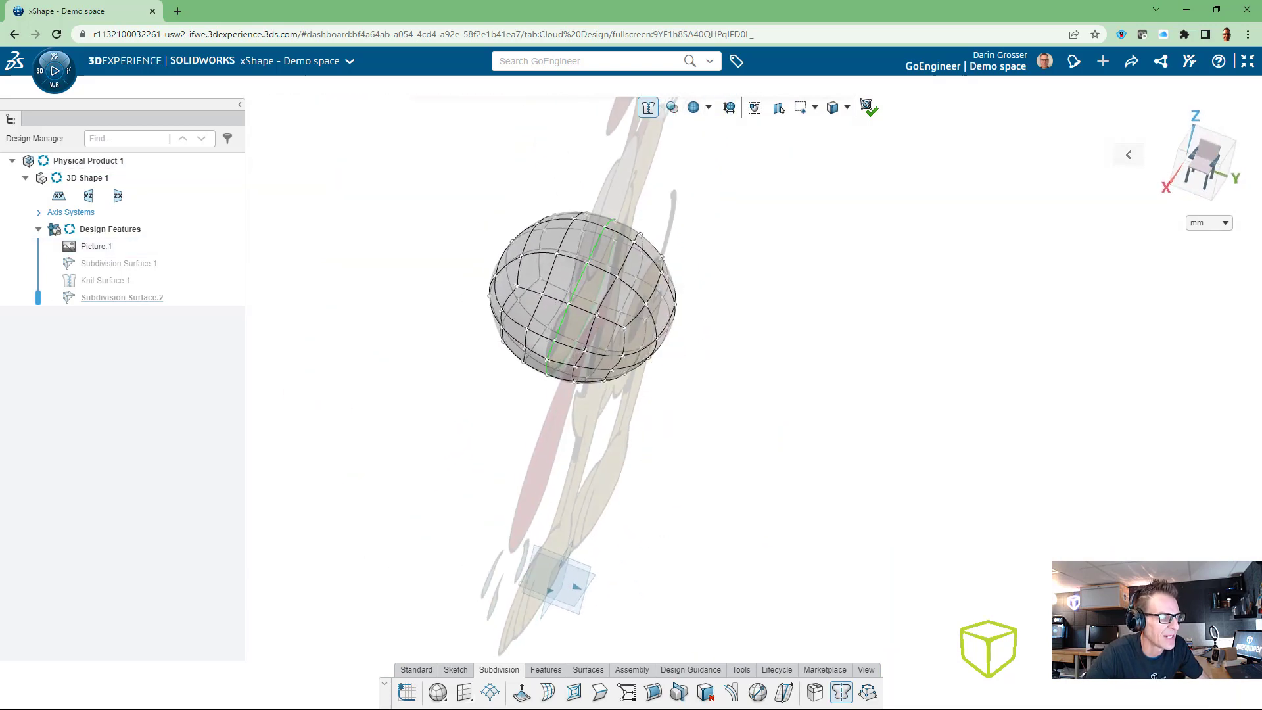
{"action": "middle_click_drag", "start_coordinate": [624, 259], "coordinate": [700, 353]}
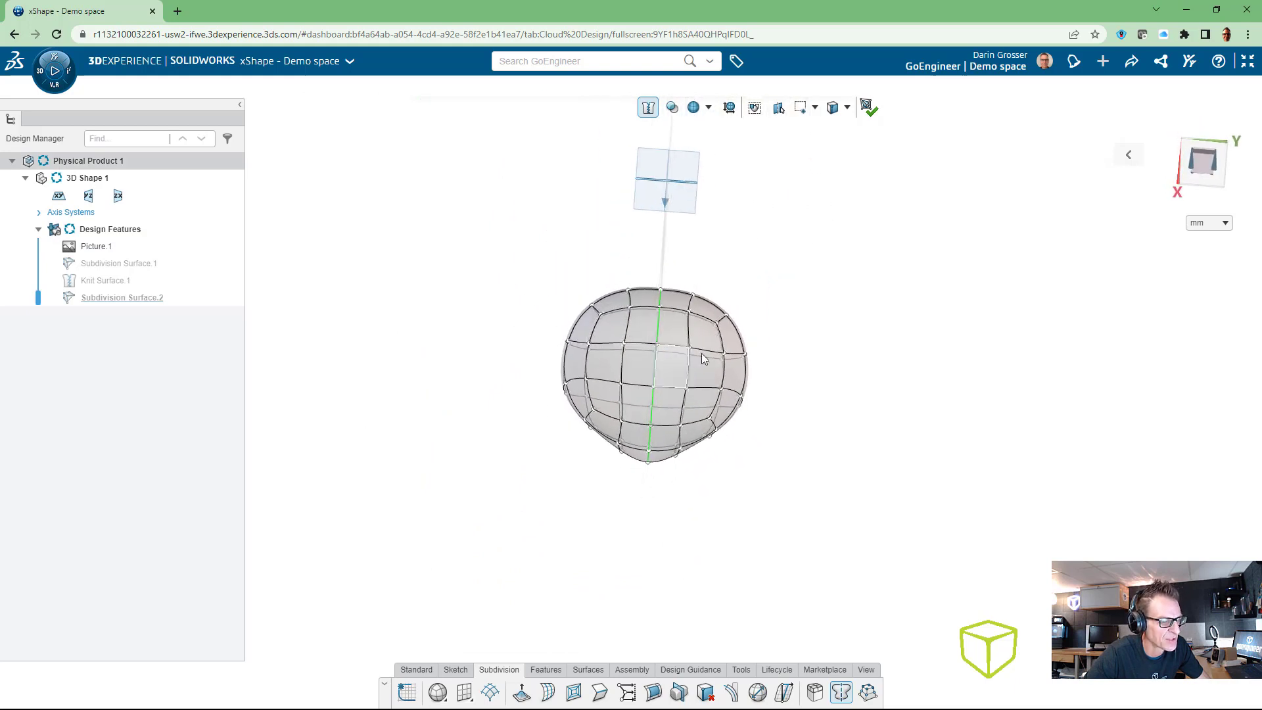
{"action": "scroll", "coordinate": [701, 353], "scroll_direction": "up", "scroll_amount": 3}
{"action": "left_click_drag", "start_coordinate": [886, 242], "coordinate": [748, 542]}
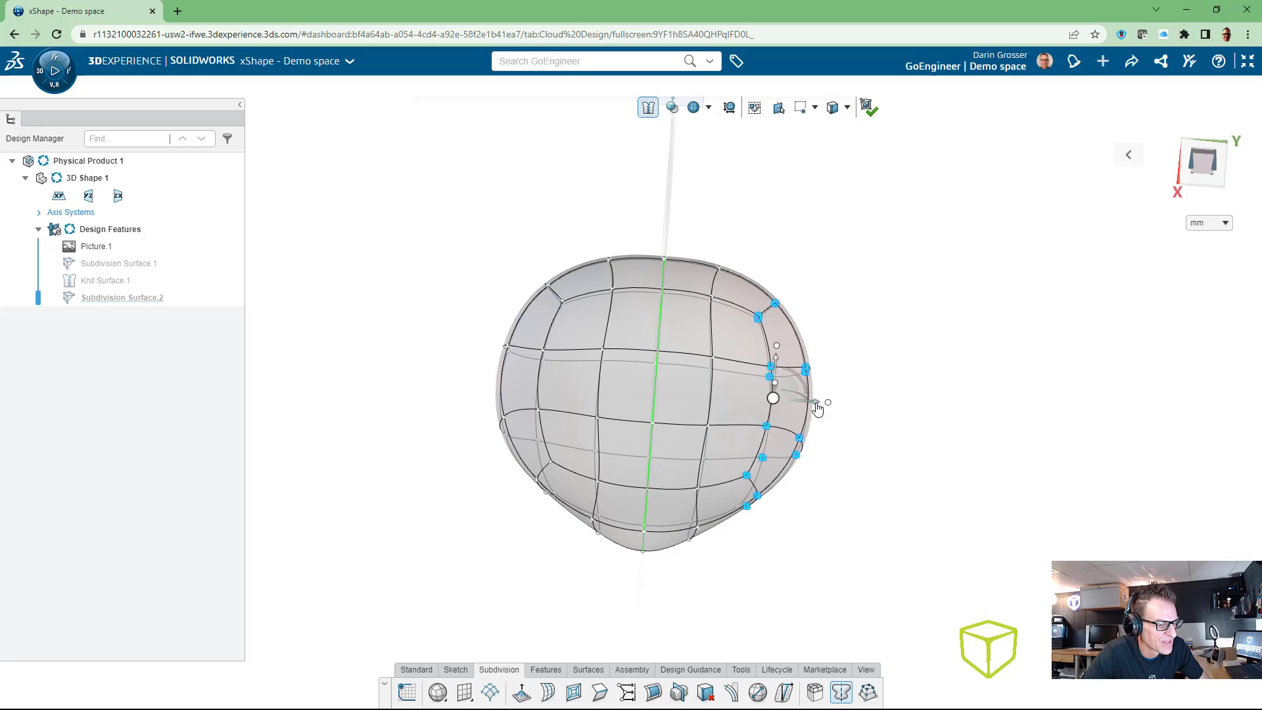
{"action": "left_click_drag", "start_coordinate": [817, 409], "coordinate": [769, 406]}
{"action": "middle_click_drag", "start_coordinate": [845, 459], "coordinate": [770, 347]}
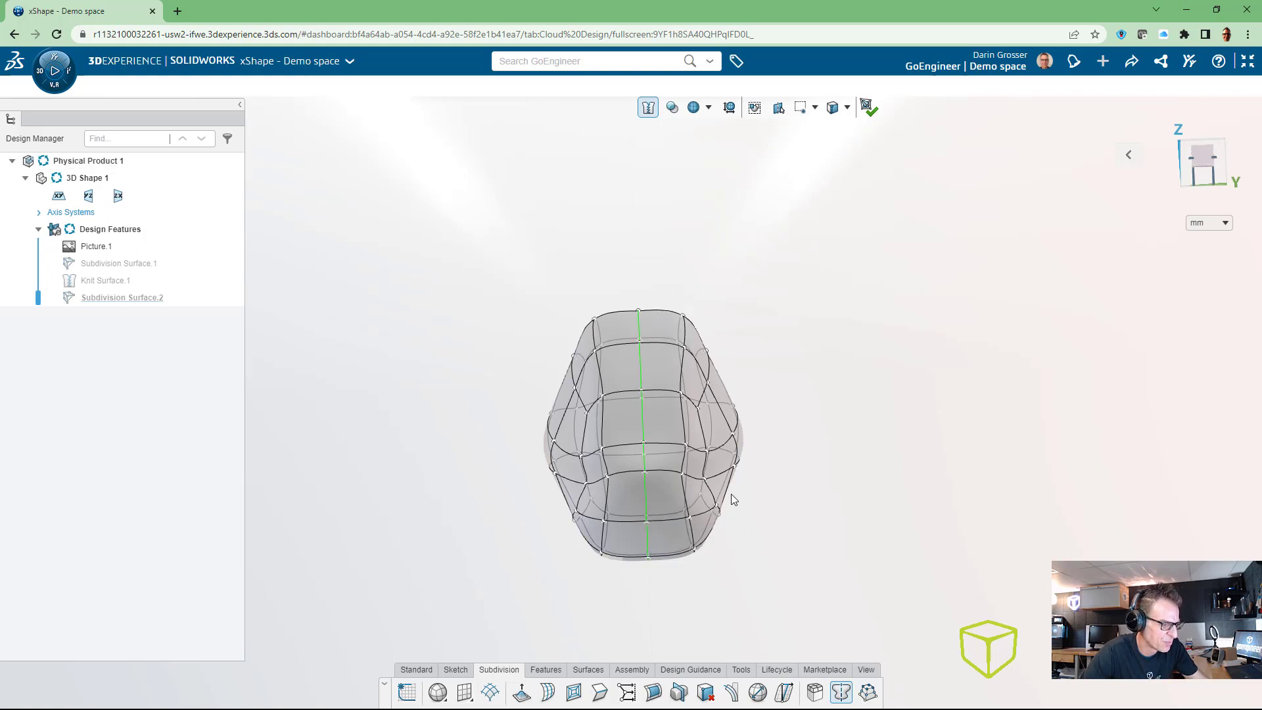
{"action": "key", "text": "ctrl+z"}
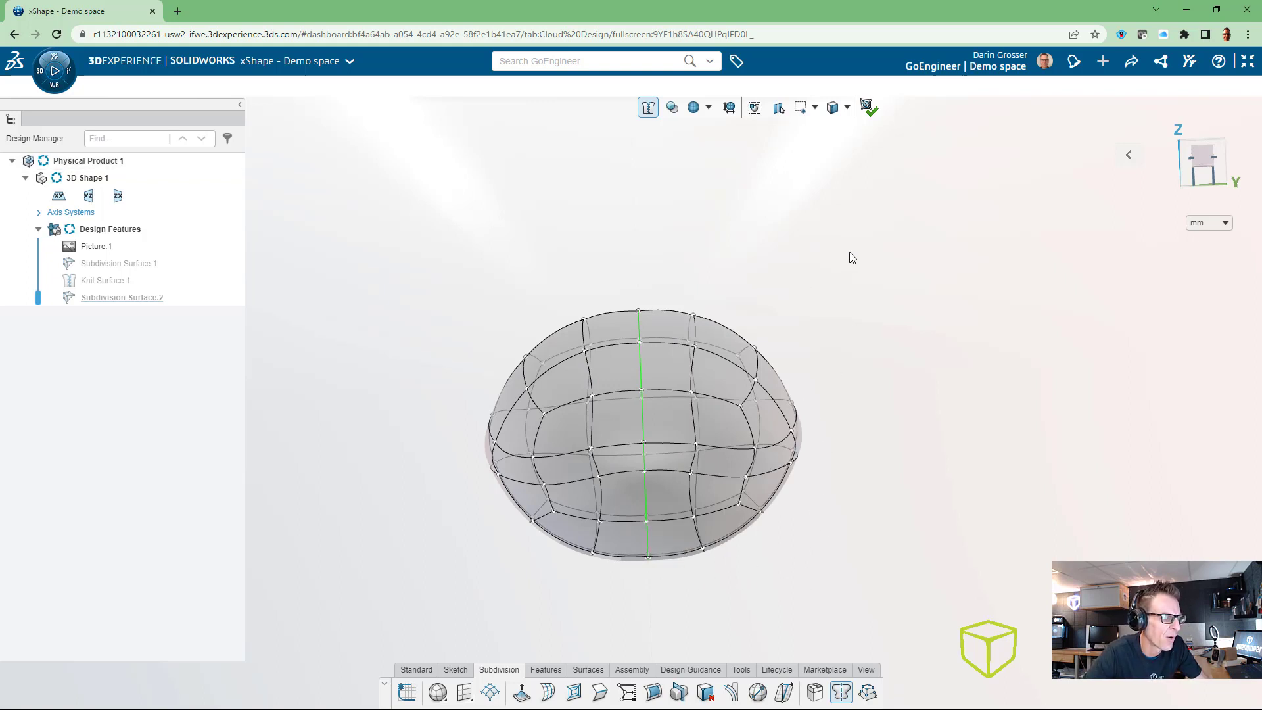
Narrow the muzzle by moving all vertices on one side toward the symmetry plane, then bringing the outermost ones further in
{"action": "middle_click_drag", "start_coordinate": [623, 246], "coordinate": [641, 442]}
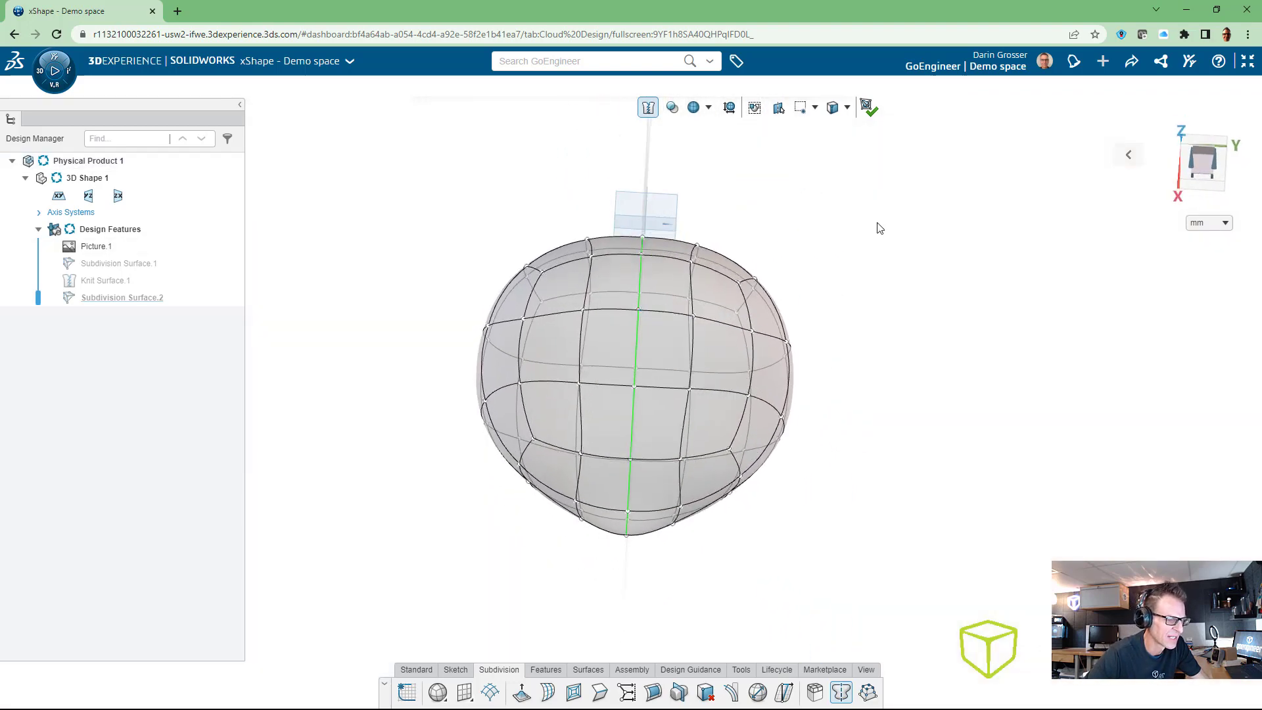
{"action": "left_click_drag", "start_coordinate": [896, 184], "coordinate": [656, 560]}
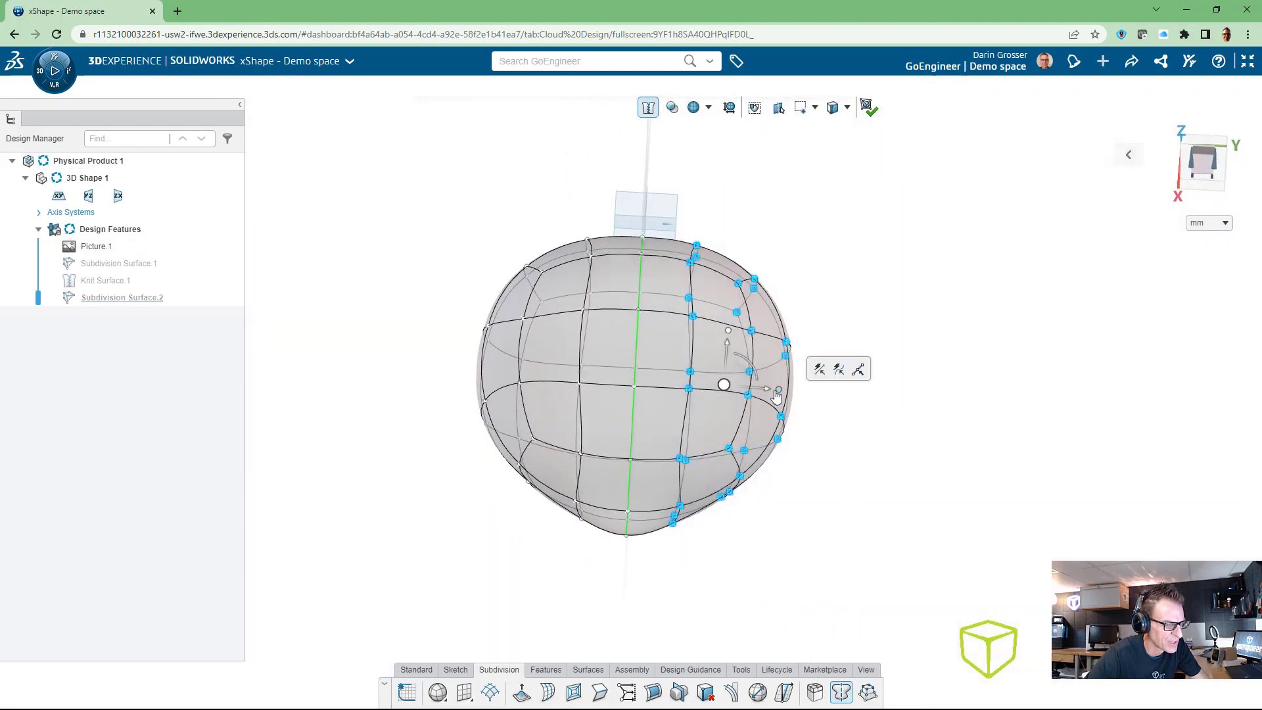
{"action": "mouse_move", "coordinate": [771, 394]}
{"action": "left_mouse_down"}
{"action": "mouse_move", "coordinate": [746, 394]}
{"action": "mouse_move", "coordinate": [782, 399]}
{"action": "mouse_move", "coordinate": [762, 396]}
{"action": "left_mouse_up"}
{"action": "left_click", "coordinate": [811, 394]}
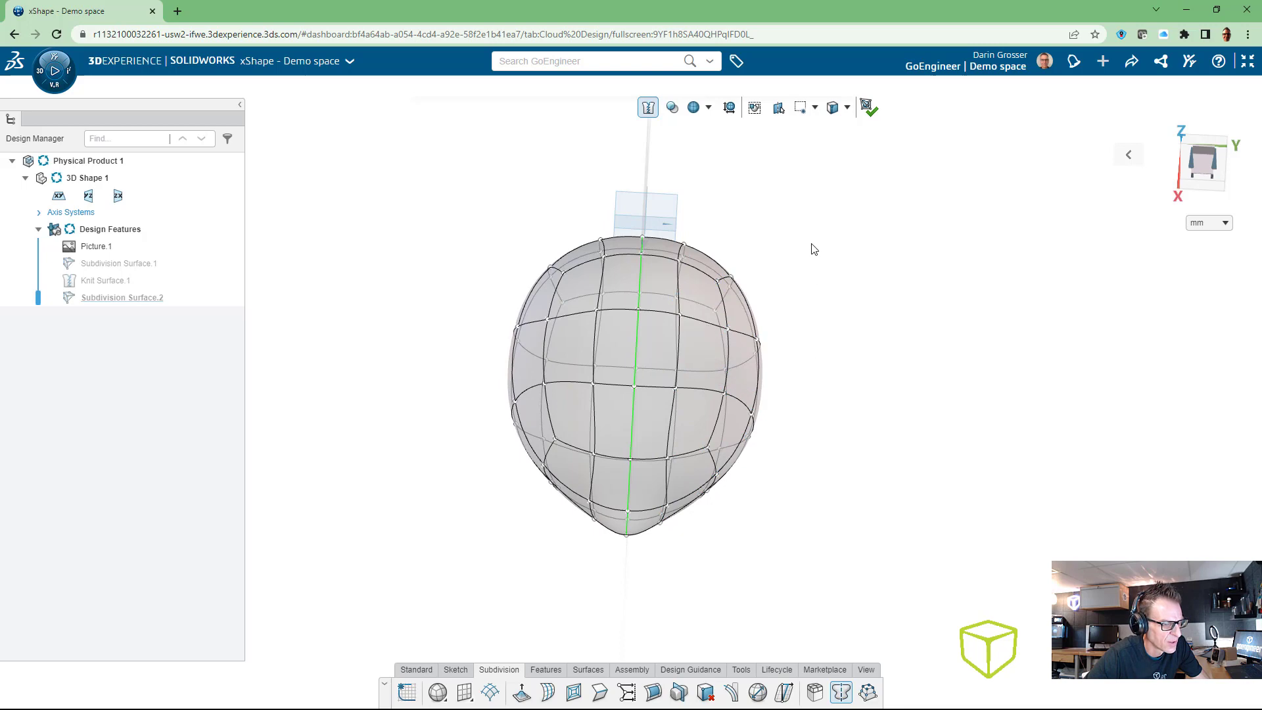
{"action": "left_click_drag", "start_coordinate": [812, 242], "coordinate": [696, 534]}
{"action": "left_click_drag", "start_coordinate": [772, 394], "coordinate": [759, 402]}
{"action": "left_click", "coordinate": [677, 567]}
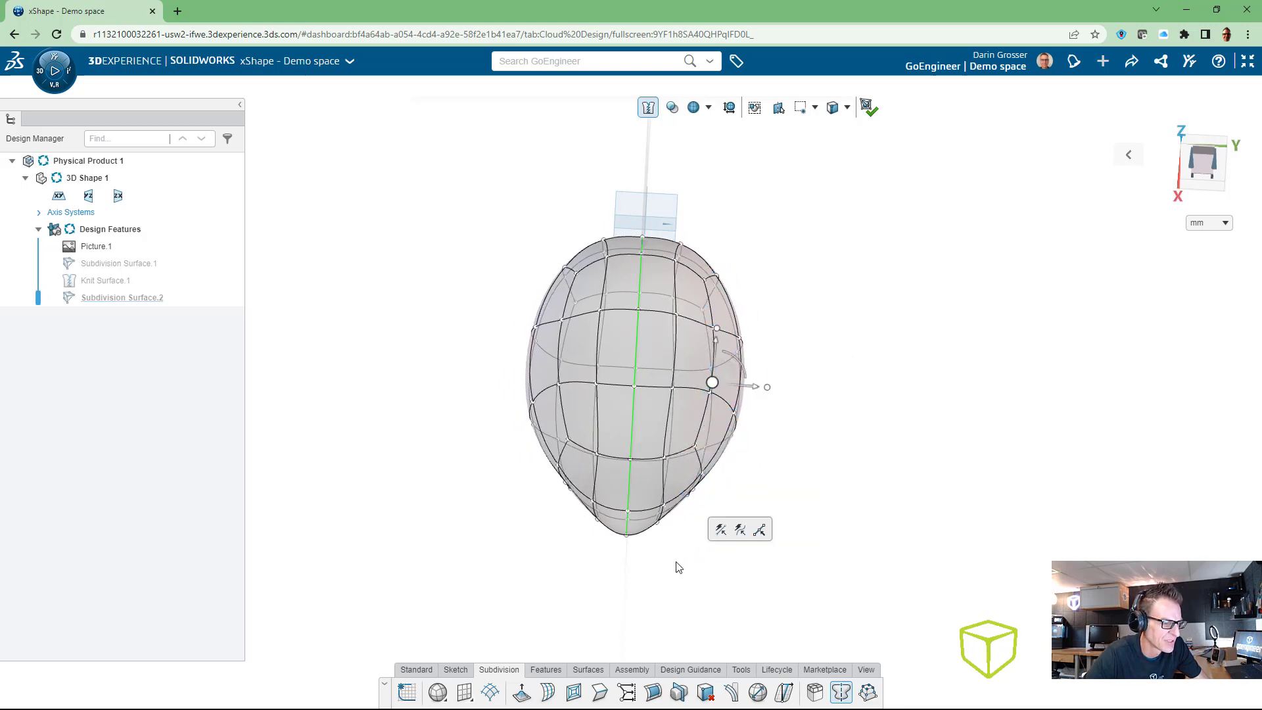
Finish the muzzle's subdivision edit and check the resulting surface against the reference picture
{"action": "middle_click_drag", "start_coordinate": [662, 516], "coordinate": [829, 428]}
{"action": "middle_click_drag", "start_coordinate": [861, 225], "coordinate": [808, 362]}
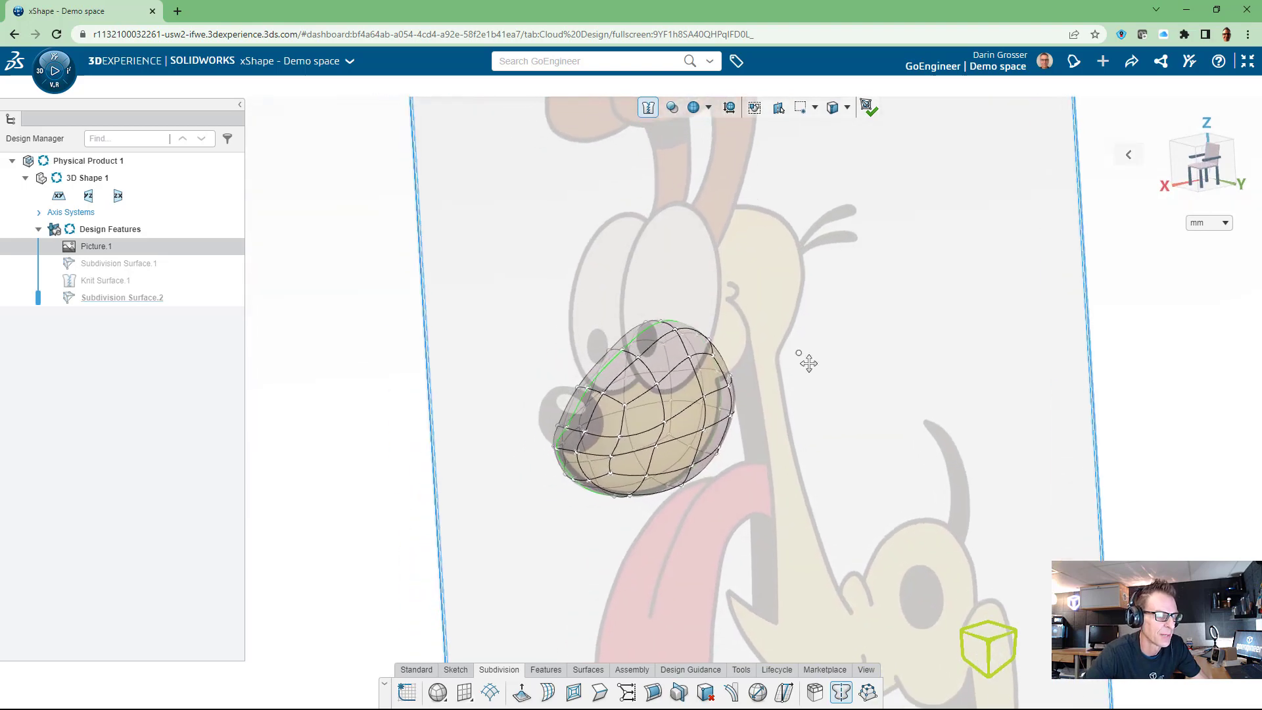
{"action": "left_click", "coordinate": [870, 109]}
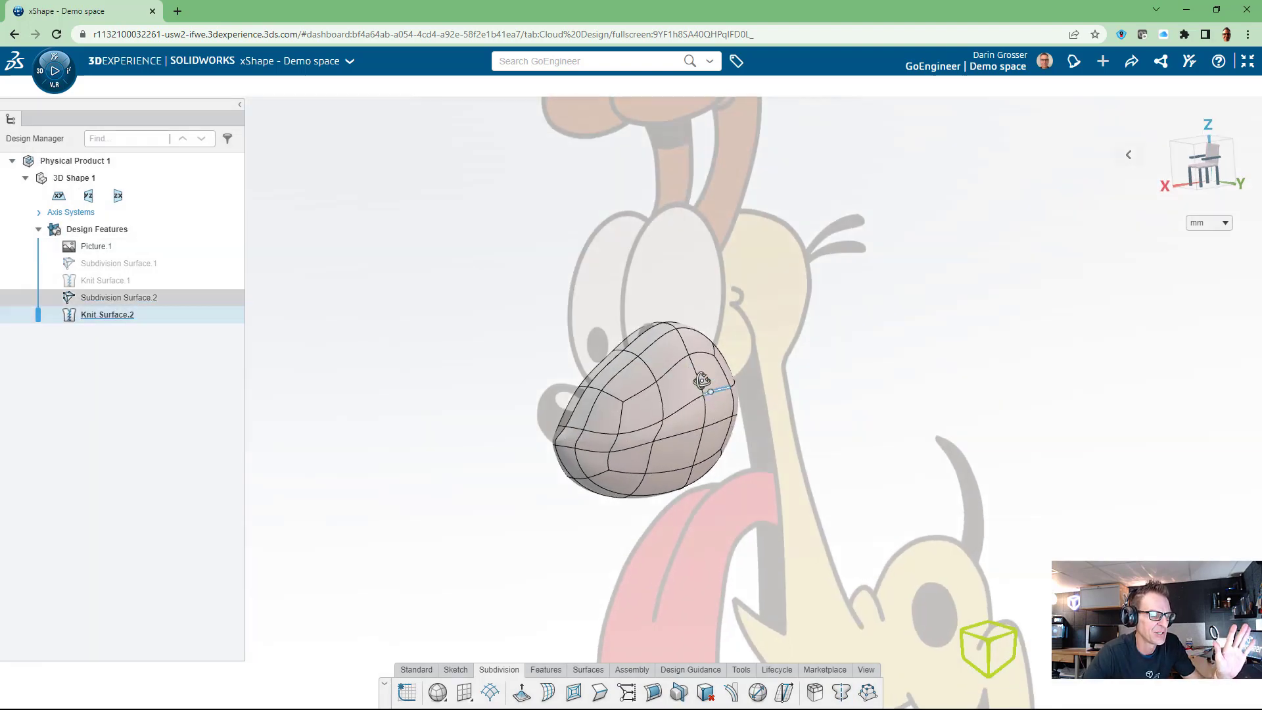
{"action": "middle_click_drag", "start_coordinate": [702, 381], "coordinate": [792, 337]}
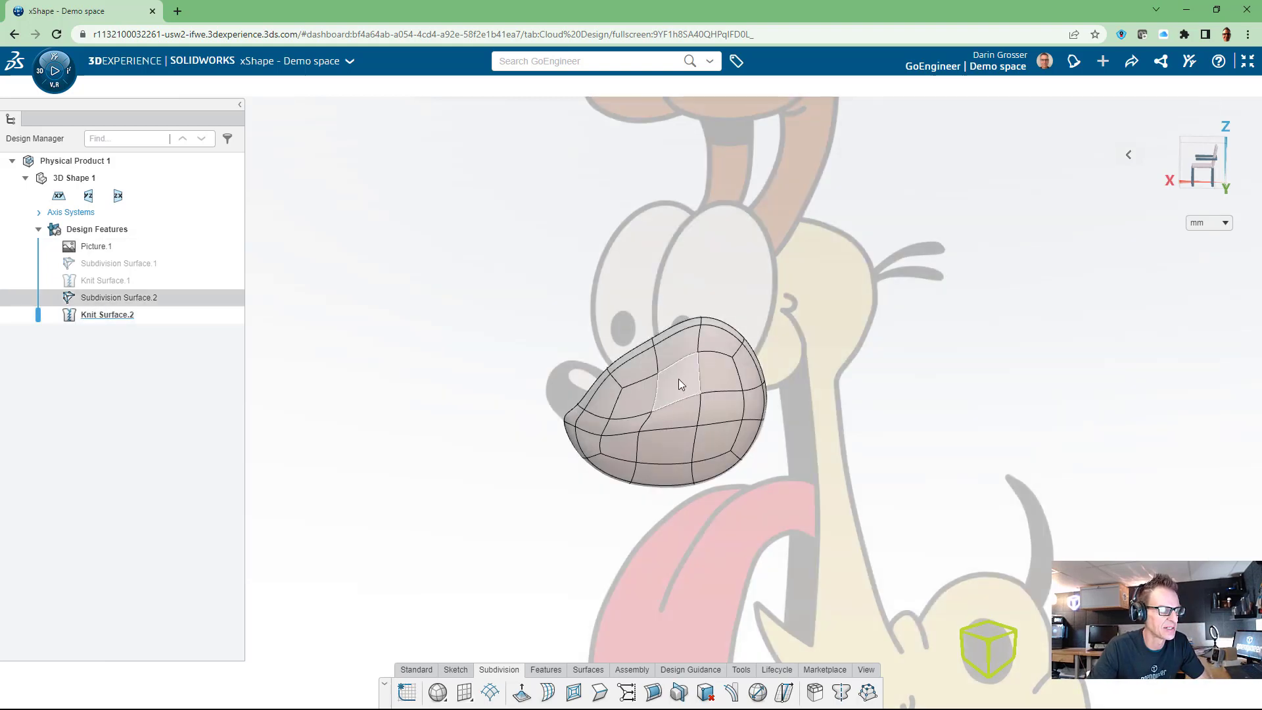
Reopen Subdivision Surface.2 for editing with the back of the muzzle in view
{"action": "double_click", "coordinate": [89, 297]}
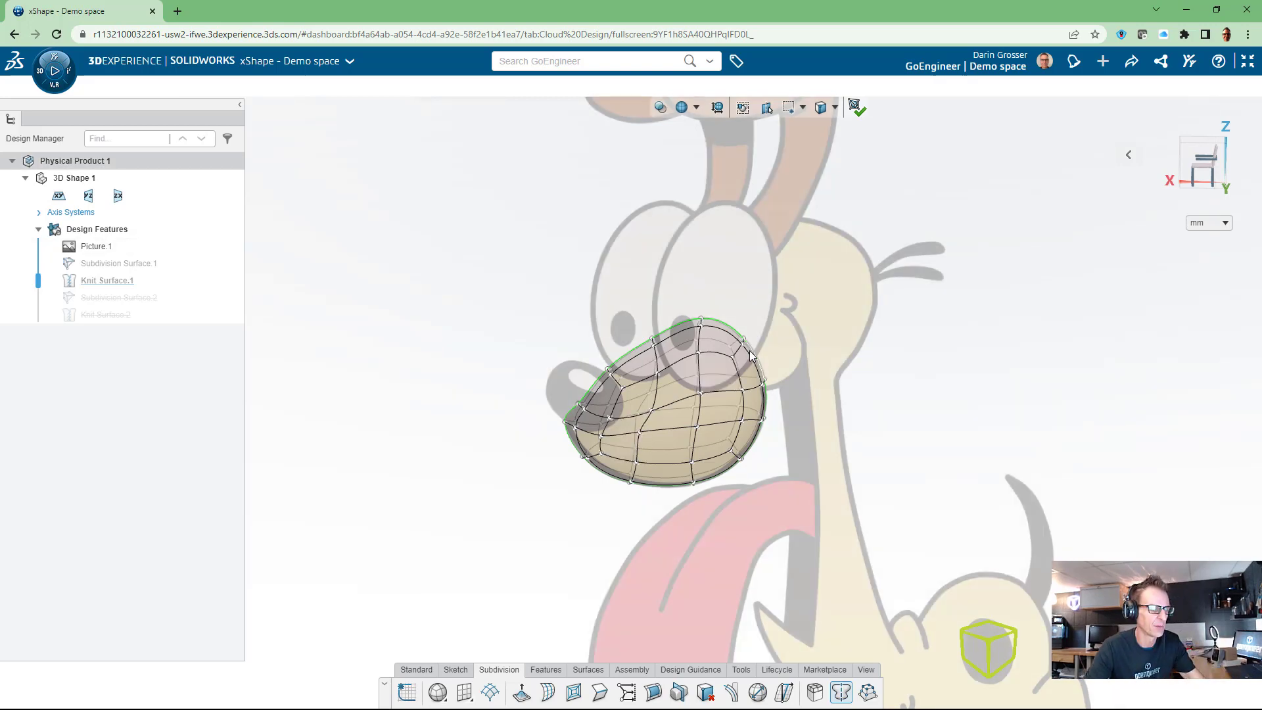
{"action": "middle_click_drag", "start_coordinate": [755, 365], "coordinate": [668, 377]}
{"action": "scroll", "coordinate": [831, 325], "scroll_direction": "up", "scroll_amount": 4}
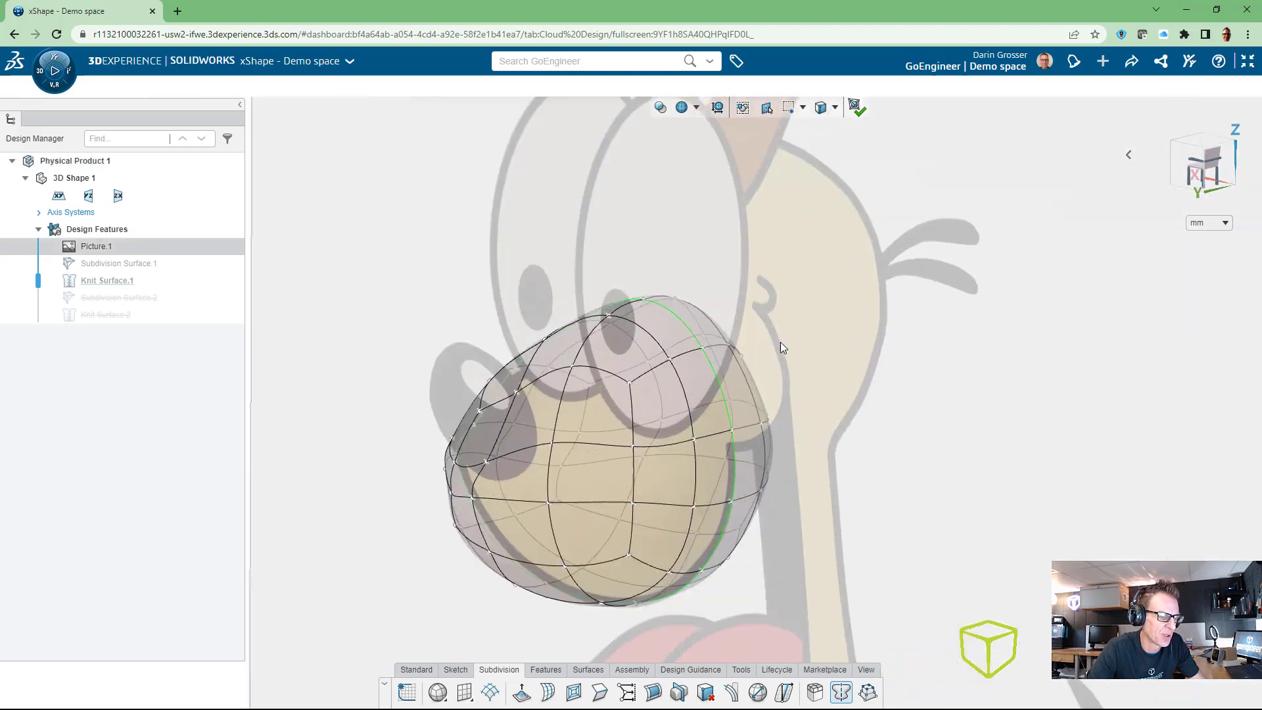
{"action": "scroll", "coordinate": [705, 368], "scroll_direction": "down", "scroll_amount": 2}
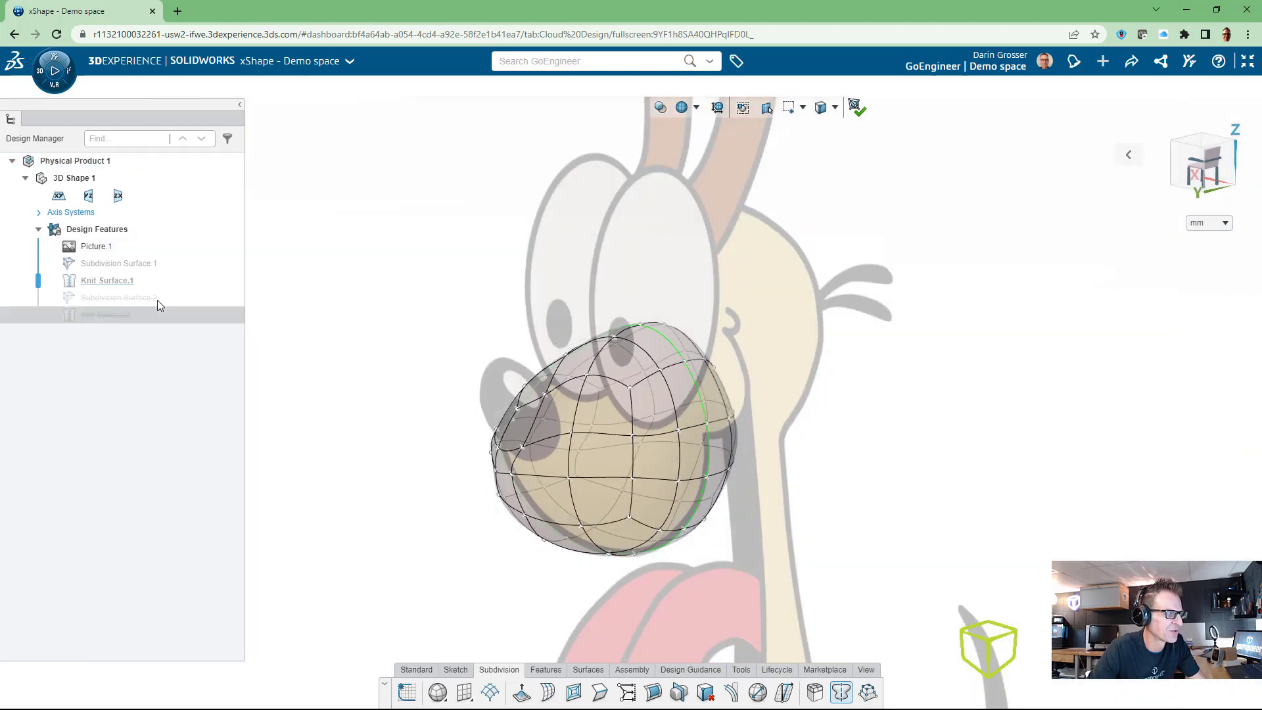
Hide Picture.1, showing it once more before hiding it again
{"action": "left_click", "coordinate": [84, 247]}
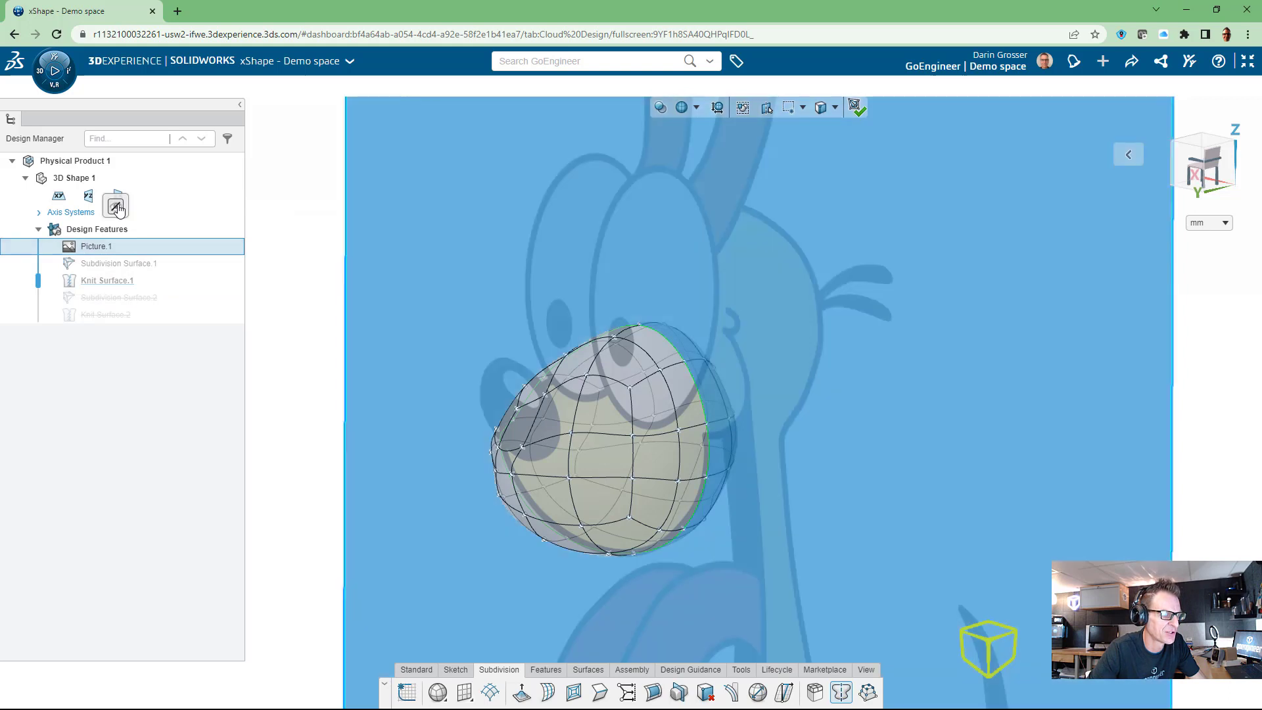
{"action": "left_click", "coordinate": [119, 207]}
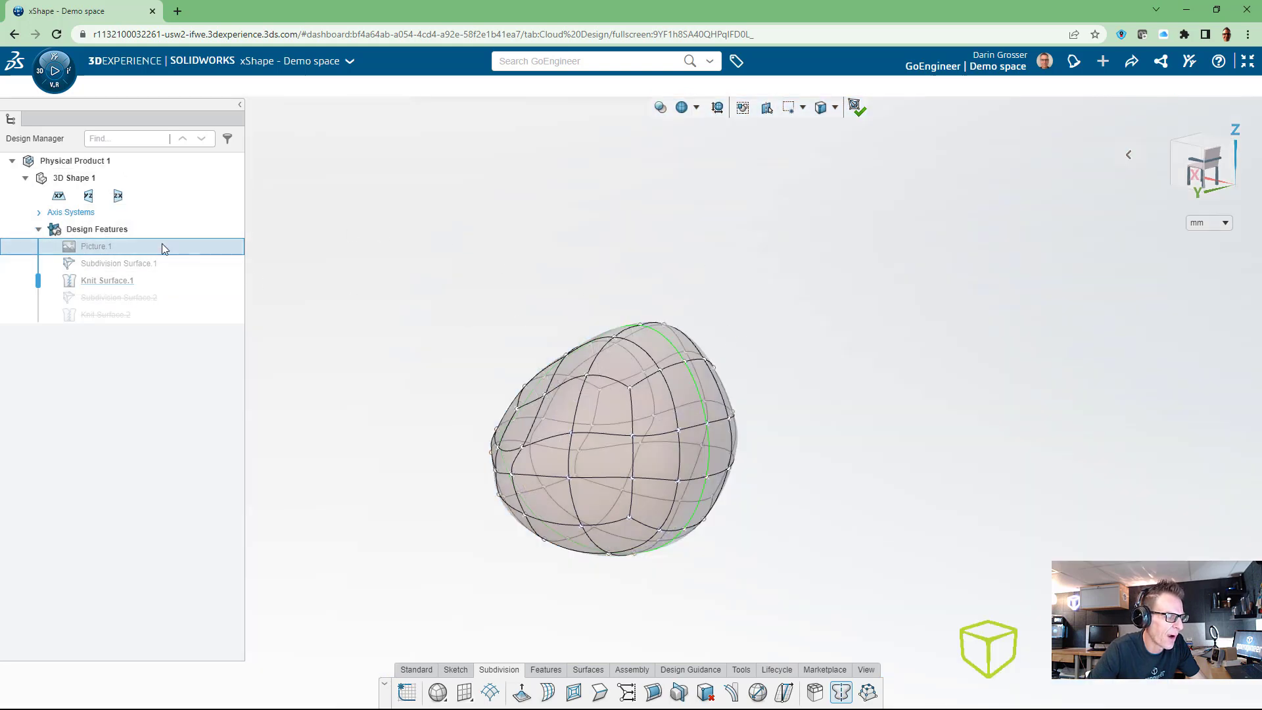
{"action": "left_click", "coordinate": [69, 246]}
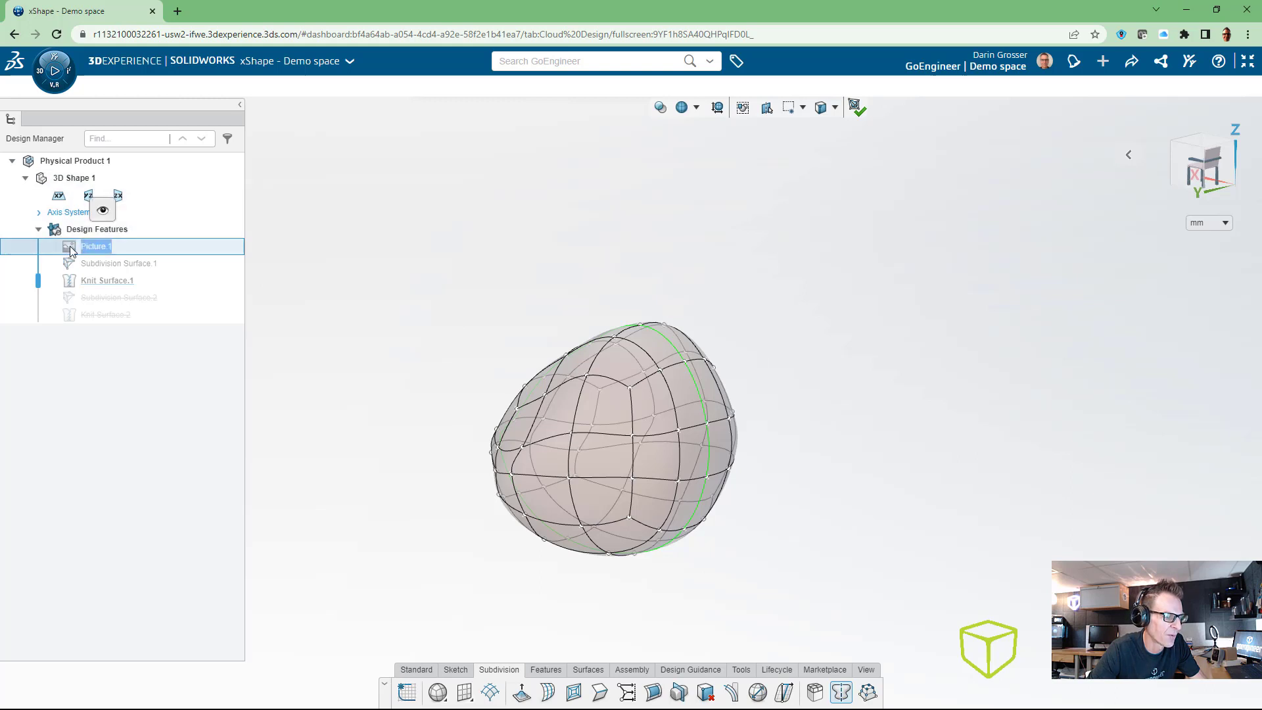
{"action": "left_click", "coordinate": [101, 211]}
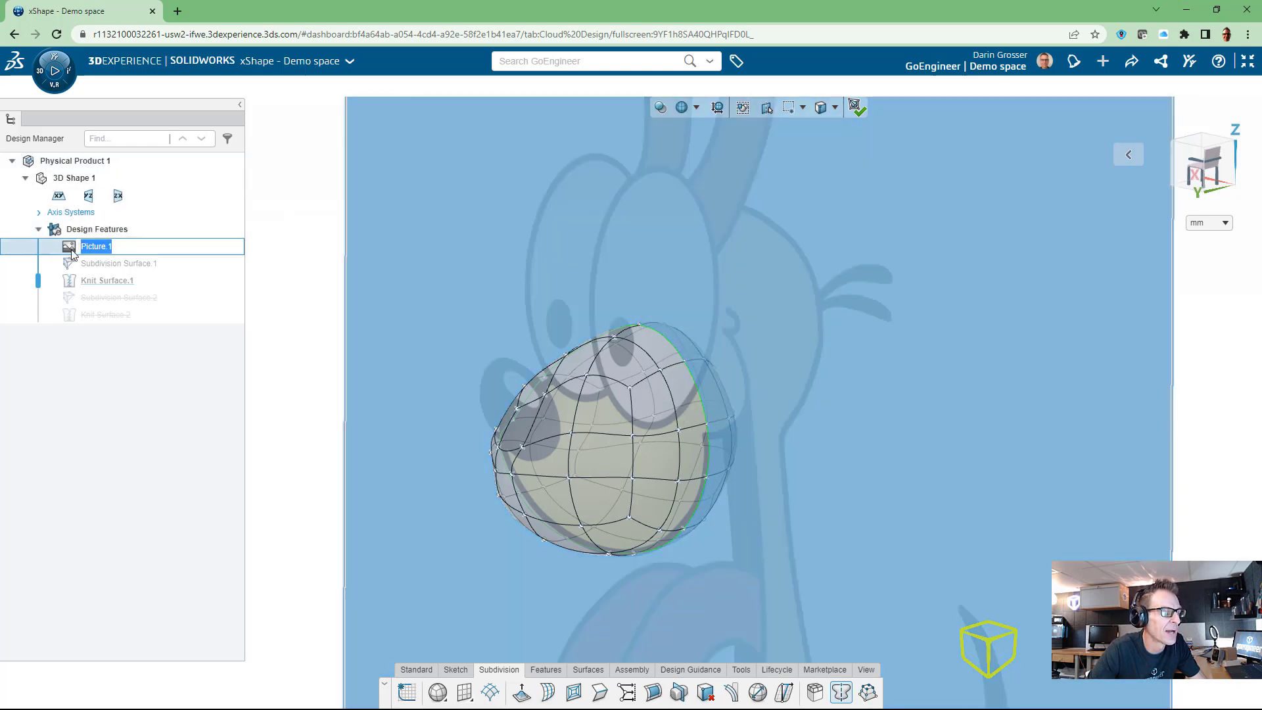
{"action": "left_click", "coordinate": [102, 211]}
Extrude the two adjacent faces beside the symmetry line on the muzzle's upper back outward from the cage
{"action": "scroll", "coordinate": [703, 364], "scroll_direction": "up", "scroll_amount": 5}
{"action": "scroll", "coordinate": [703, 364], "scroll_direction": "up", "scroll_amount": 1}
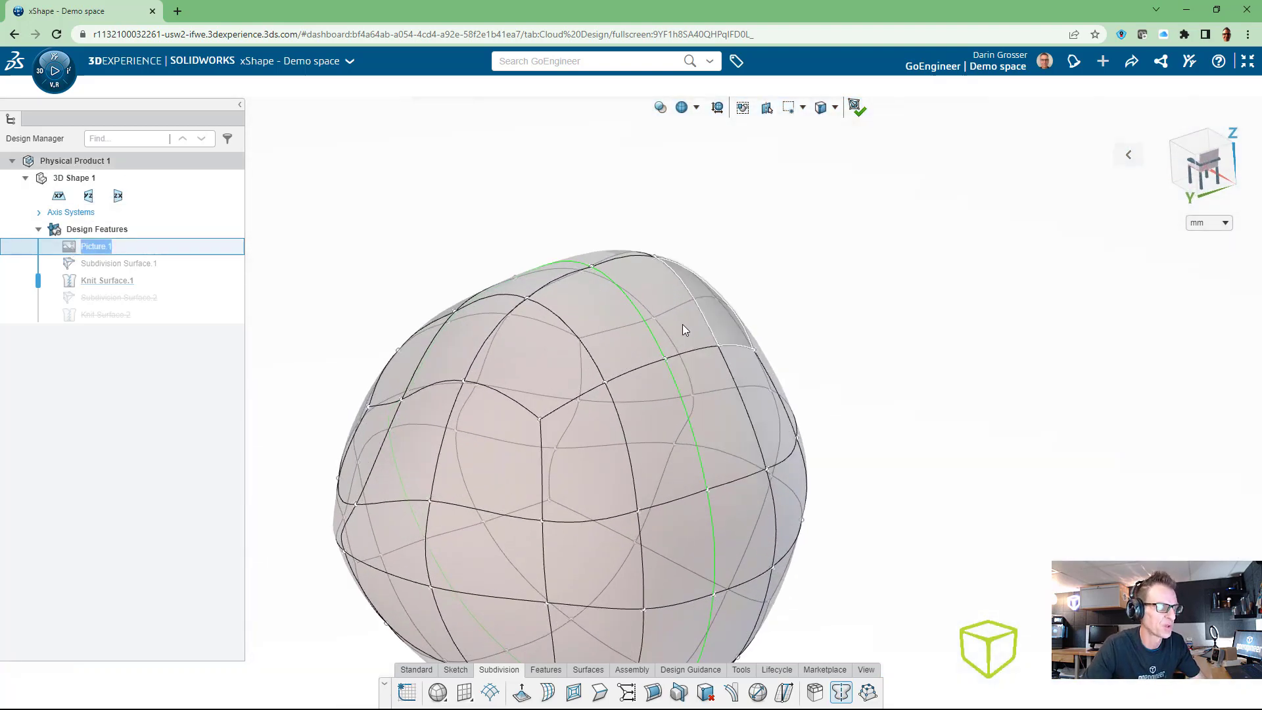
{"action": "left_click", "coordinate": [632, 338]}
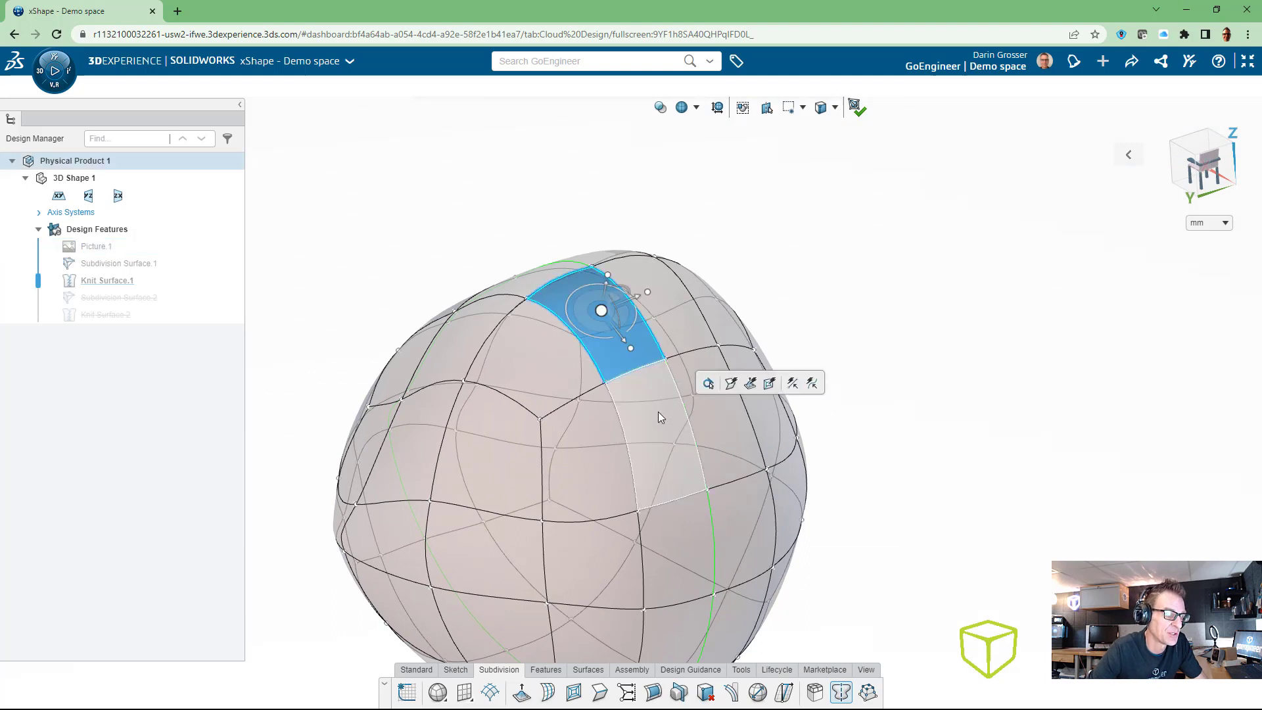
{"action": "left_click", "coordinate": [657, 411], "text": "shift"}
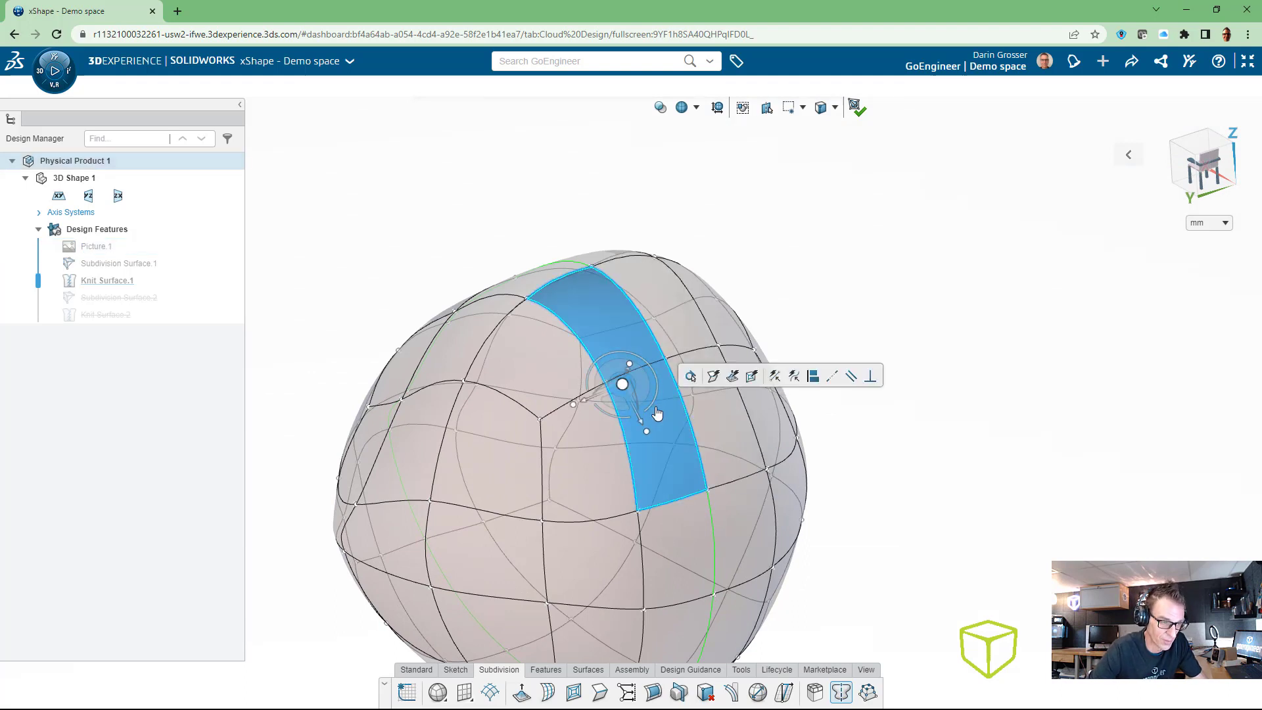
{"action": "left_click", "coordinate": [732, 375]}
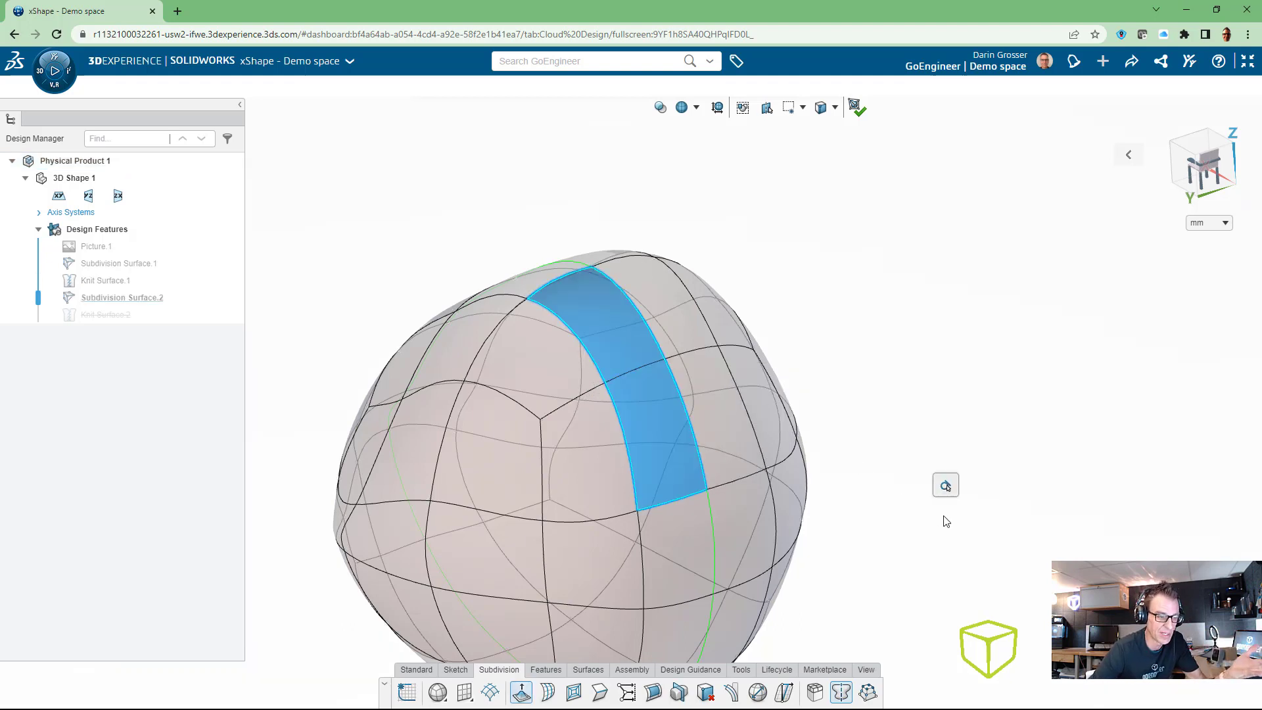
{"action": "middle_click_drag", "start_coordinate": [732, 352], "coordinate": [567, 284]}
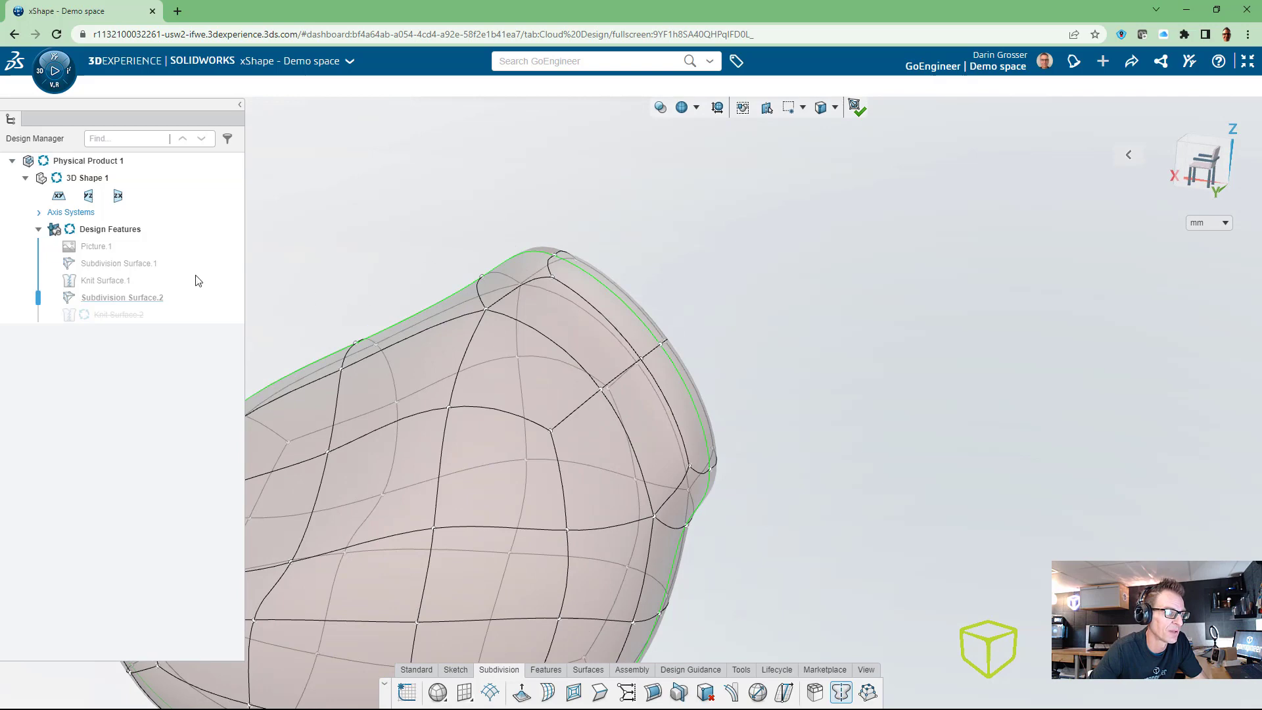
Show Picture.1 again behind the muzzle
{"action": "left_click", "coordinate": [63, 245]}
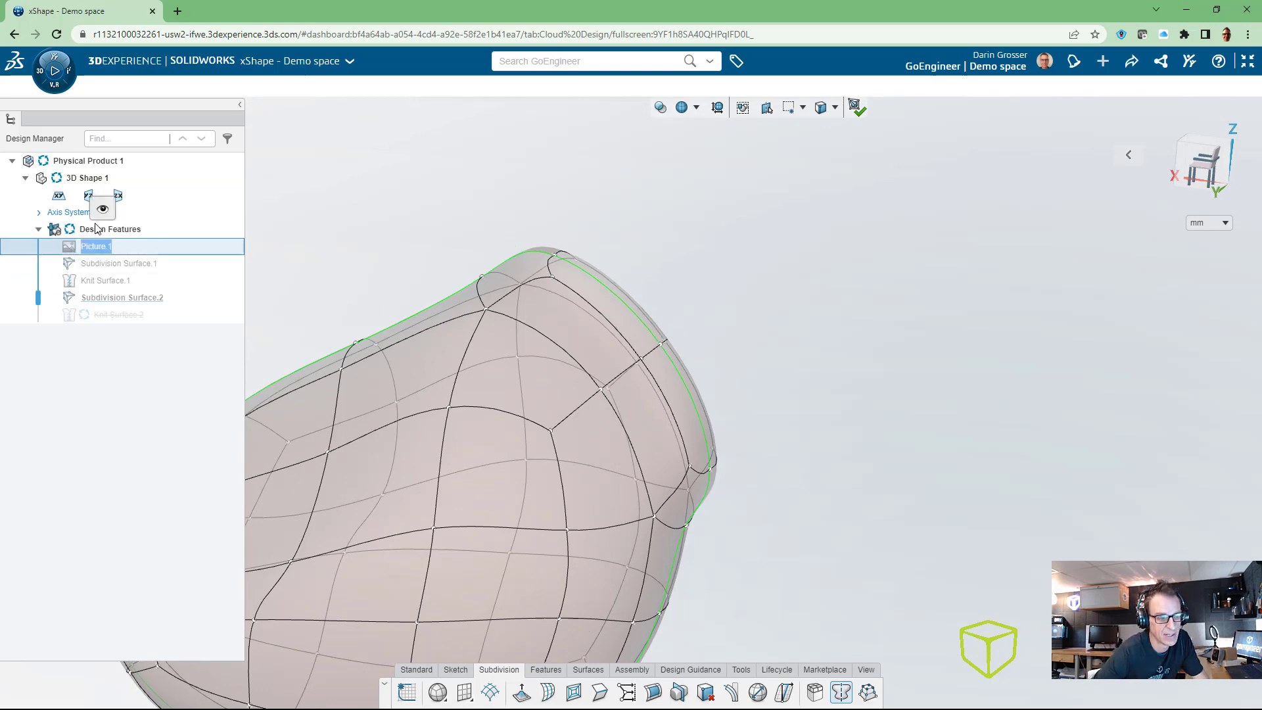
{"action": "left_click", "coordinate": [103, 208]}
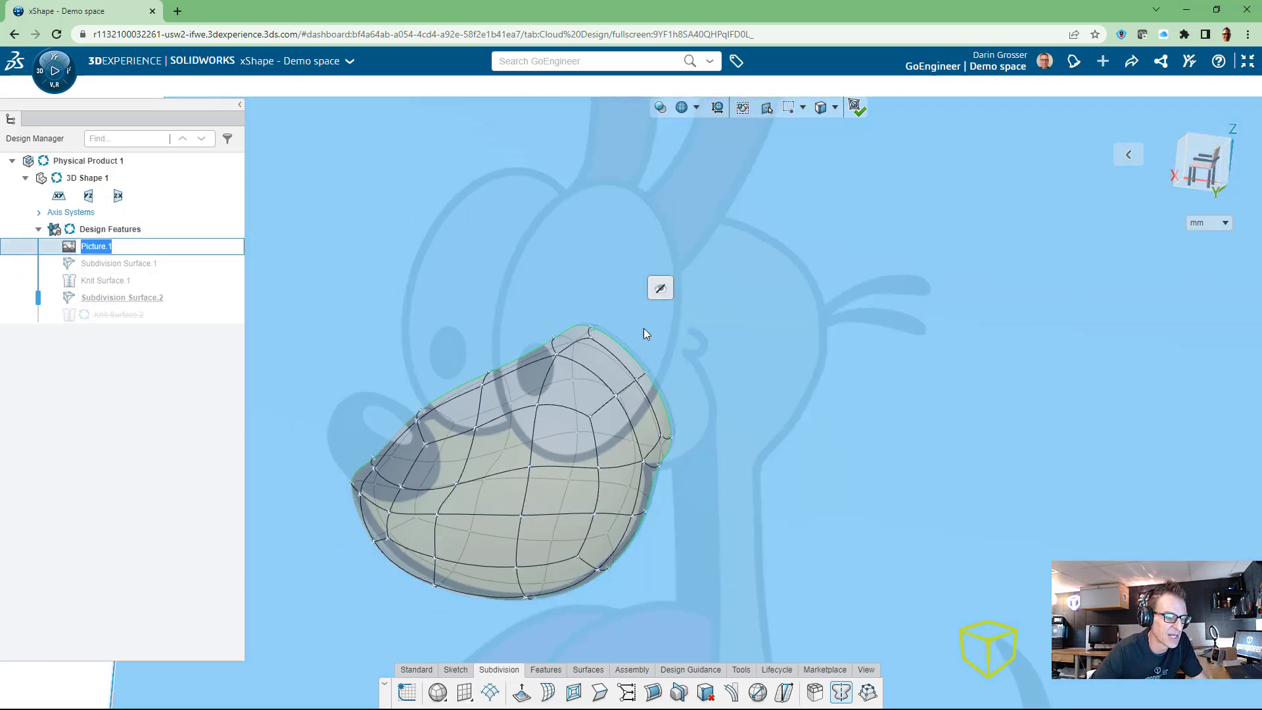
{"action": "middle_click_drag", "start_coordinate": [644, 334], "coordinate": [727, 352]}
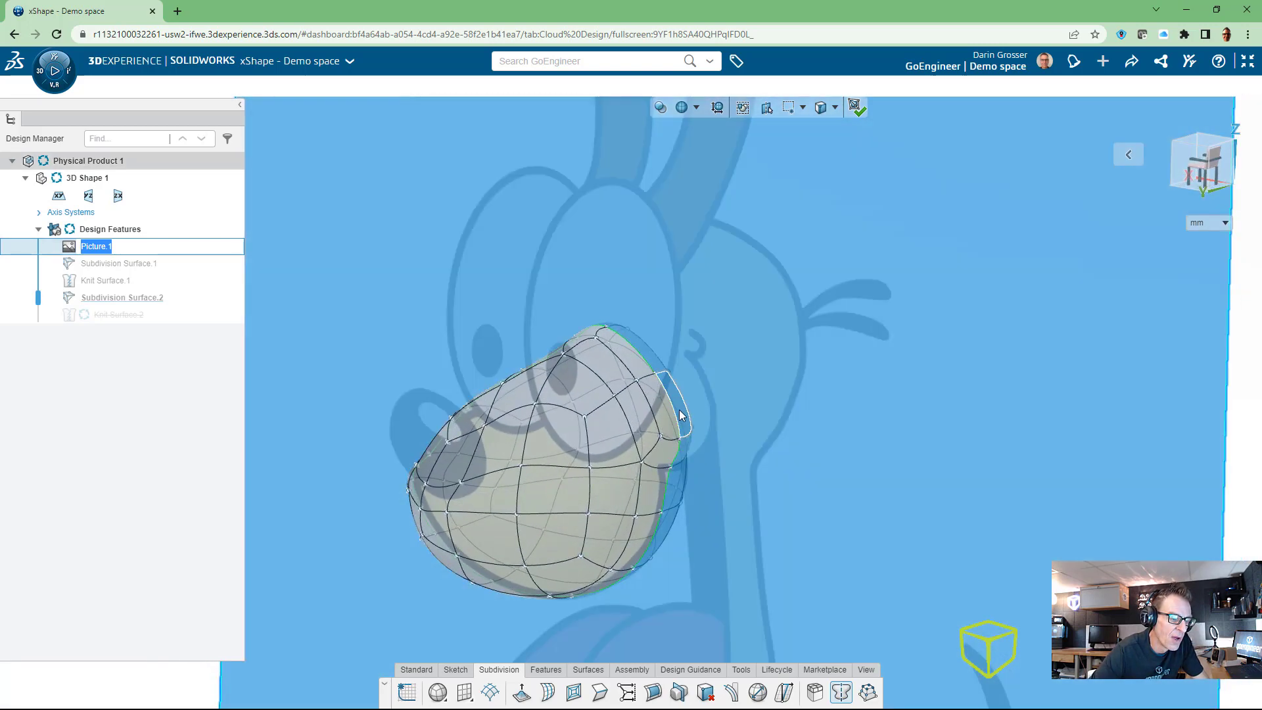
Move the lower extruded face beside the symmetry line at the muzzle's back outward toward the neck outline in the picture
{"action": "scroll", "coordinate": [676, 404], "scroll_direction": "up", "scroll_amount": 3}
{"action": "scroll", "coordinate": [683, 414], "scroll_direction": "up", "scroll_amount": 1}
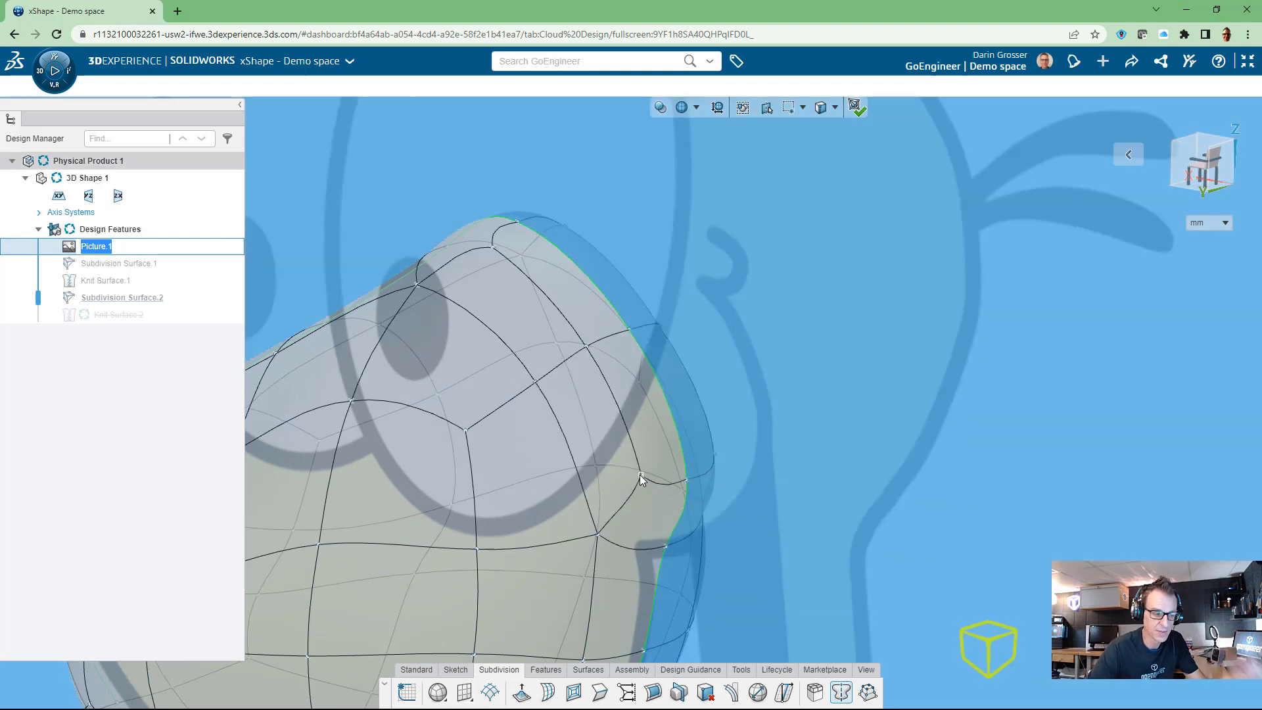
{"action": "left_click", "coordinate": [657, 427]}
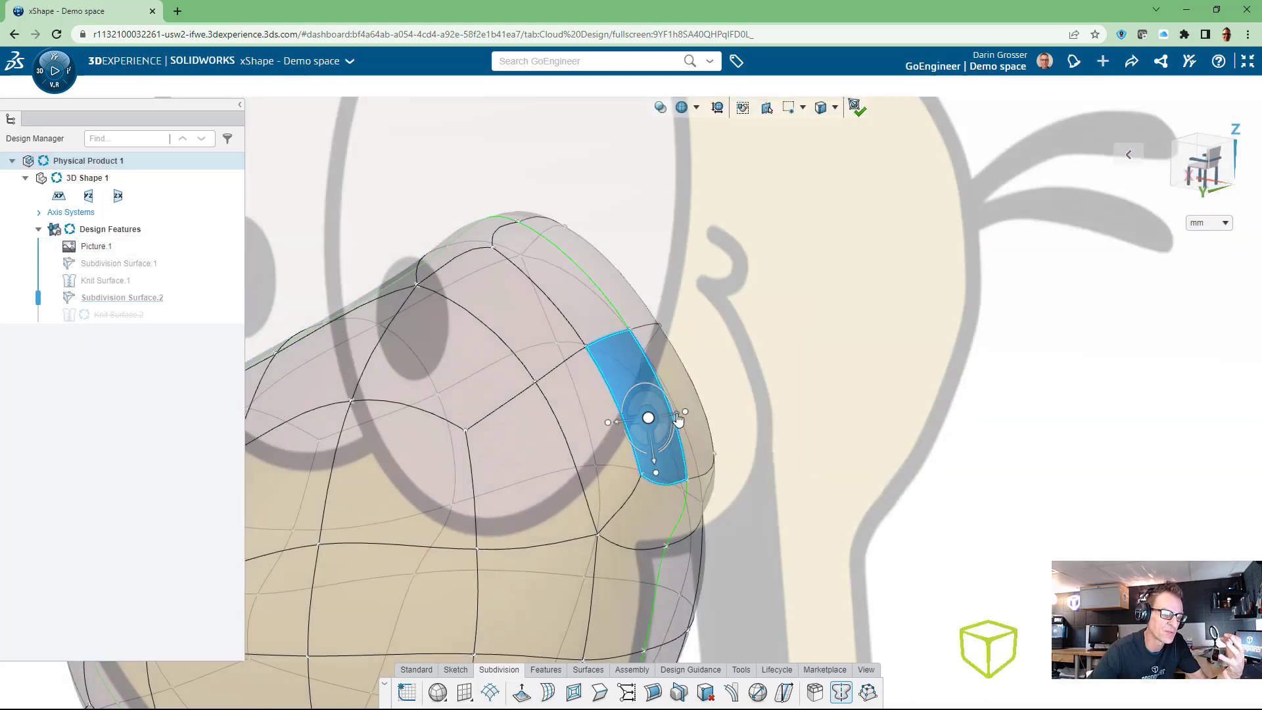
{"action": "left_click_drag", "start_coordinate": [677, 420], "coordinate": [730, 398]}
{"action": "middle_click_drag", "start_coordinate": [726, 400], "coordinate": [791, 391]}
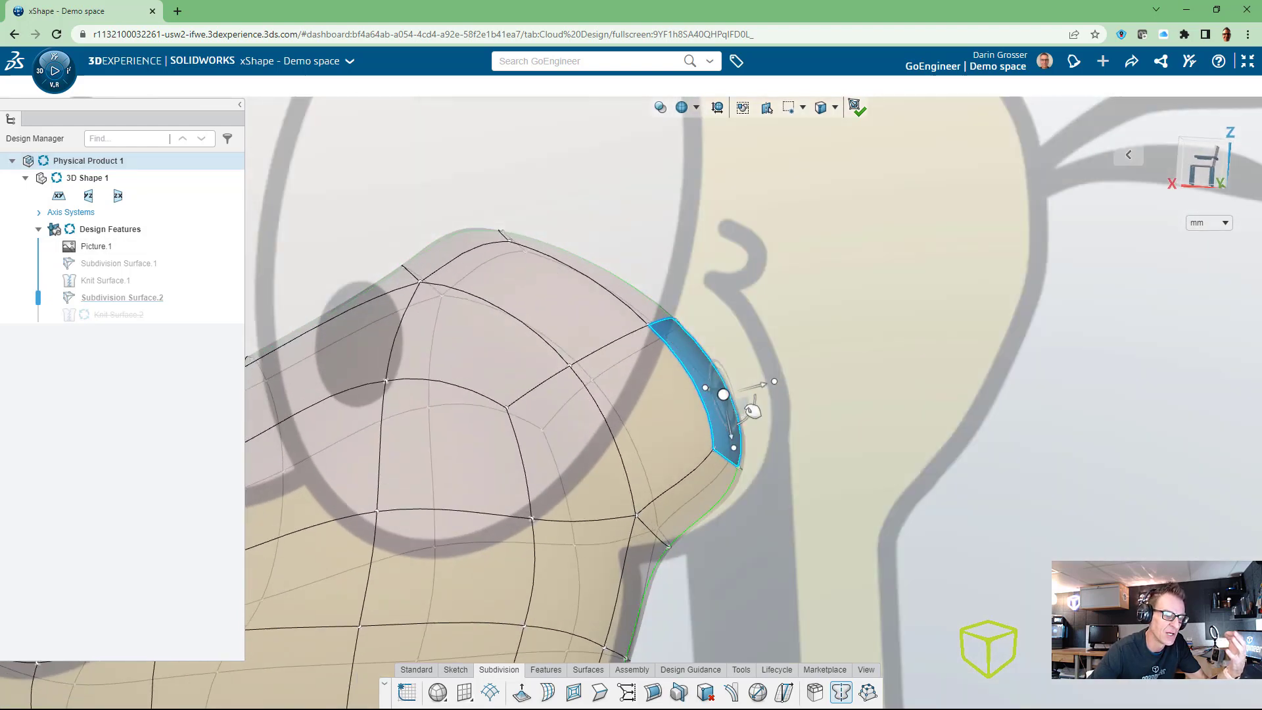
{"action": "mouse_move", "coordinate": [753, 411]}
{"action": "left_mouse_down"}
{"action": "mouse_move", "coordinate": [772, 403]}
{"action": "mouse_move", "coordinate": [759, 421]}
{"action": "left_mouse_up"}
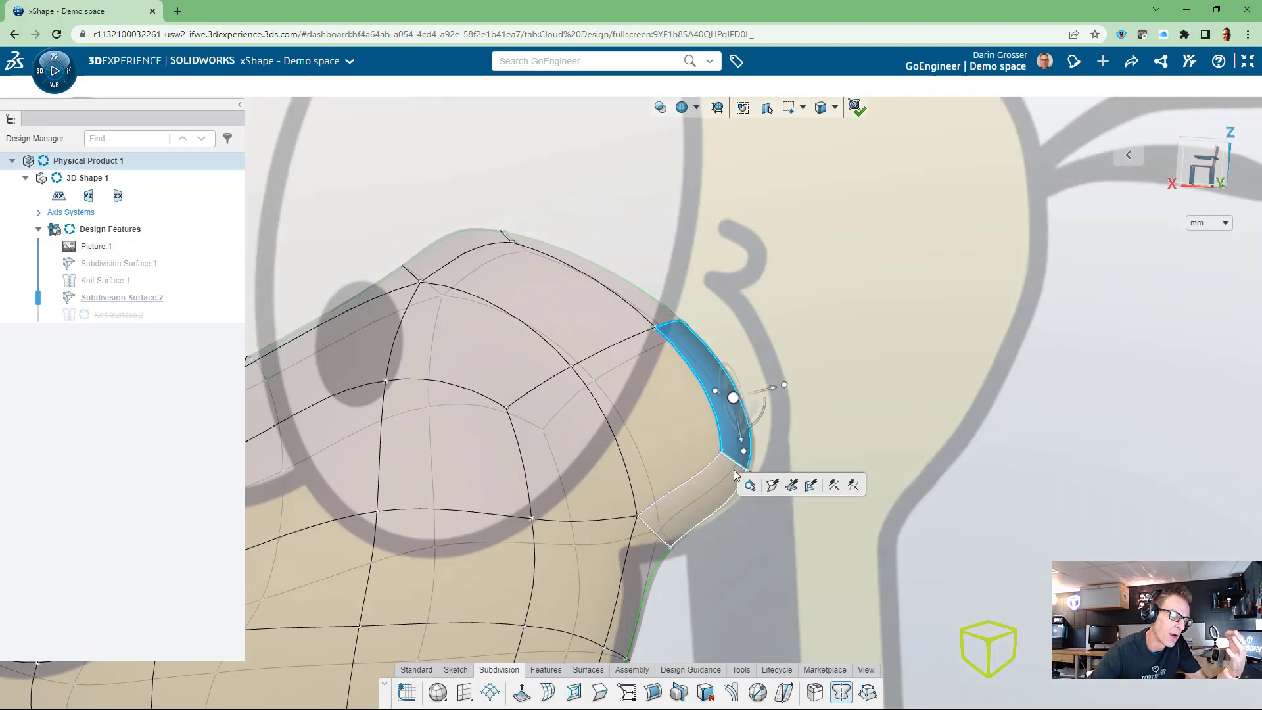
{"action": "middle_click_drag", "start_coordinate": [736, 500], "coordinate": [745, 463]}
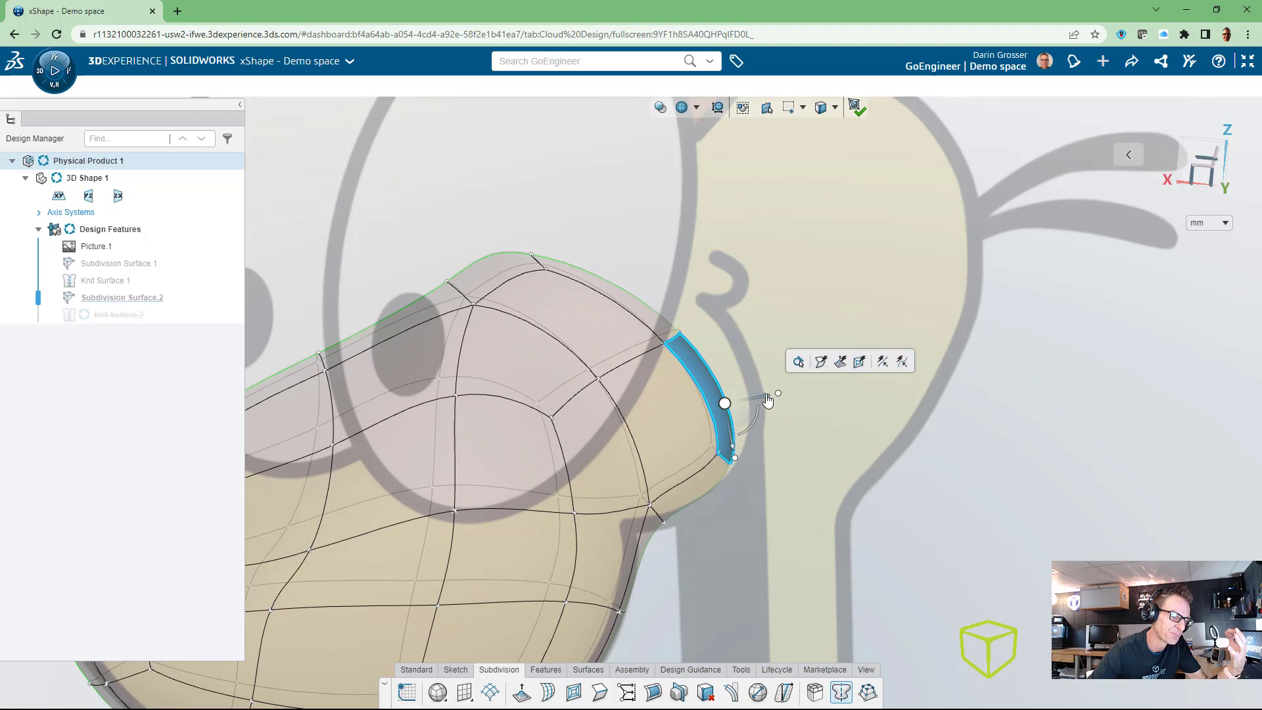
{"action": "left_click_drag", "start_coordinate": [767, 401], "coordinate": [783, 390]}
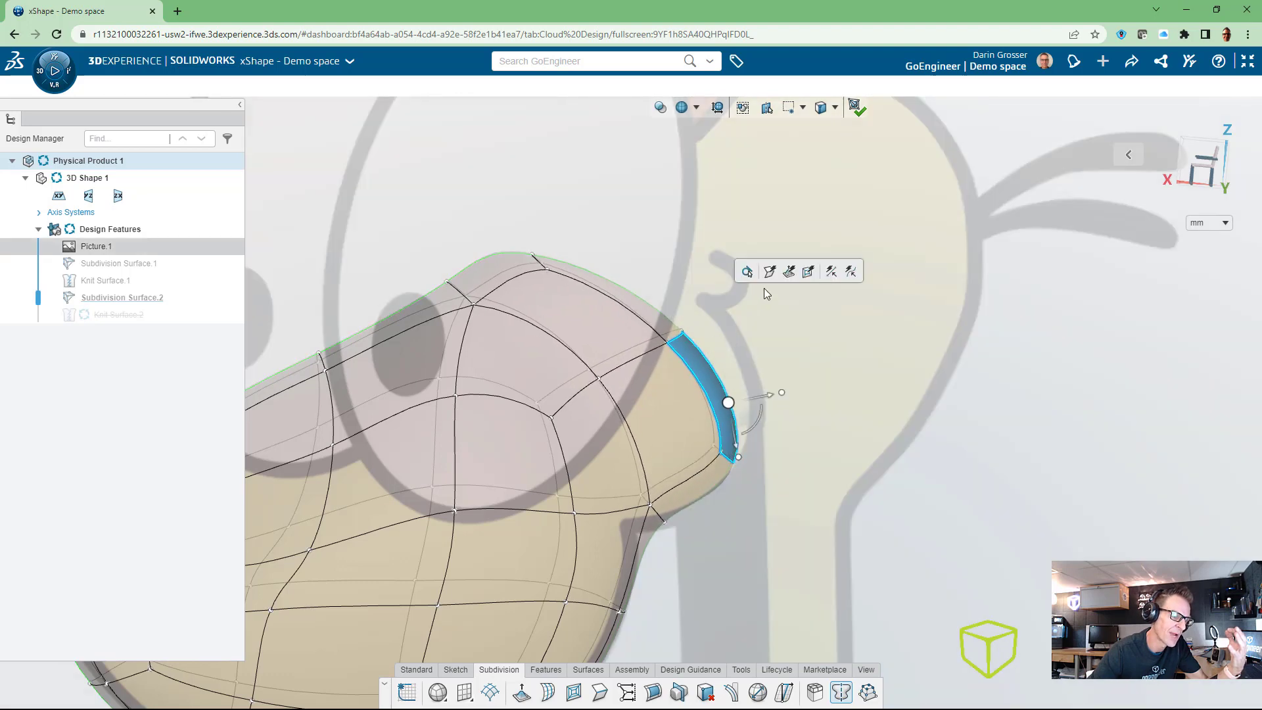
Move the vertices at the upper edge of that back face up and back toward the ear line in the picture
{"action": "left_click_drag", "start_coordinate": [764, 289], "coordinate": [647, 365]}
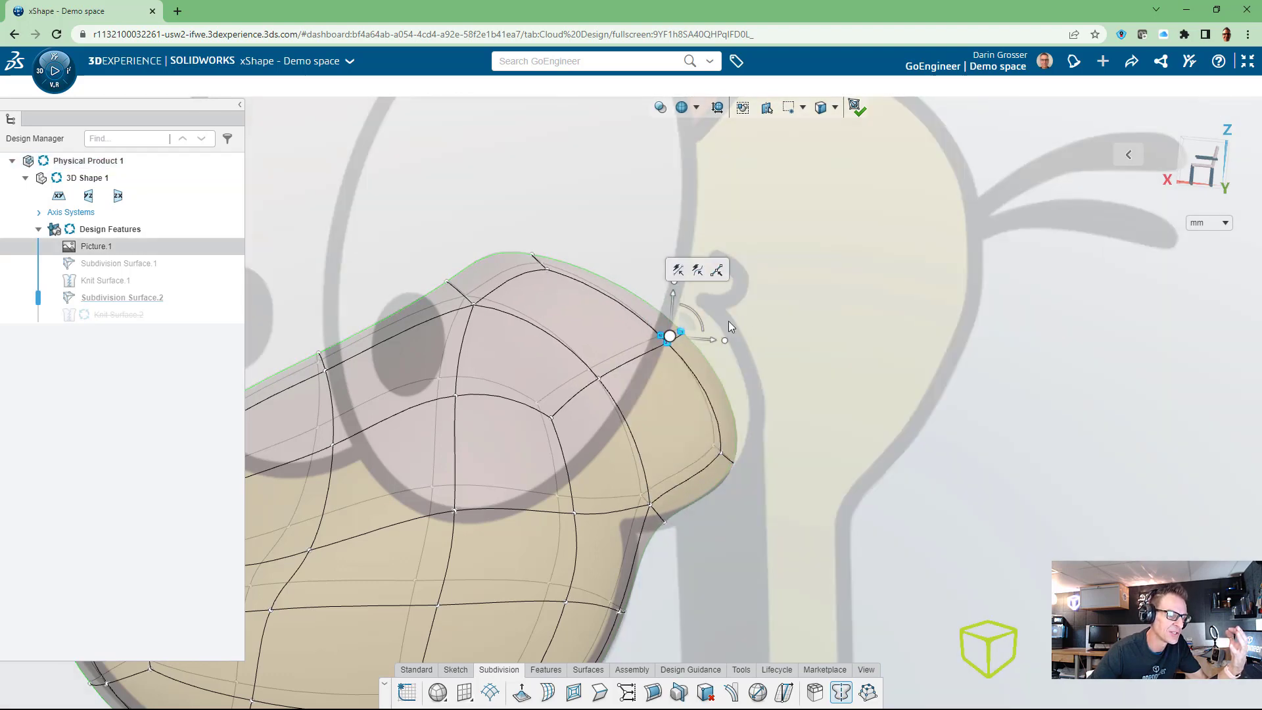
{"action": "left_click_drag", "start_coordinate": [700, 330], "coordinate": [733, 286]}
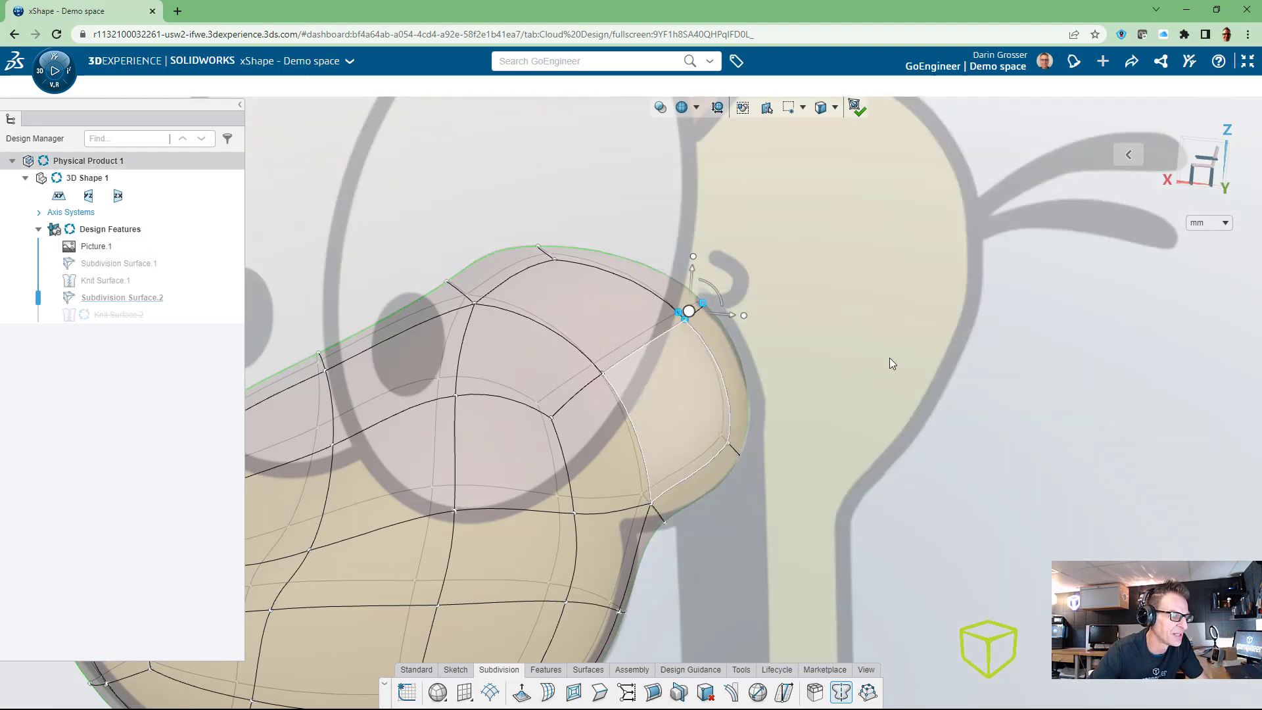
{"action": "scroll", "coordinate": [618, 199], "scroll_direction": "down", "scroll_amount": 3}
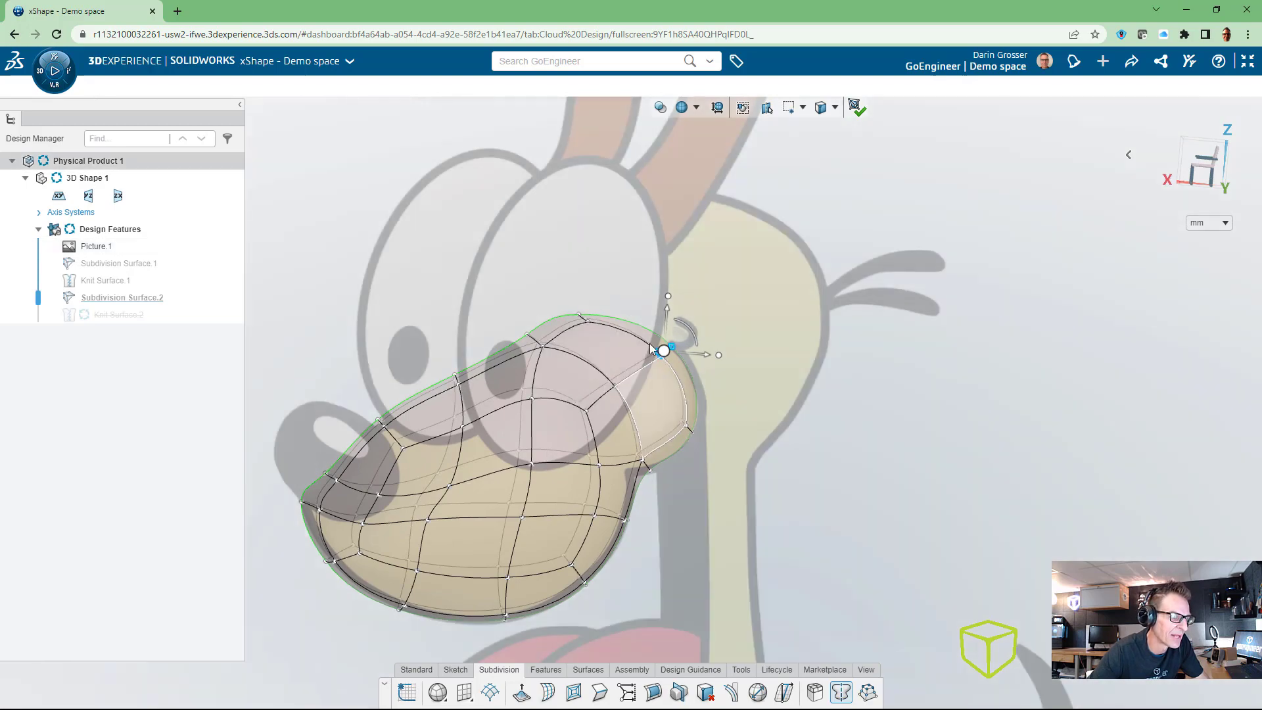
Pull the side face of the muzzle's extruded upper back slightly outward, away from the symmetry plane
{"action": "middle_click_drag", "start_coordinate": [692, 368], "coordinate": [561, 441]}
{"action": "left_click", "coordinate": [628, 385]}
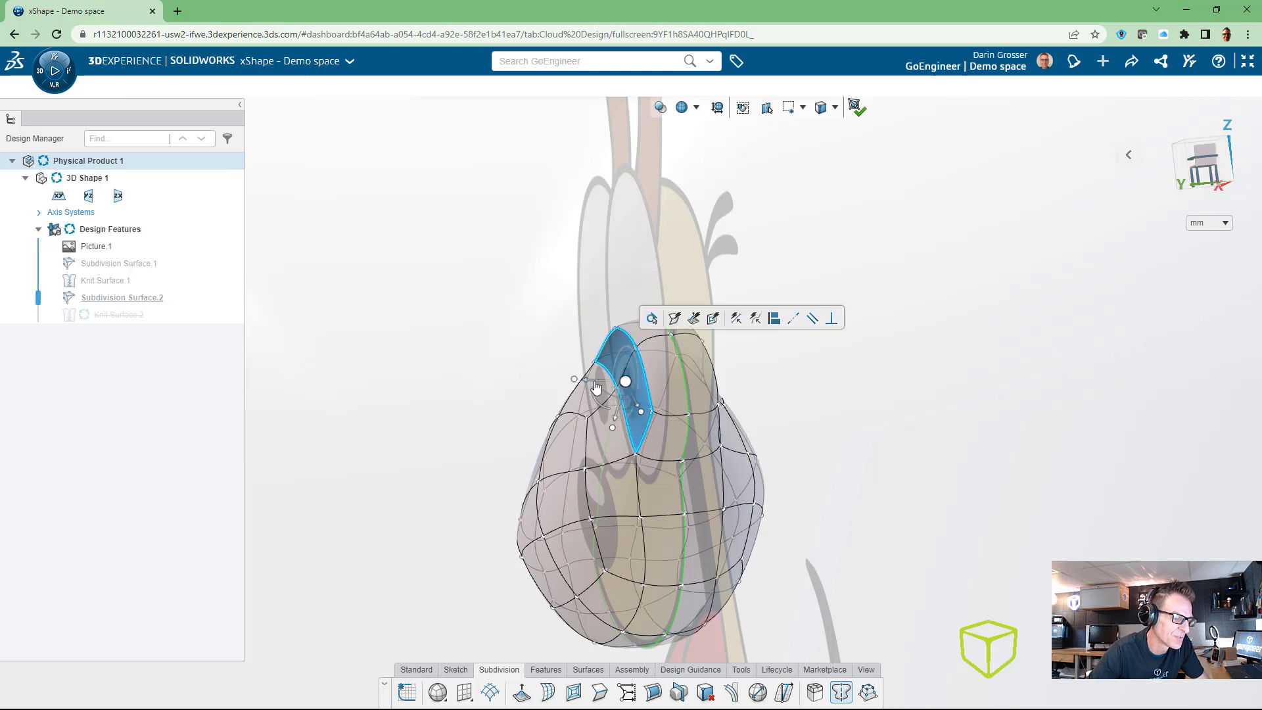
{"action": "left_click_drag", "start_coordinate": [588, 386], "coordinate": [576, 382]}
{"action": "middle_click_drag", "start_coordinate": [586, 397], "coordinate": [729, 230]}
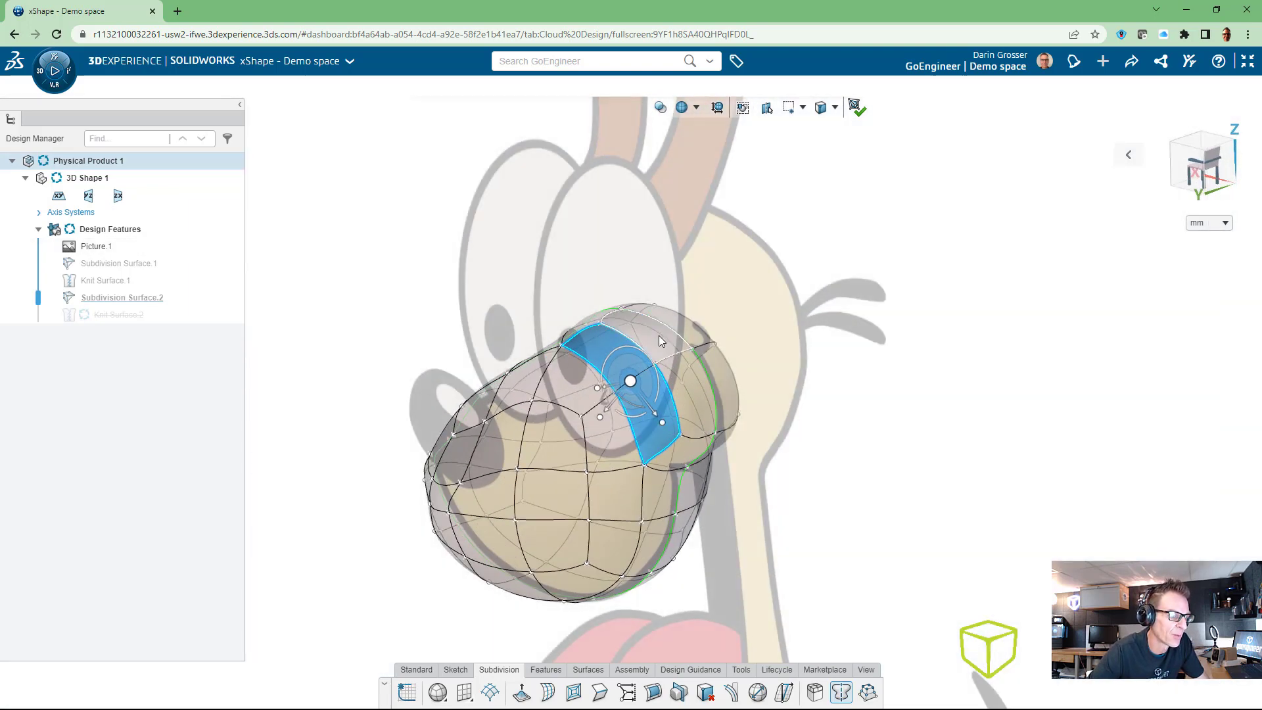
Extrude the two end faces beside the symmetry line at the upper back of the muzzle
{"action": "left_click", "coordinate": [659, 335]}
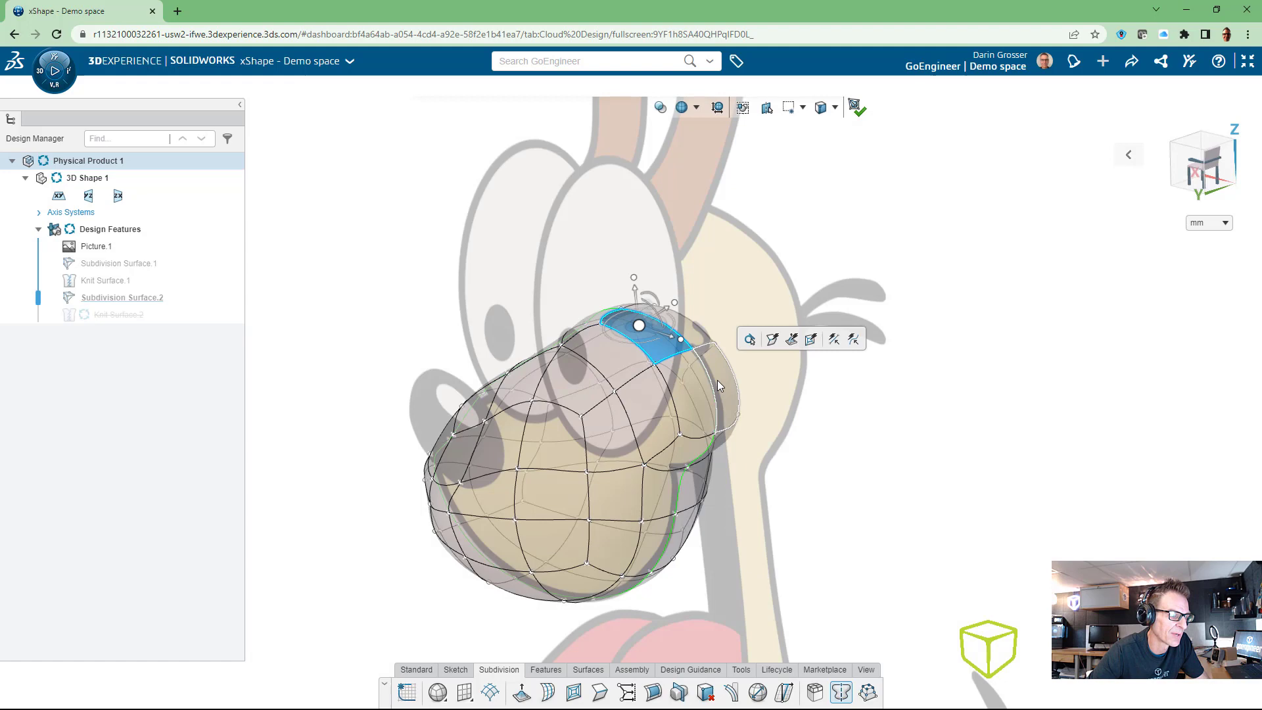
{"action": "left_click", "coordinate": [680, 381]}
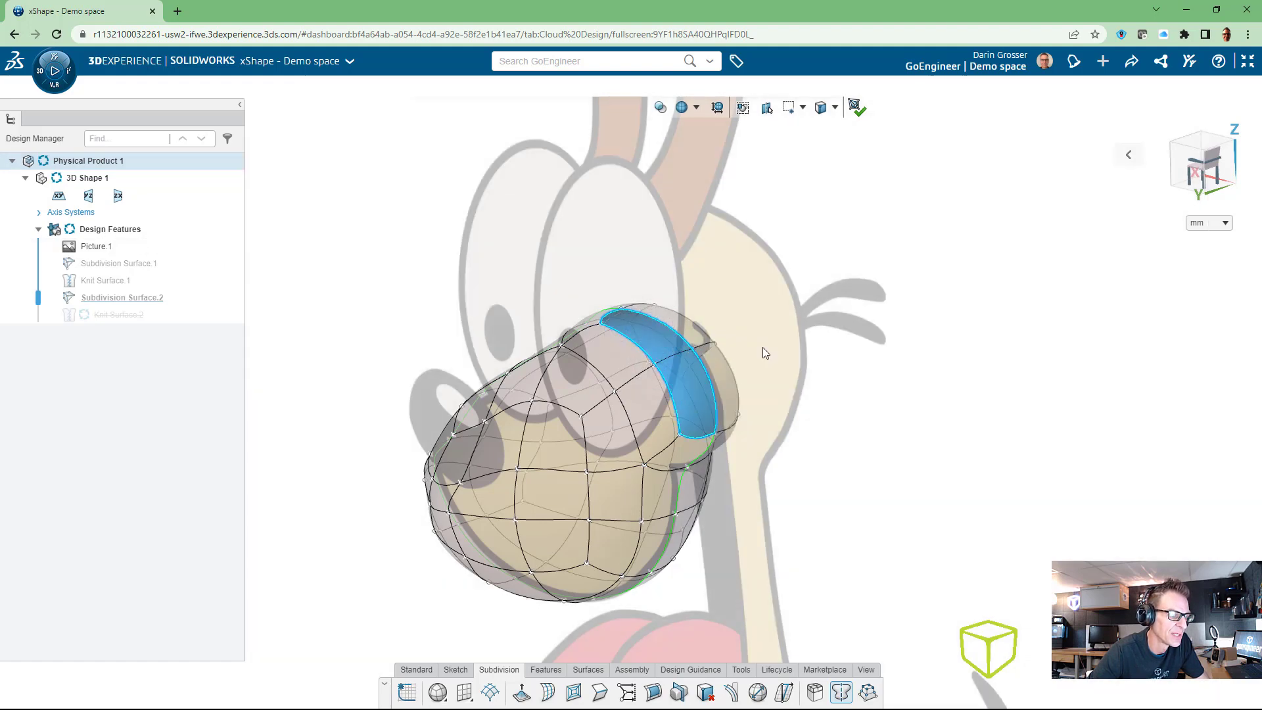
{"action": "left_click", "coordinate": [900, 429]}
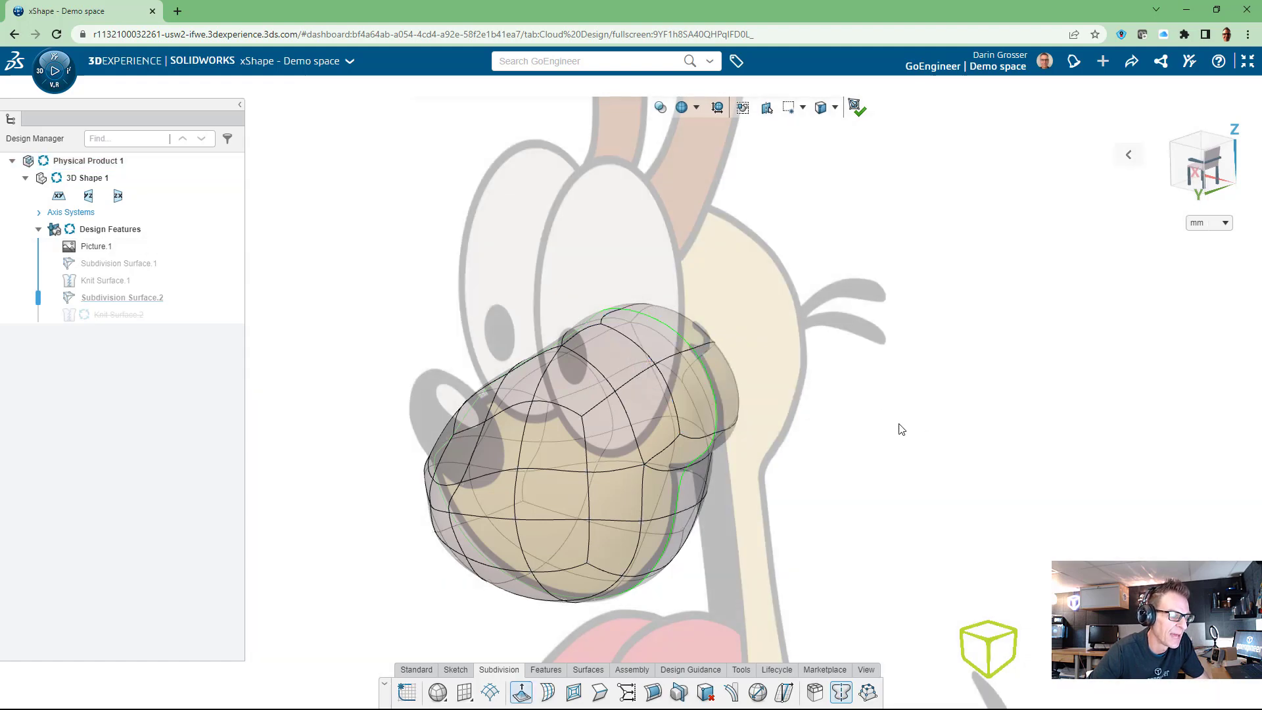
{"action": "key", "text": "ctrl+z"}
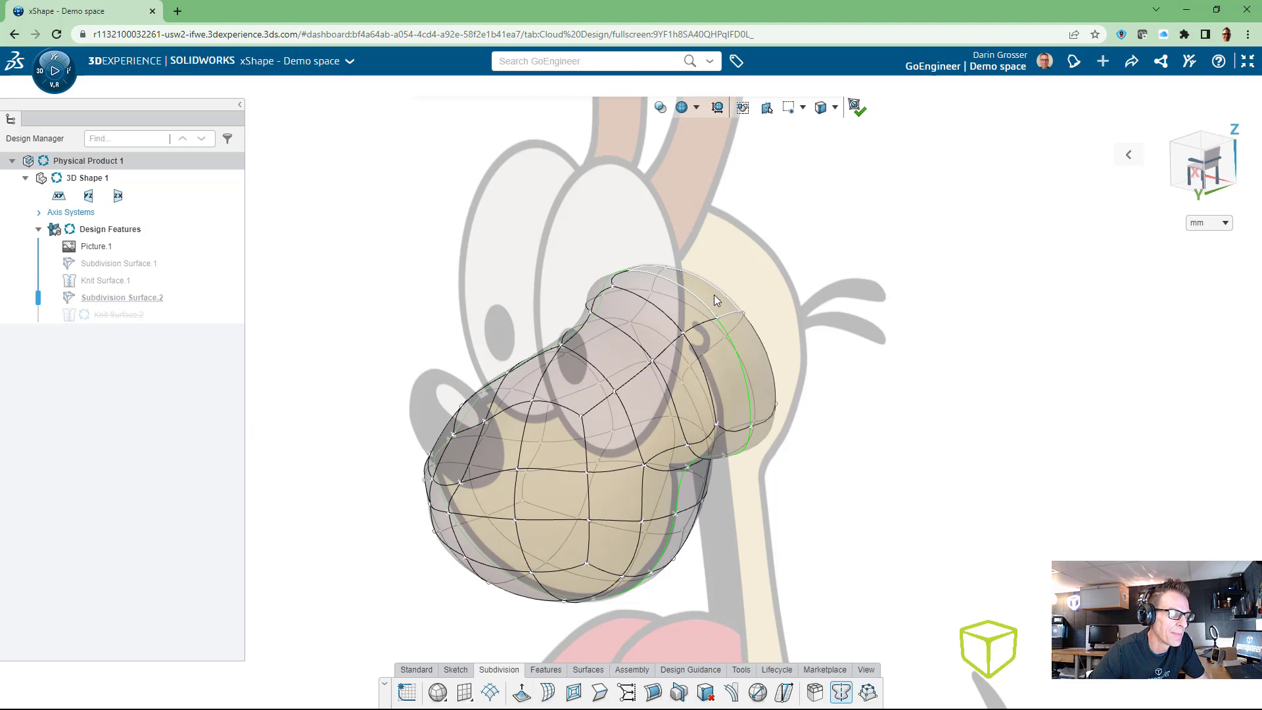
Move the two new end faces up and back to the rear outline of the head in the picture
{"action": "left_click", "coordinate": [712, 297]}
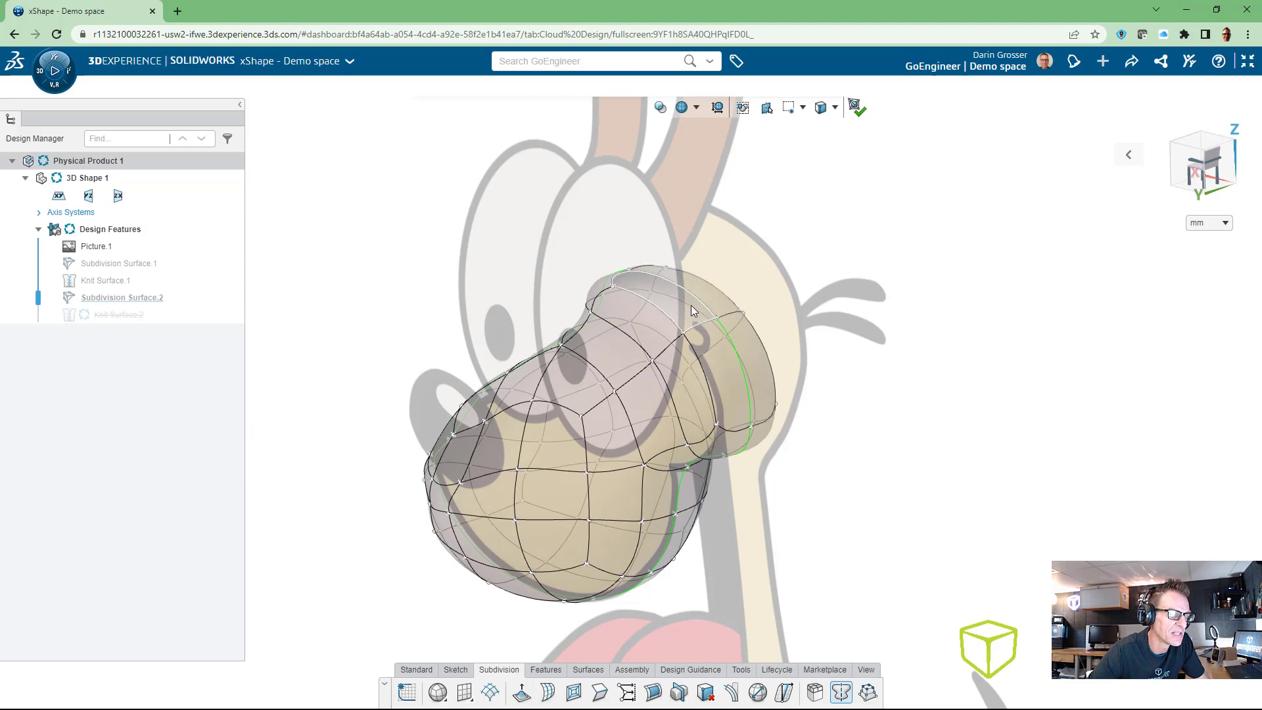
{"action": "double_click", "coordinate": [716, 363]}
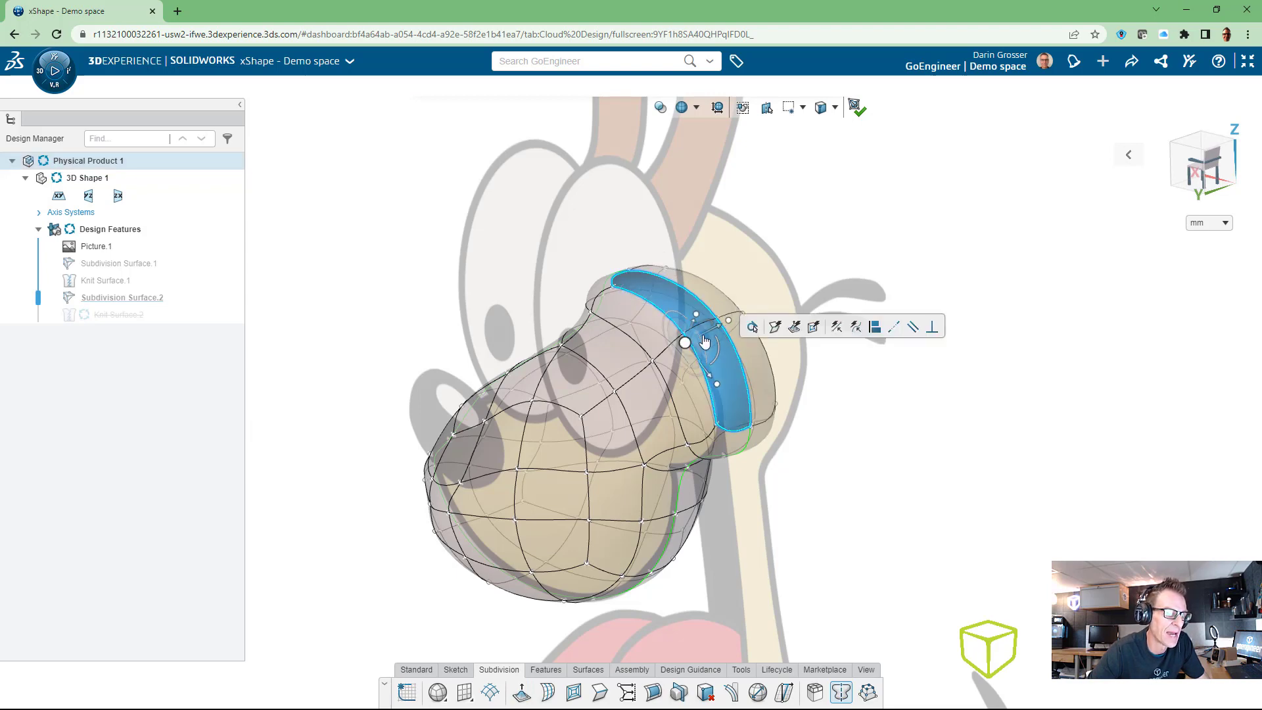
{"action": "middle_click_drag", "start_coordinate": [749, 365], "coordinate": [719, 386]}
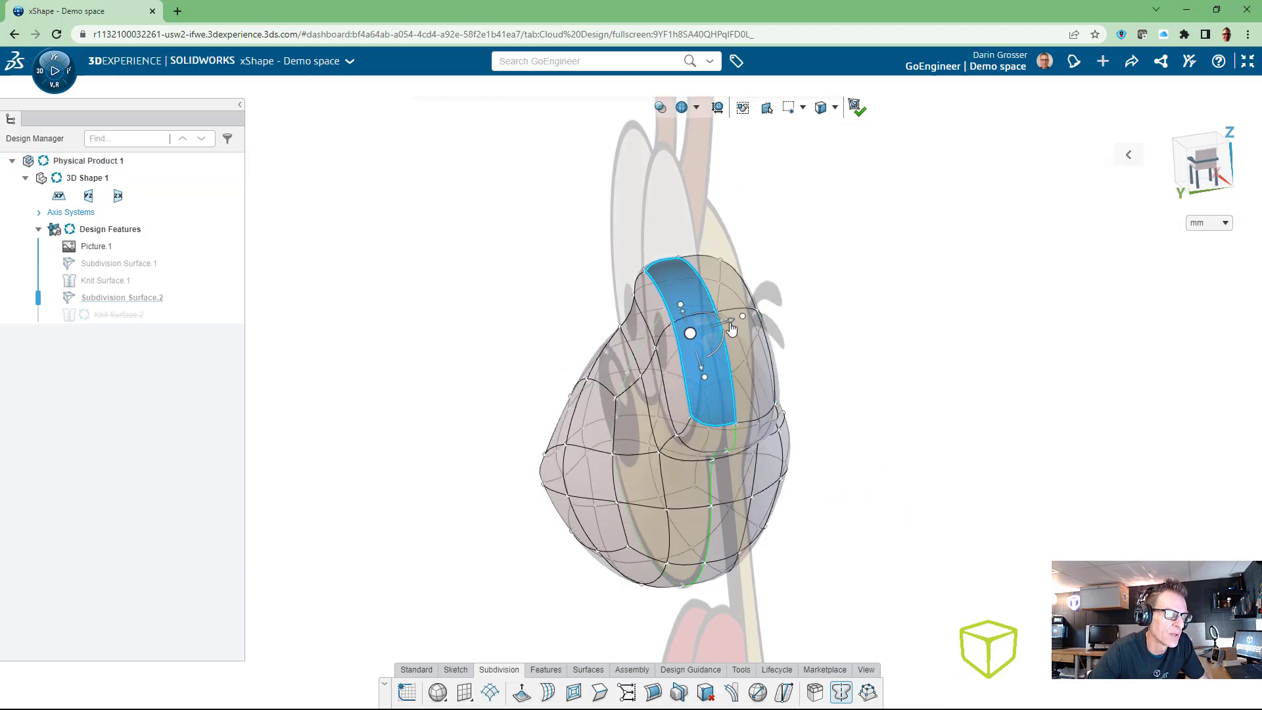
{"action": "mouse_move", "coordinate": [732, 329]}
{"action": "left_mouse_down"}
{"action": "mouse_move", "coordinate": [789, 311]}
{"action": "mouse_move", "coordinate": [753, 316]}
{"action": "left_mouse_up"}
{"action": "middle_click_drag", "start_coordinate": [707, 350], "coordinate": [819, 351]}
{"action": "left_click_drag", "start_coordinate": [692, 309], "coordinate": [766, 243]}
{"action": "mouse_move", "coordinate": [755, 347]}
{"action": "middle_mouse_down"}
{"action": "mouse_move", "coordinate": [642, 356]}
{"action": "mouse_move", "coordinate": [763, 344]}
{"action": "mouse_move", "coordinate": [755, 327]}
{"action": "mouse_move", "coordinate": [748, 344]}
{"action": "middle_mouse_up"}
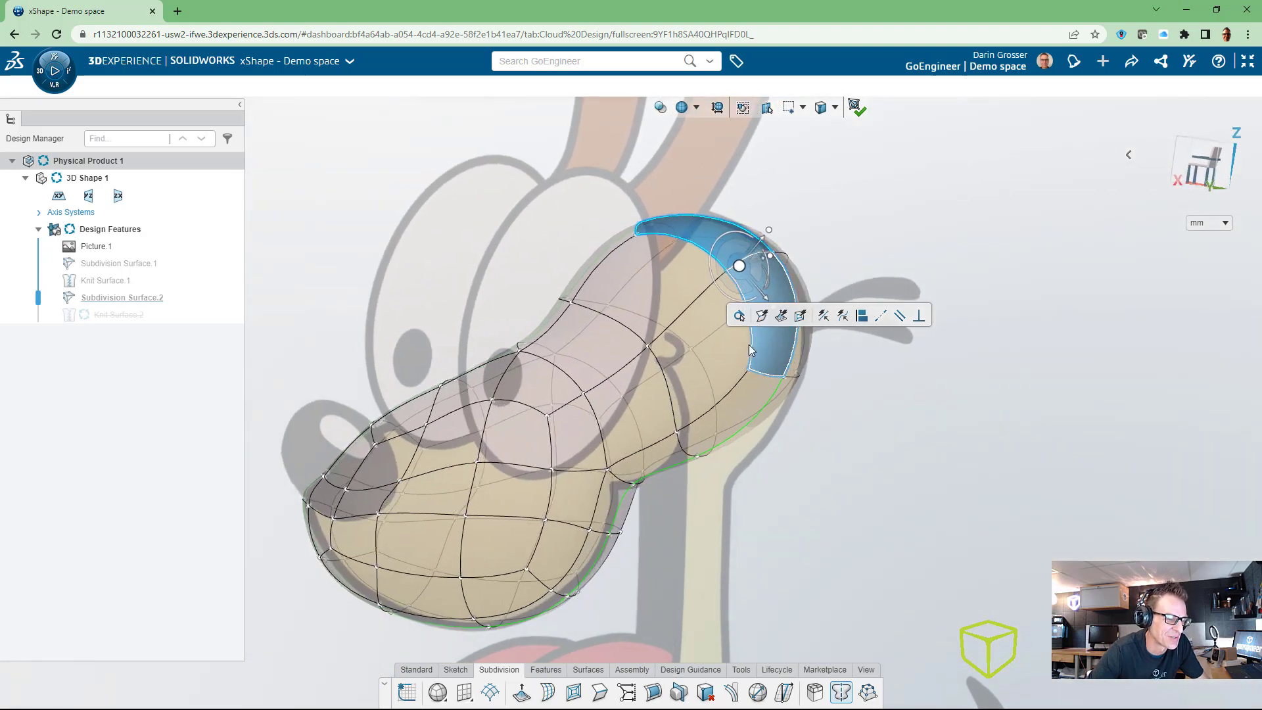
Move the underside face of the extruded head down and back to match the lower head outline in the picture
{"action": "left_click", "coordinate": [739, 411]}
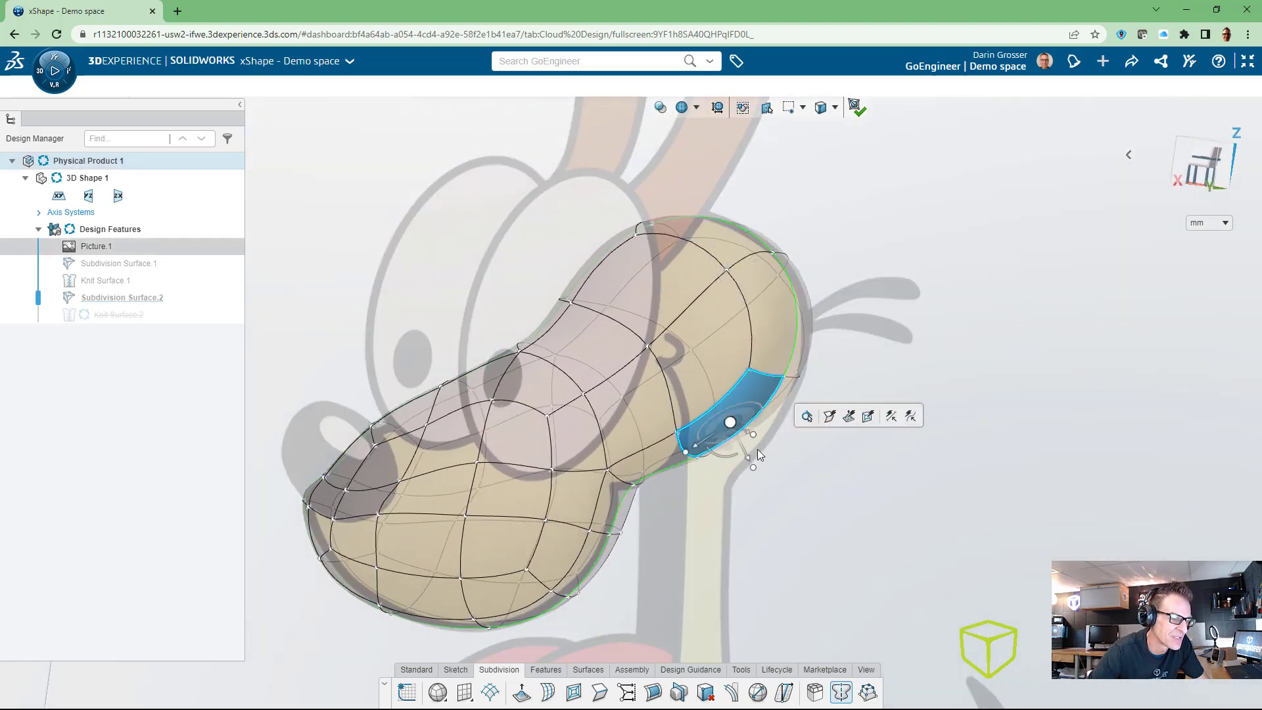
{"action": "left_click_drag", "start_coordinate": [750, 452], "coordinate": [771, 483]}
{"action": "middle_click_drag", "start_coordinate": [869, 479], "coordinate": [764, 464]}
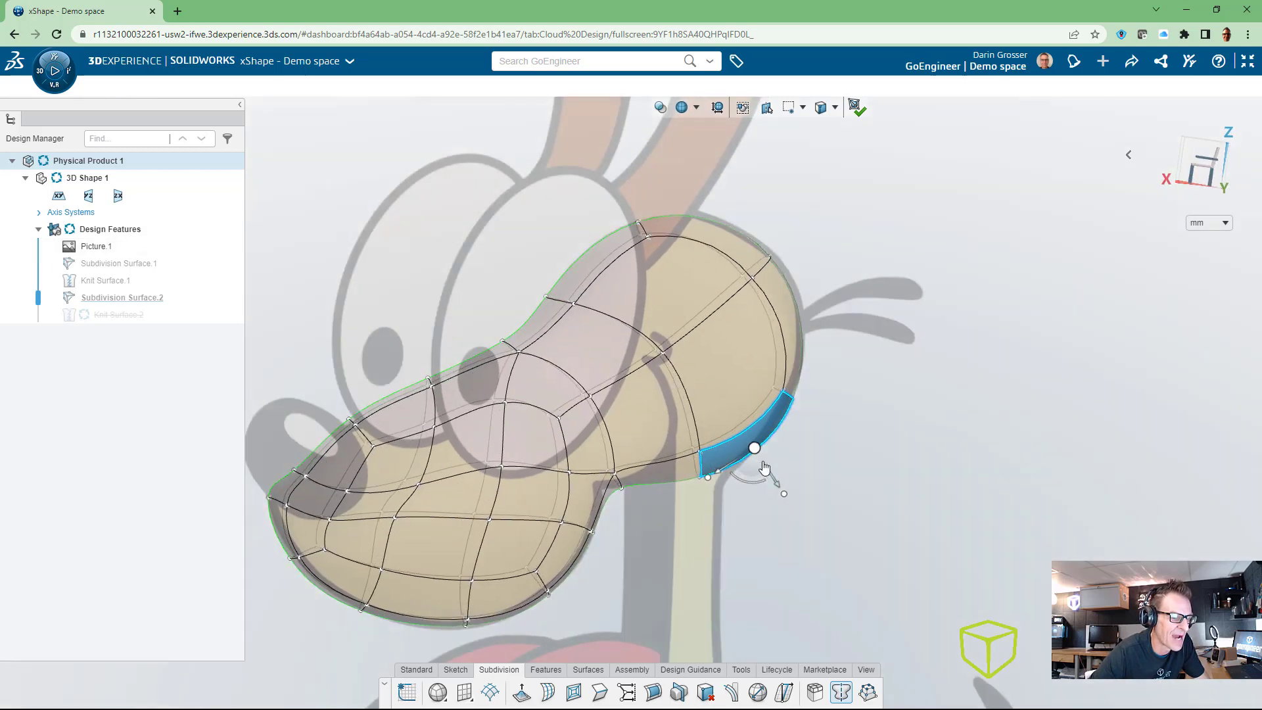
{"action": "left_click_drag", "start_coordinate": [757, 487], "coordinate": [765, 486]}
Select the two adjacent faces on the side of the head and set the manipulator orientation to XYZ
{"action": "middle_click_drag", "start_coordinate": [757, 301], "coordinate": [697, 306]}
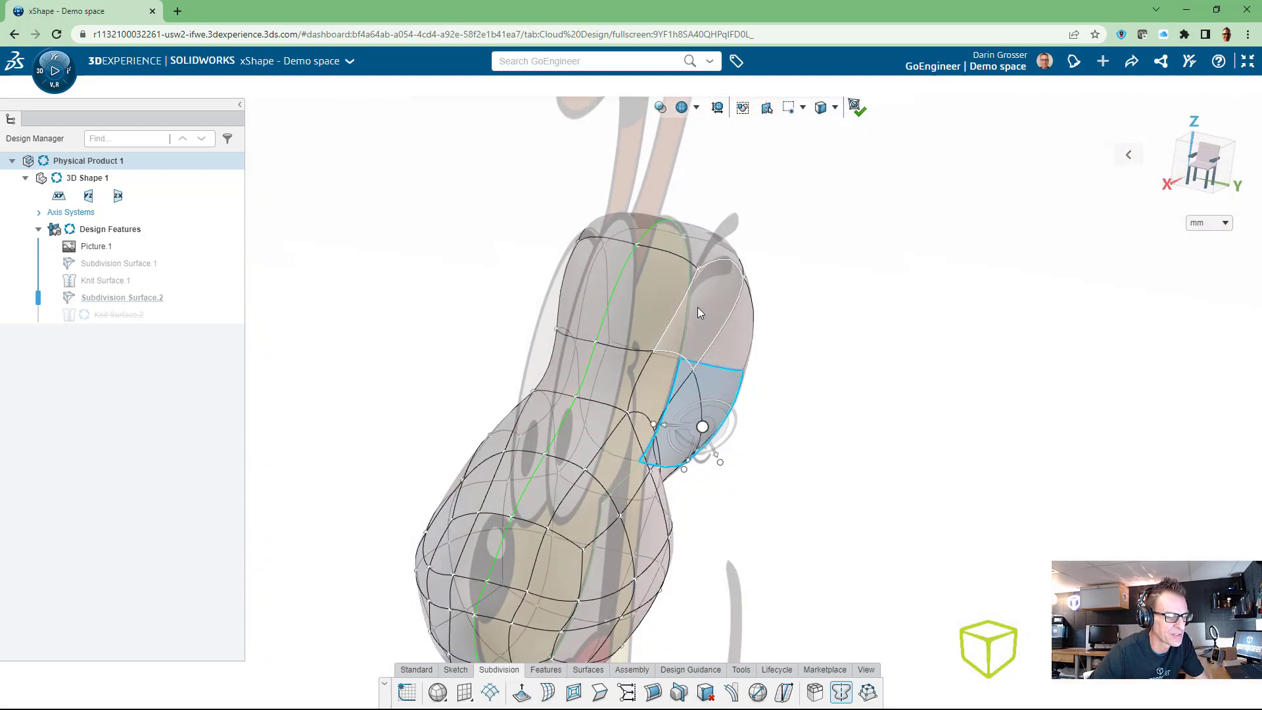
{"action": "left_click", "coordinate": [713, 312]}
{"action": "left_click", "coordinate": [728, 372], "text": "ctrl"}
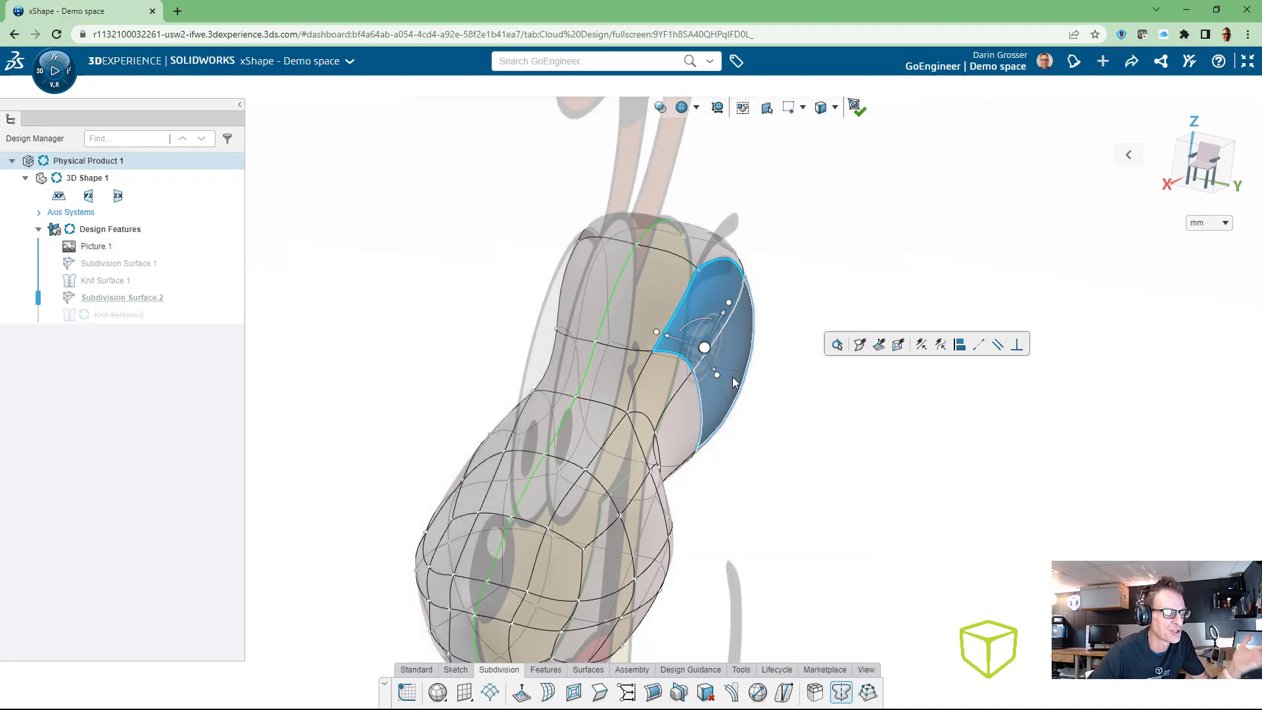
{"action": "mouse_move", "coordinate": [752, 395]}
{"action": "middle_mouse_down"}
{"action": "mouse_move", "coordinate": [637, 366]}
{"action": "mouse_move", "coordinate": [716, 395]}
{"action": "mouse_move", "coordinate": [767, 375]}
{"action": "mouse_move", "coordinate": [749, 358]}
{"action": "mouse_move", "coordinate": [767, 329]}
{"action": "mouse_move", "coordinate": [778, 414]}
{"action": "mouse_move", "coordinate": [762, 412]}
{"action": "middle_mouse_up"}
{"action": "scroll", "coordinate": [705, 325], "scroll_direction": "up", "scroll_amount": 3}
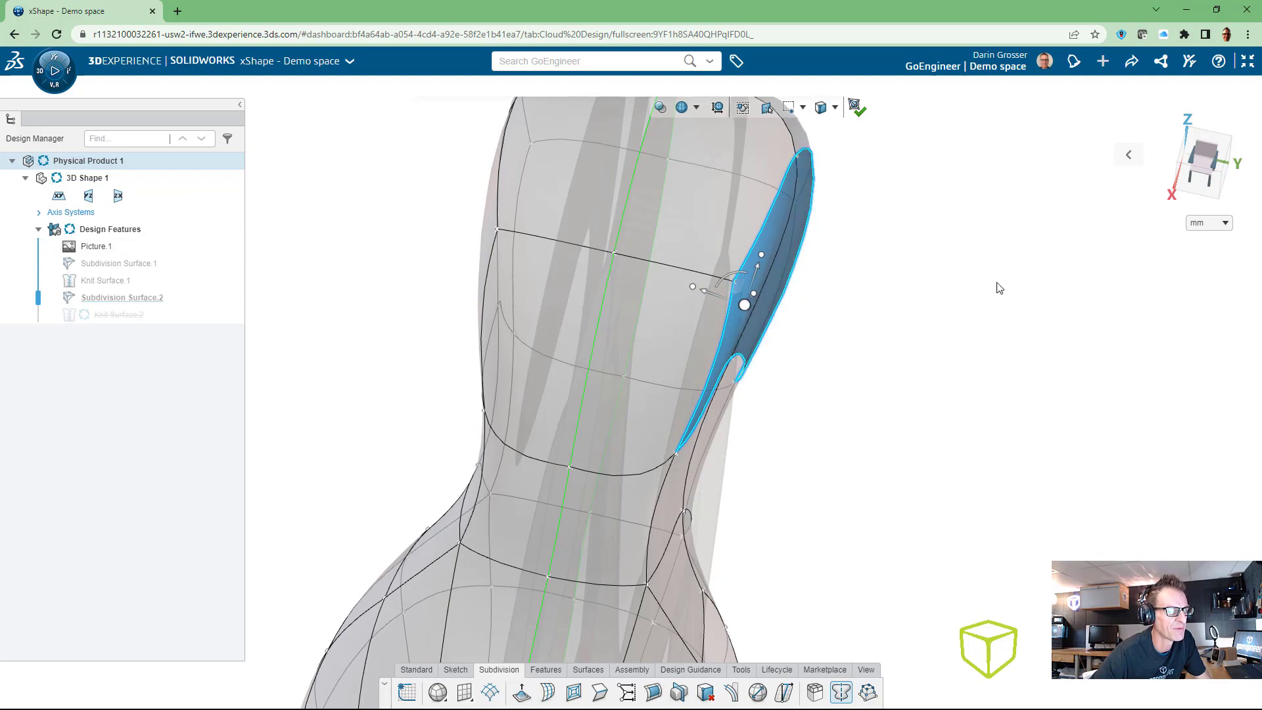
{"action": "middle_click_drag", "start_coordinate": [743, 264], "coordinate": [663, 275]}
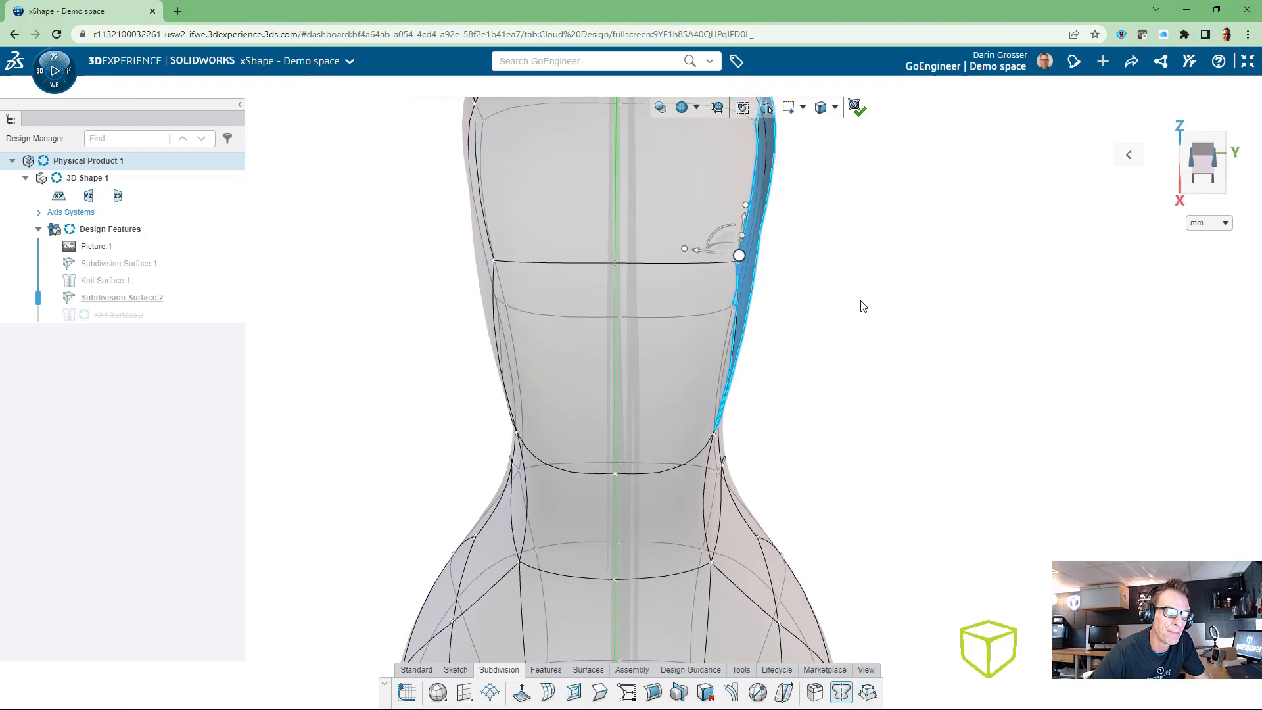
{"action": "right_click", "coordinate": [741, 261]}
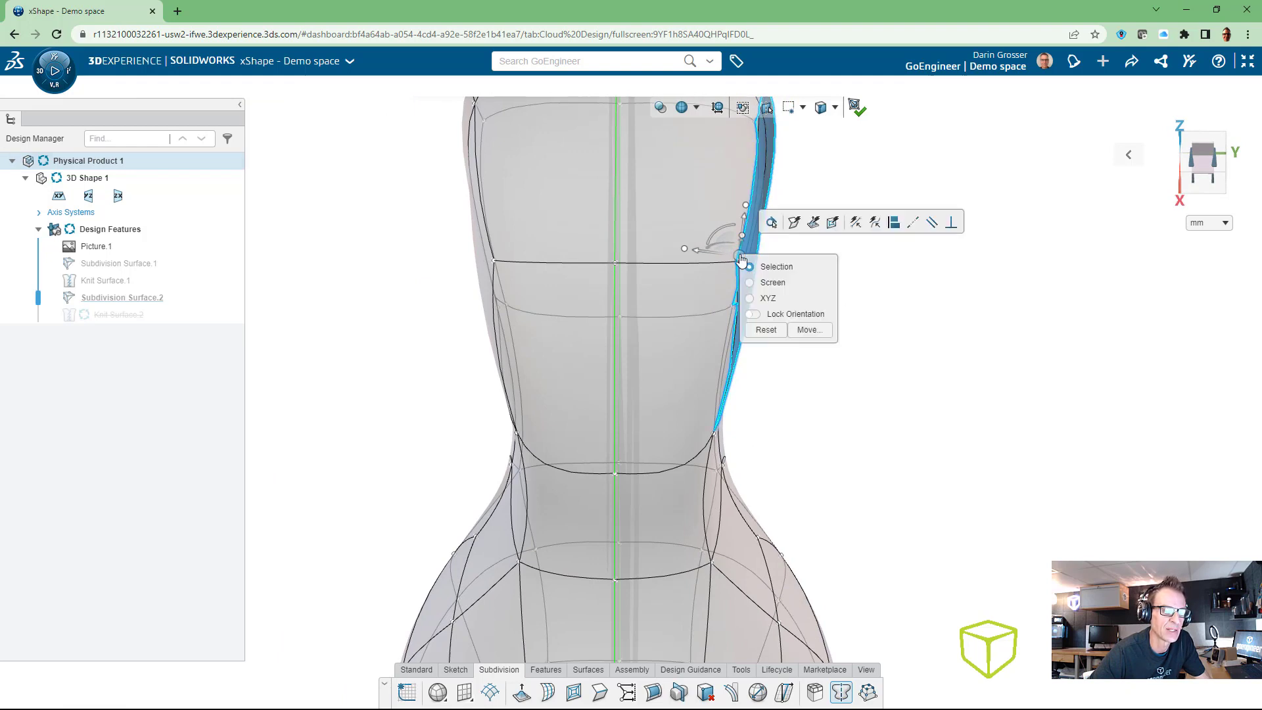
{"action": "left_click", "coordinate": [749, 299]}
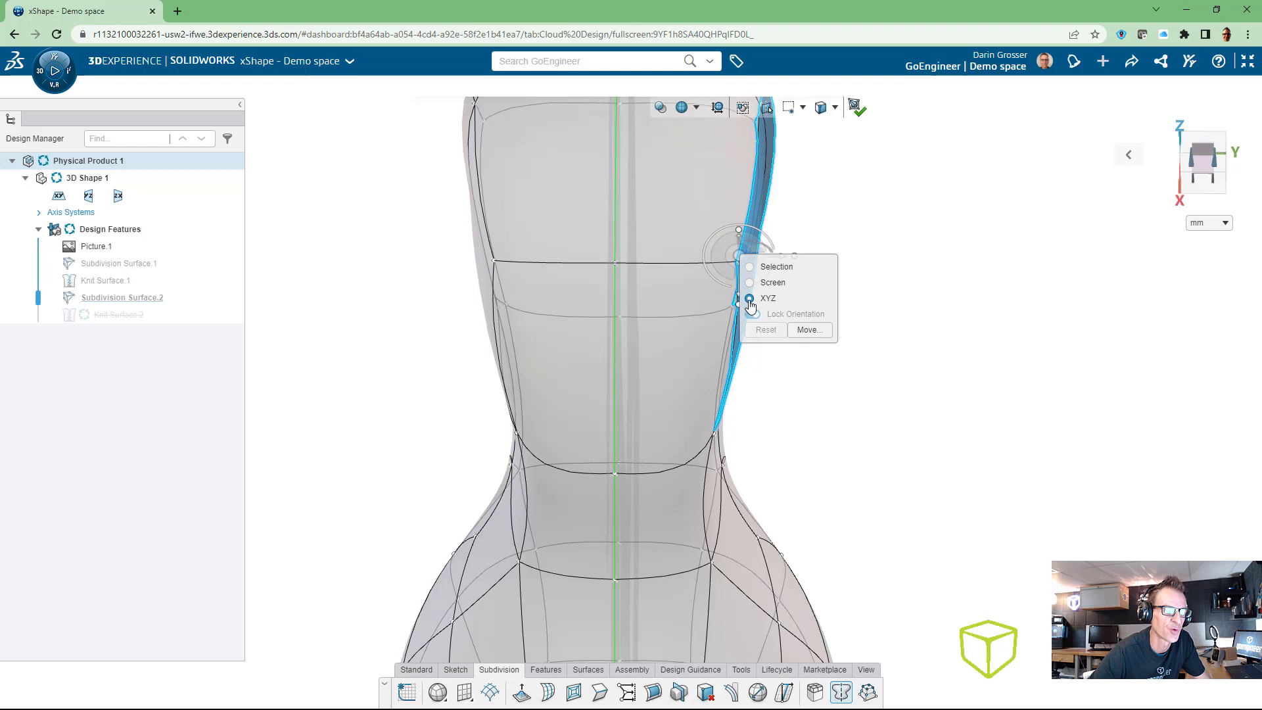
{"action": "left_click", "coordinate": [802, 234]}
Move the head's front side vertex slightly outward along Y, and pull the head's side faces outward about 7.5 mm
{"action": "left_click", "coordinate": [736, 262]}
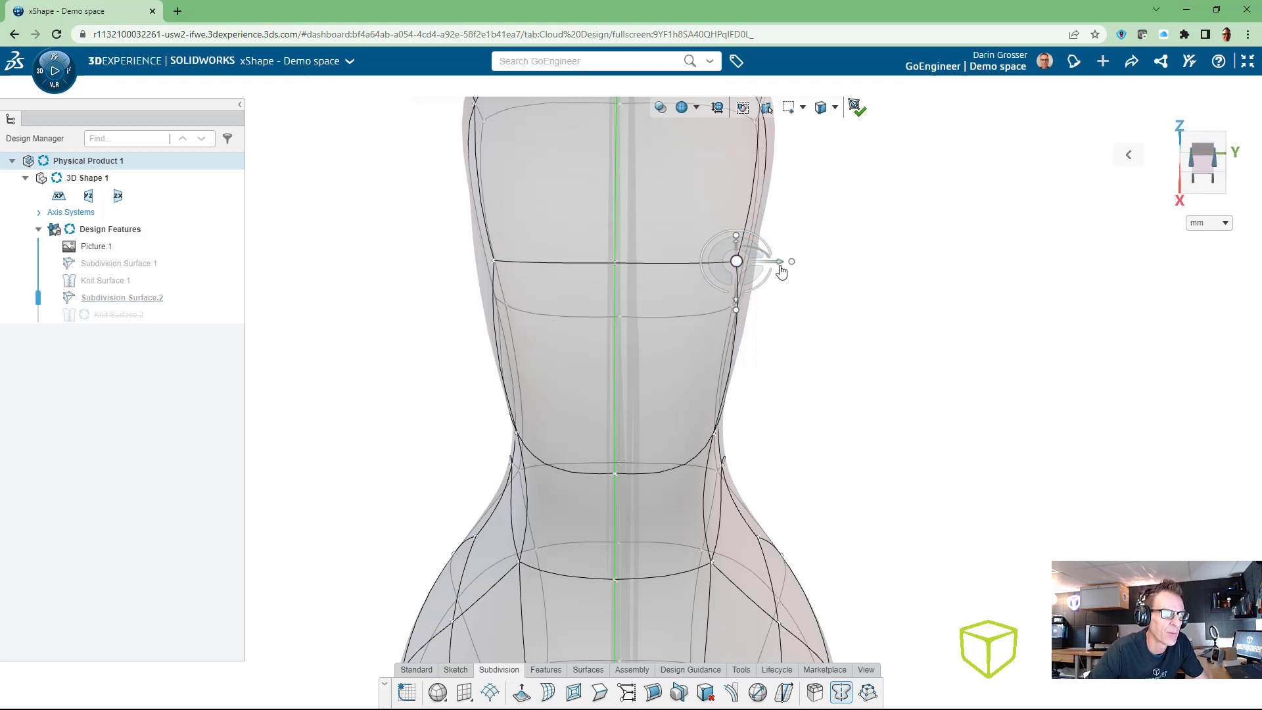
{"action": "mouse_move", "coordinate": [780, 270]}
{"action": "left_mouse_down"}
{"action": "mouse_move", "coordinate": [913, 285]}
{"action": "mouse_move", "coordinate": [746, 273]}
{"action": "mouse_move", "coordinate": [785, 275]}
{"action": "left_mouse_up"}
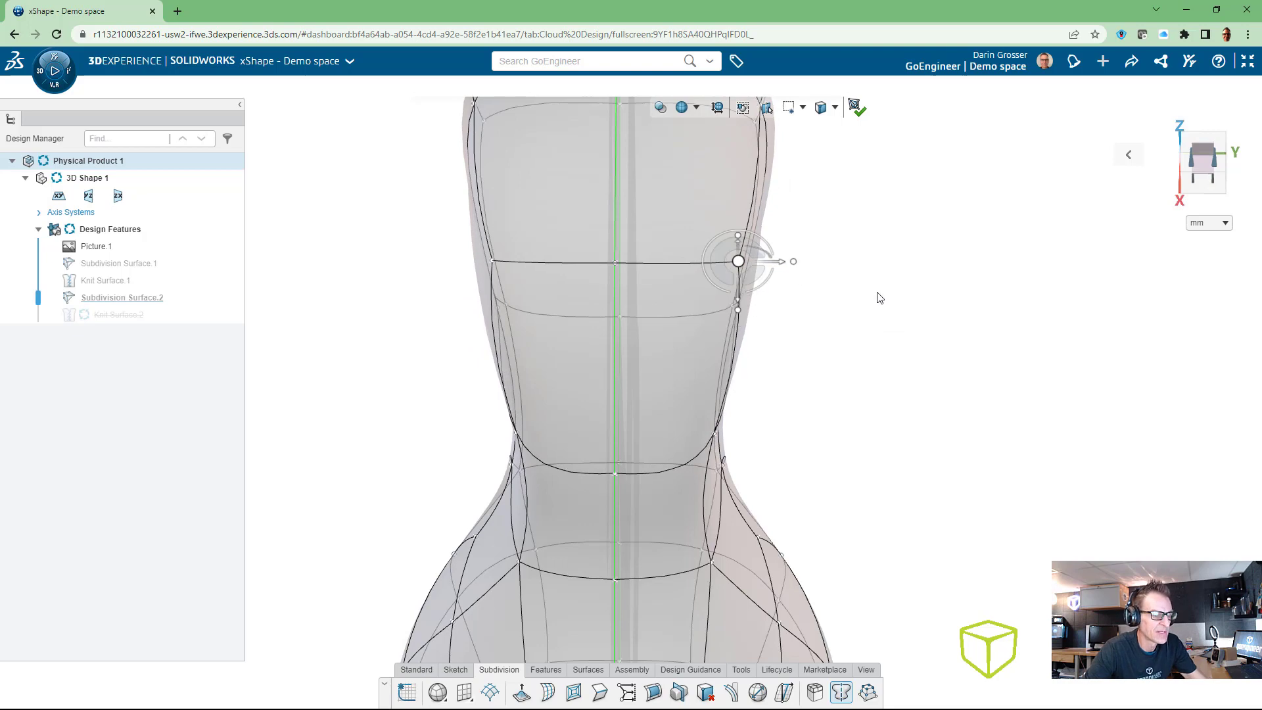
{"action": "middle_click_drag", "start_coordinate": [812, 341], "coordinate": [525, 266]}
{"action": "left_click", "coordinate": [524, 266]}
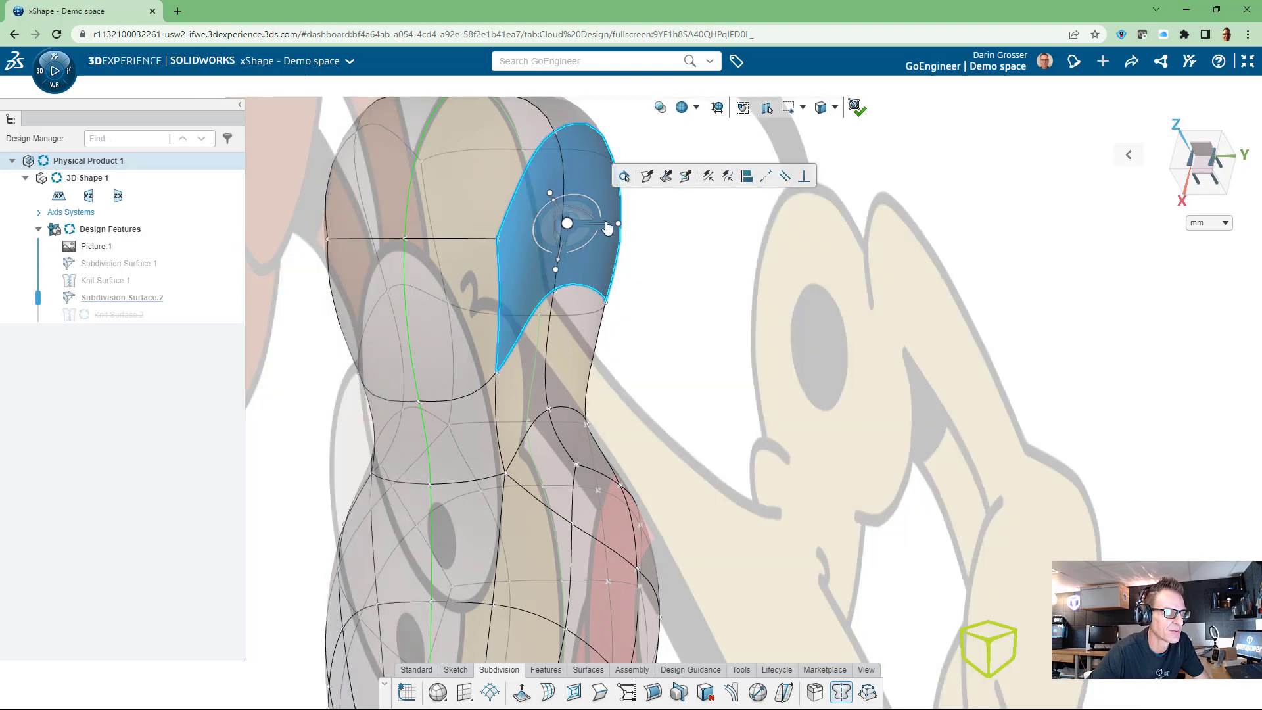
{"action": "left_click_drag", "start_coordinate": [614, 225], "coordinate": [651, 242]}
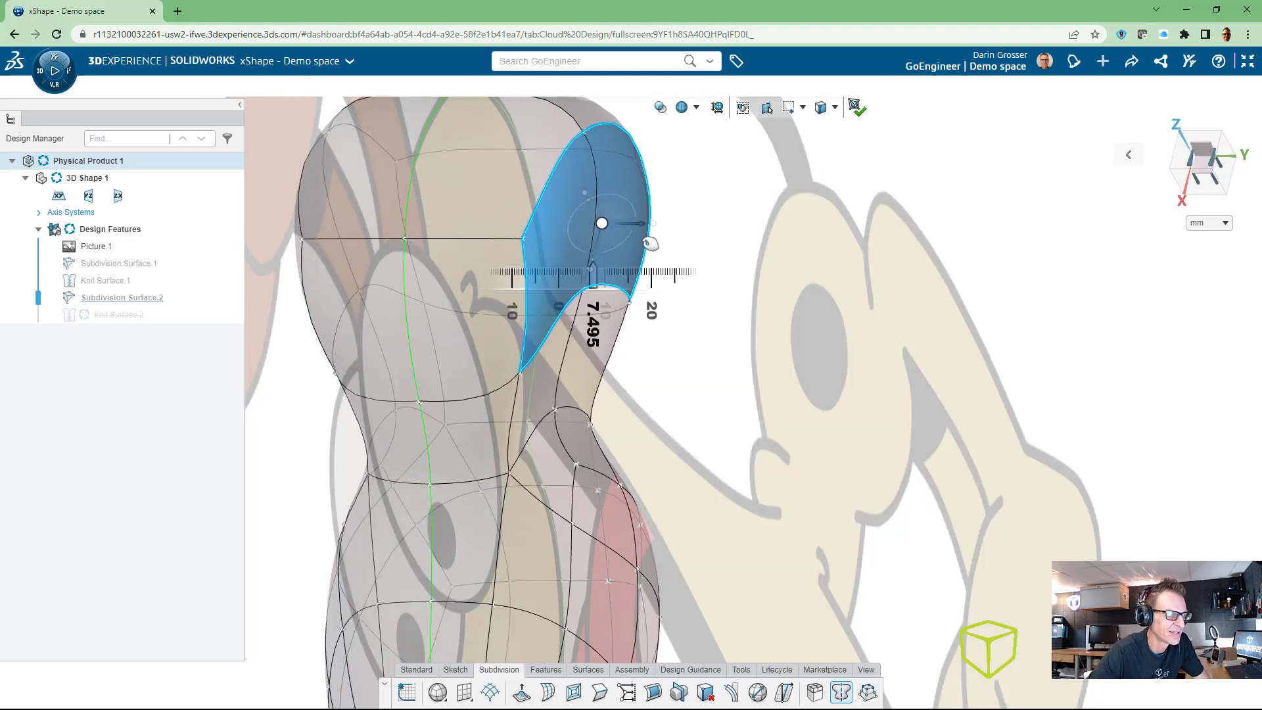
{"action": "scroll", "coordinate": [709, 272], "scroll_direction": "down", "scroll_amount": 3}
{"action": "middle_click_drag", "start_coordinate": [710, 273], "coordinate": [661, 399]}
{"action": "middle_click_drag", "start_coordinate": [494, 334], "coordinate": [491, 335]}
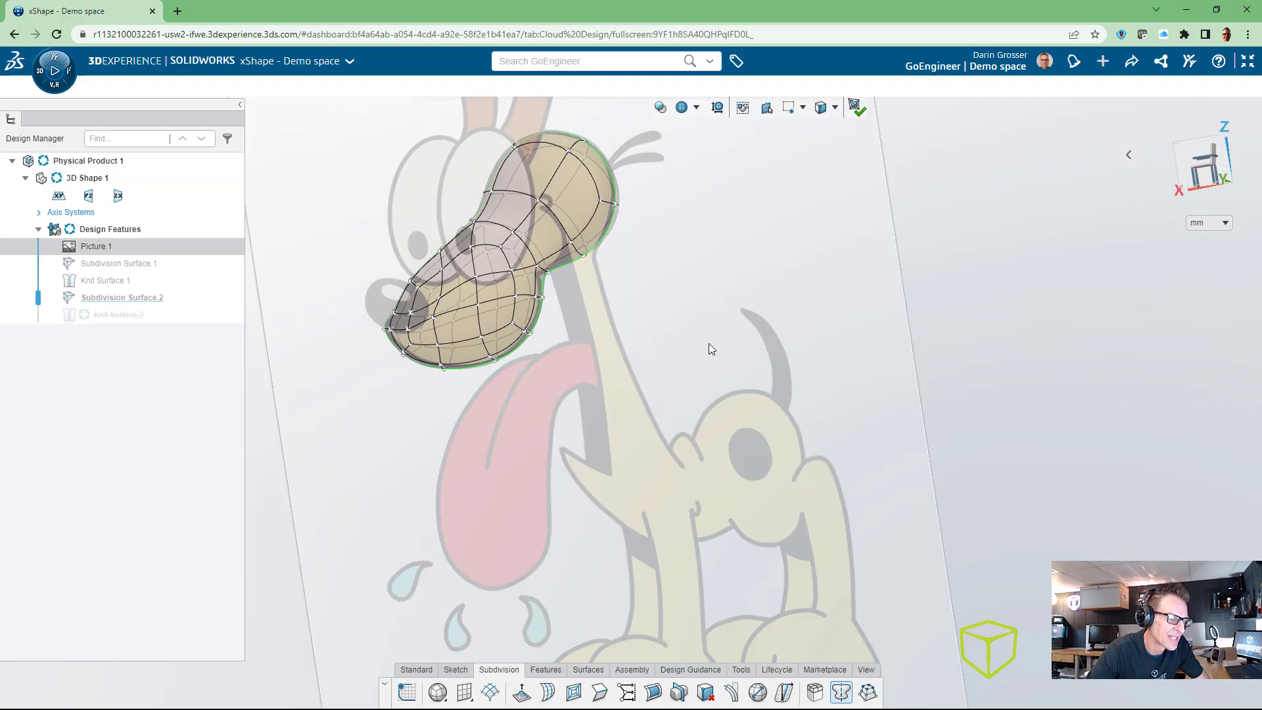
Hide Picture.1 so the faces on the underside of the head are clear to select
{"action": "middle_click_drag", "start_coordinate": [708, 343], "coordinate": [614, 300]}
{"action": "scroll", "coordinate": [617, 329], "scroll_direction": "up", "scroll_amount": 4}
{"action": "scroll", "coordinate": [618, 300], "scroll_direction": "up", "scroll_amount": 3}
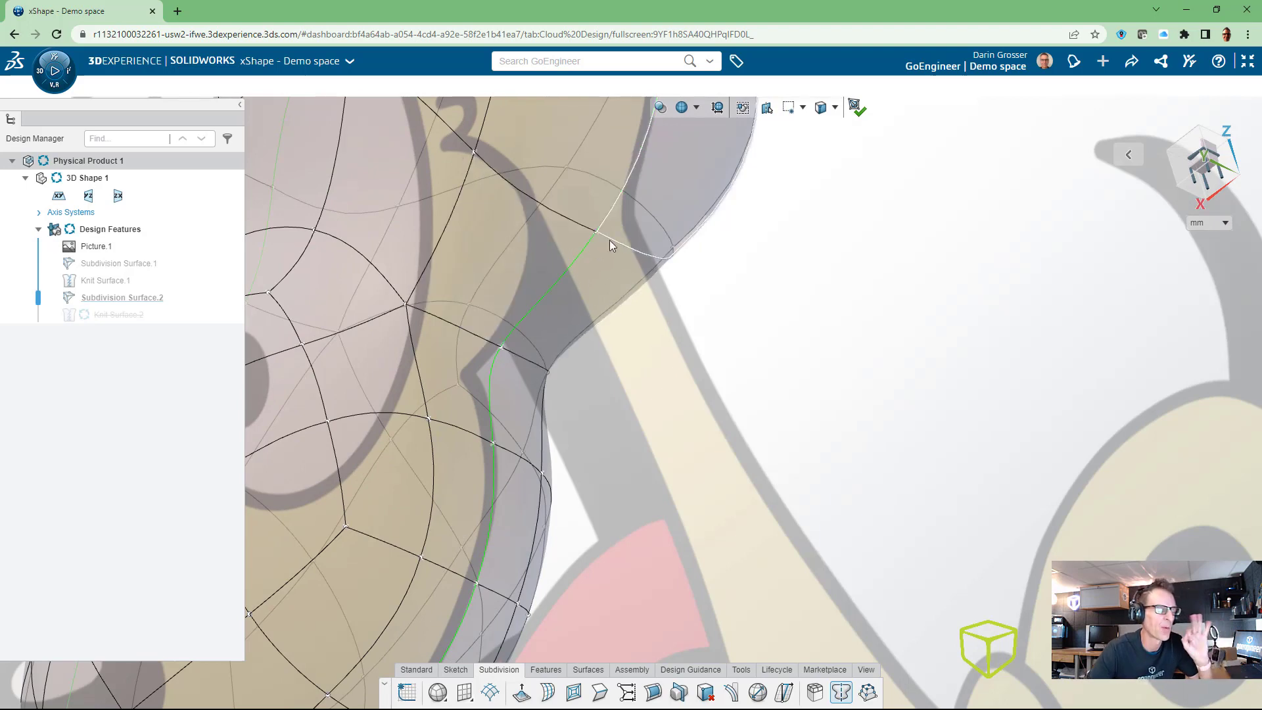
{"action": "left_click", "coordinate": [552, 247]}
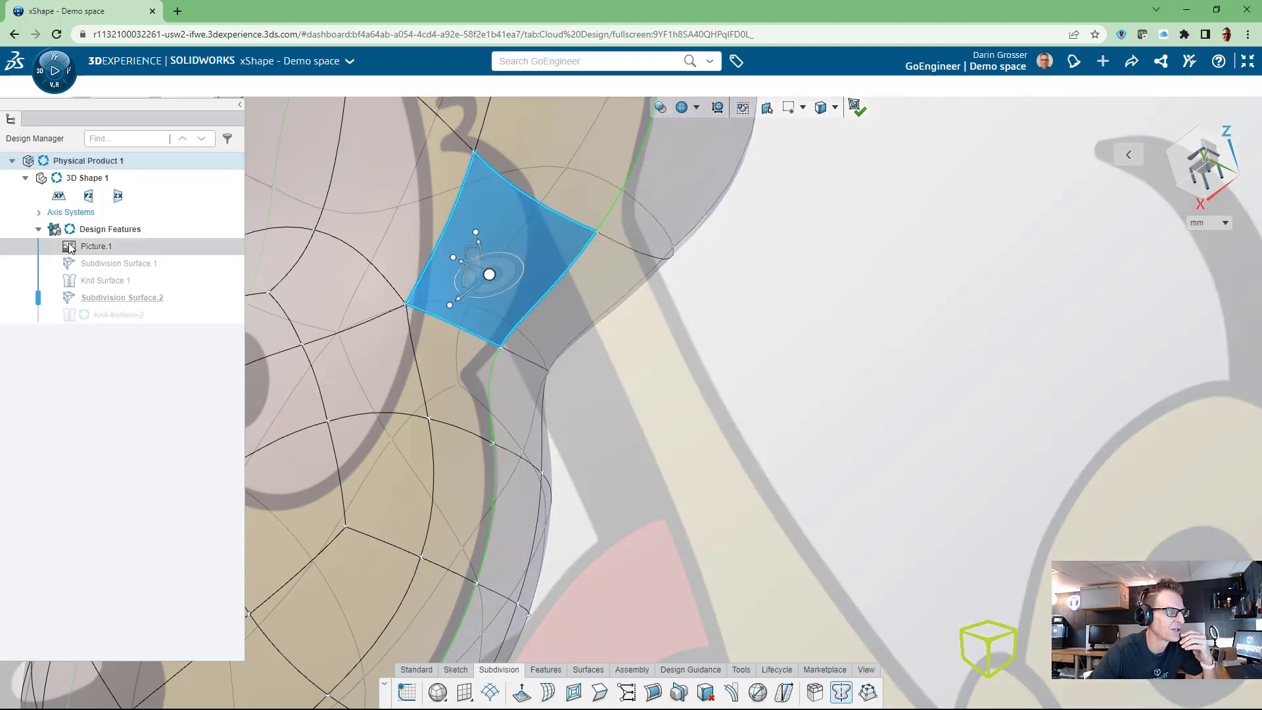
{"action": "double_click", "coordinate": [71, 247]}
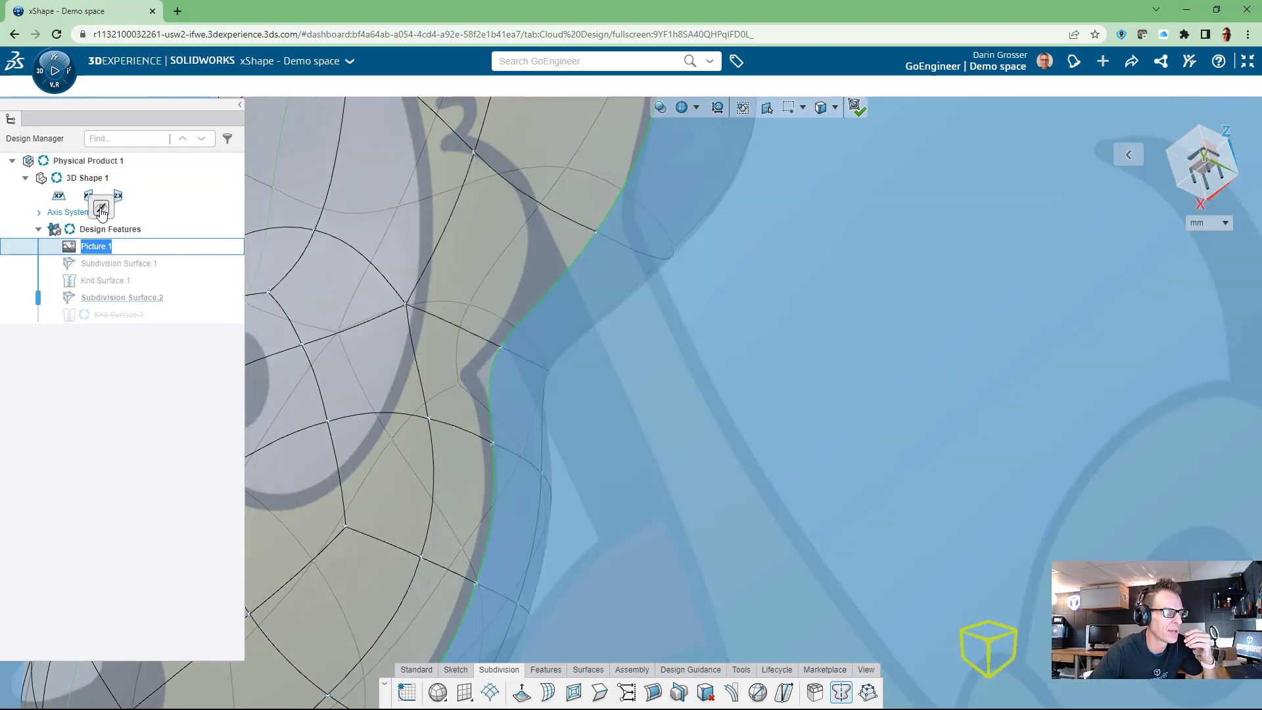
{"action": "left_click", "coordinate": [102, 207]}
Subdivide the two adjacent faces on the underside of the head, just behind the muzzle
{"action": "left_click", "coordinate": [556, 255]}
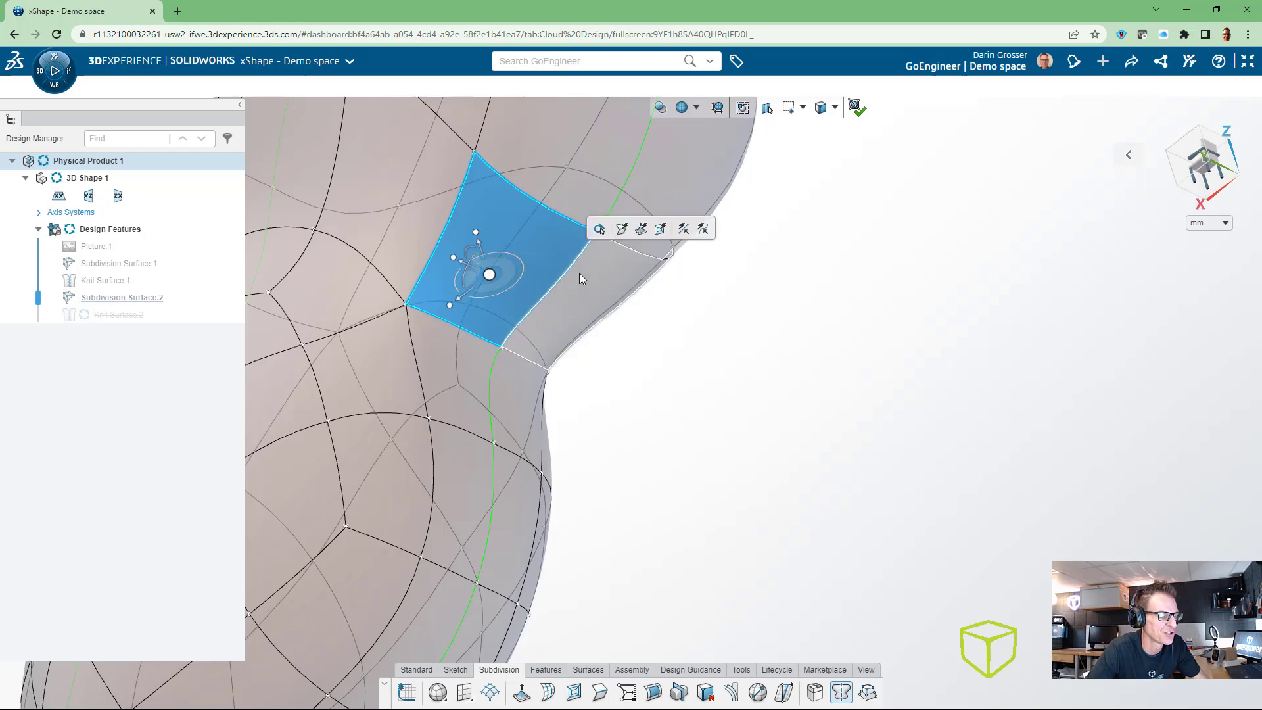
{"action": "scroll", "coordinate": [578, 274], "scroll_direction": "up", "scroll_amount": 4}
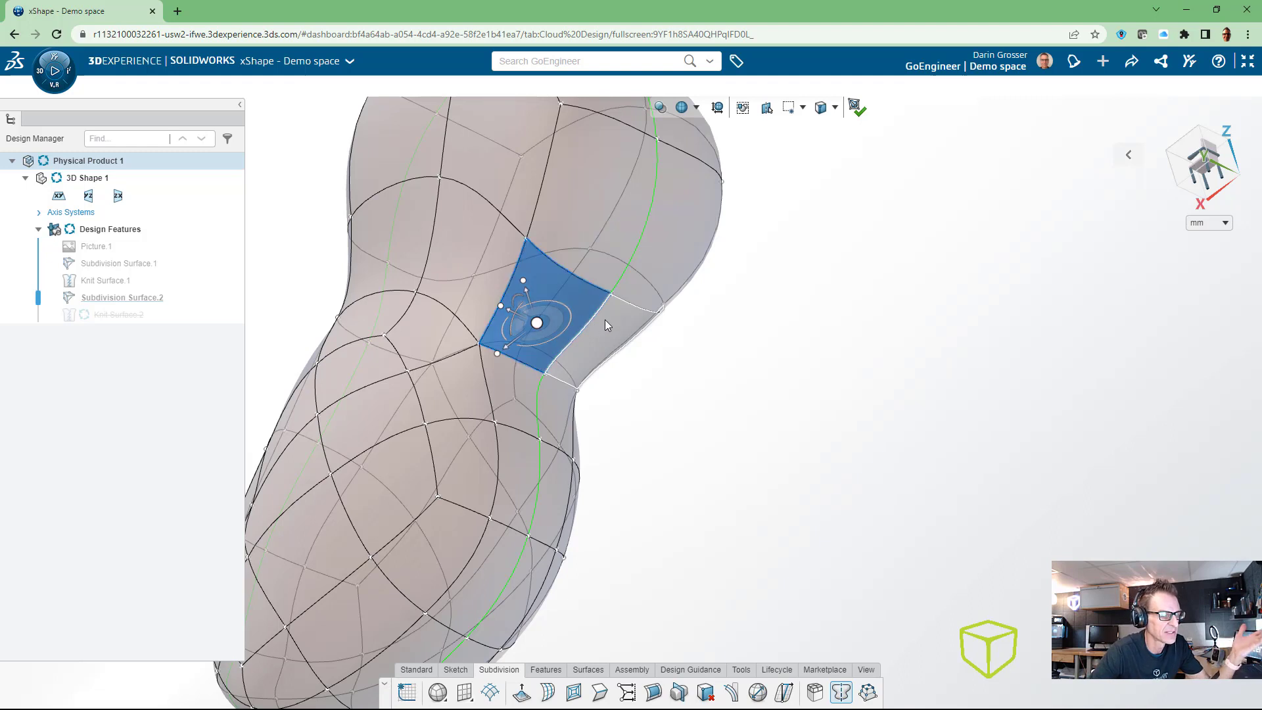
{"action": "left_click", "coordinate": [584, 297], "text": "ctrl"}
{"action": "left_click", "coordinate": [583, 297], "text": "ctrl"}
{"action": "left_click", "coordinate": [619, 329], "text": "ctrl"}
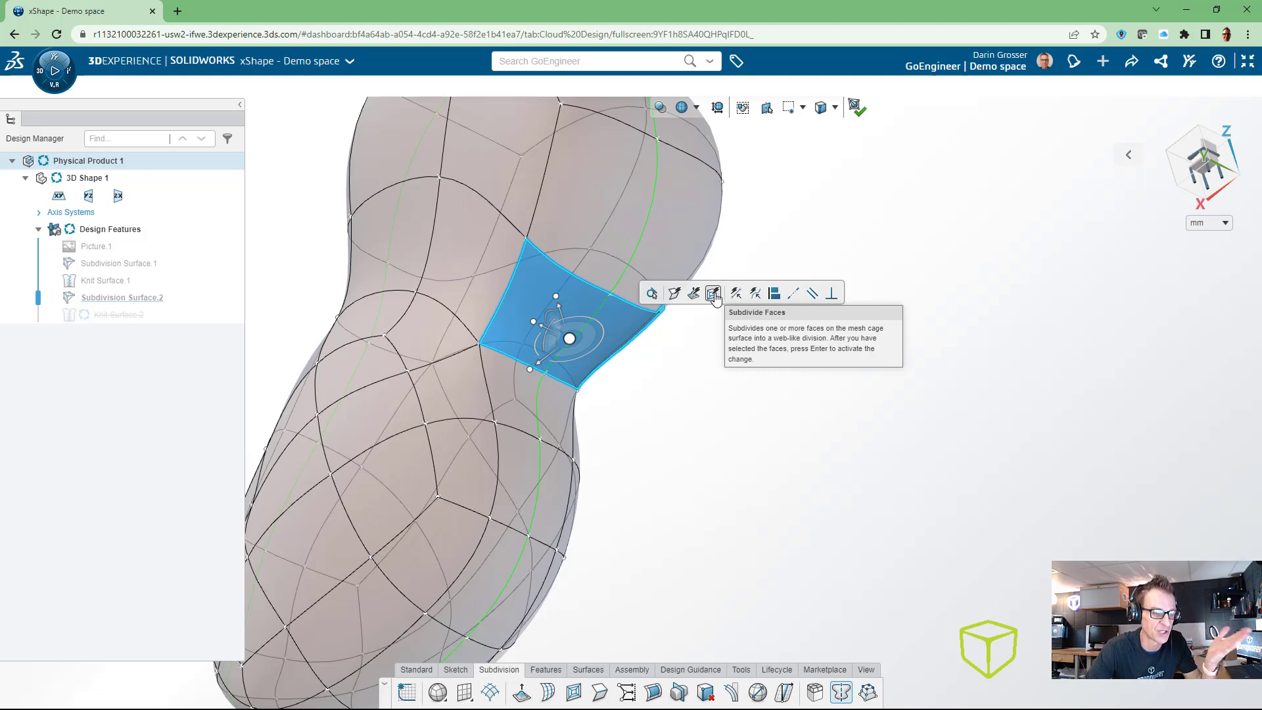
{"action": "left_click", "coordinate": [713, 294]}
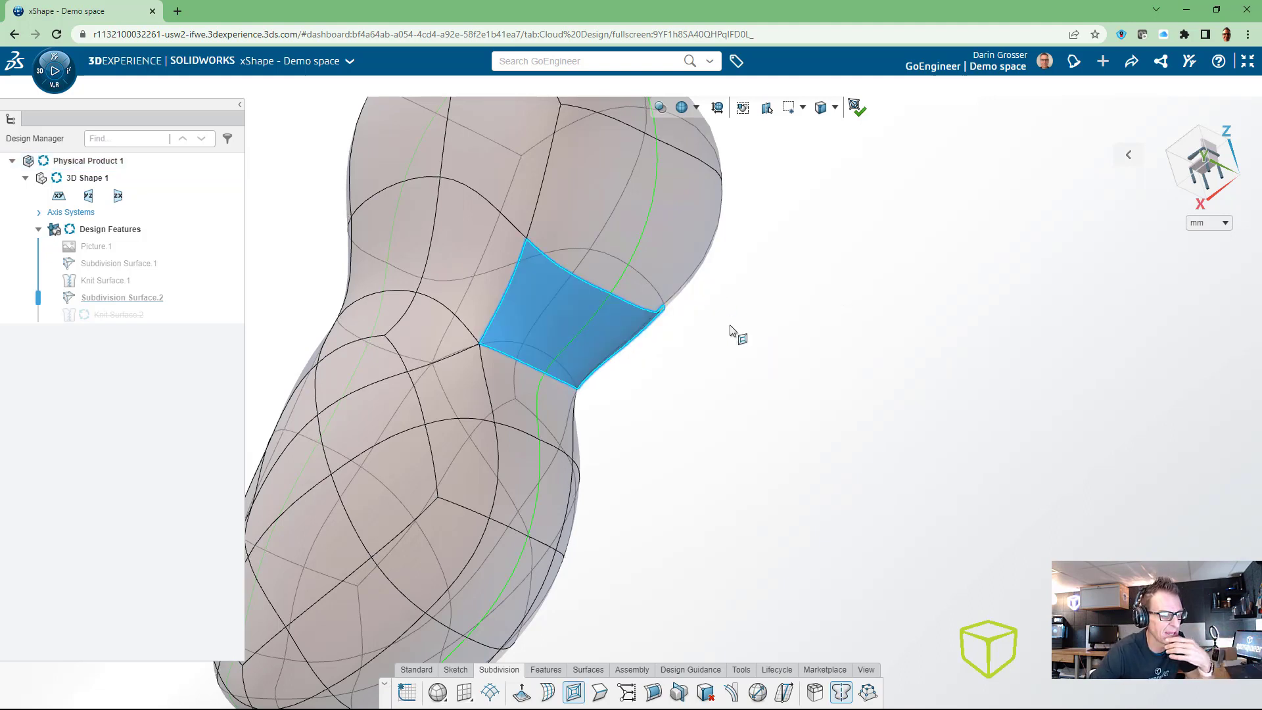
{"action": "key", "text": "Return"}
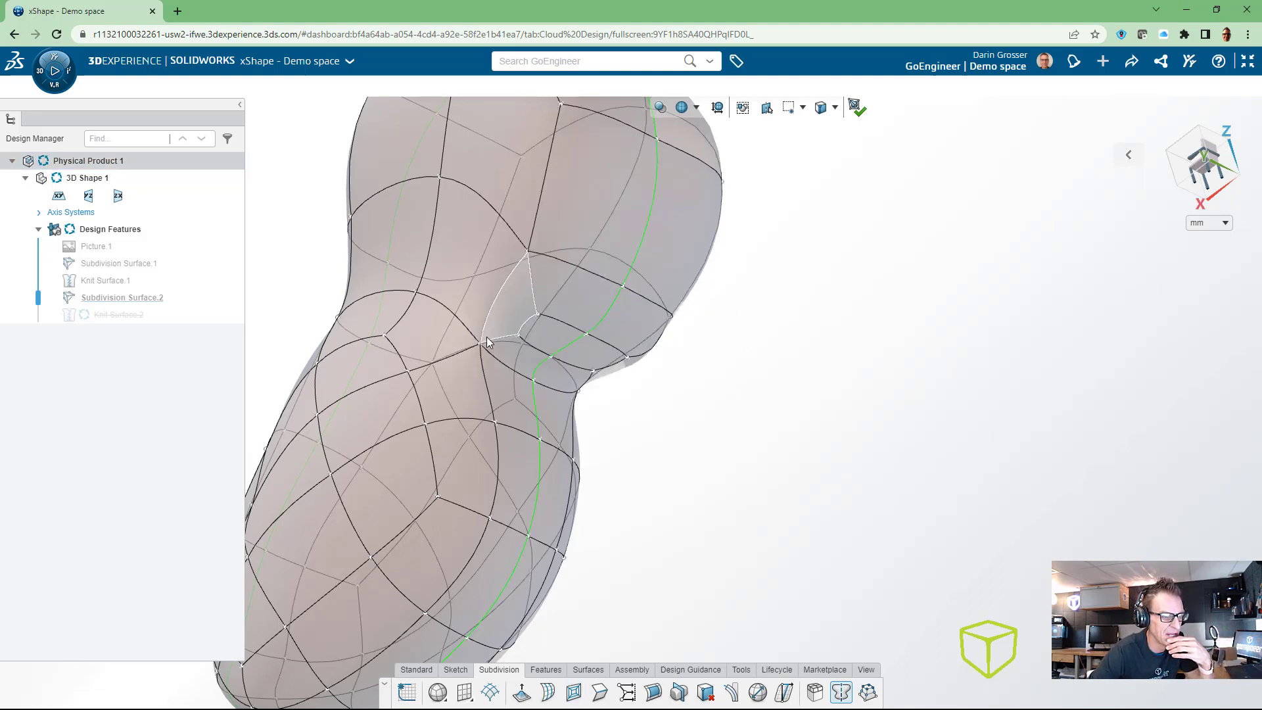
{"action": "left_click", "coordinate": [557, 281]}
{"action": "left_click", "coordinate": [530, 297]}
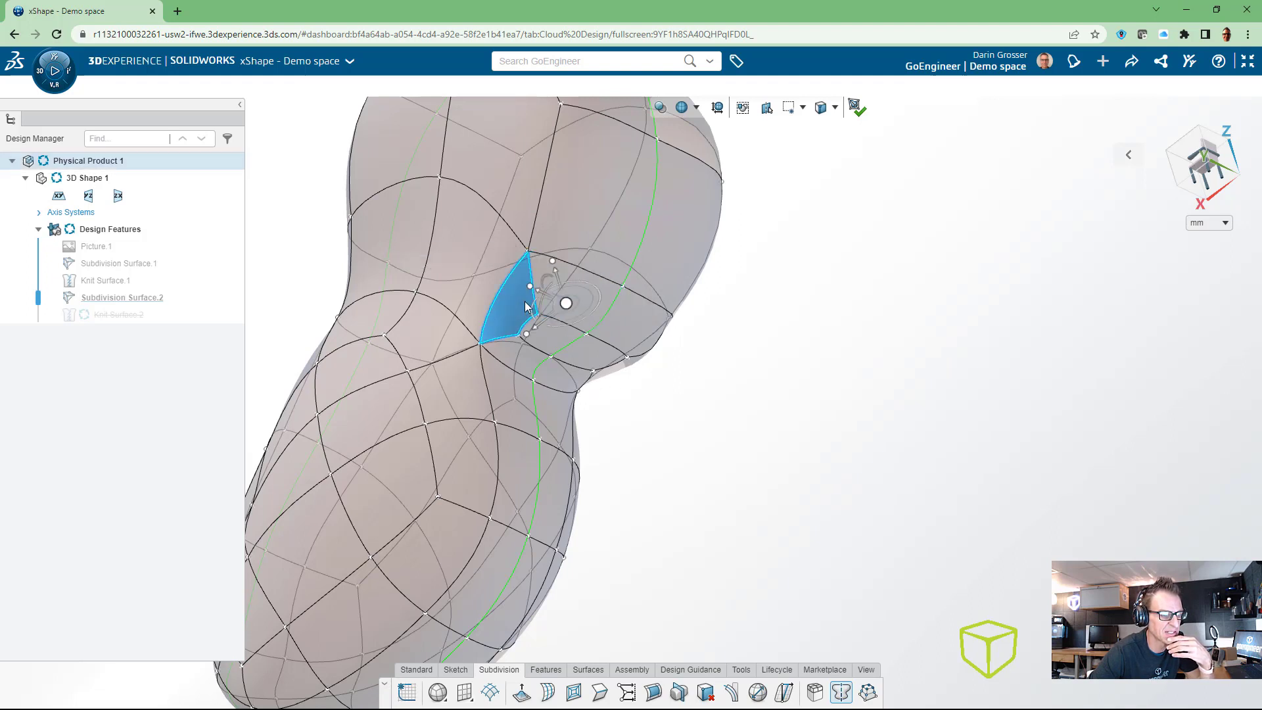
{"action": "left_click", "coordinate": [519, 355]}
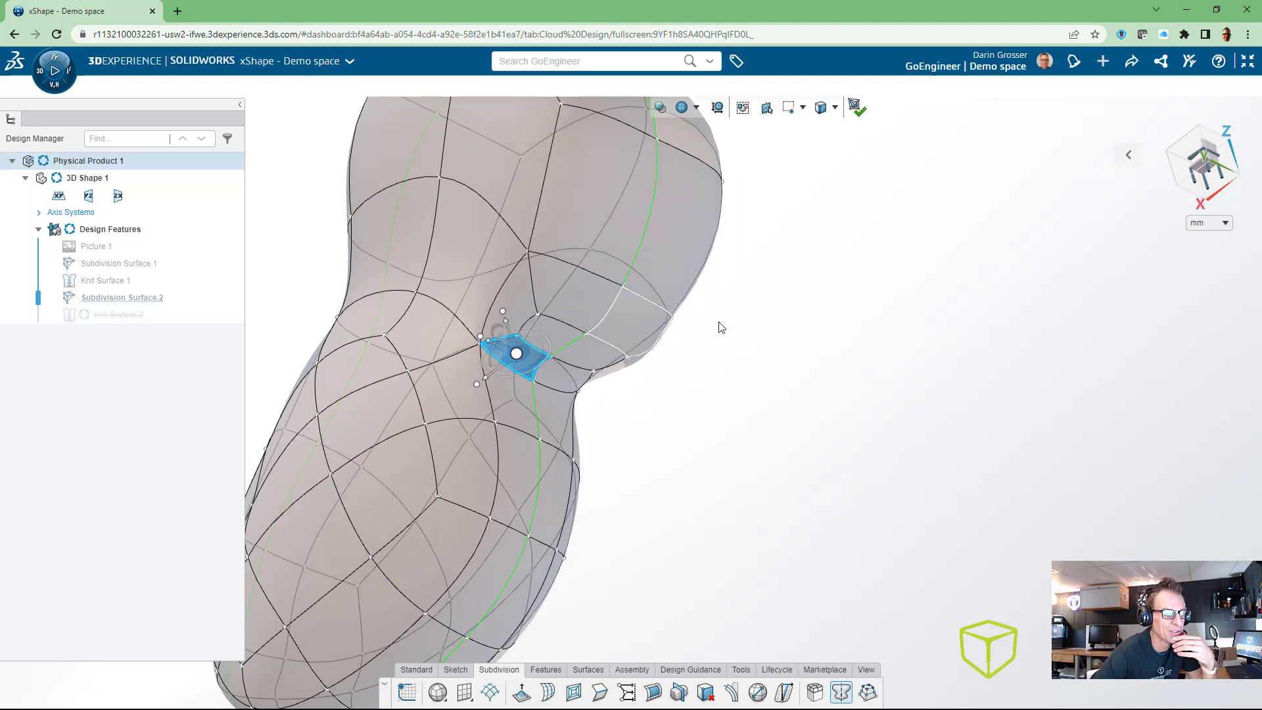
{"action": "middle_click_drag", "start_coordinate": [718, 324], "coordinate": [734, 305]}
{"action": "key", "text": "Escape"}
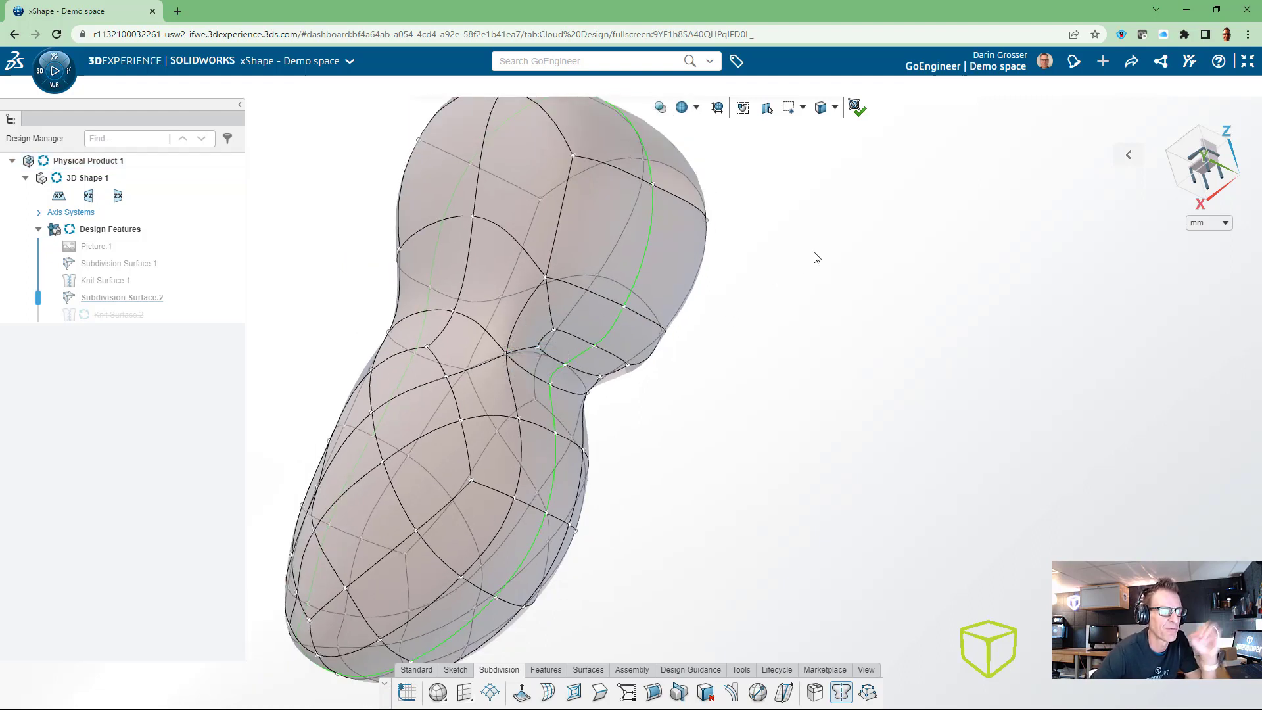
{"action": "middle_click_drag", "start_coordinate": [757, 360], "coordinate": [535, 338]}
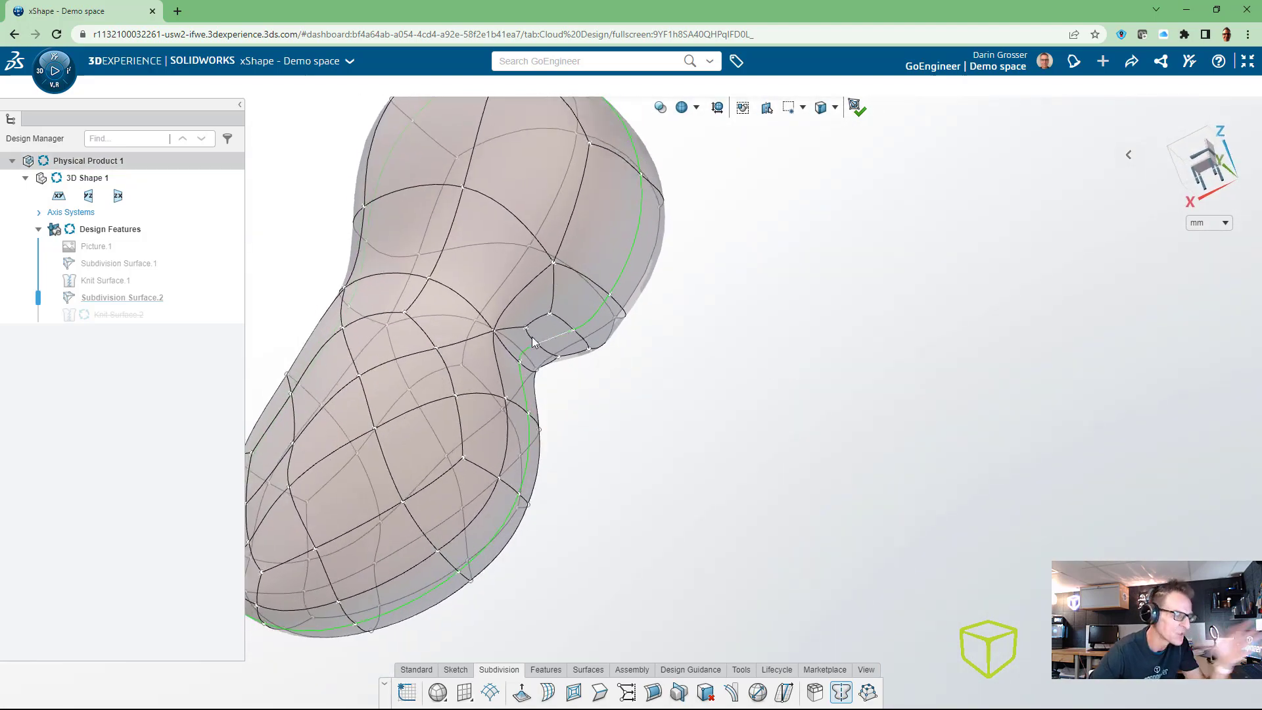
Show Picture.1 again and subdivide the two innermost underside faces of the head where the neck starts
{"action": "left_click", "coordinate": [68, 249]}
{"action": "left_click", "coordinate": [101, 212]}
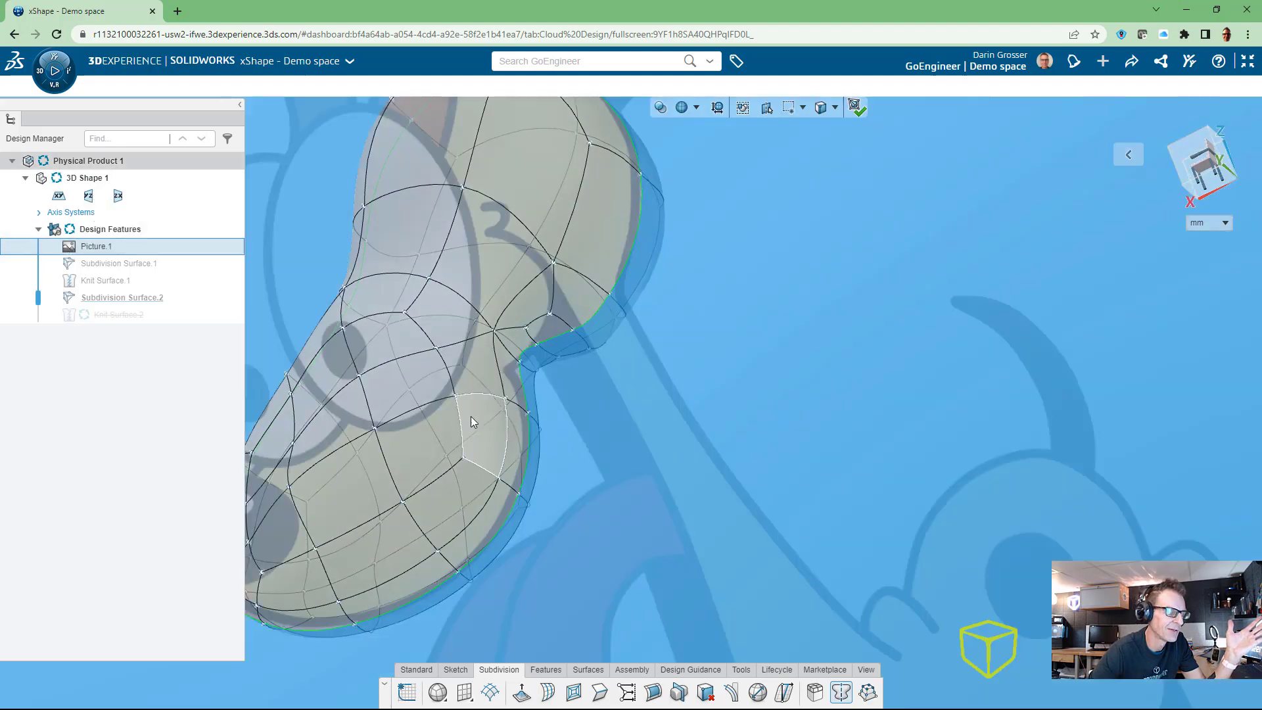
{"action": "middle_click_drag", "start_coordinate": [657, 342], "coordinate": [640, 368]}
{"action": "scroll", "coordinate": [582, 325], "scroll_direction": "up", "scroll_amount": 2}
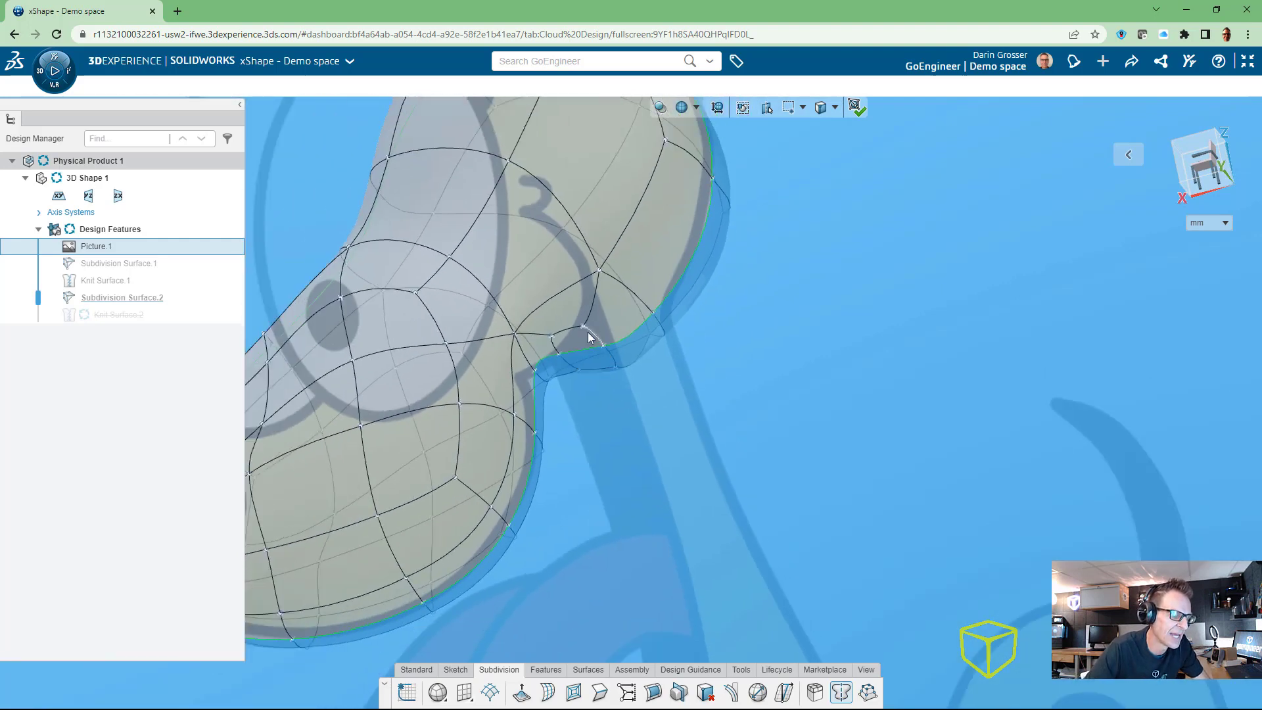
{"action": "left_click", "coordinate": [619, 313]}
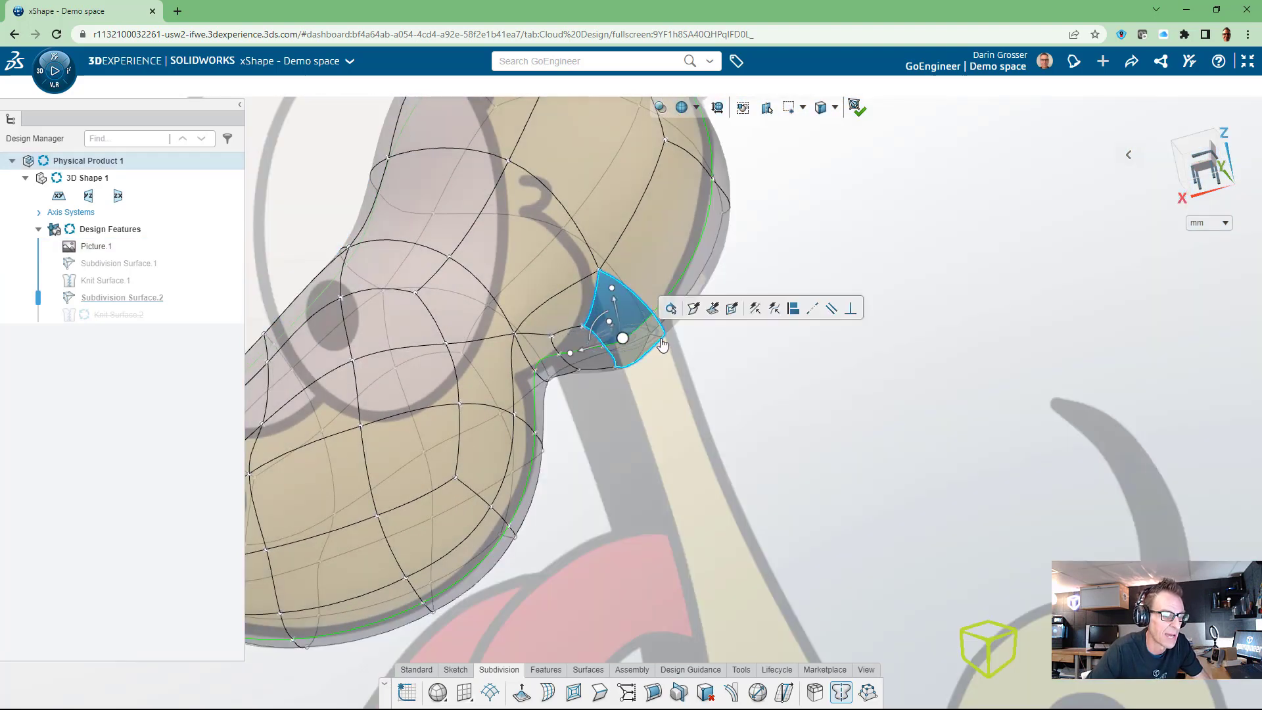
{"action": "left_click", "coordinate": [734, 307]}
{"action": "left_click", "coordinate": [801, 324]}
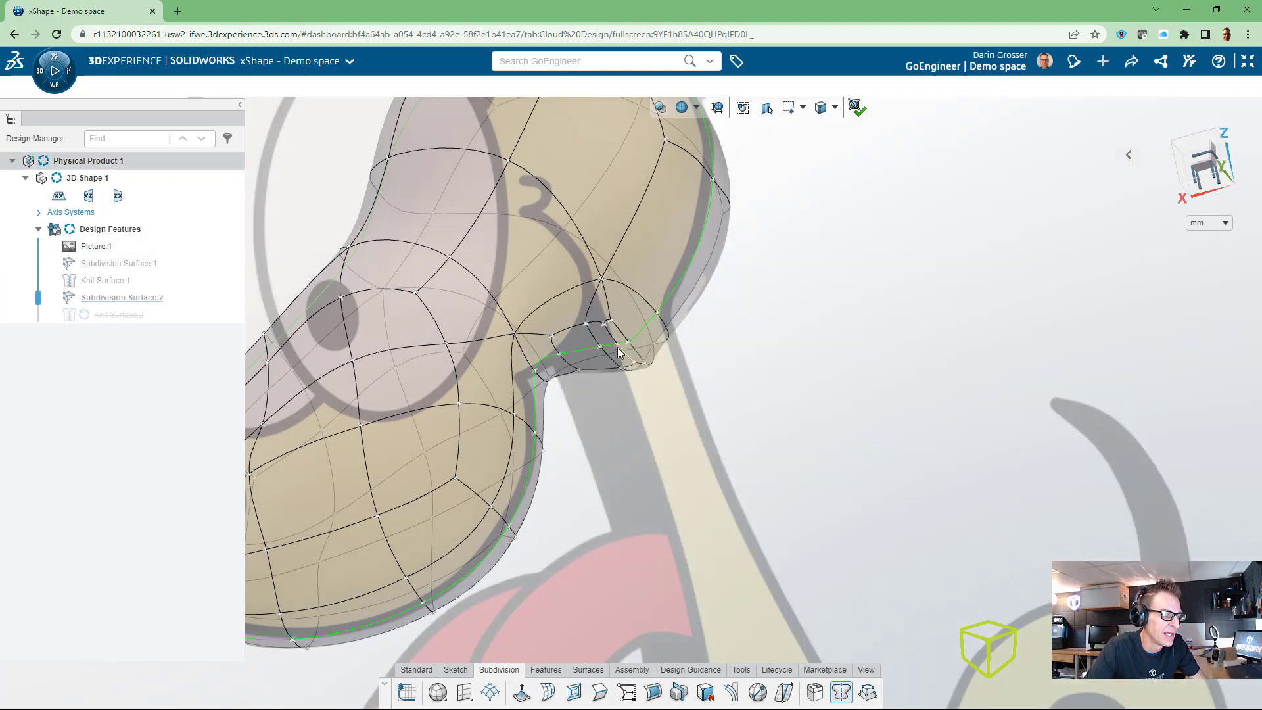
Pull the small inner face at the base of the head down along the pictured neck and scale it wider along X
{"action": "left_click", "coordinate": [618, 339]}
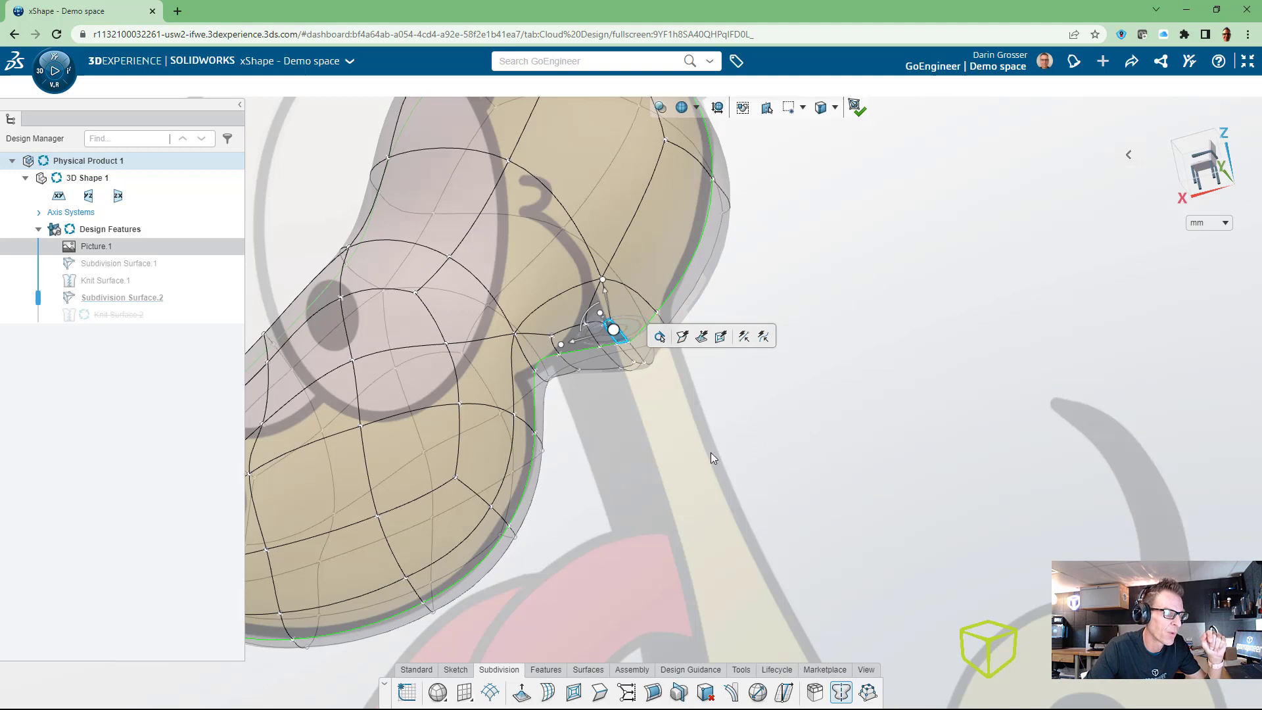
{"action": "left_click_drag", "start_coordinate": [606, 288], "coordinate": [679, 449]}
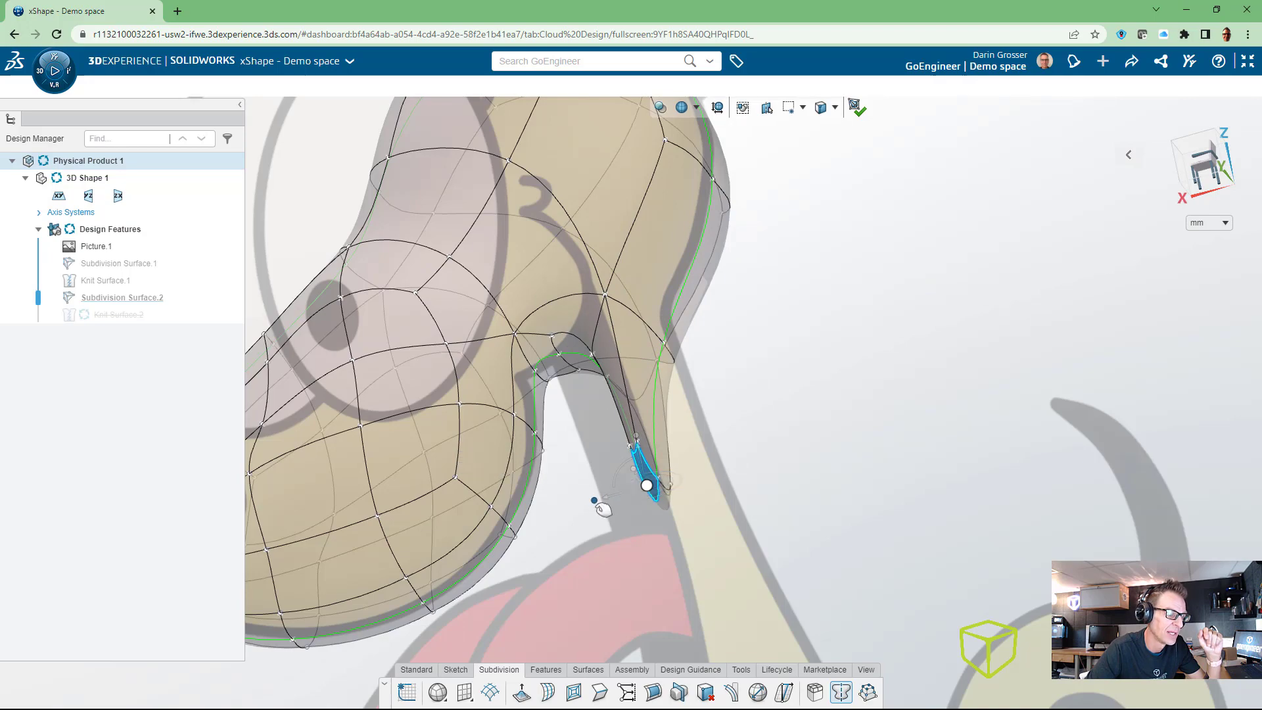
{"action": "left_click_drag", "start_coordinate": [595, 503], "coordinate": [378, 557]}
{"action": "scroll", "coordinate": [657, 413], "scroll_direction": "down", "scroll_amount": 3}
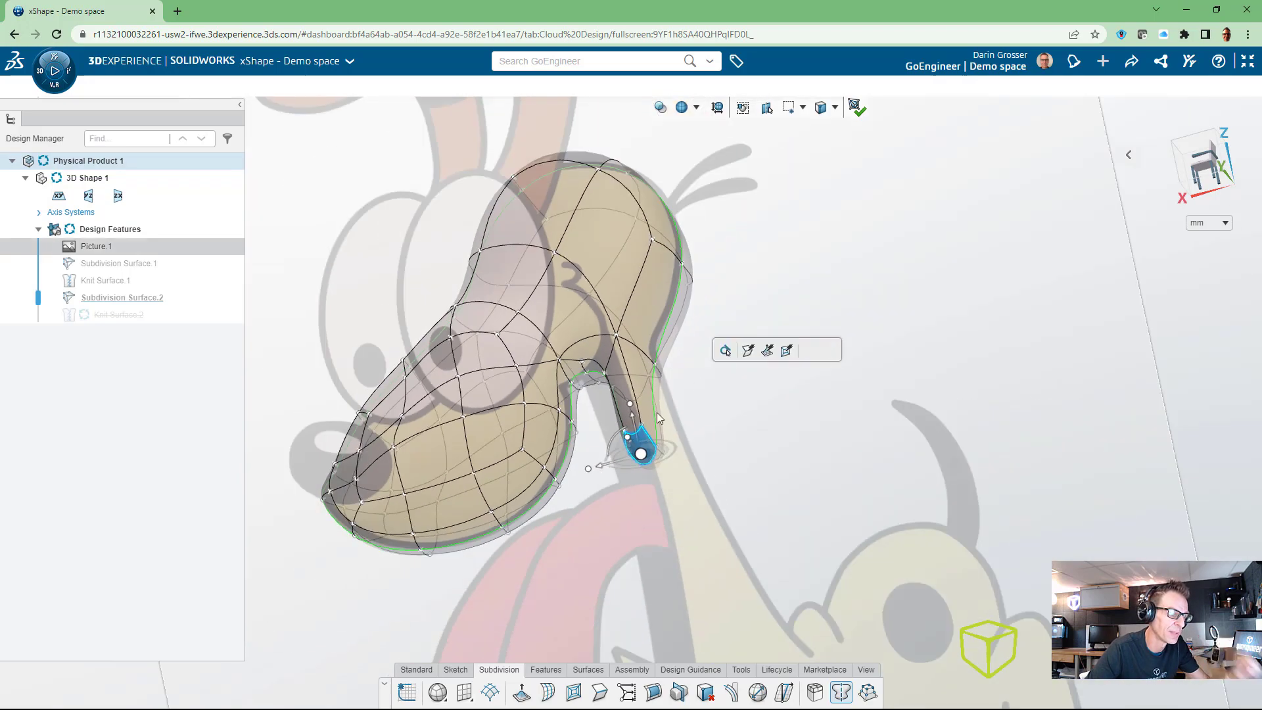
Adjust the neck's end face along Z to just above the tongue and align it with the neck outline in the picture
{"action": "middle_click_drag", "start_coordinate": [656, 412], "coordinate": [641, 444]}
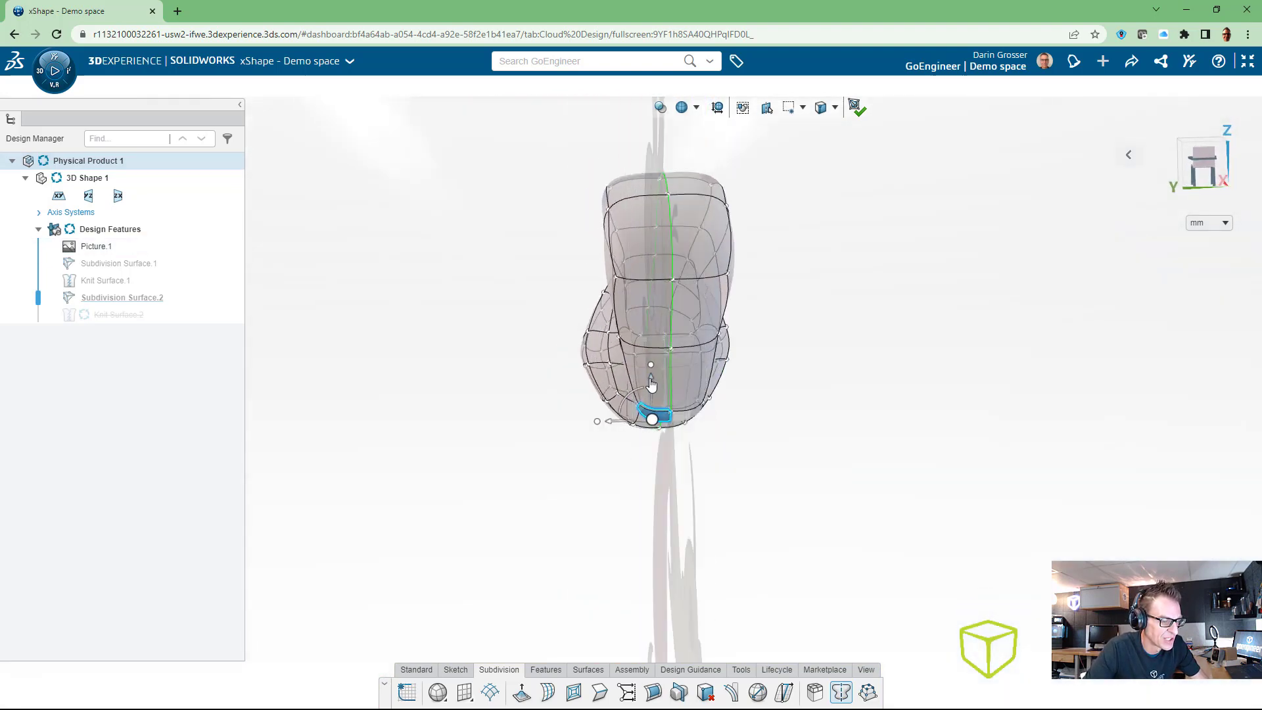
{"action": "left_click_drag", "start_coordinate": [651, 384], "coordinate": [655, 562]}
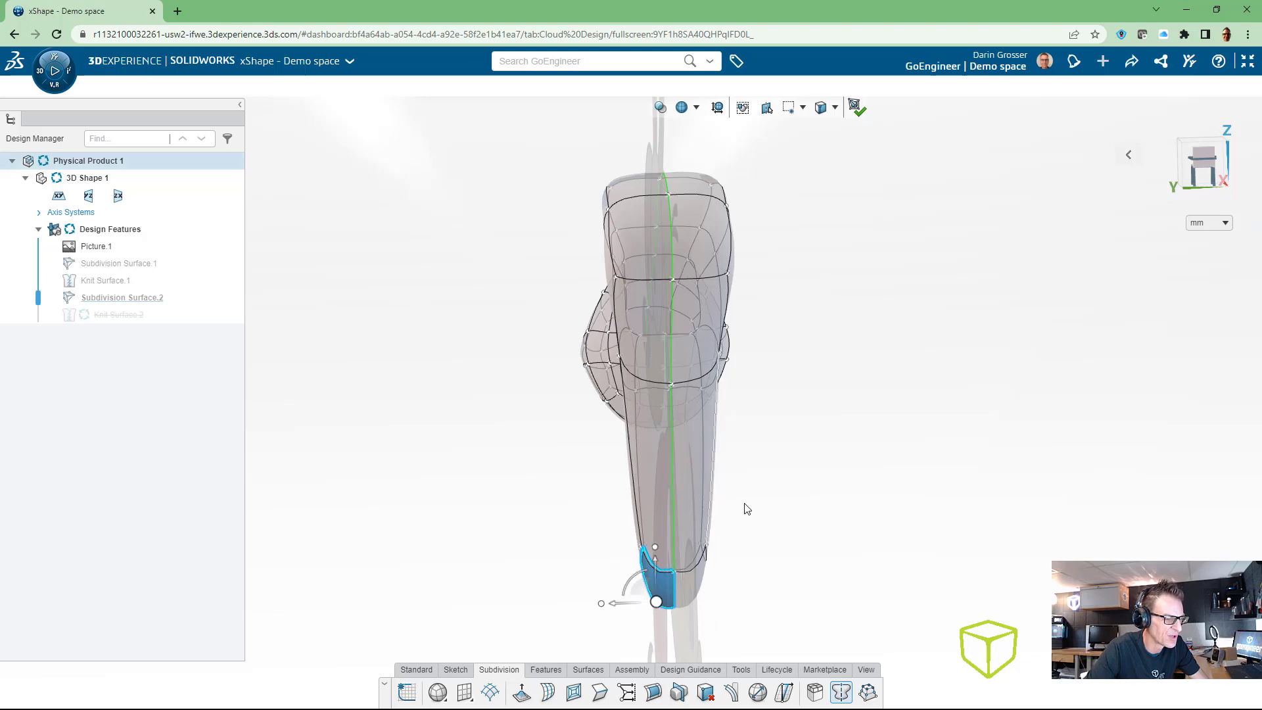
{"action": "middle_click_drag", "start_coordinate": [756, 519], "coordinate": [697, 537]}
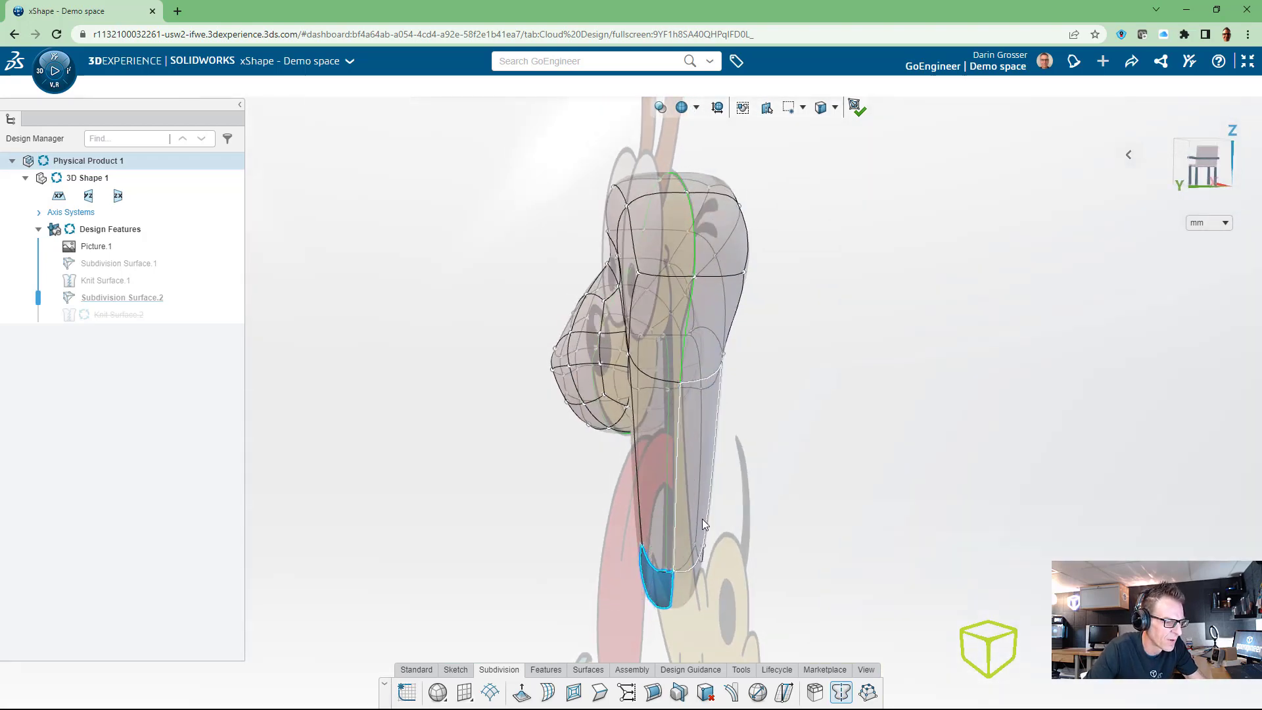
{"action": "left_click_drag", "start_coordinate": [654, 566], "coordinate": [690, 343]}
{"action": "middle_click_drag", "start_coordinate": [651, 462], "coordinate": [664, 407]}
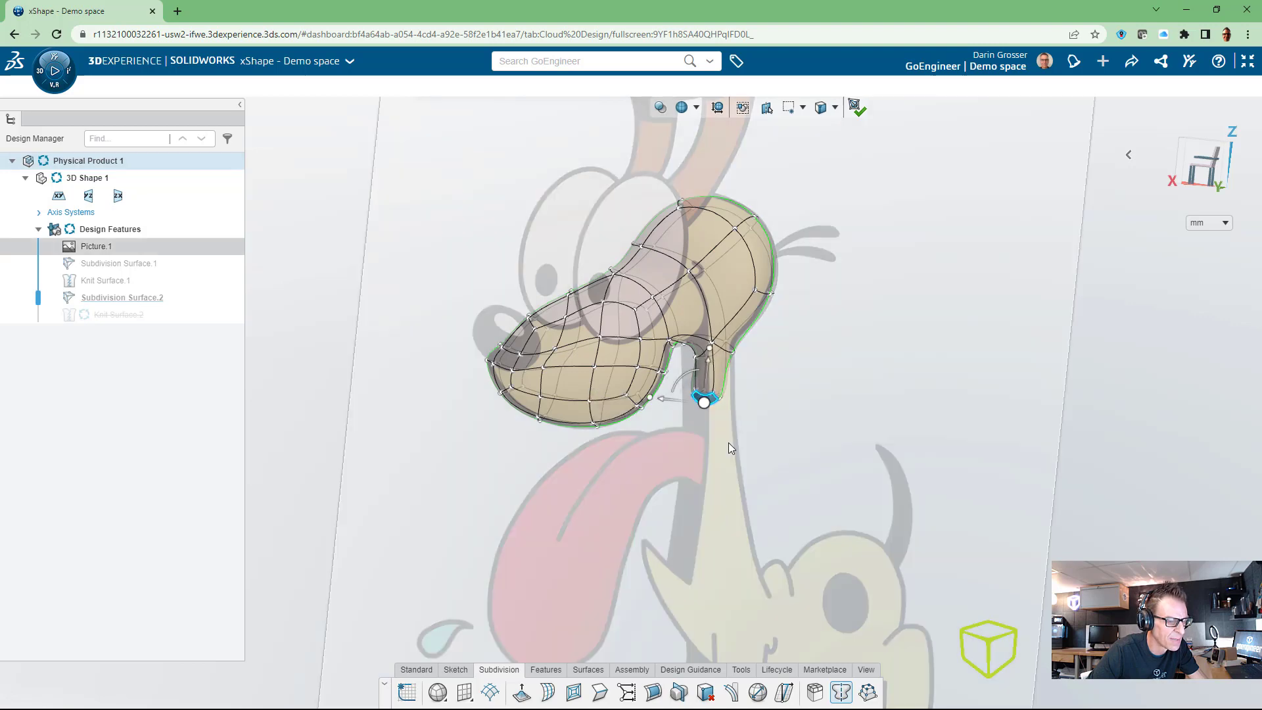
{"action": "left_click_drag", "start_coordinate": [678, 410], "coordinate": [688, 418]}
{"action": "scroll", "coordinate": [723, 401], "scroll_direction": "up", "scroll_amount": 5}
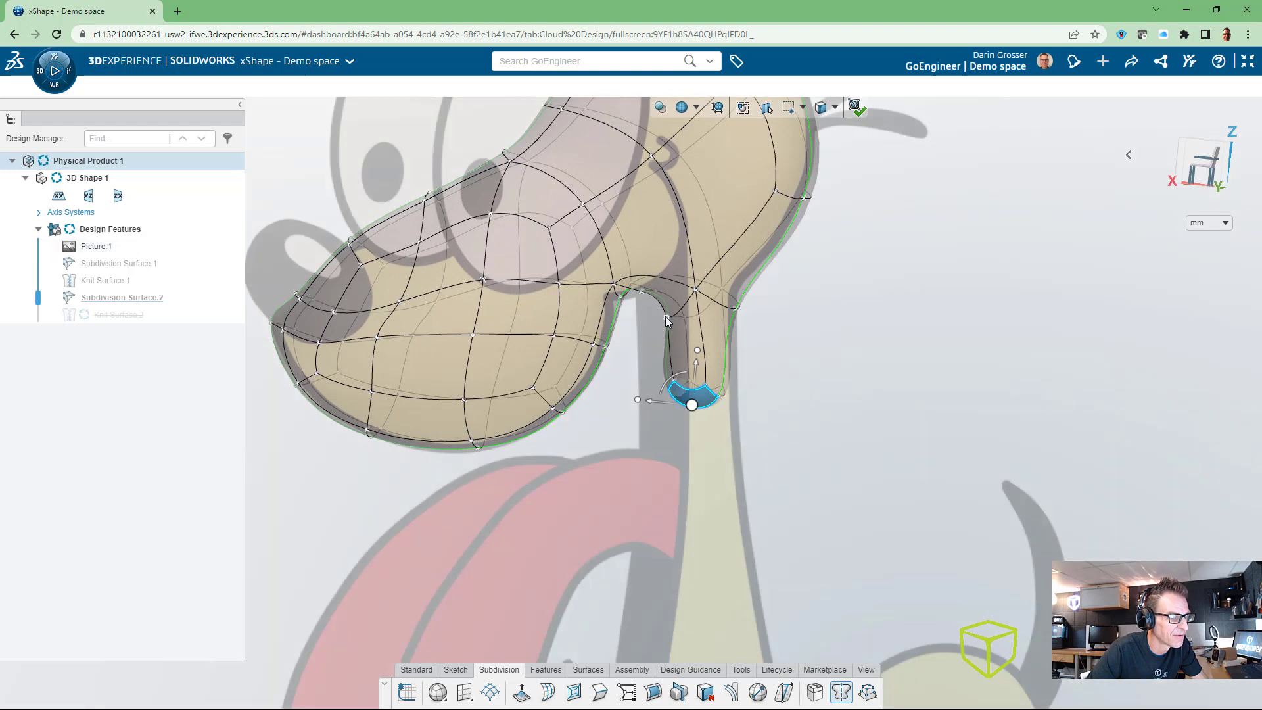
Move the upper front edge of the neck slightly forward along X toward the neck outline in the picture
{"action": "mouse_move", "coordinate": [665, 317]}
{"action": "middle_mouse_down"}
{"action": "mouse_move", "coordinate": [655, 337]}
{"action": "mouse_move", "coordinate": [682, 325]}
{"action": "middle_mouse_up"}
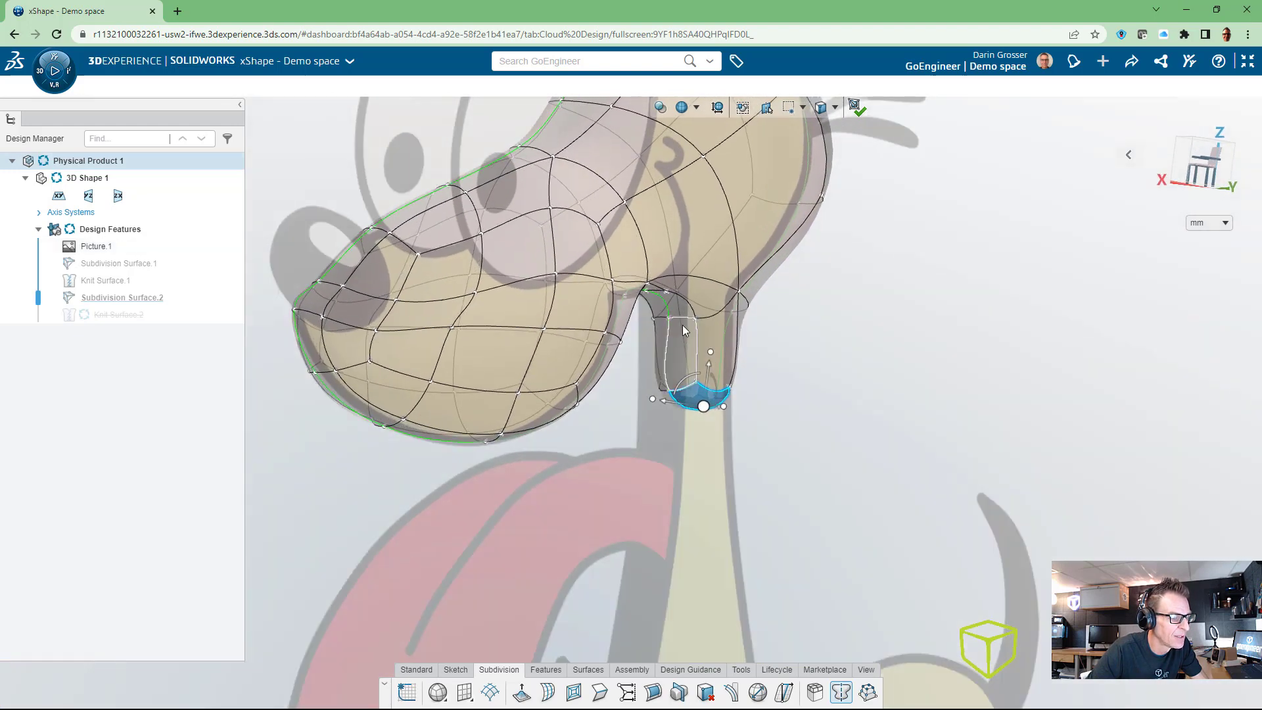
{"action": "left_click", "coordinate": [682, 320]}
{"action": "left_click_drag", "start_coordinate": [646, 321], "coordinate": [623, 317]}
Extrude the neck's end face downward to add another neck segment
{"action": "middle_click_drag", "start_coordinate": [729, 361], "coordinate": [700, 396]}
{"action": "left_click", "coordinate": [701, 397]}
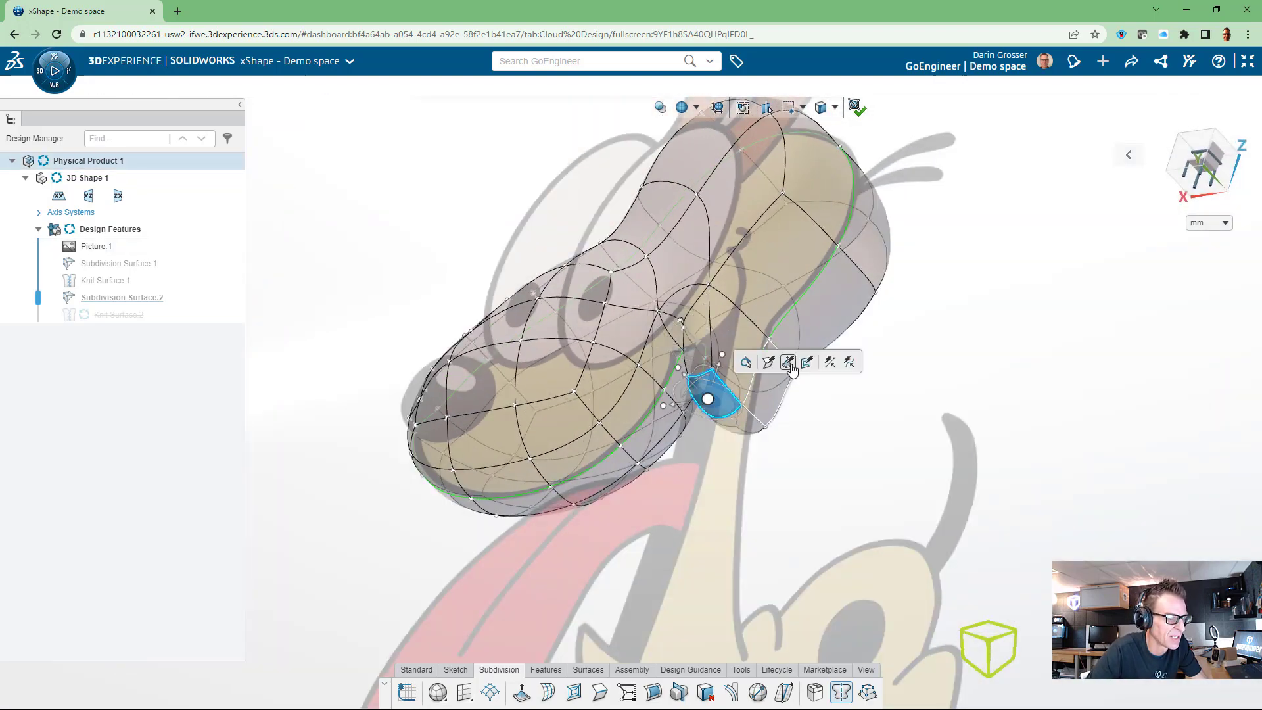
{"action": "left_click", "coordinate": [788, 363]}
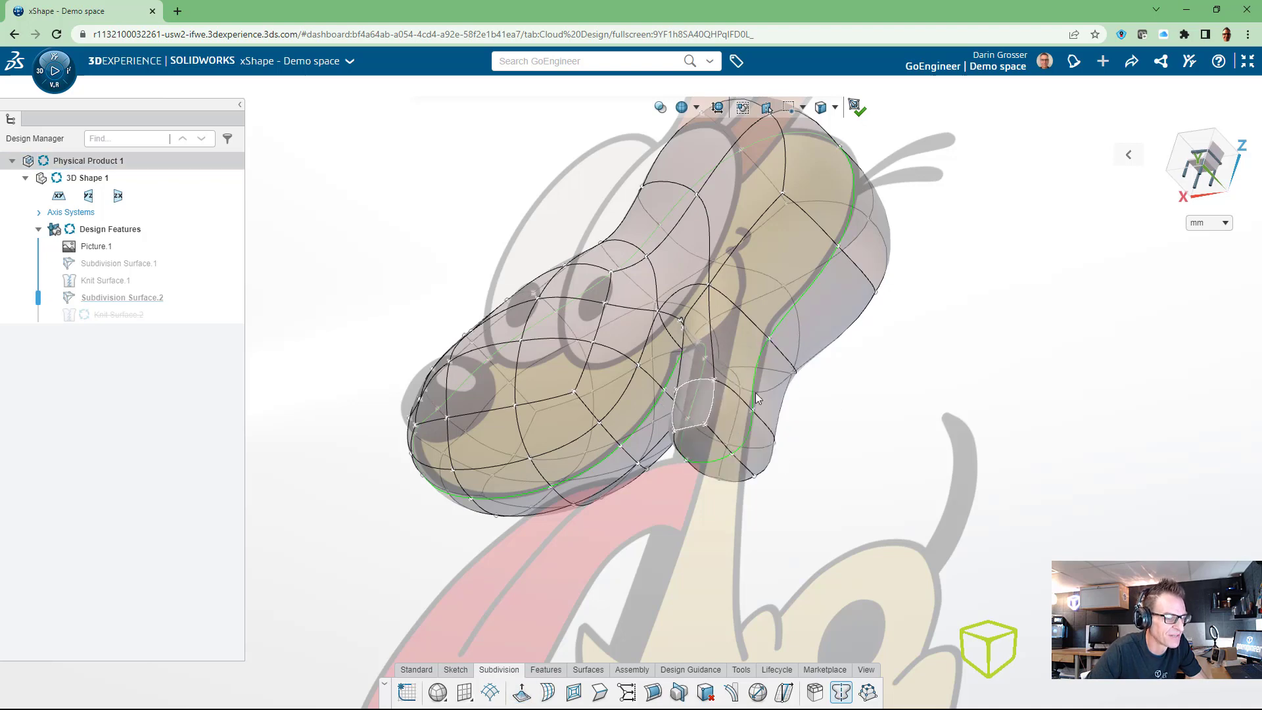
Try subdividing the neck's new end face, and undo the subdivision
{"action": "left_click", "coordinate": [696, 447]}
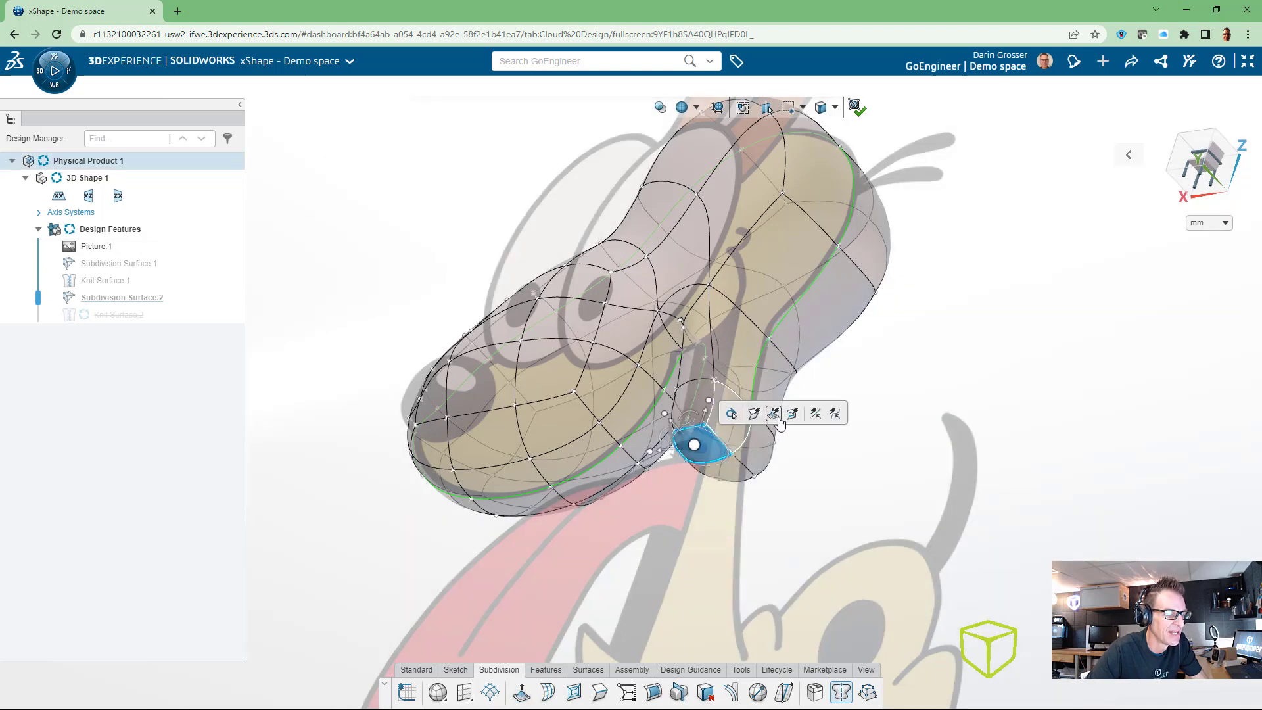
{"action": "left_click", "coordinate": [792, 414]}
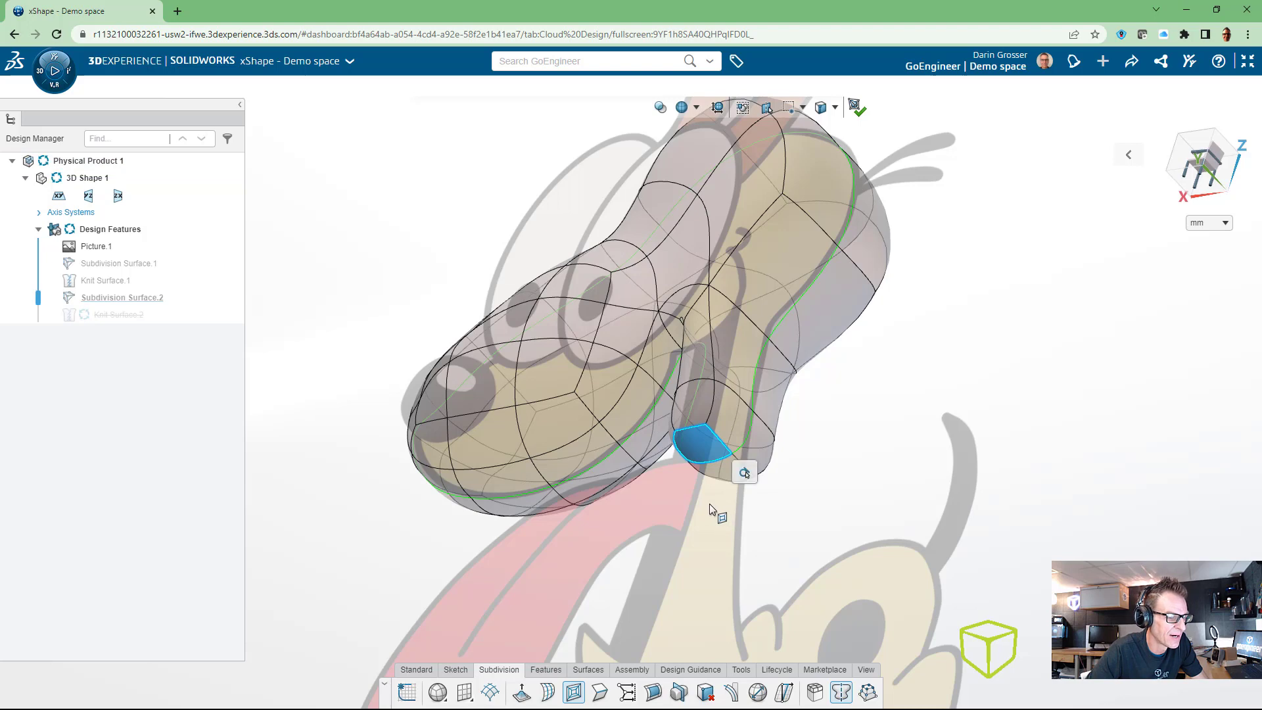
{"action": "left_click", "coordinate": [708, 504]}
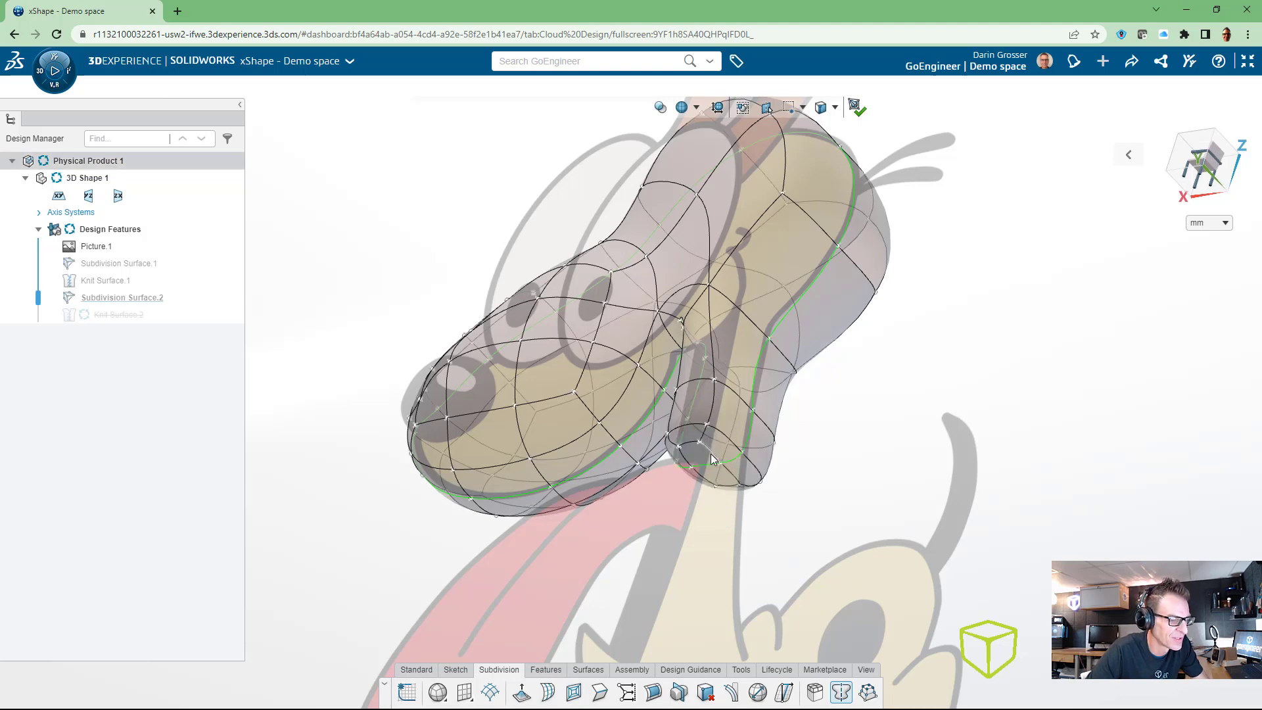
{"action": "key", "text": "ctrl+z"}
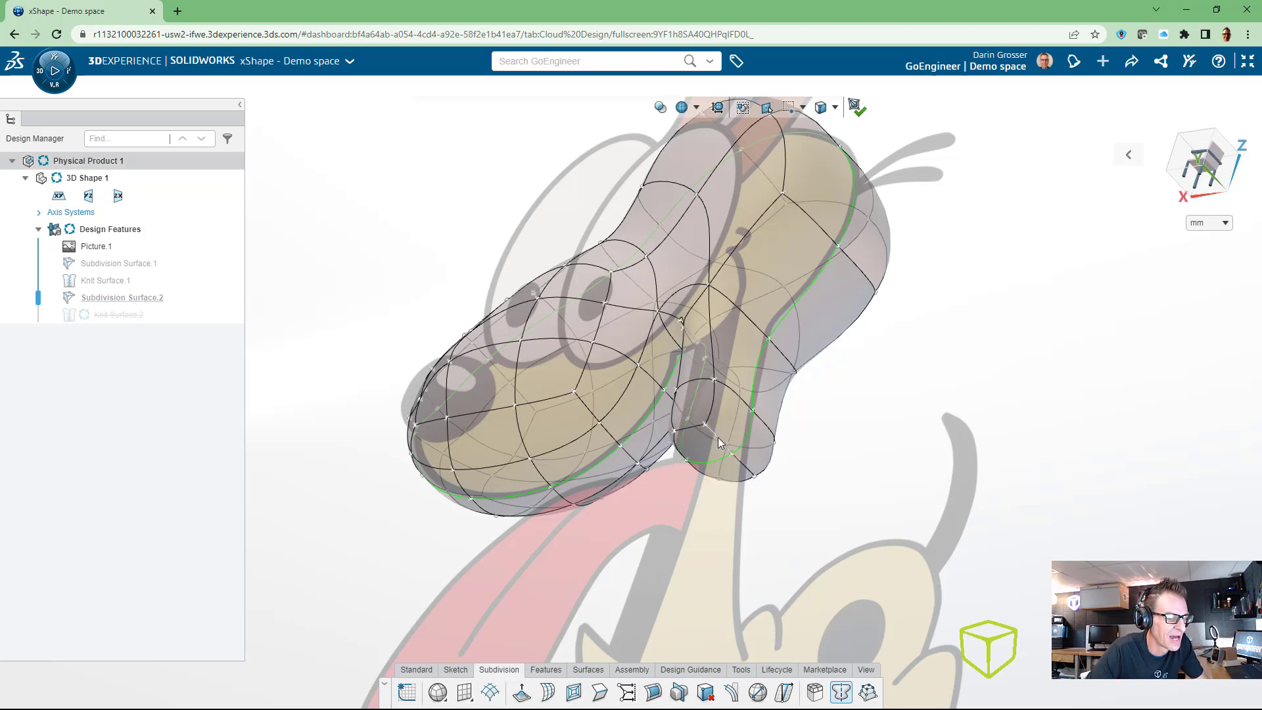
{"action": "left_click", "coordinate": [718, 436]}
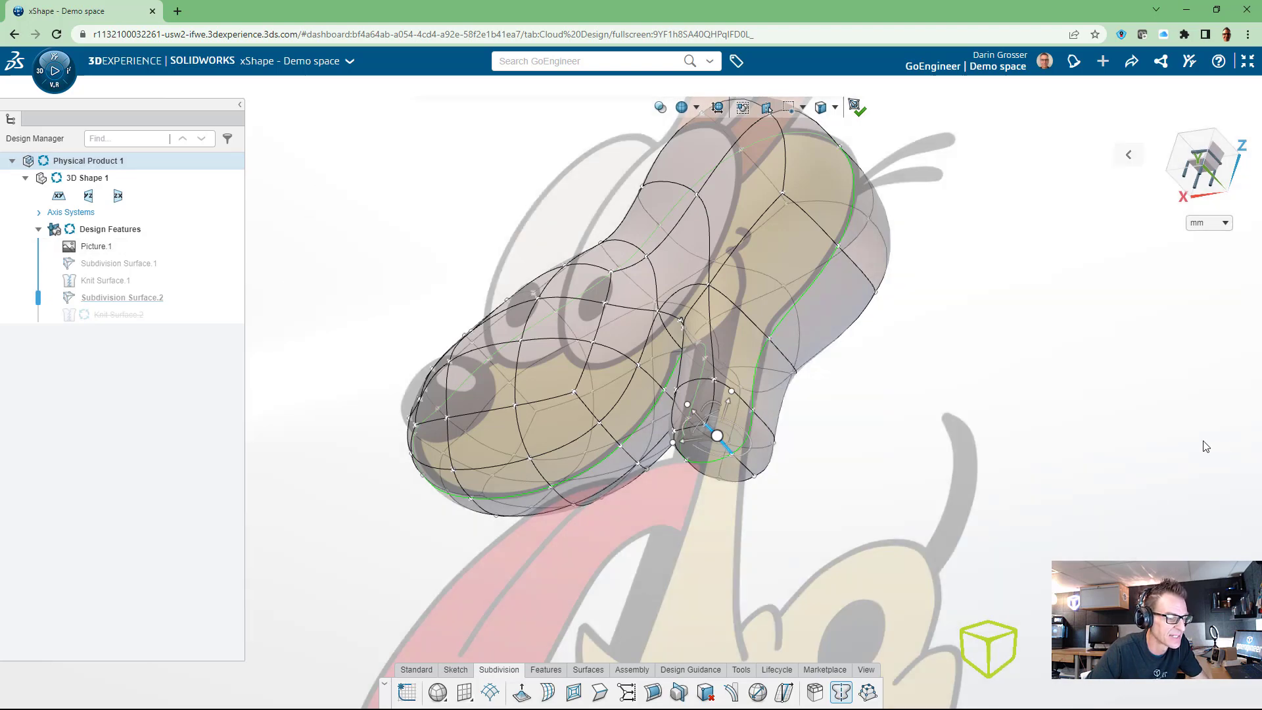
{"action": "key", "text": "Escape"}
Extrude the neck's end face downward to add another segment over the start of the tongue
{"action": "scroll", "coordinate": [736, 465], "scroll_direction": "down", "scroll_amount": 4}
{"action": "middle_click_drag", "start_coordinate": [687, 460], "coordinate": [720, 494]}
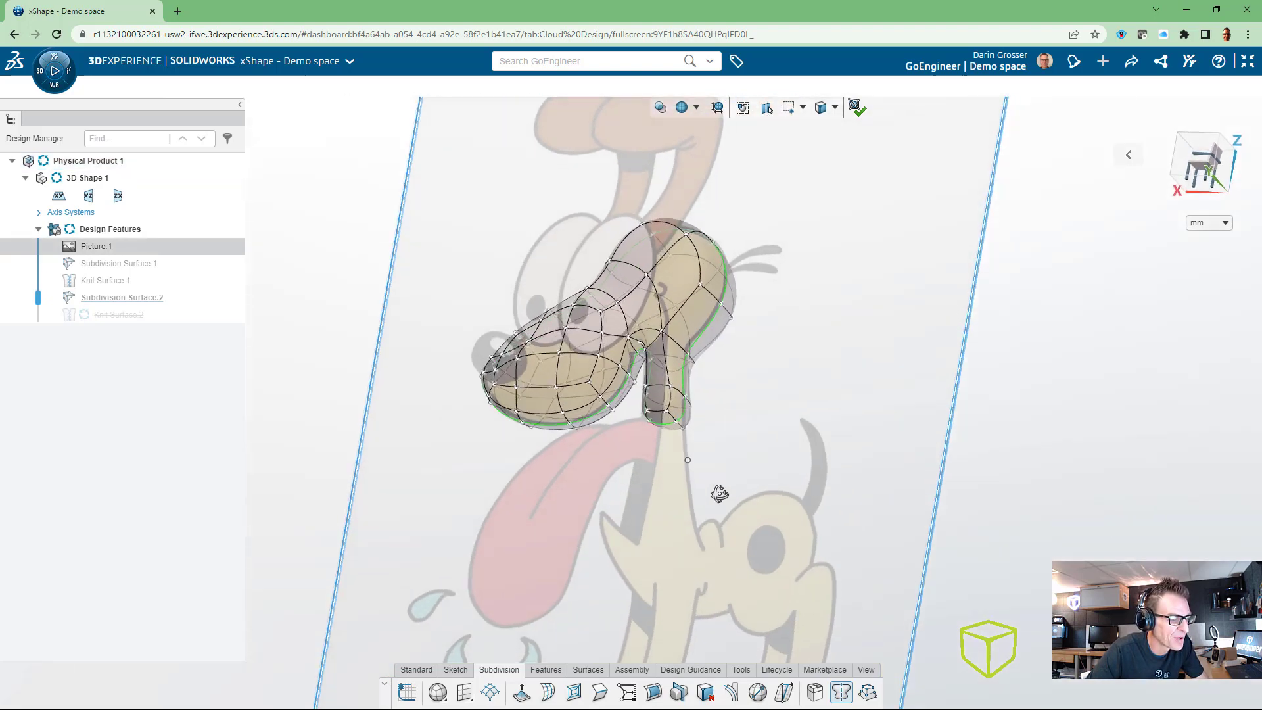
{"action": "scroll", "coordinate": [704, 473], "scroll_direction": "up", "scroll_amount": 5}
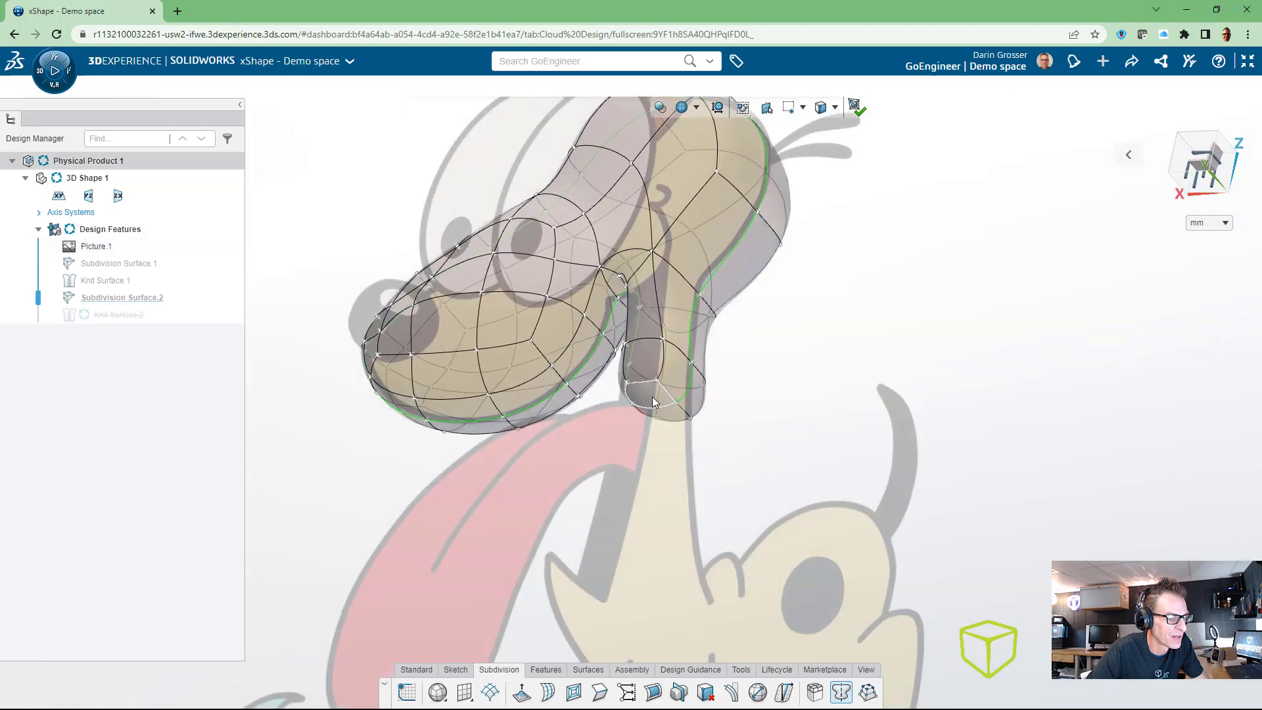
{"action": "left_click", "coordinate": [653, 395]}
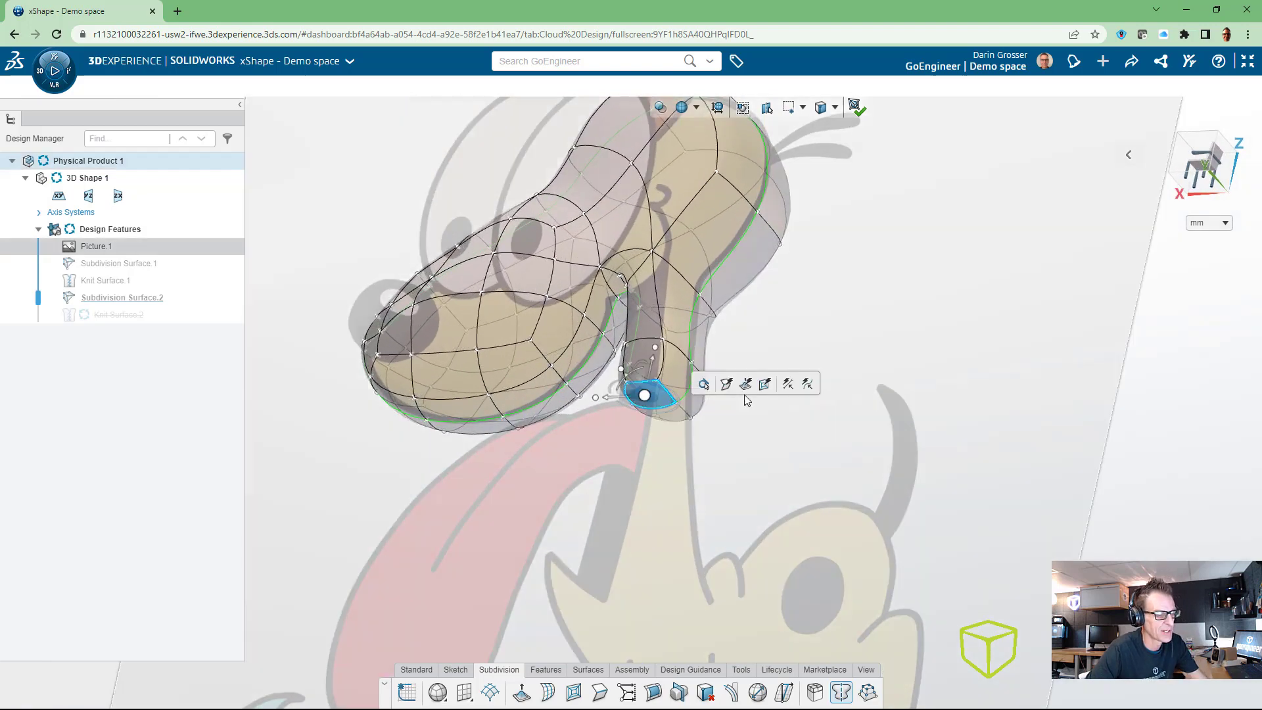
{"action": "left_click", "coordinate": [746, 386]}
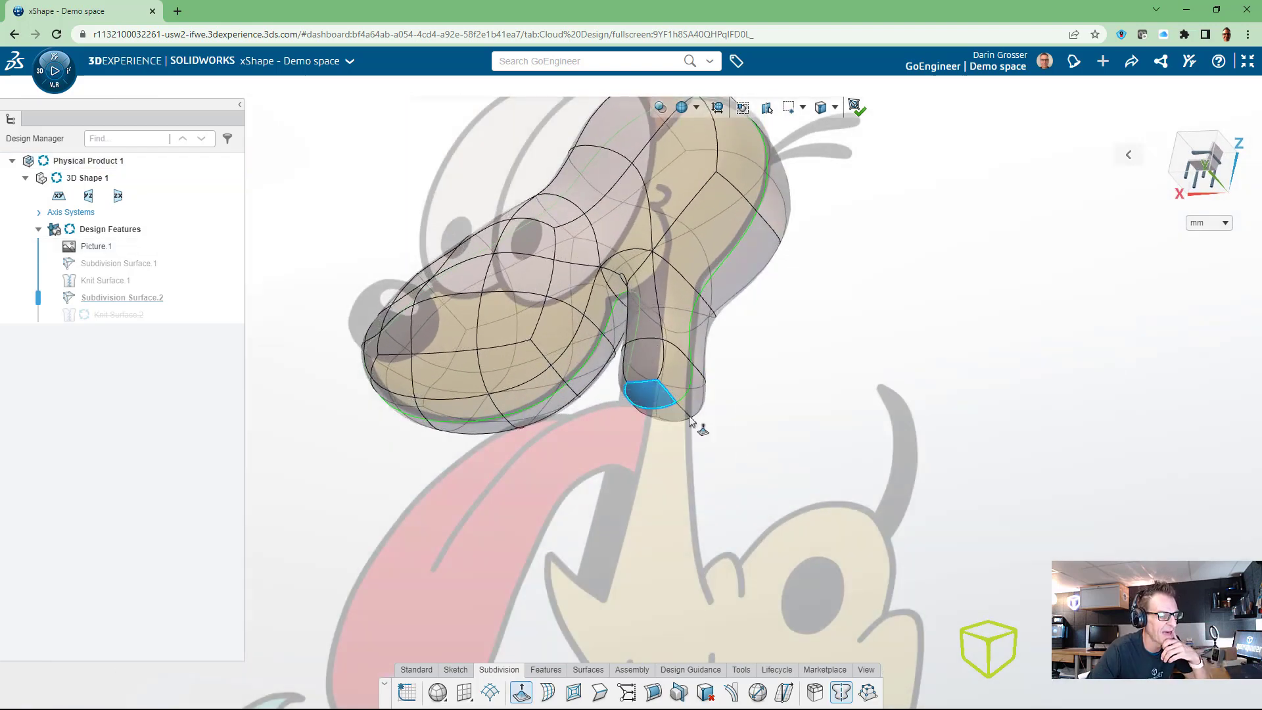
{"action": "left_click", "coordinate": [698, 433]}
{"action": "middle_click_drag", "start_coordinate": [678, 359], "coordinate": [753, 442]}
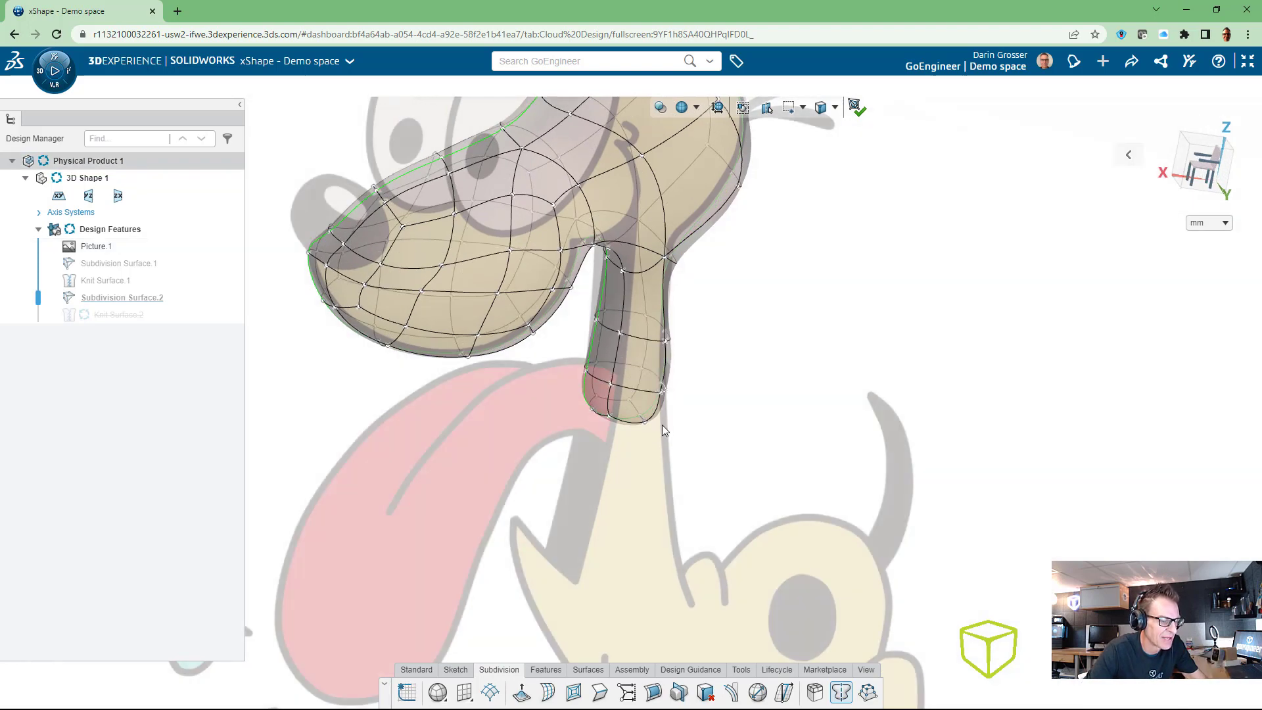
{"action": "middle_click_drag", "start_coordinate": [661, 424], "coordinate": [662, 435]}
{"action": "left_click_drag", "start_coordinate": [740, 412], "coordinate": [513, 450]}
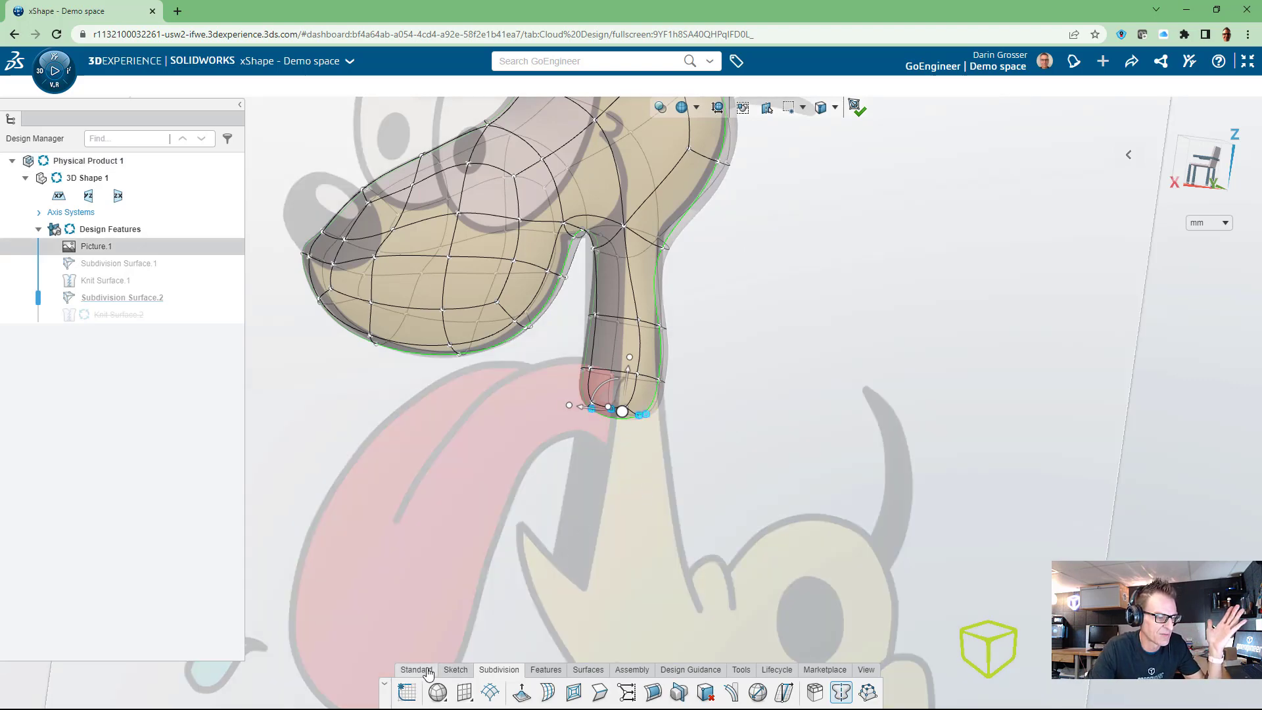
{"action": "left_click", "coordinate": [454, 670]}
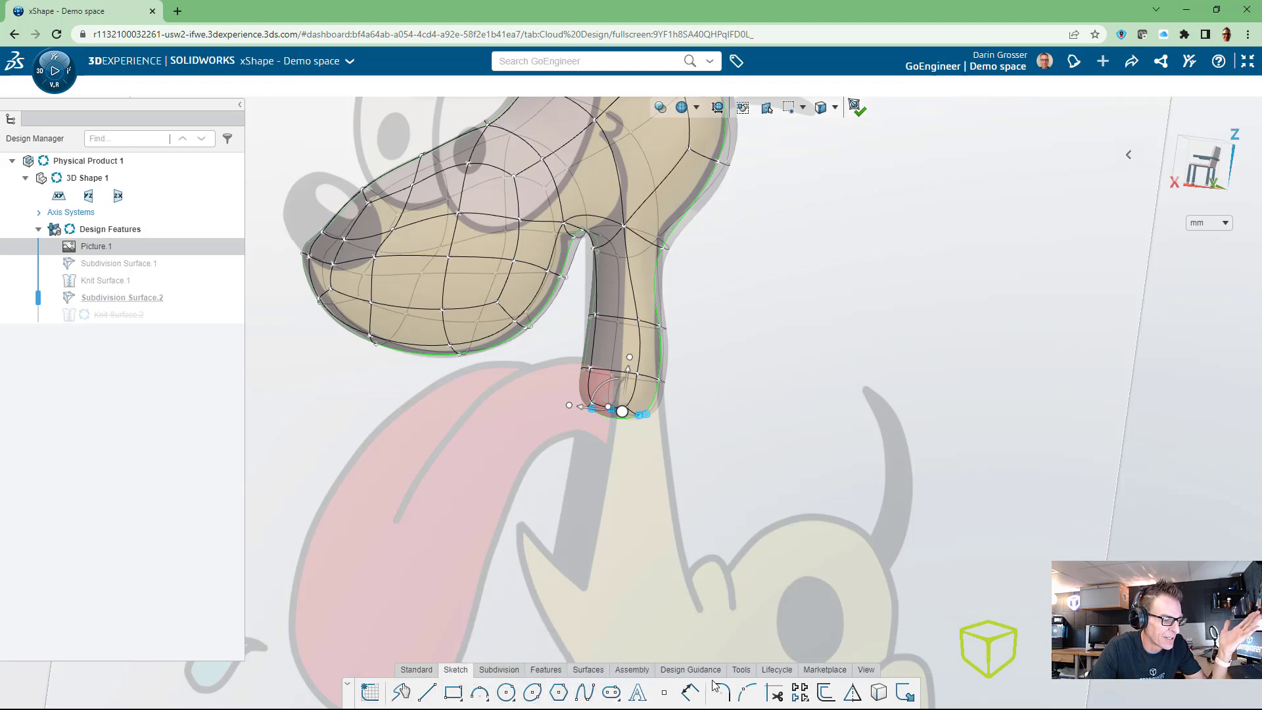
{"action": "left_click", "coordinate": [741, 668]}
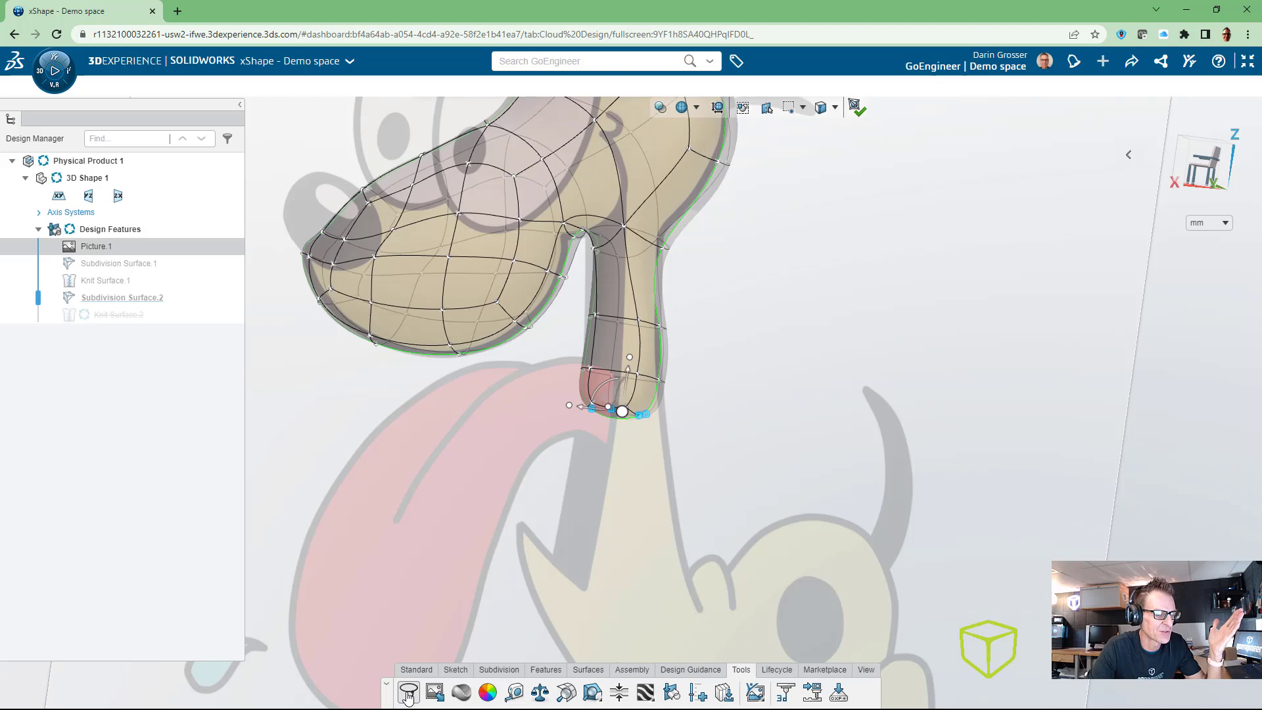
{"action": "left_click", "coordinate": [498, 669]}
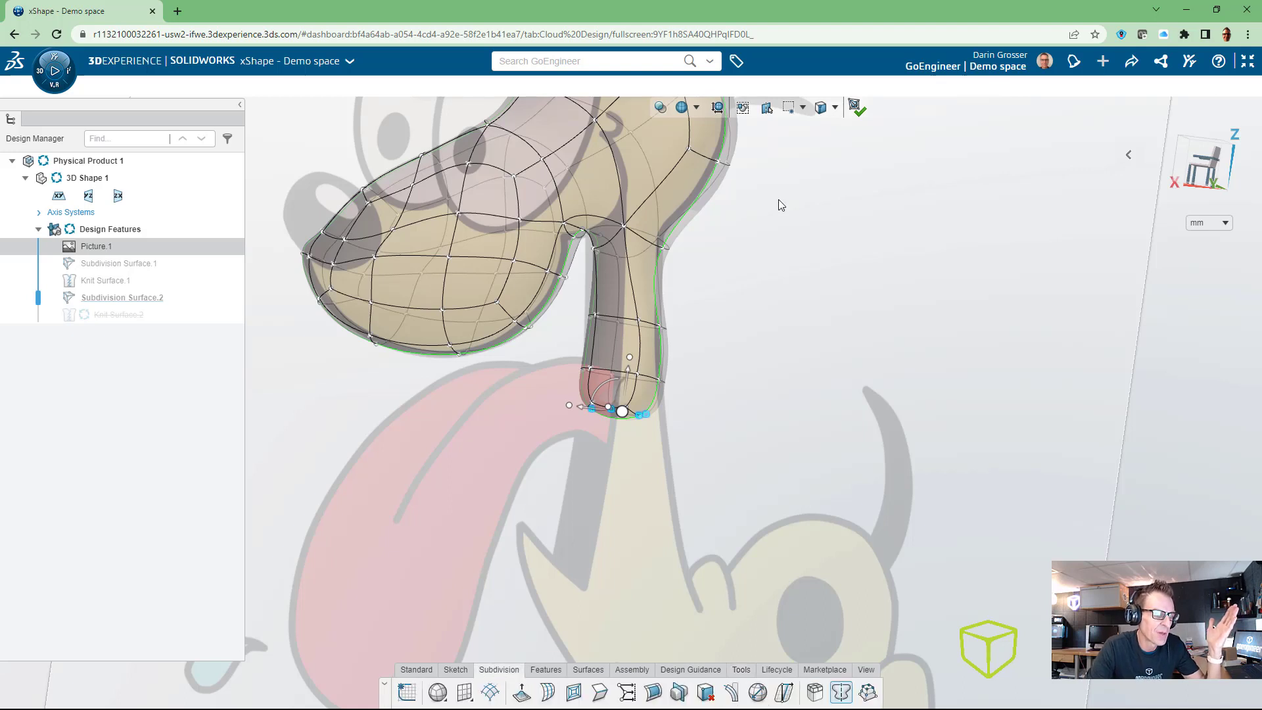
{"action": "mouse_move", "coordinate": [841, 314]}
{"action": "left_mouse_down"}
{"action": "mouse_move", "coordinate": [755, 366]}
{"action": "mouse_move", "coordinate": [843, 320]}
{"action": "left_mouse_up"}
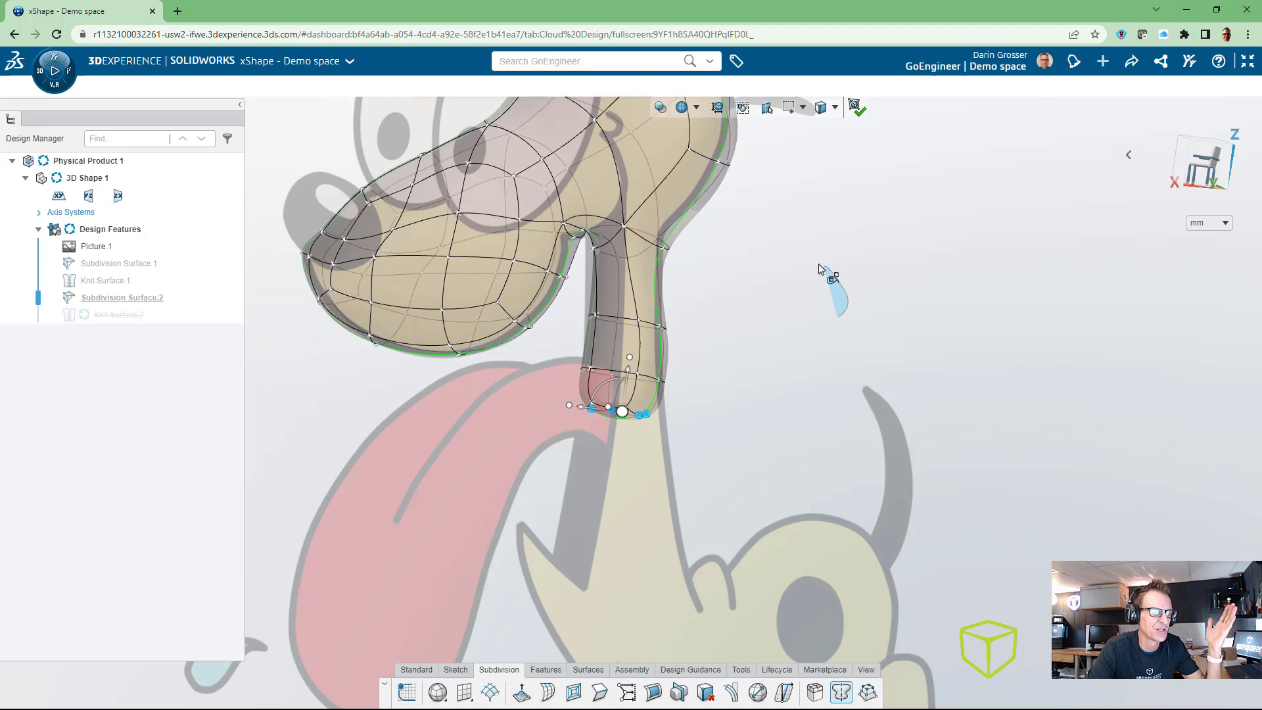
{"action": "mouse_move", "coordinate": [766, 291]}
{"action": "left_mouse_down"}
{"action": "mouse_move", "coordinate": [684, 397]}
{"action": "mouse_move", "coordinate": [637, 389]}
{"action": "mouse_move", "coordinate": [817, 408]}
{"action": "mouse_move", "coordinate": [760, 414]}
{"action": "left_mouse_up"}
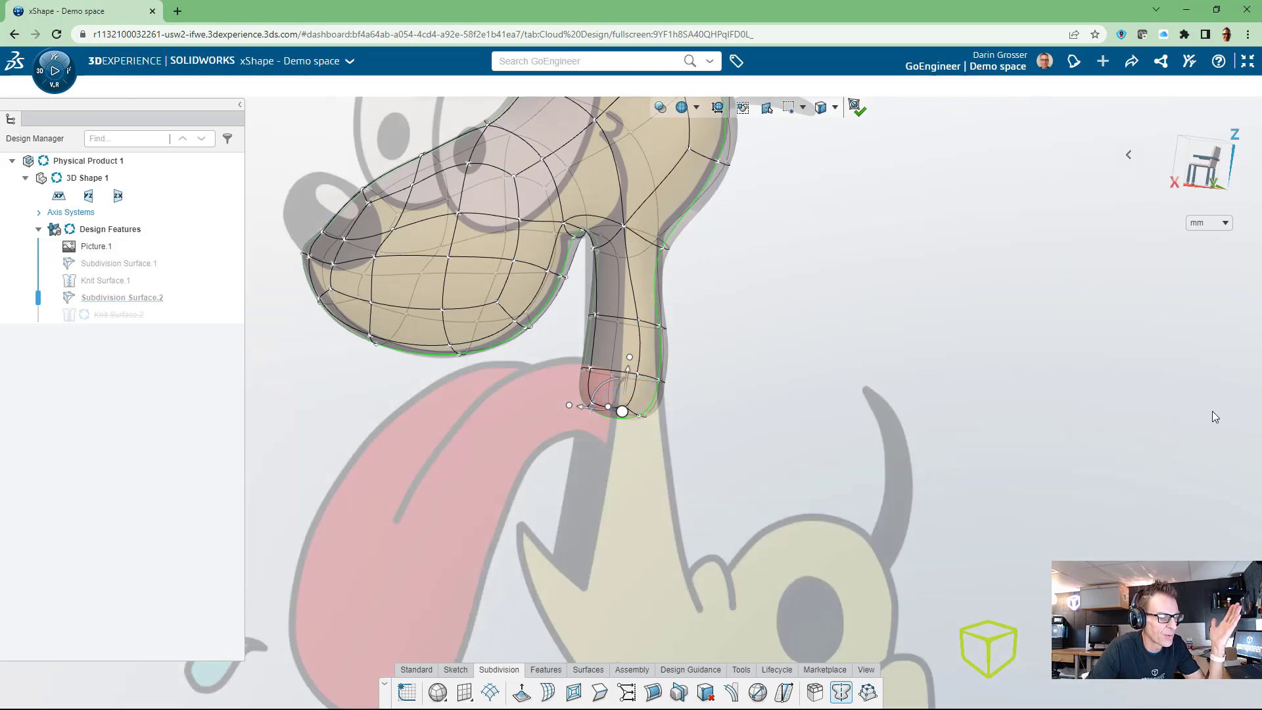
{"action": "left_click", "coordinate": [612, 473]}
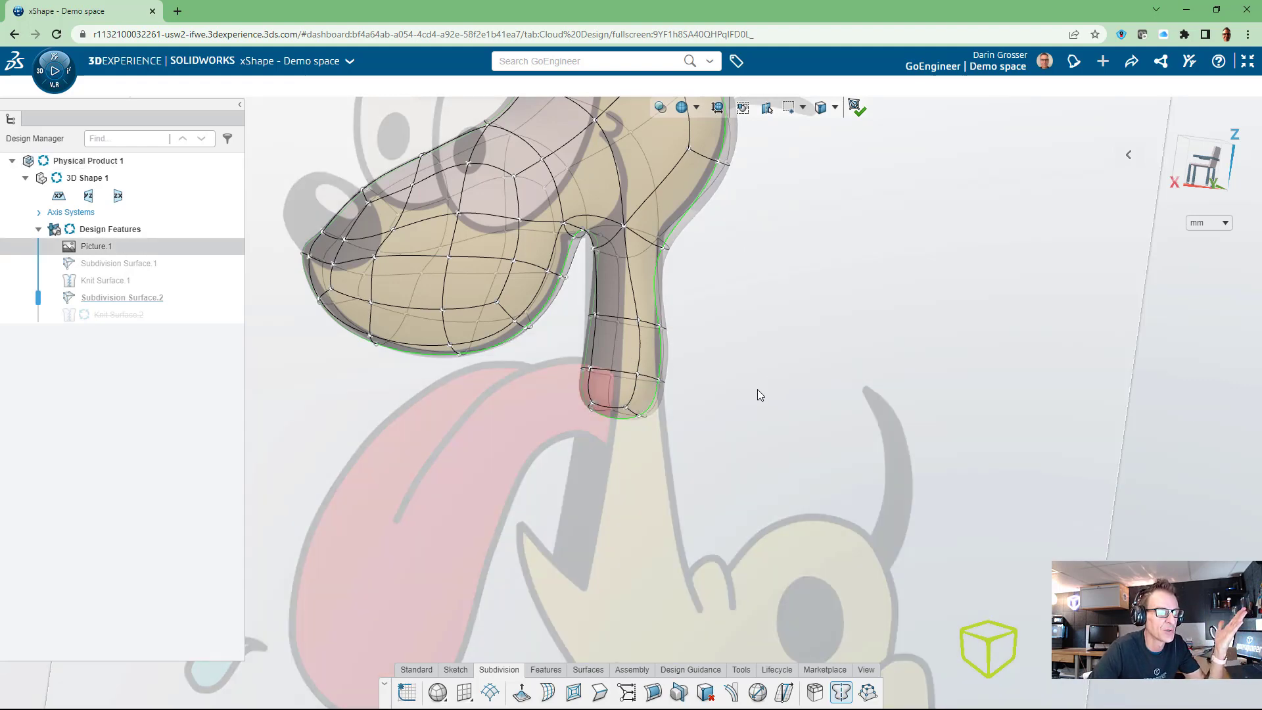
{"action": "mouse_move", "coordinate": [762, 383]}
{"action": "left_mouse_down"}
{"action": "mouse_move", "coordinate": [719, 412]}
{"action": "mouse_move", "coordinate": [748, 396]}
{"action": "left_mouse_up"}
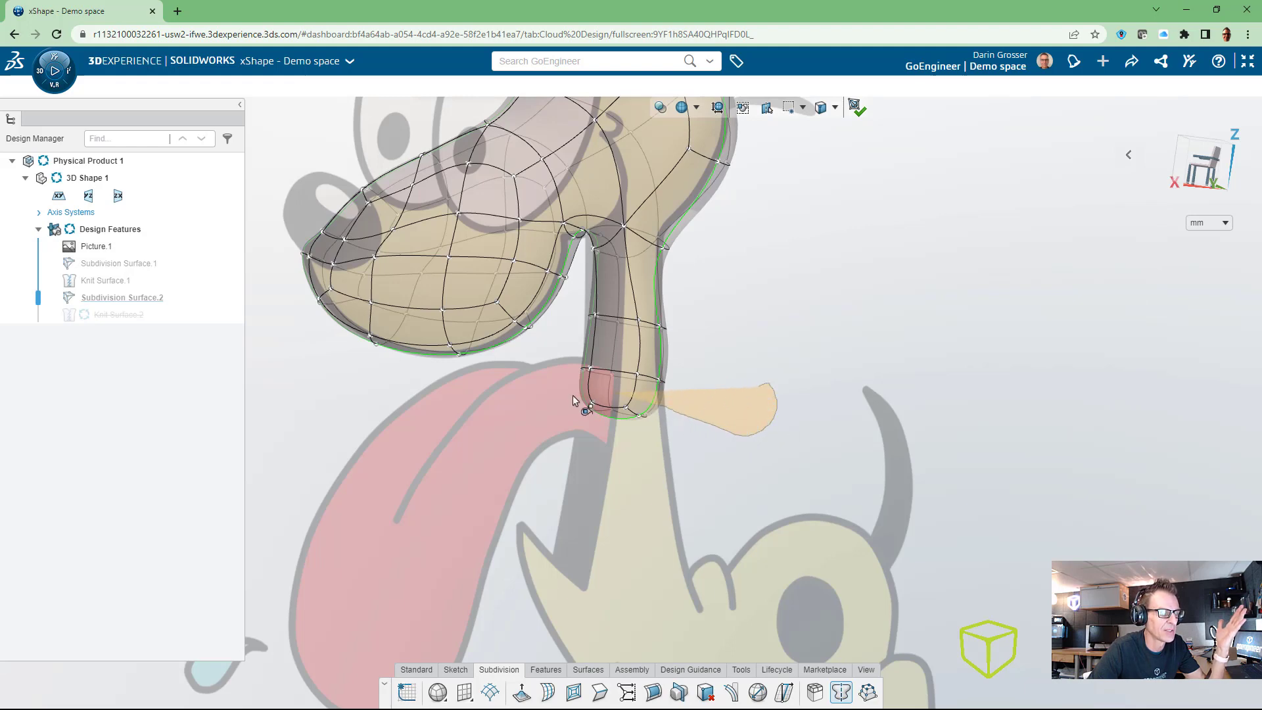
{"action": "left_click_drag", "start_coordinate": [573, 399], "coordinate": [615, 455]}
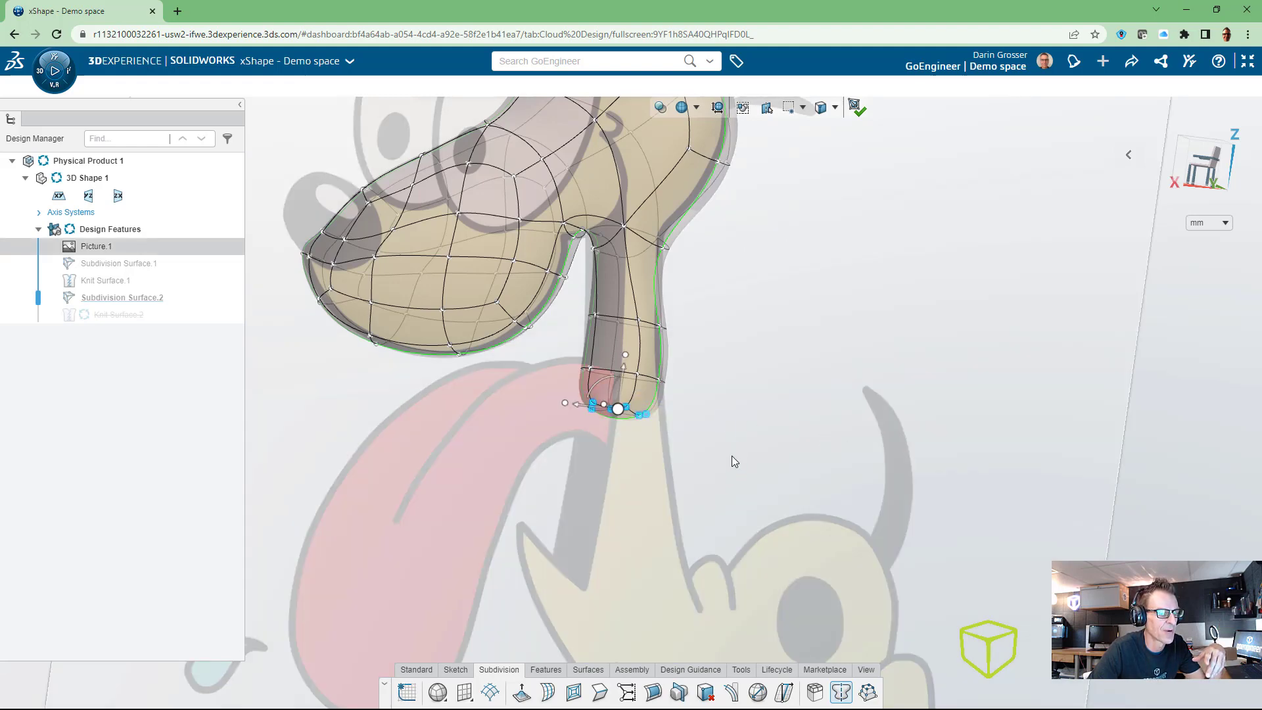
{"action": "left_click", "coordinate": [739, 474]}
{"action": "mouse_move", "coordinate": [771, 396]}
{"action": "left_mouse_down"}
{"action": "mouse_move", "coordinate": [679, 484]}
{"action": "mouse_move", "coordinate": [765, 402]}
{"action": "left_mouse_up"}
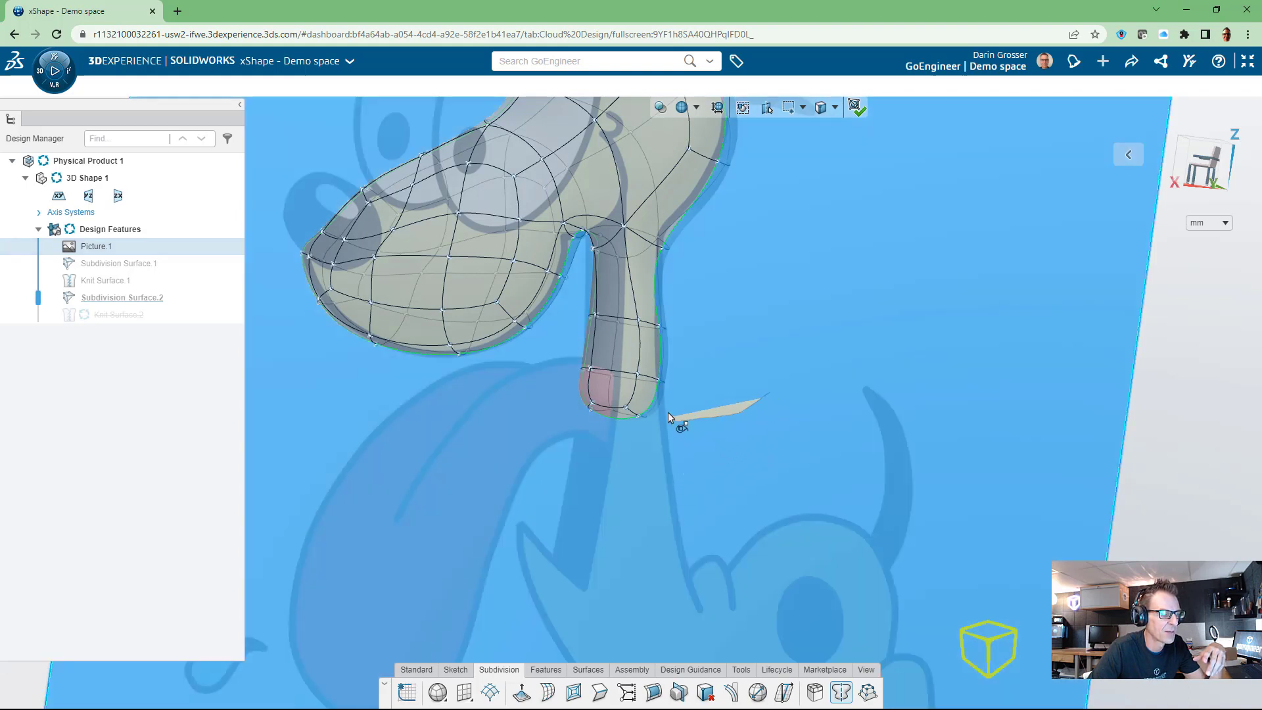
Lasso-select the vertices at the neck's lower end and move them down to the dog's chest in the picture
{"action": "mouse_move", "coordinate": [668, 412]}
{"action": "left_mouse_down"}
{"action": "mouse_move", "coordinate": [572, 368]}
{"action": "mouse_move", "coordinate": [565, 440]}
{"action": "mouse_move", "coordinate": [709, 468]}
{"action": "mouse_move", "coordinate": [741, 435]}
{"action": "left_mouse_up"}
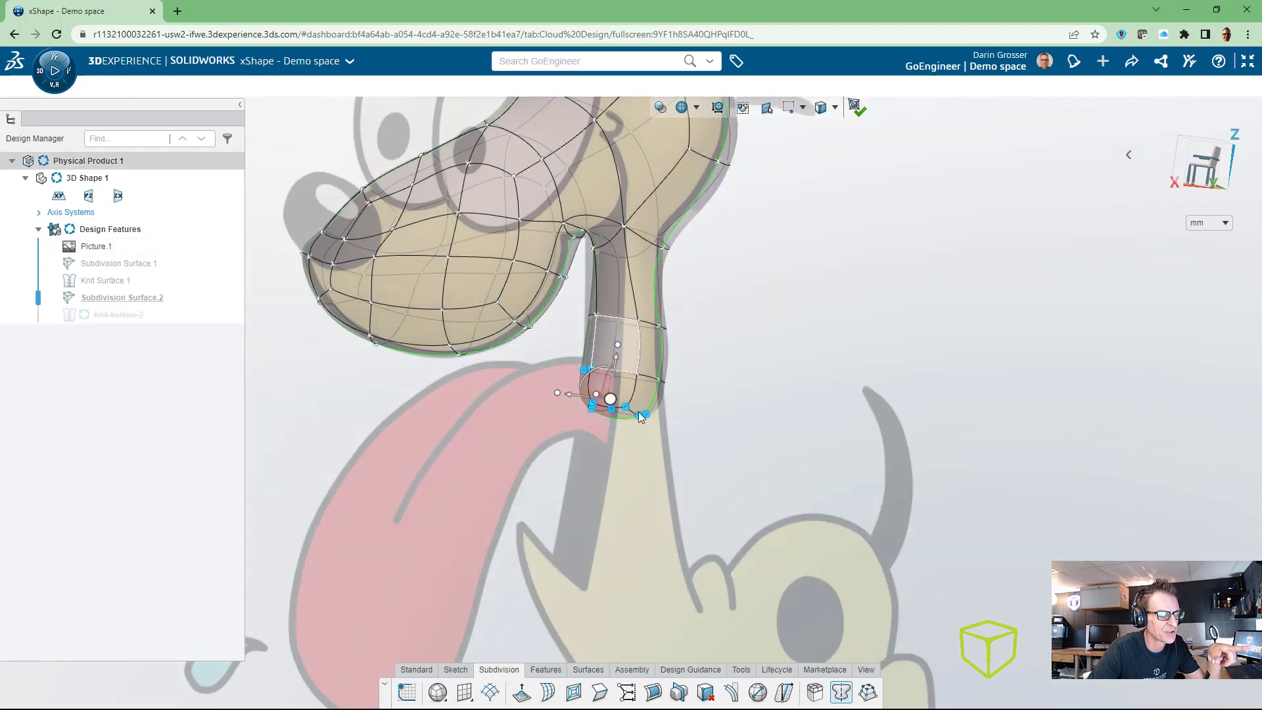
{"action": "left_click_drag", "start_coordinate": [611, 396], "coordinate": [624, 490]}
{"action": "left_click_drag", "start_coordinate": [611, 551], "coordinate": [605, 595]}
{"action": "scroll", "coordinate": [686, 503], "scroll_direction": "down", "scroll_amount": 3}
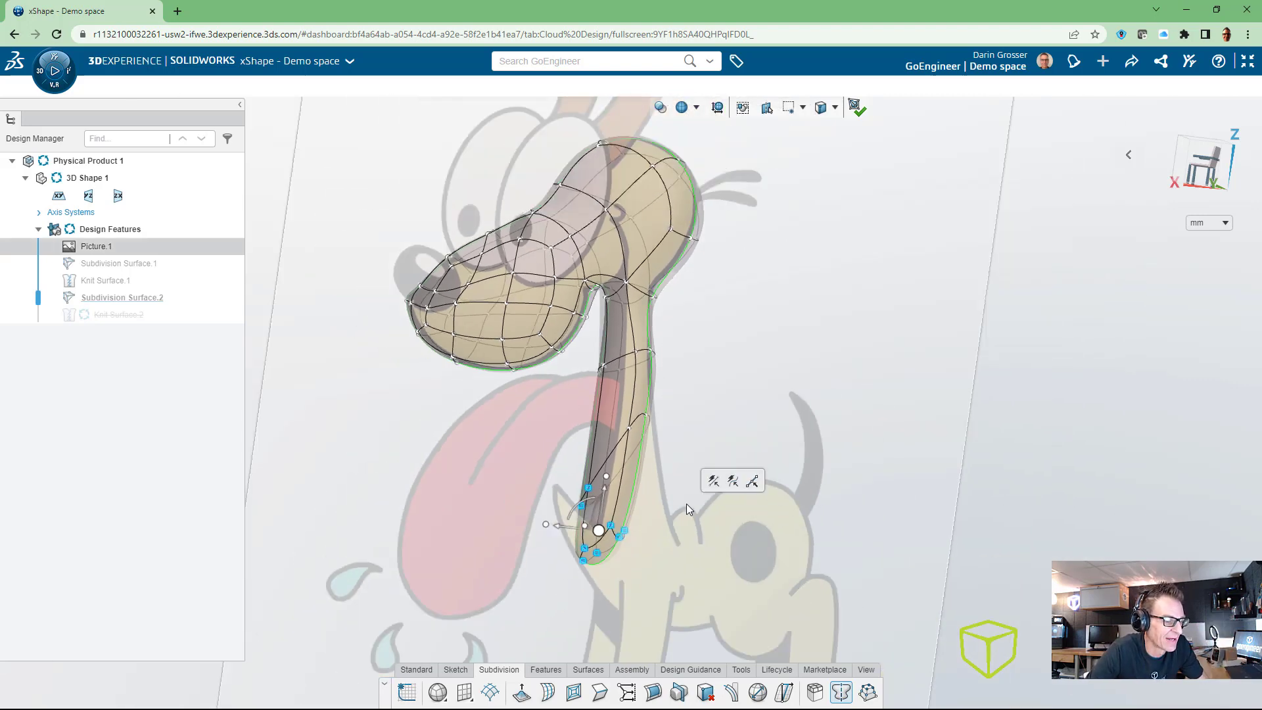
{"action": "left_click", "coordinate": [1061, 424]}
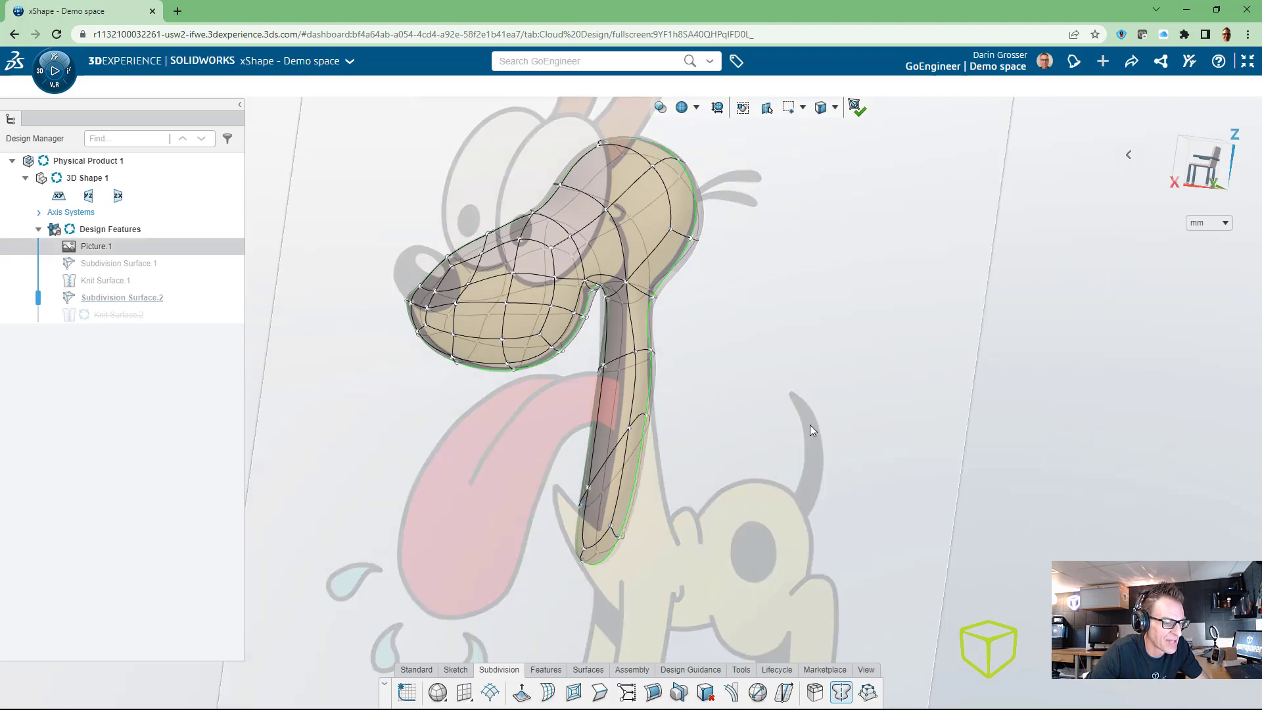
Extrude the rear faces of the stretched lower neck segment toward the dog's back to thicken the chest area
{"action": "middle_click_drag", "start_coordinate": [810, 425], "coordinate": [761, 436]}
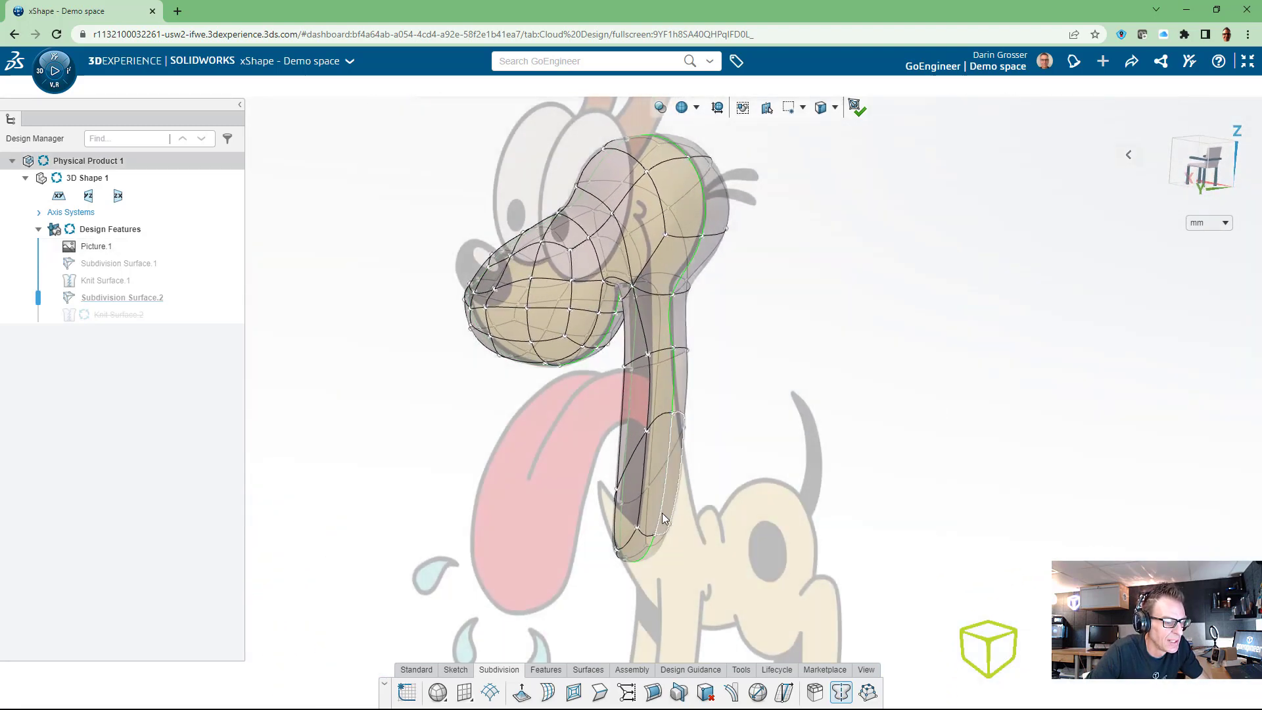
{"action": "left_click", "coordinate": [654, 508]}
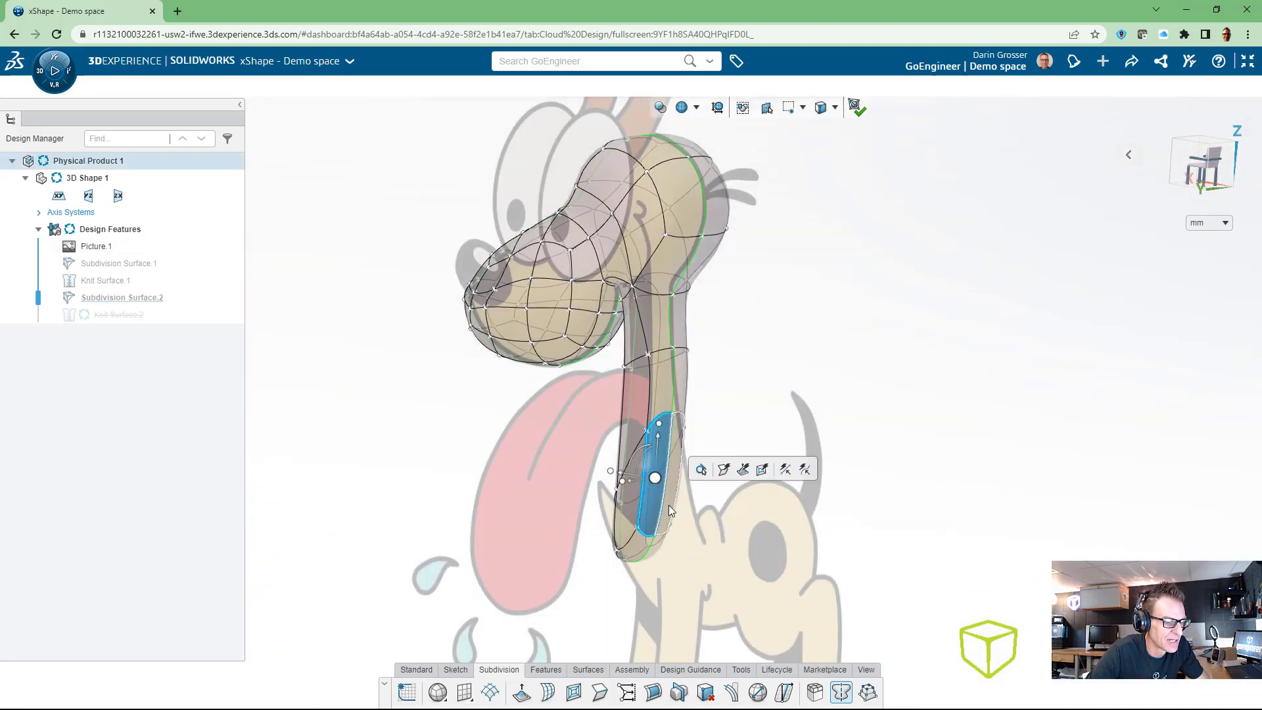
{"action": "left_click", "coordinate": [521, 691]}
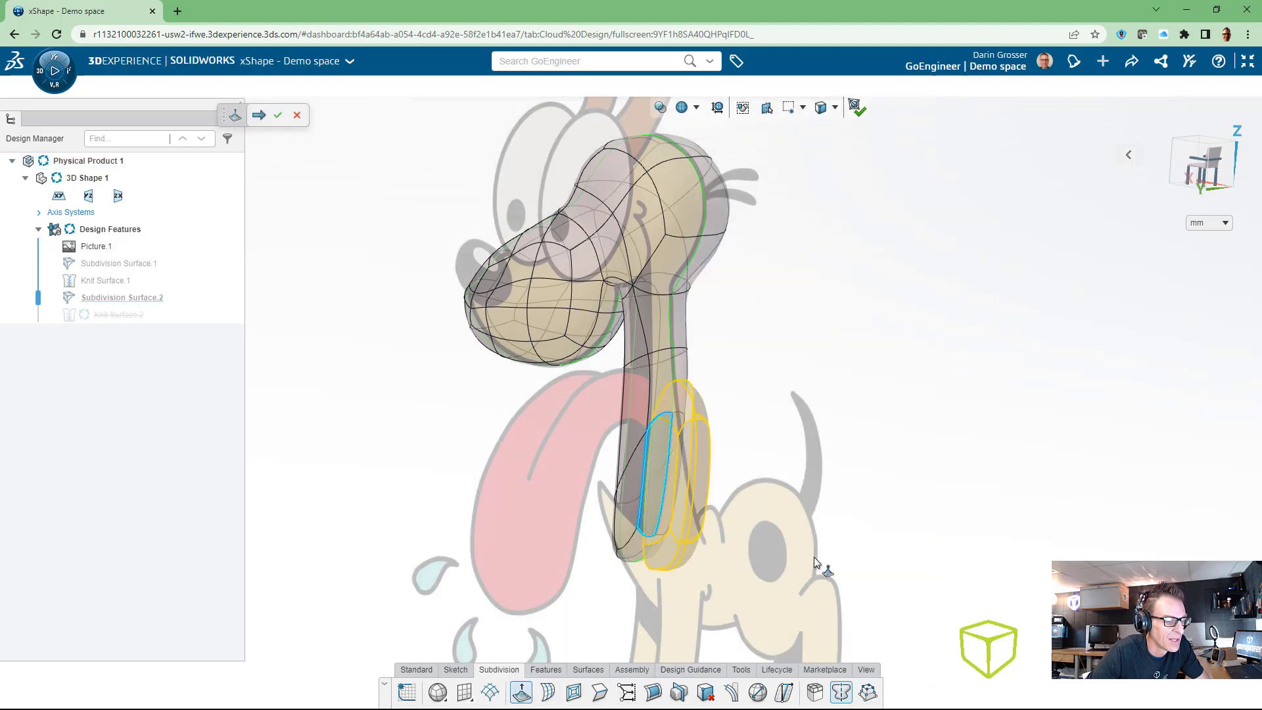
{"action": "middle_click_drag", "start_coordinate": [766, 505], "coordinate": [738, 479]}
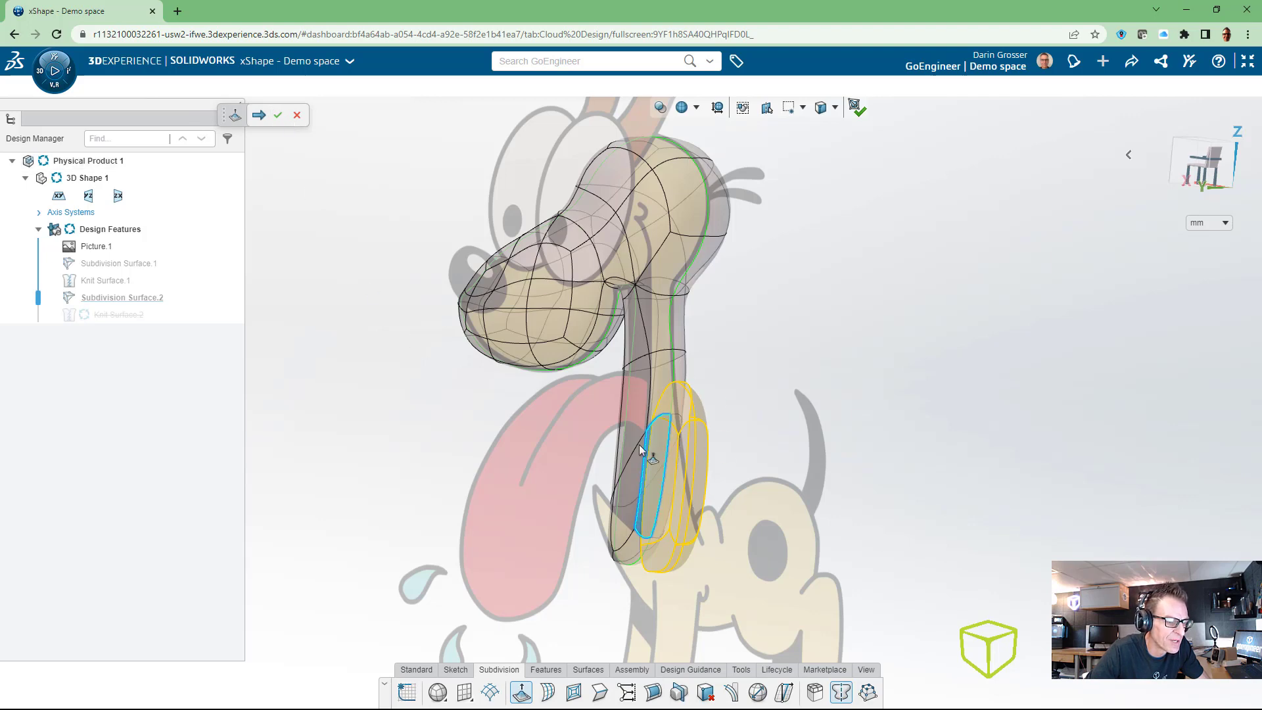
{"action": "middle_click_drag", "start_coordinate": [685, 502], "coordinate": [673, 504]}
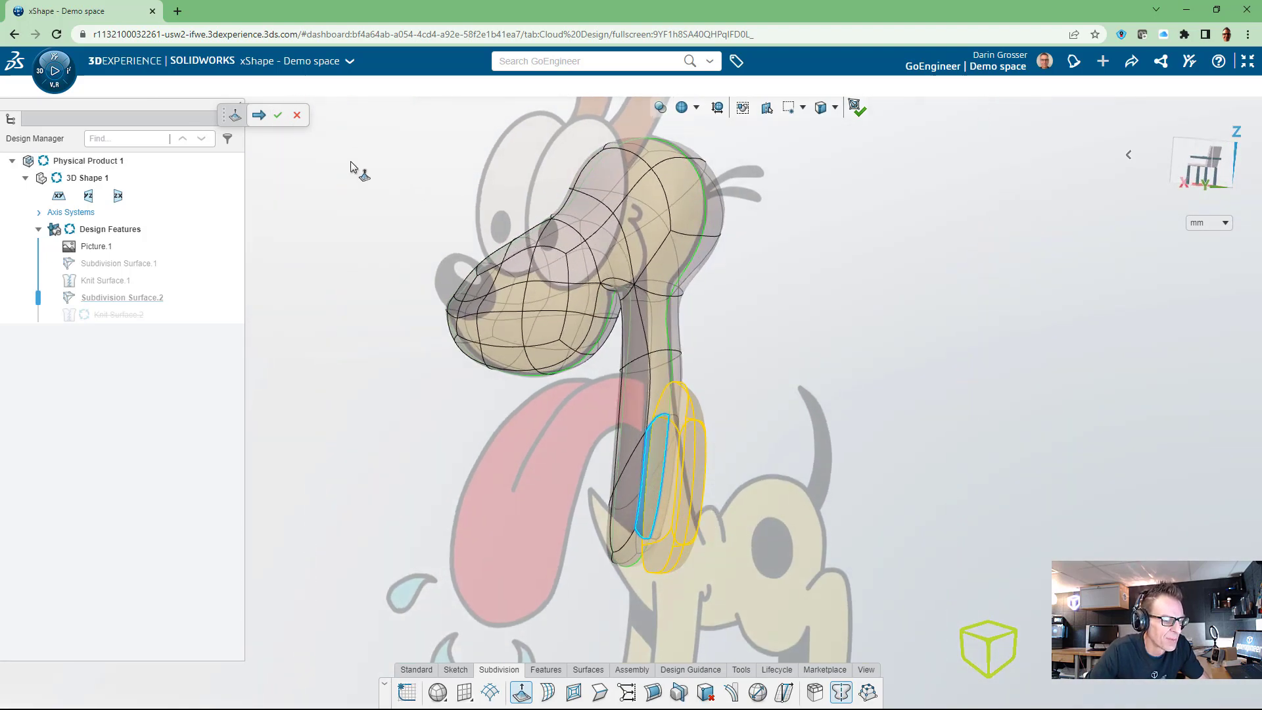
{"action": "left_click", "coordinate": [281, 118]}
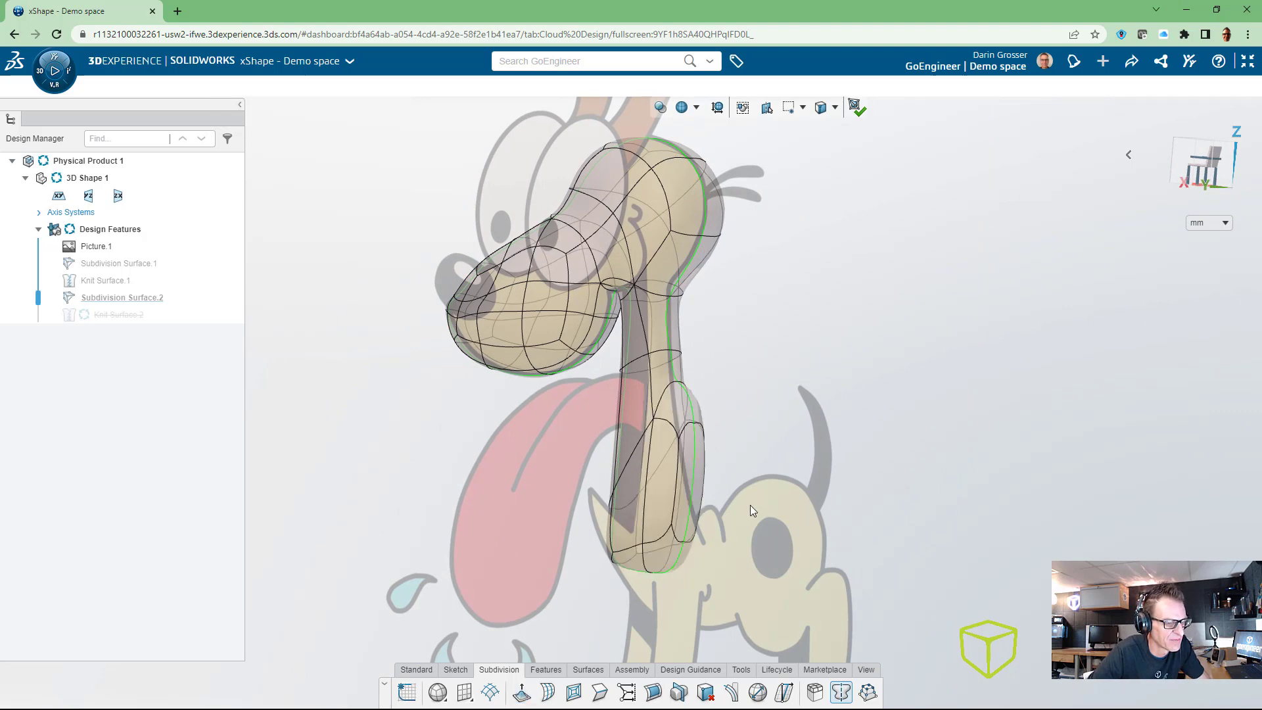
{"action": "middle_click_drag", "start_coordinate": [751, 504], "coordinate": [655, 338]}
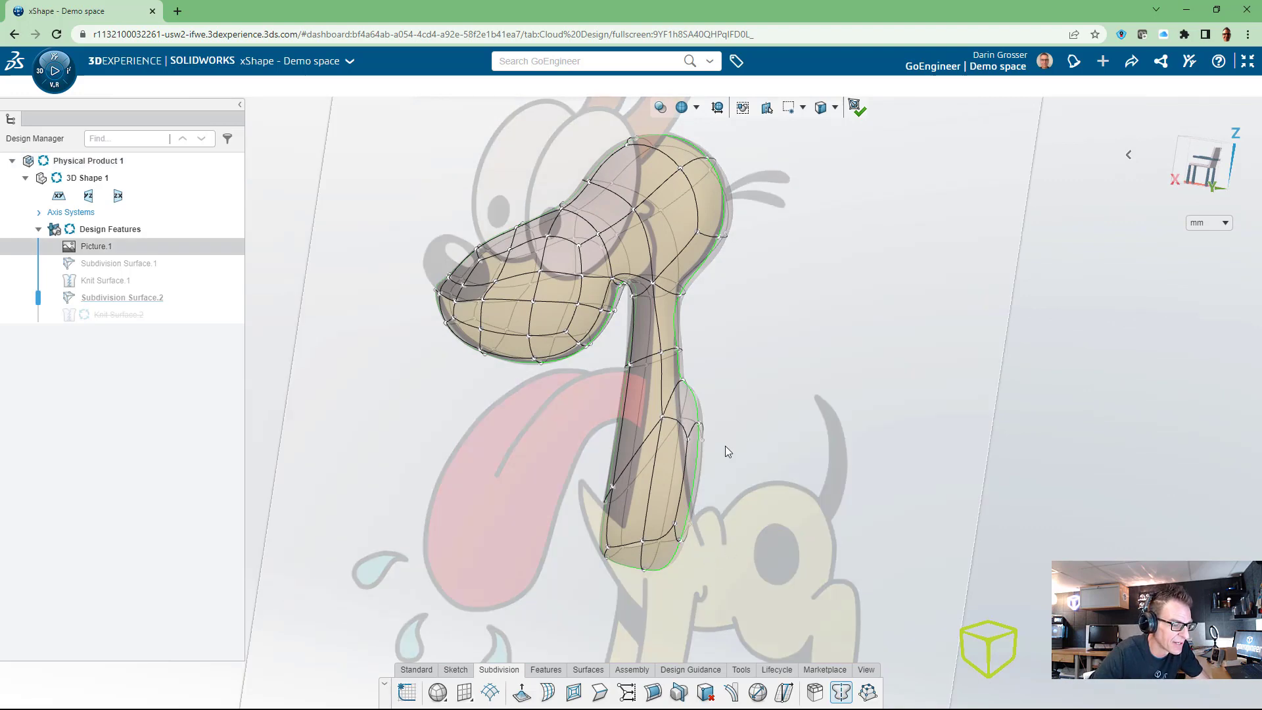
{"action": "mouse_move", "coordinate": [781, 387]}
{"action": "left_mouse_down"}
{"action": "mouse_move", "coordinate": [684, 399]}
{"action": "mouse_move", "coordinate": [783, 392]}
{"action": "left_mouse_up"}
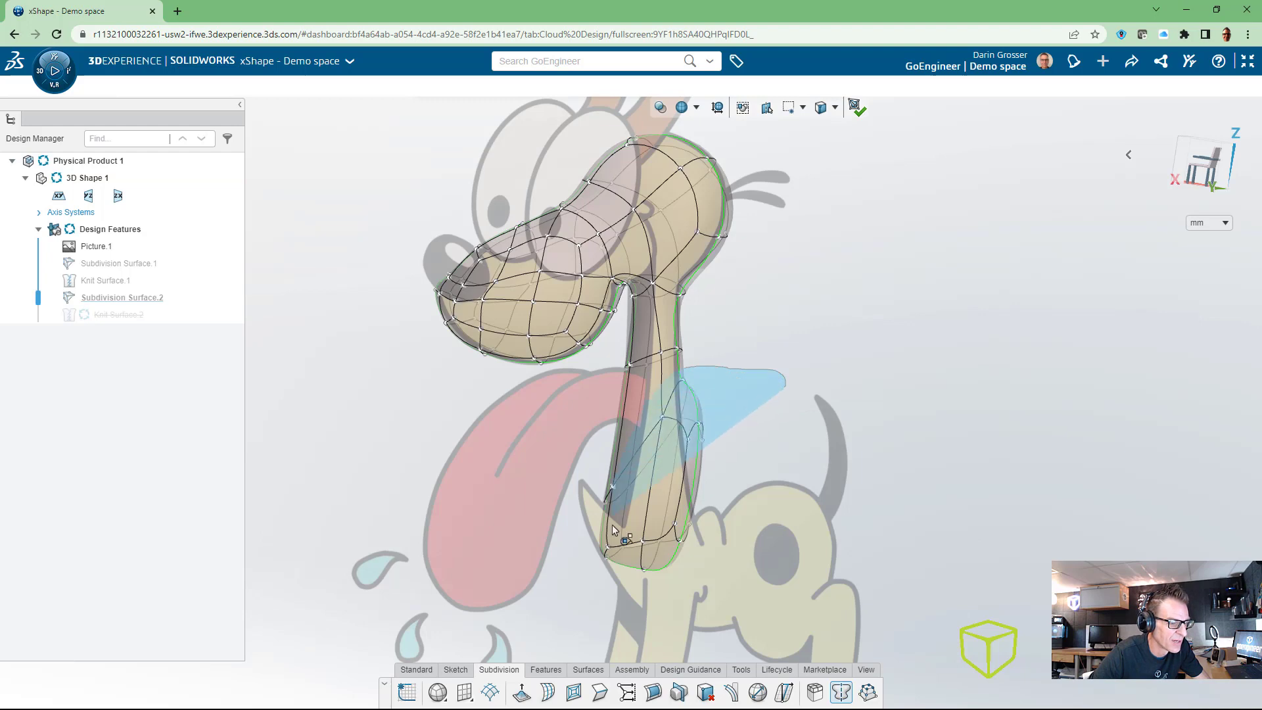
{"action": "left_click_drag", "start_coordinate": [658, 586], "coordinate": [744, 477]}
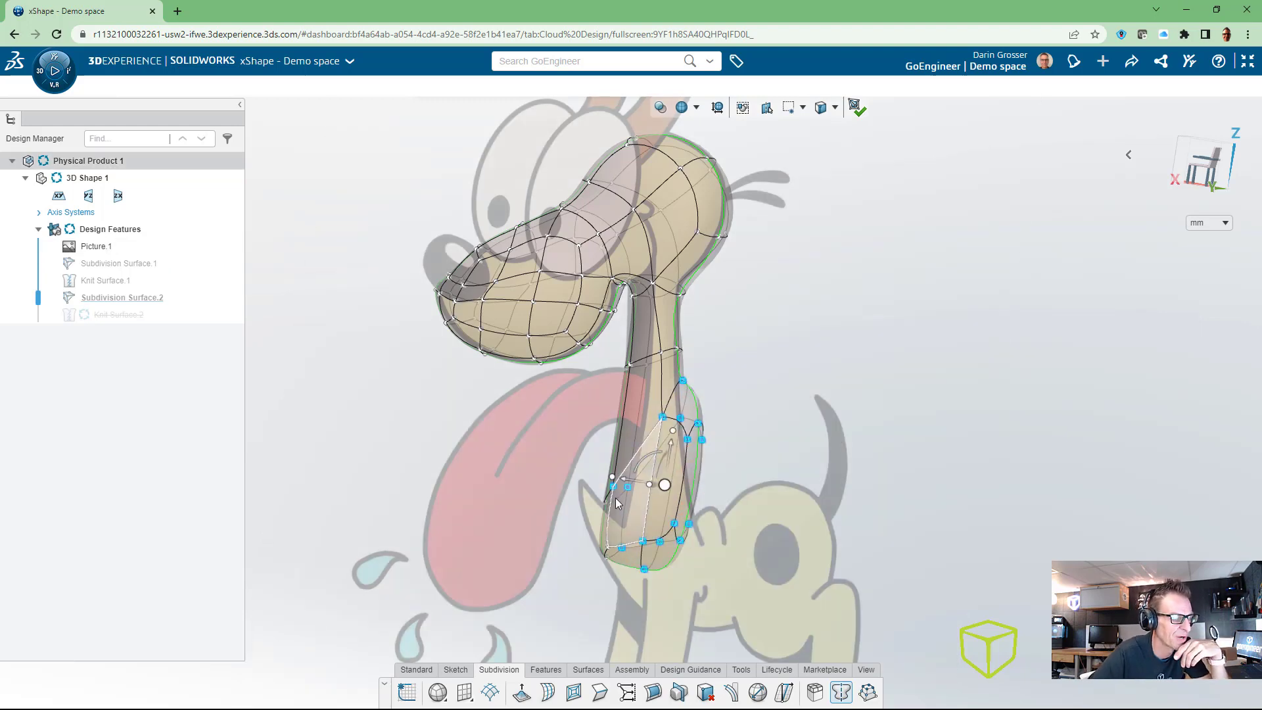
{"action": "left_click", "coordinate": [780, 357]}
{"action": "left_click", "coordinate": [1102, 351]}
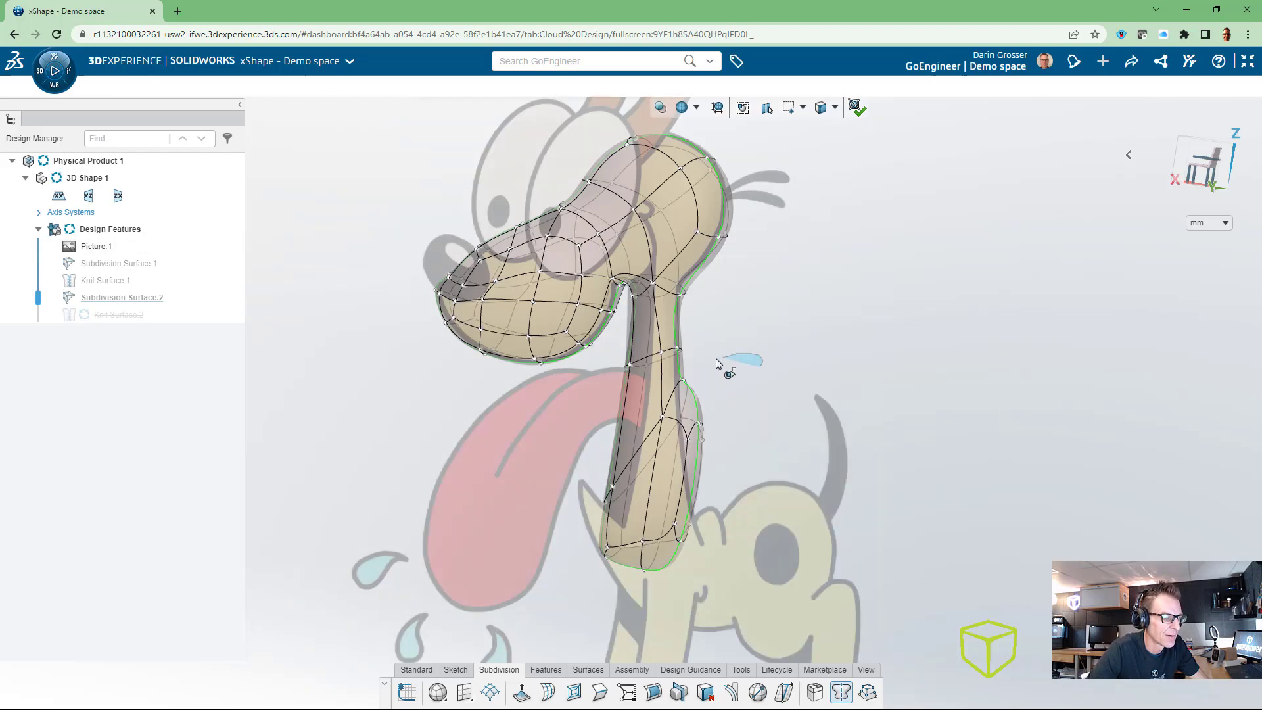
Move the extruded rear vertices of the lower neck down and back into the body, and lower the upper ones further along Z
{"action": "left_click", "coordinate": [648, 588]}
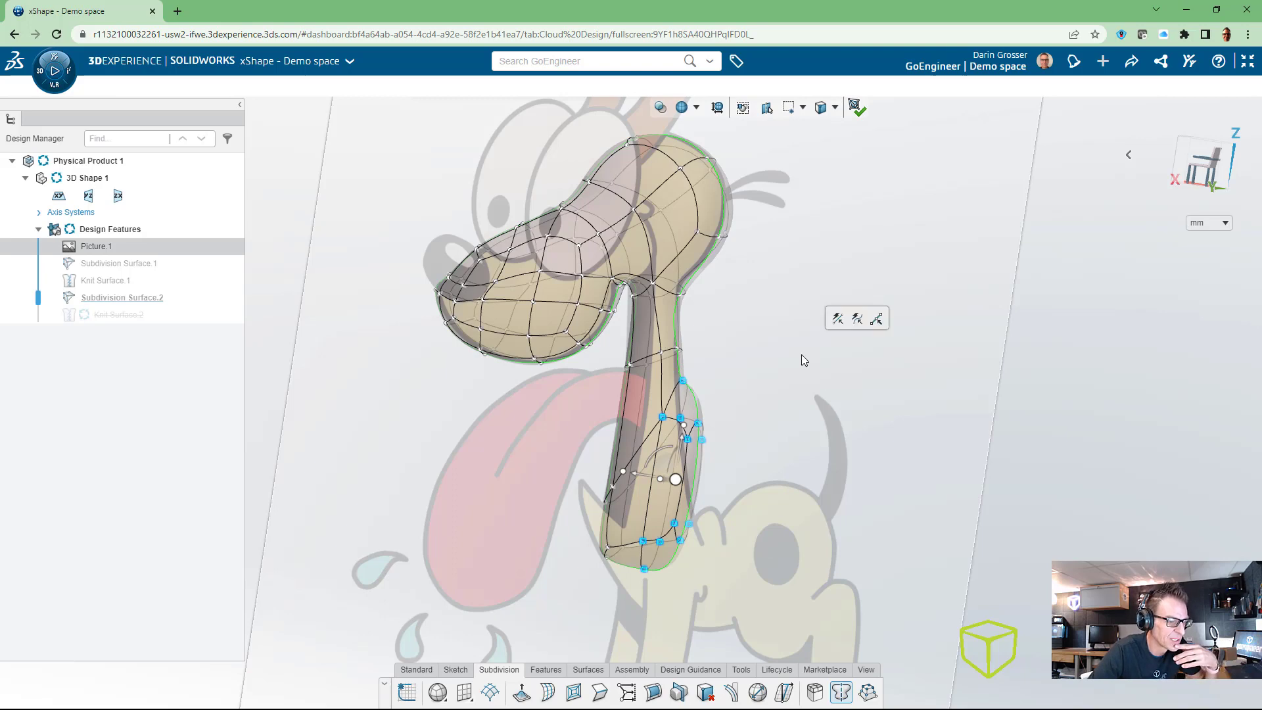
{"action": "middle_click_drag", "start_coordinate": [703, 446], "coordinate": [688, 482]}
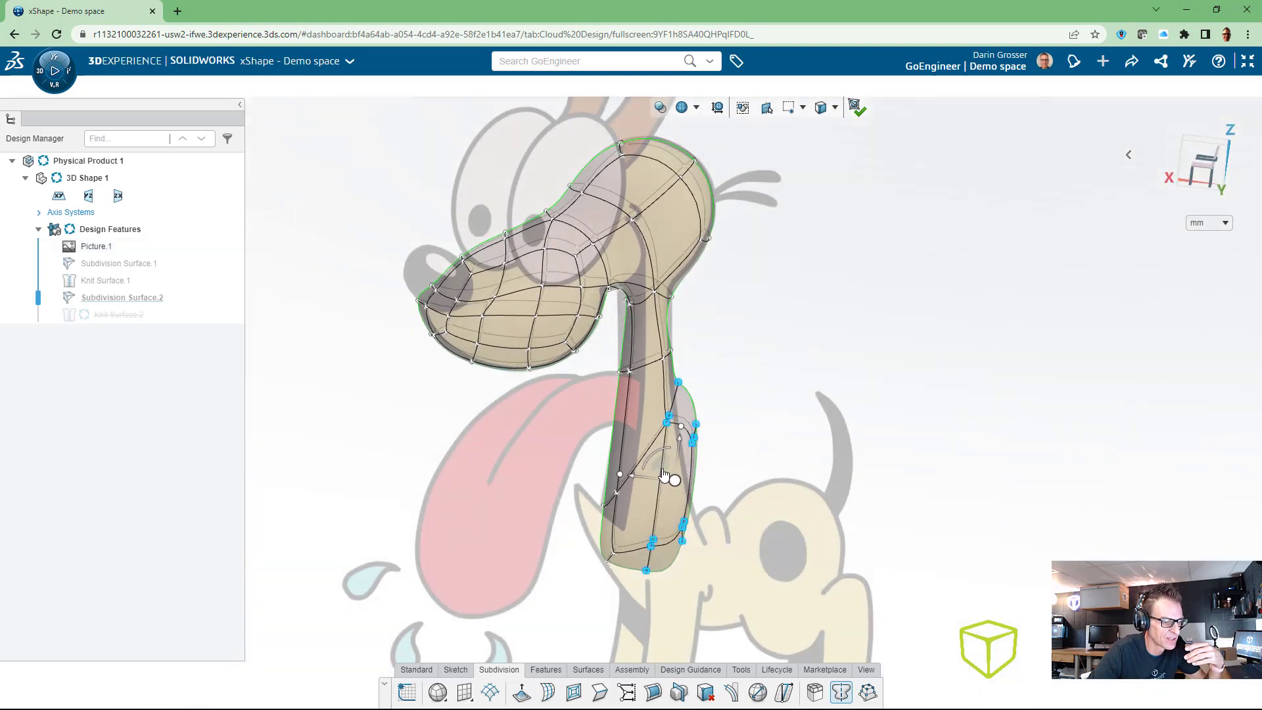
{"action": "left_click_drag", "start_coordinate": [674, 480], "coordinate": [678, 516]}
{"action": "left_click", "coordinate": [813, 365]}
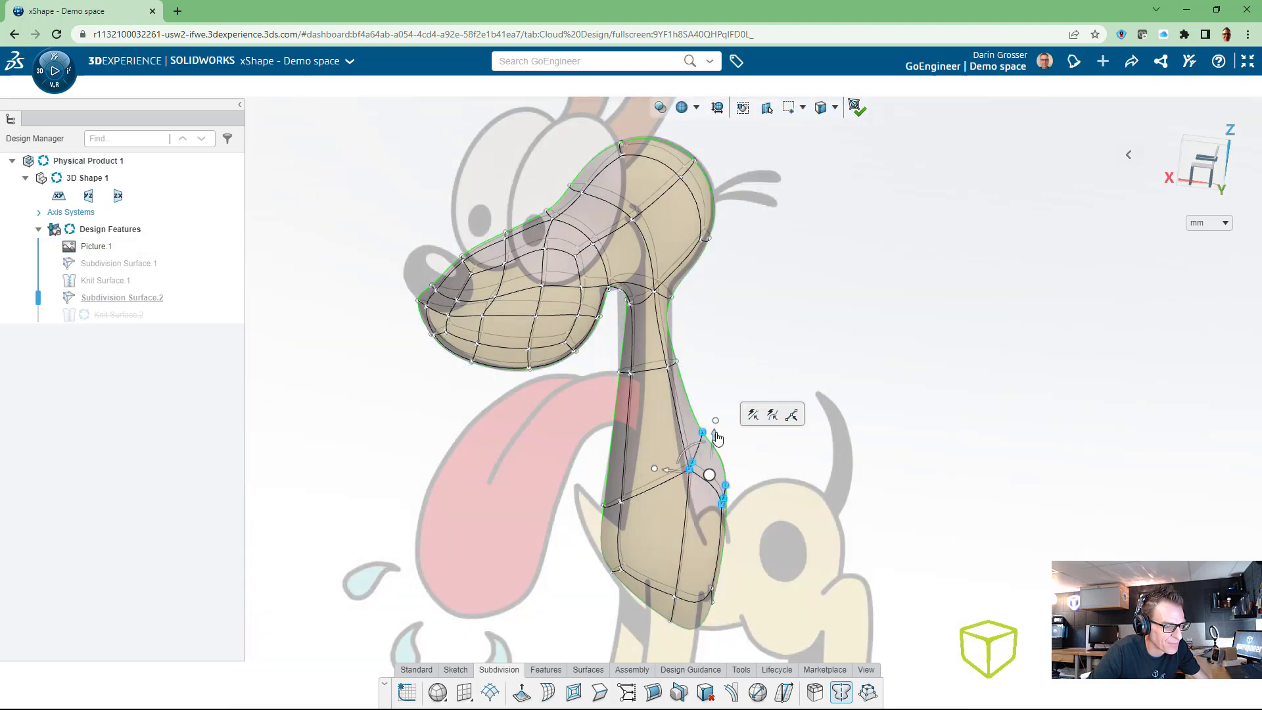
{"action": "left_click_drag", "start_coordinate": [714, 440], "coordinate": [714, 533]}
Extrude the lower front face of the neck forward to start the pointed chest tuft
{"action": "middle_click_drag", "start_coordinate": [876, 485], "coordinate": [916, 474]}
{"action": "scroll", "coordinate": [590, 550], "scroll_direction": "up", "scroll_amount": 4}
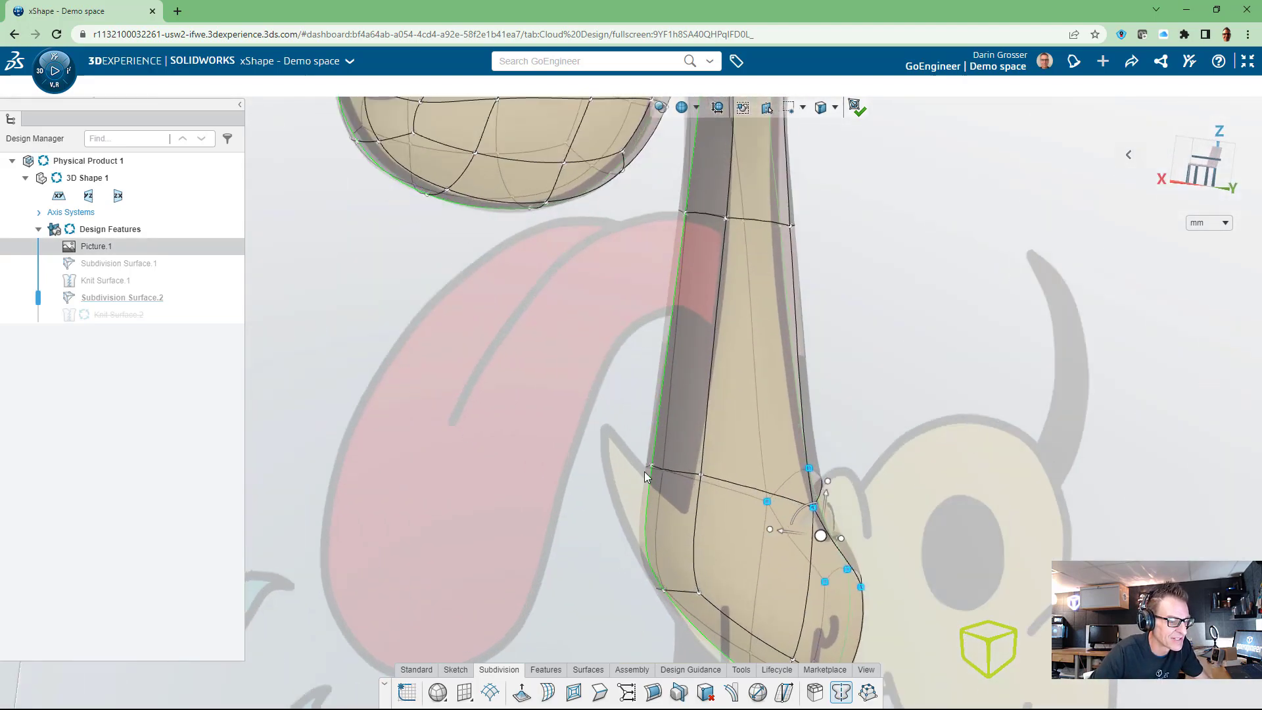
{"action": "left_click", "coordinate": [665, 510]}
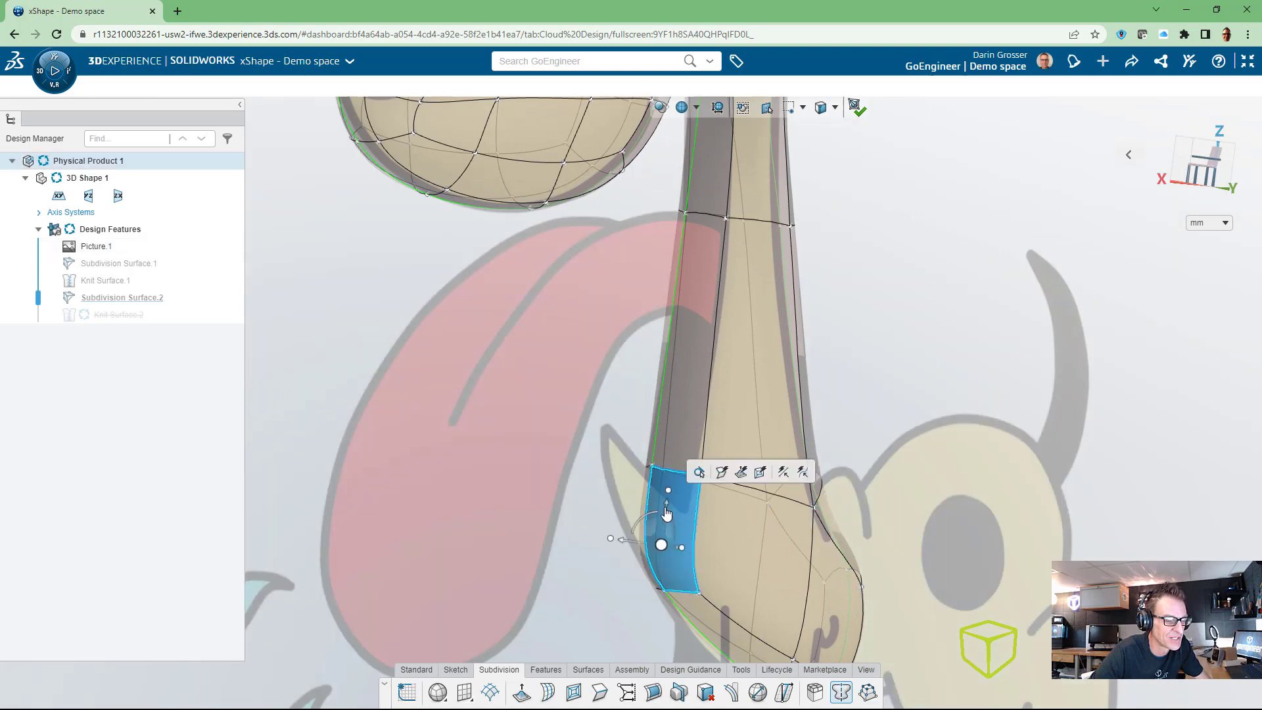
{"action": "left_click", "coordinate": [742, 473]}
{"action": "left_click_drag", "start_coordinate": [713, 558], "coordinate": [774, 548]}
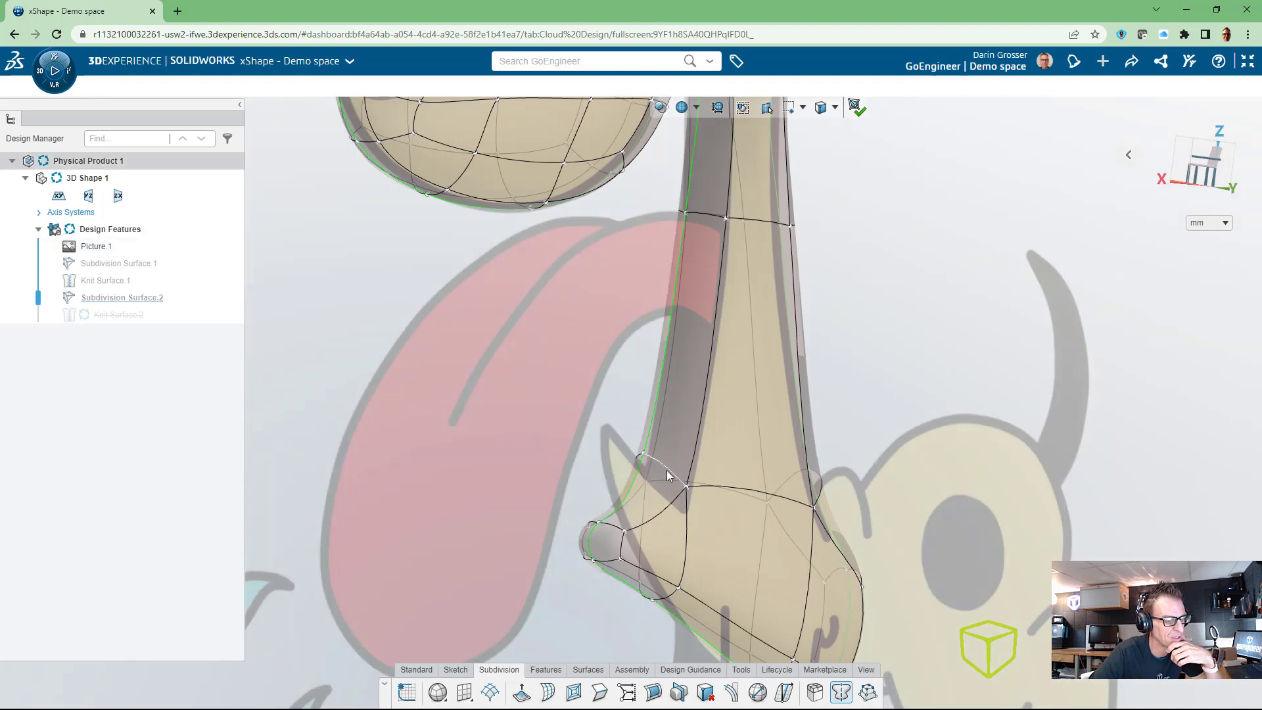
Crease the edge where the chest tuft meets the neck's front with a value of 90, with local weighting off
{"action": "left_click", "coordinate": [667, 471]}
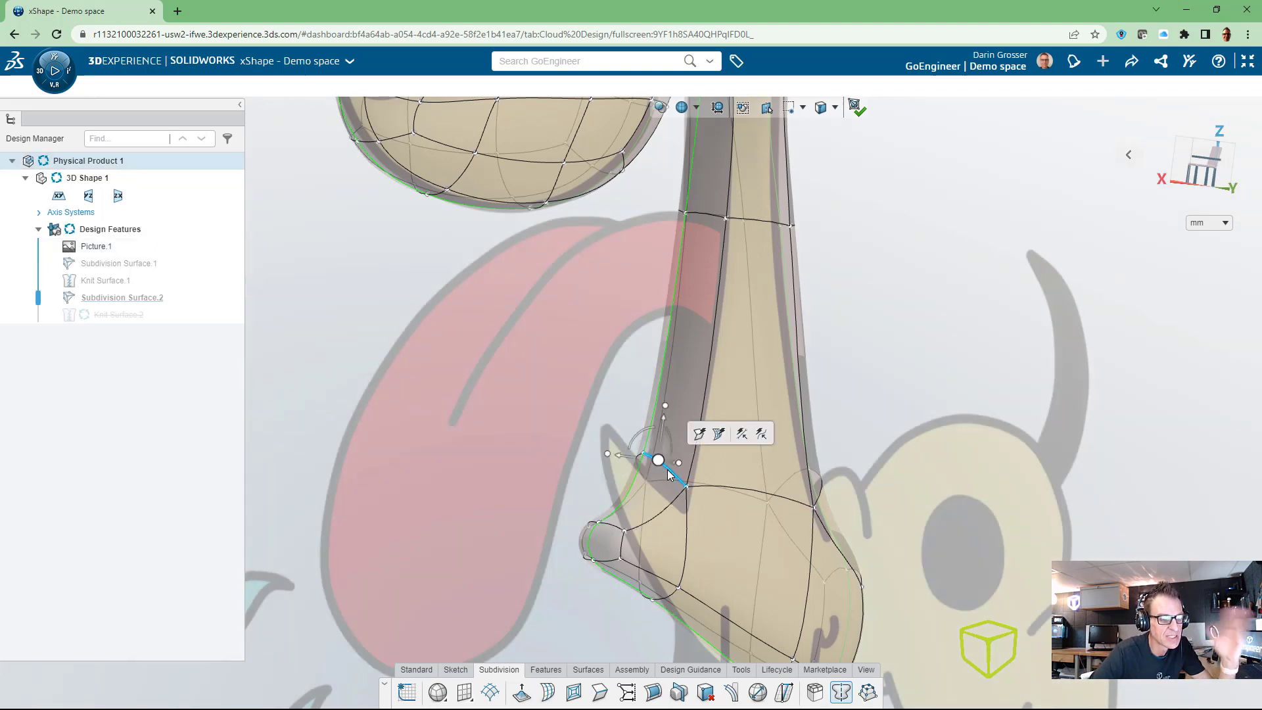
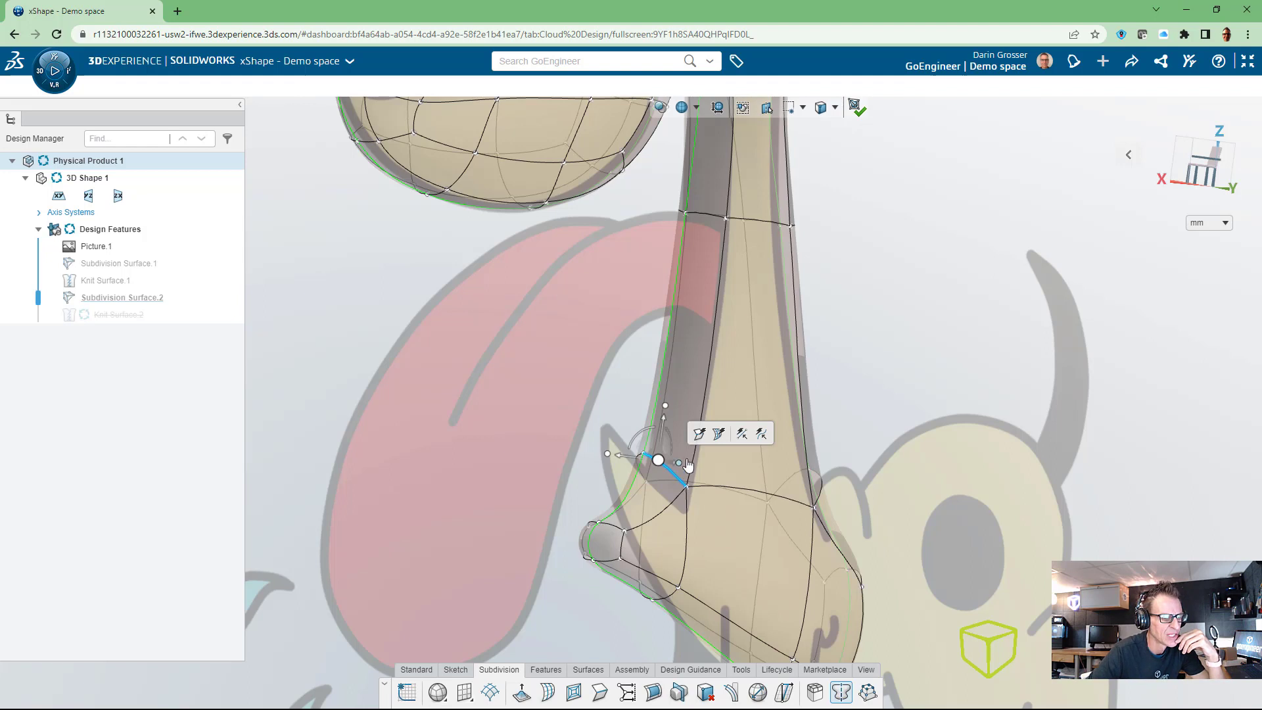
{"action": "left_click", "coordinate": [600, 693]}
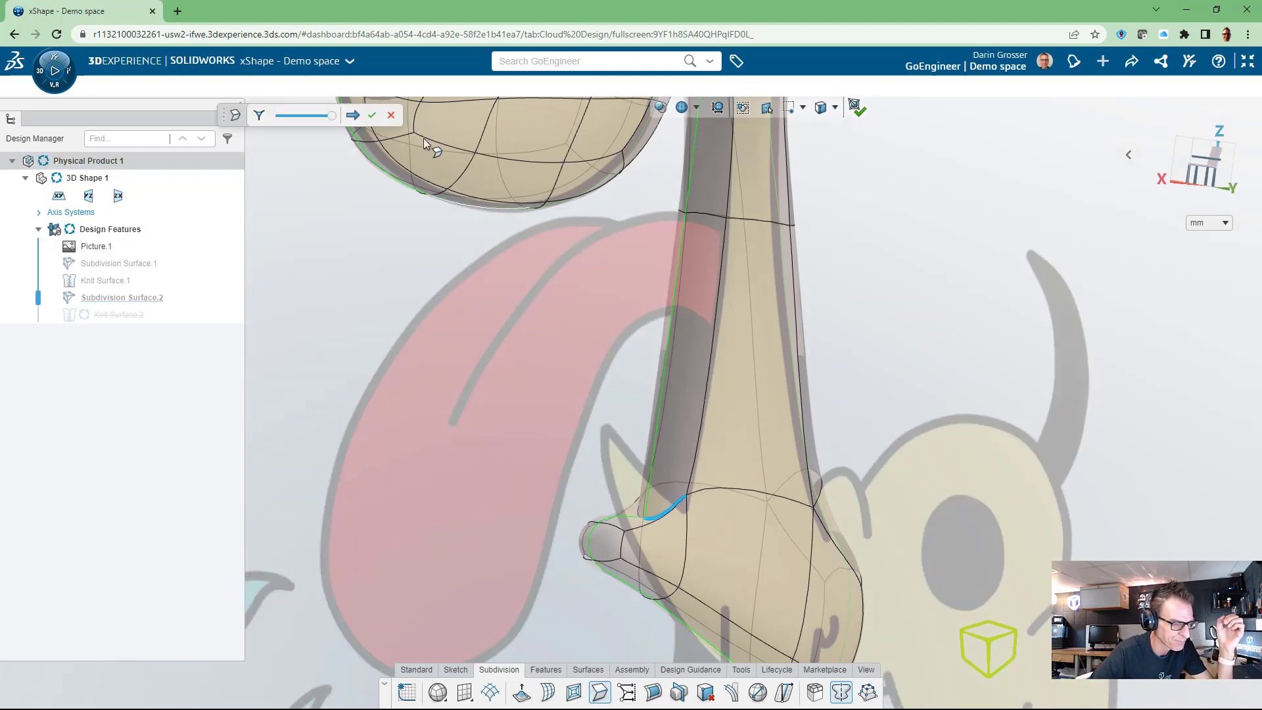
{"action": "scroll", "coordinate": [703, 489], "scroll_direction": "up", "scroll_amount": 5}
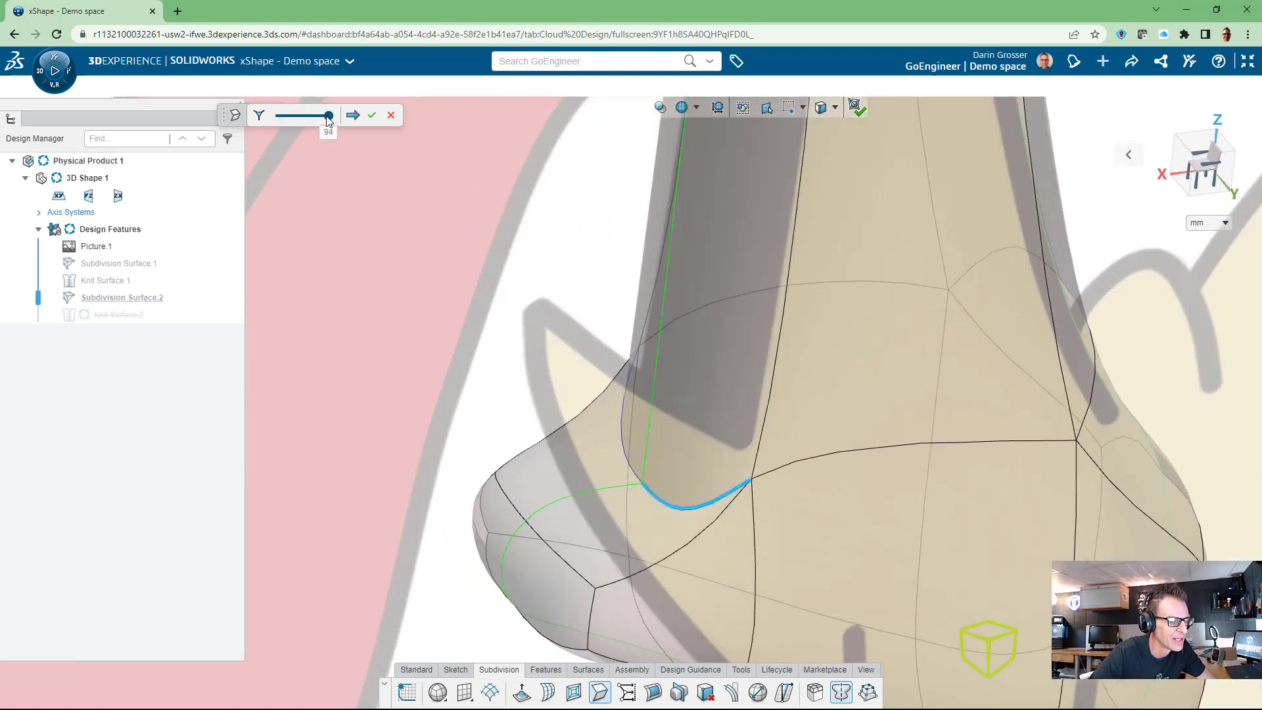
{"action": "left_click_drag", "start_coordinate": [313, 121], "coordinate": [336, 123]}
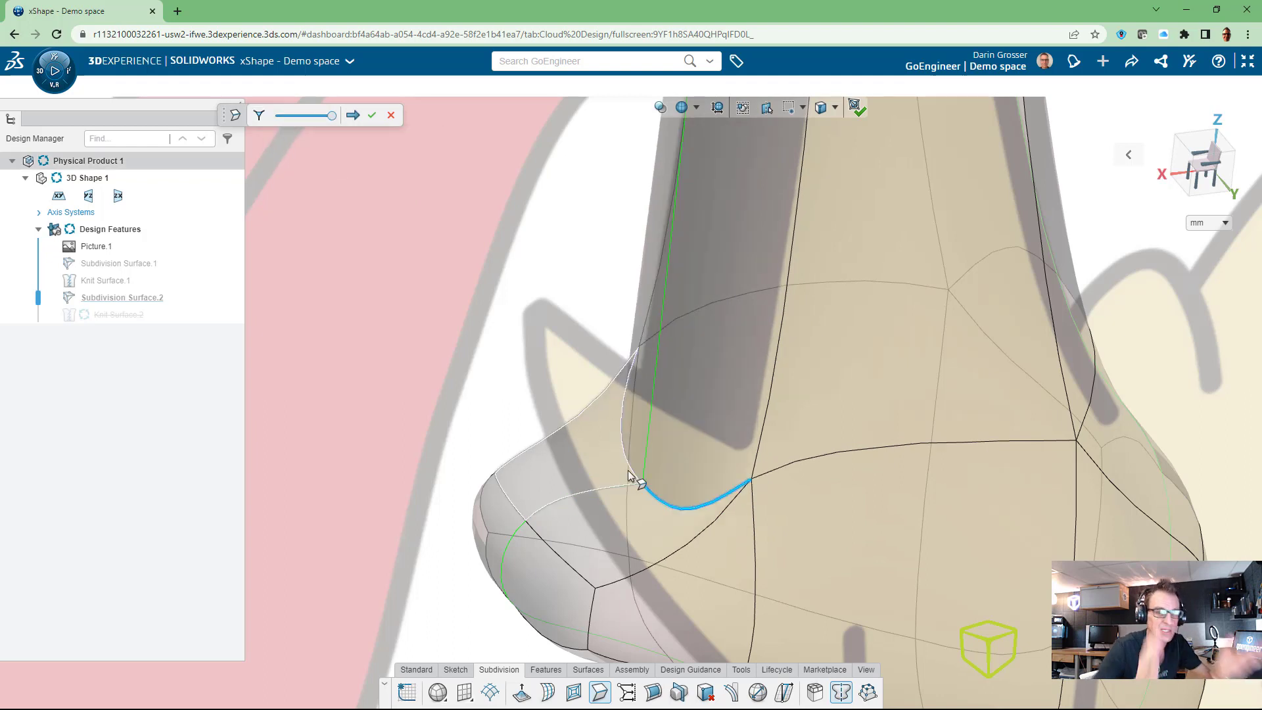
{"action": "left_click", "coordinate": [258, 117]}
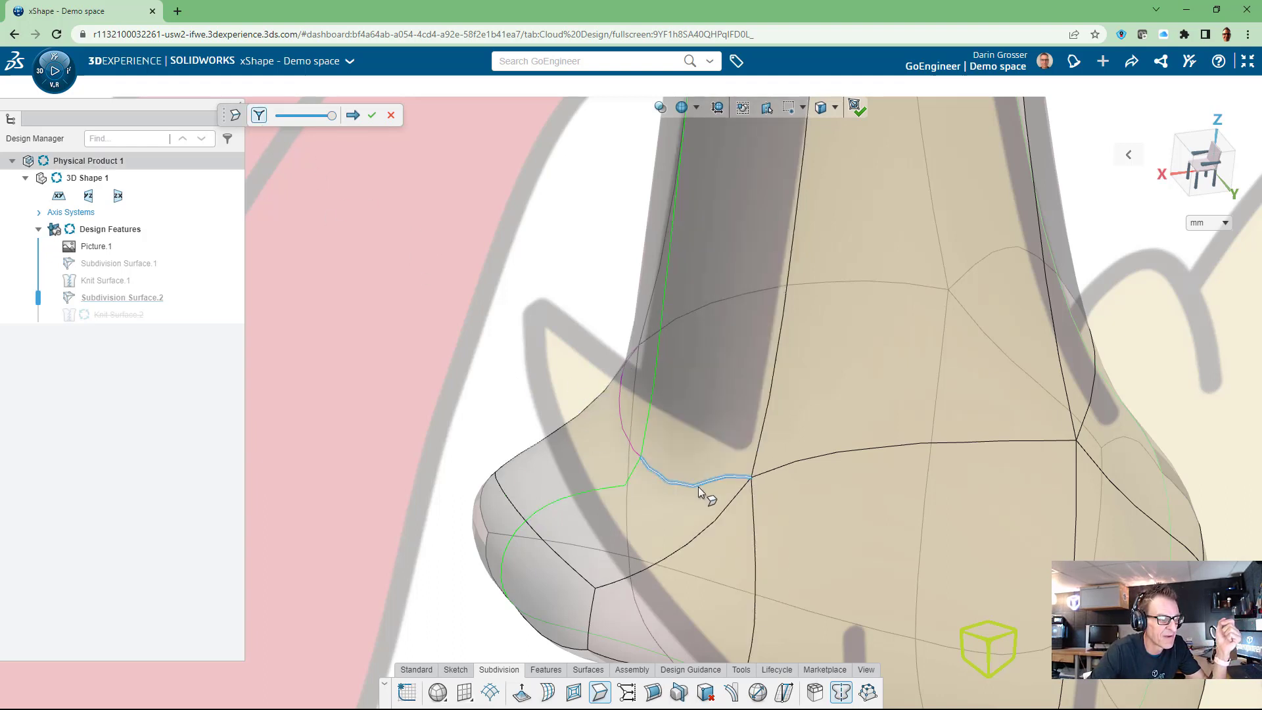
{"action": "left_click", "coordinate": [704, 496]}
{"action": "mouse_move", "coordinate": [317, 118]}
{"action": "left_mouse_down"}
{"action": "mouse_move", "coordinate": [299, 118]}
{"action": "mouse_move", "coordinate": [330, 122]}
{"action": "left_mouse_up"}
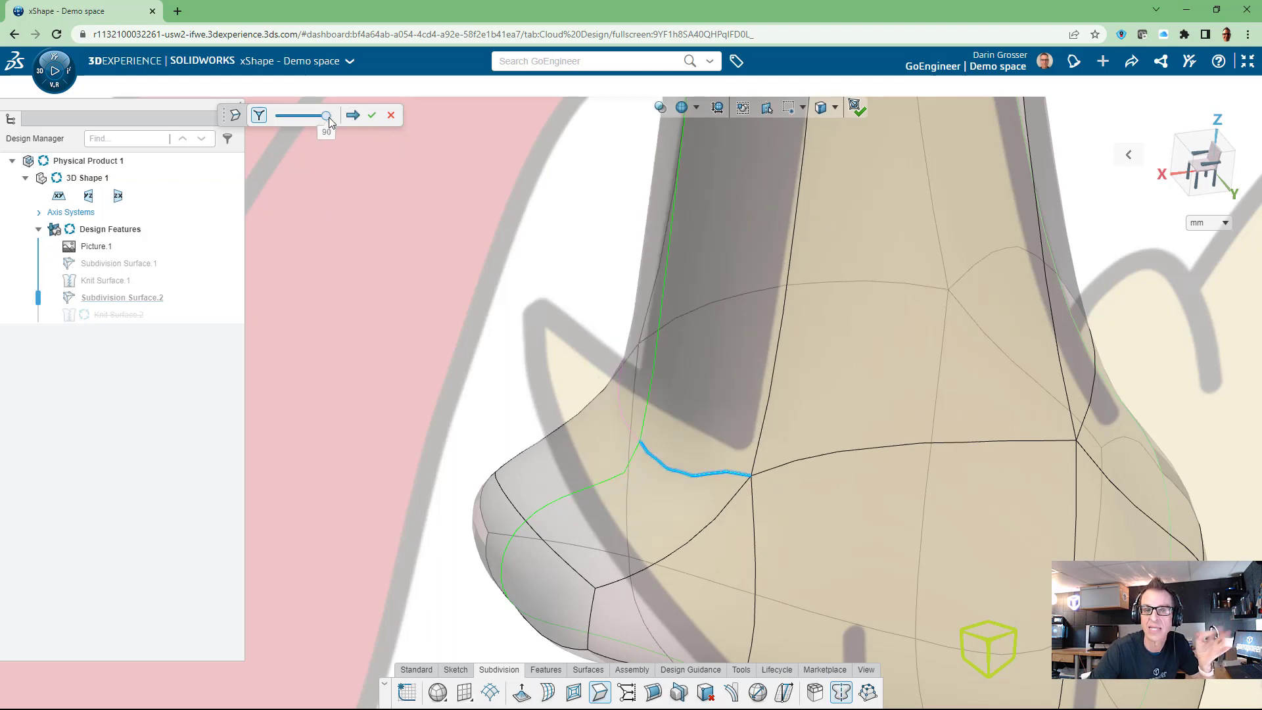
{"action": "left_click", "coordinate": [259, 115]}
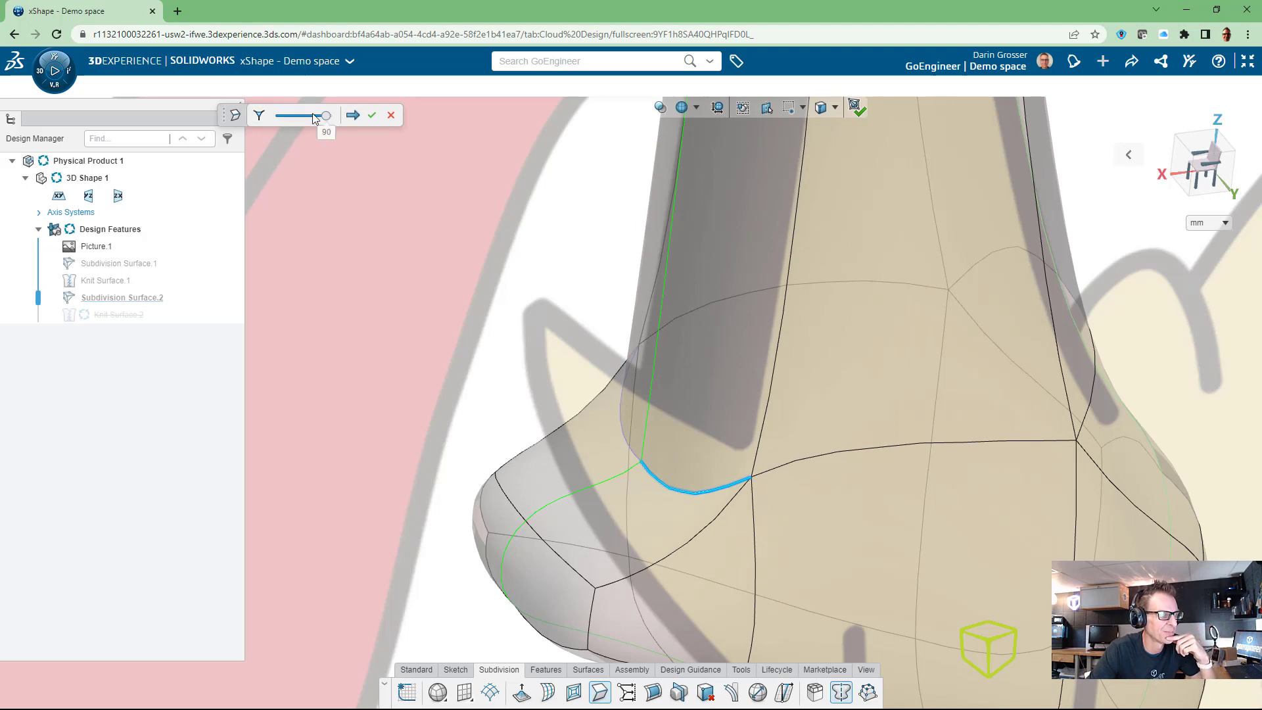
{"action": "left_click", "coordinate": [371, 115]}
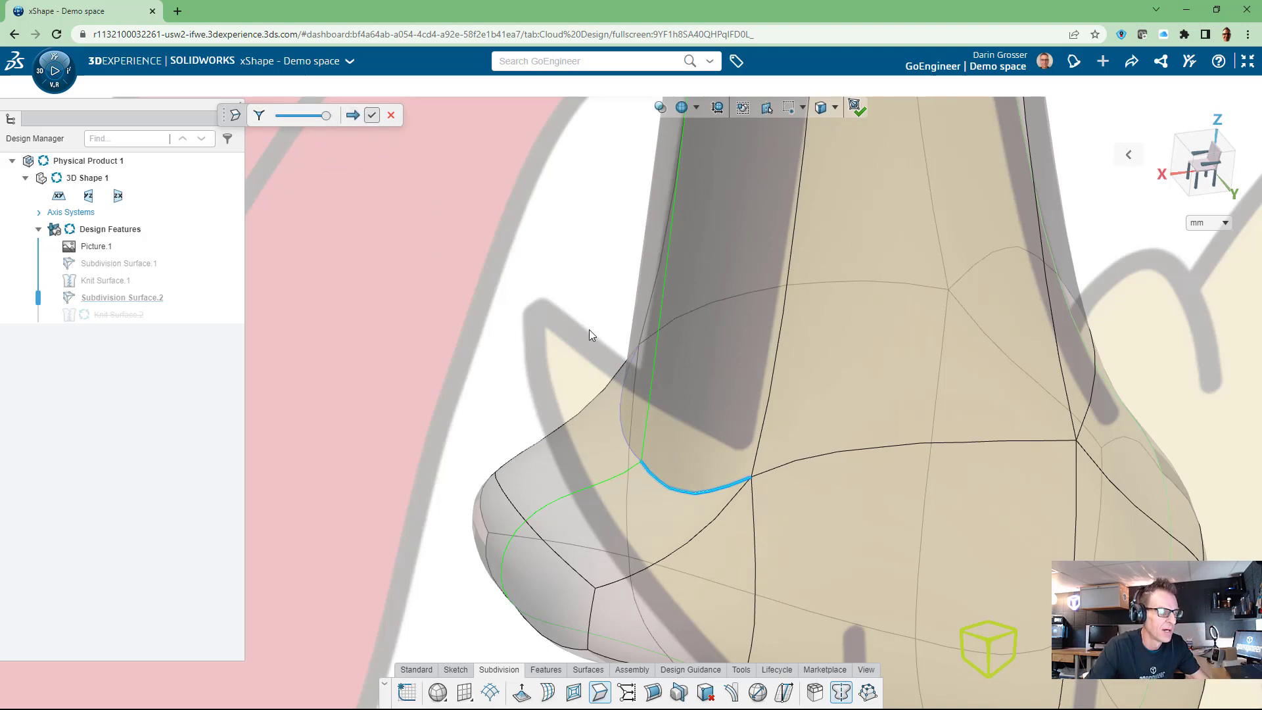
Raise the end face of the chest tuft along Z to match the pointed tip in the picture
{"action": "middle_click_drag", "start_coordinate": [640, 411], "coordinate": [594, 519]}
{"action": "left_click", "coordinate": [591, 519]}
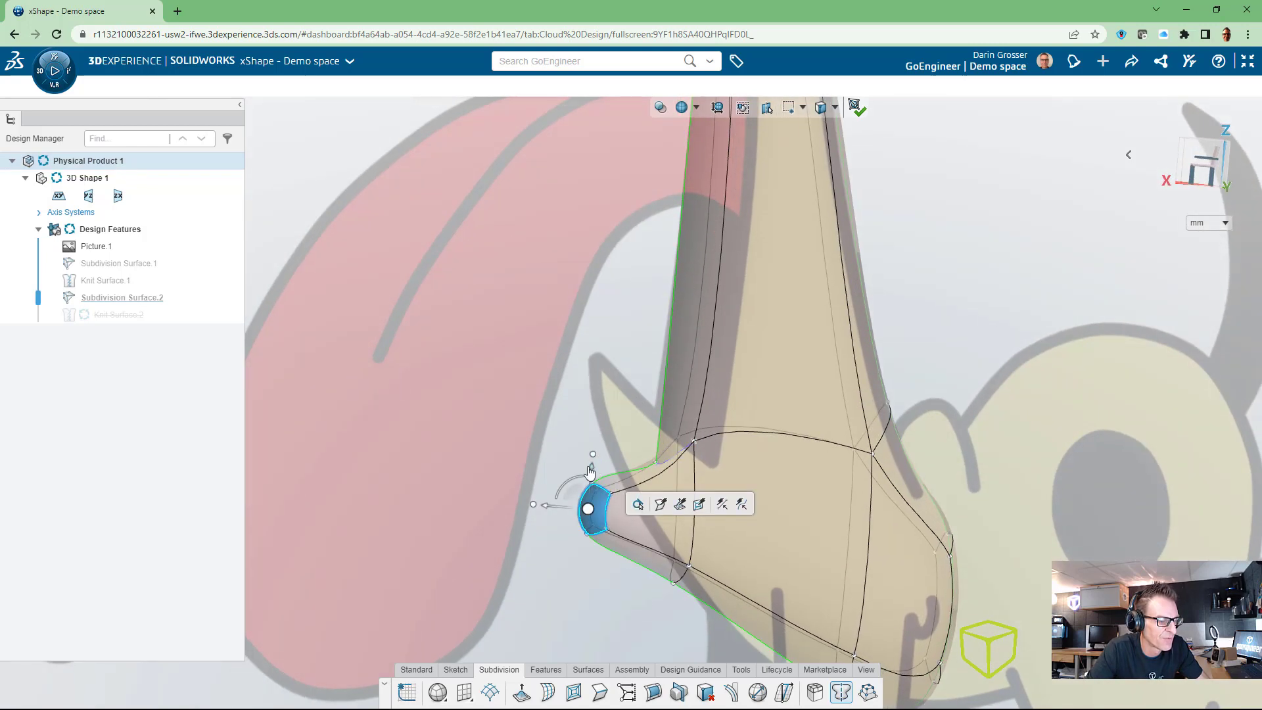
{"action": "left_click_drag", "start_coordinate": [592, 468], "coordinate": [586, 324]}
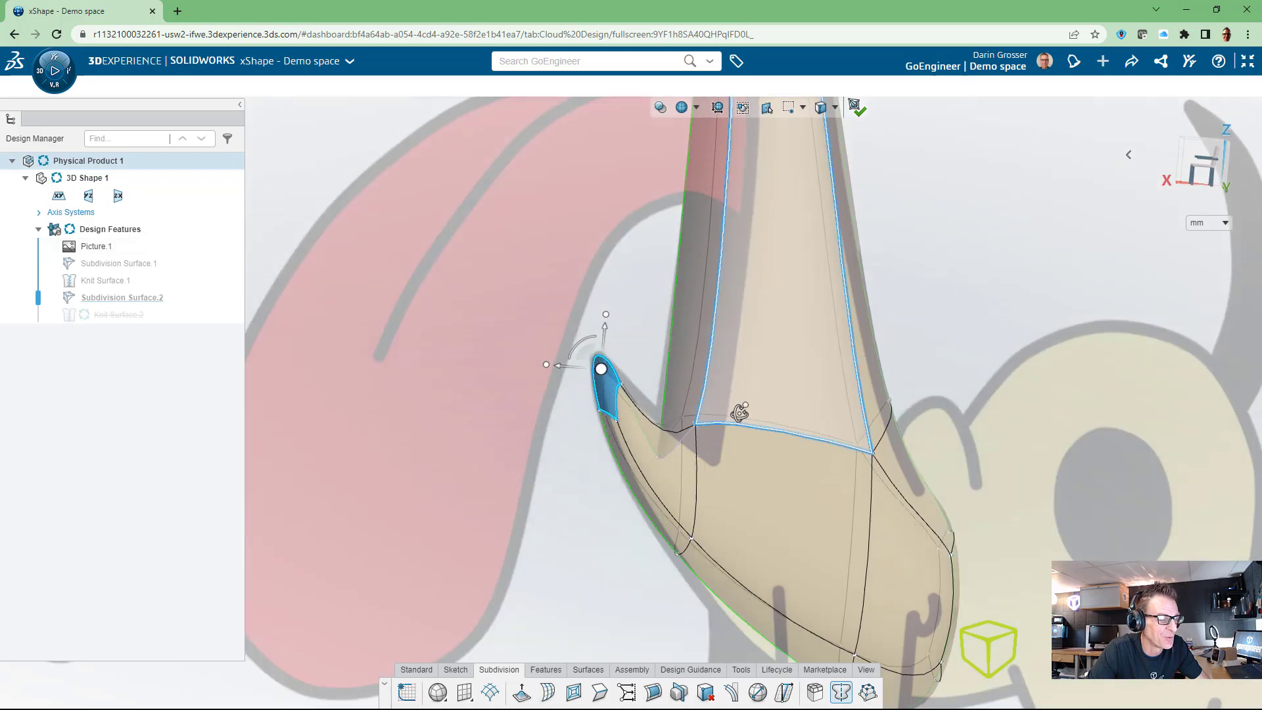
Move the upper neck's front face slightly forward and shift the cross edge below it back toward the neck
{"action": "middle_click_drag", "start_coordinate": [738, 414], "coordinate": [629, 215]}
{"action": "scroll", "coordinate": [652, 259], "scroll_direction": "up", "scroll_amount": 2}
{"action": "left_click", "coordinate": [647, 287]}
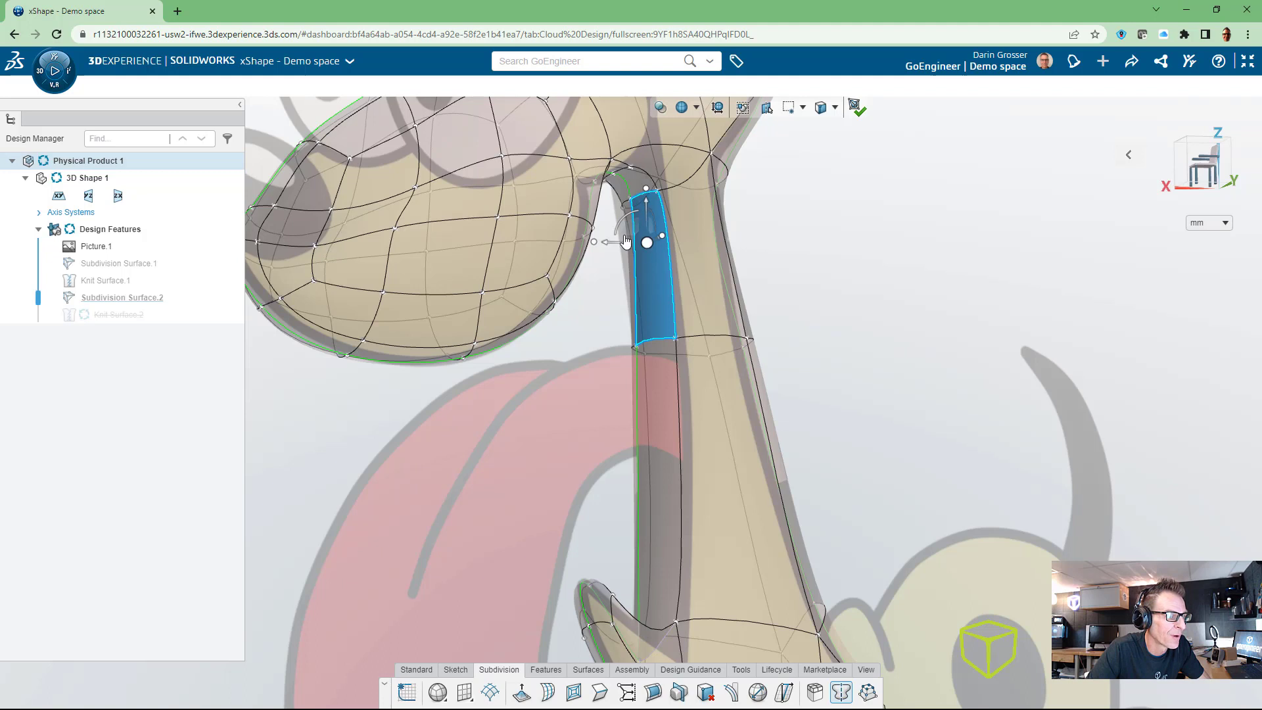
{"action": "left_click_drag", "start_coordinate": [609, 250], "coordinate": [600, 246]}
{"action": "left_click", "coordinate": [646, 341]}
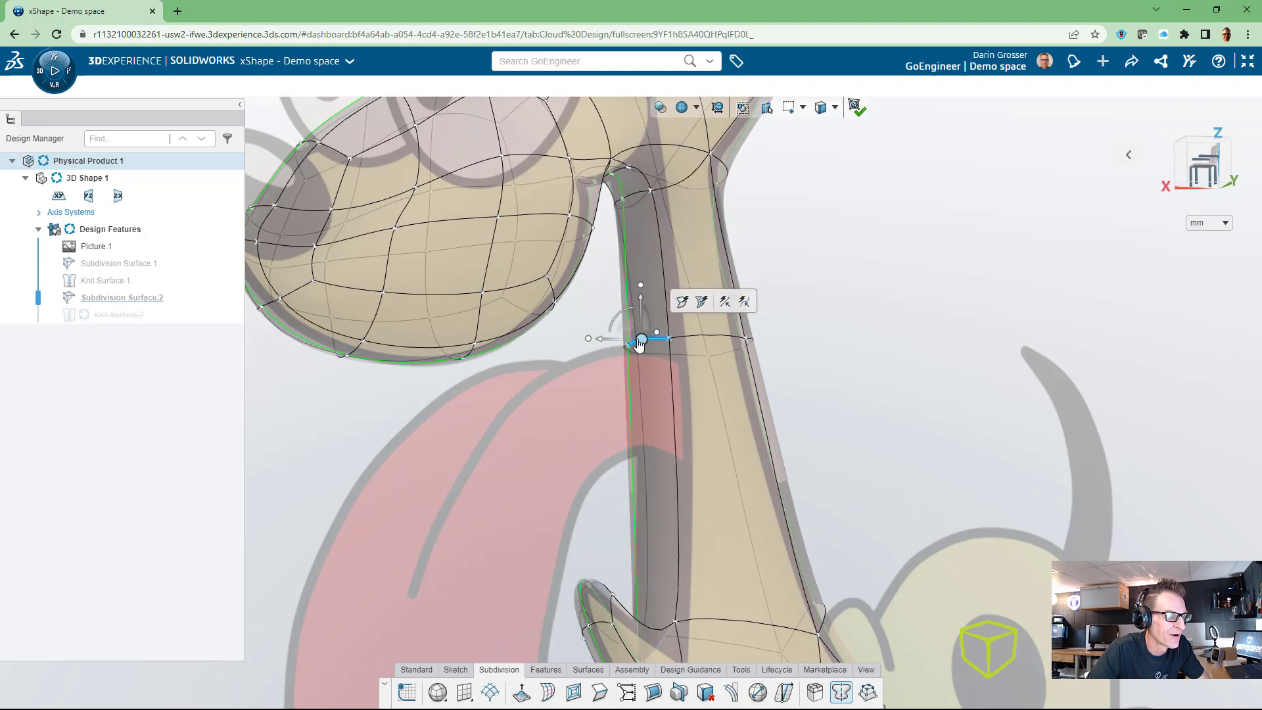
{"action": "left_click_drag", "start_coordinate": [599, 340], "coordinate": [614, 341]}
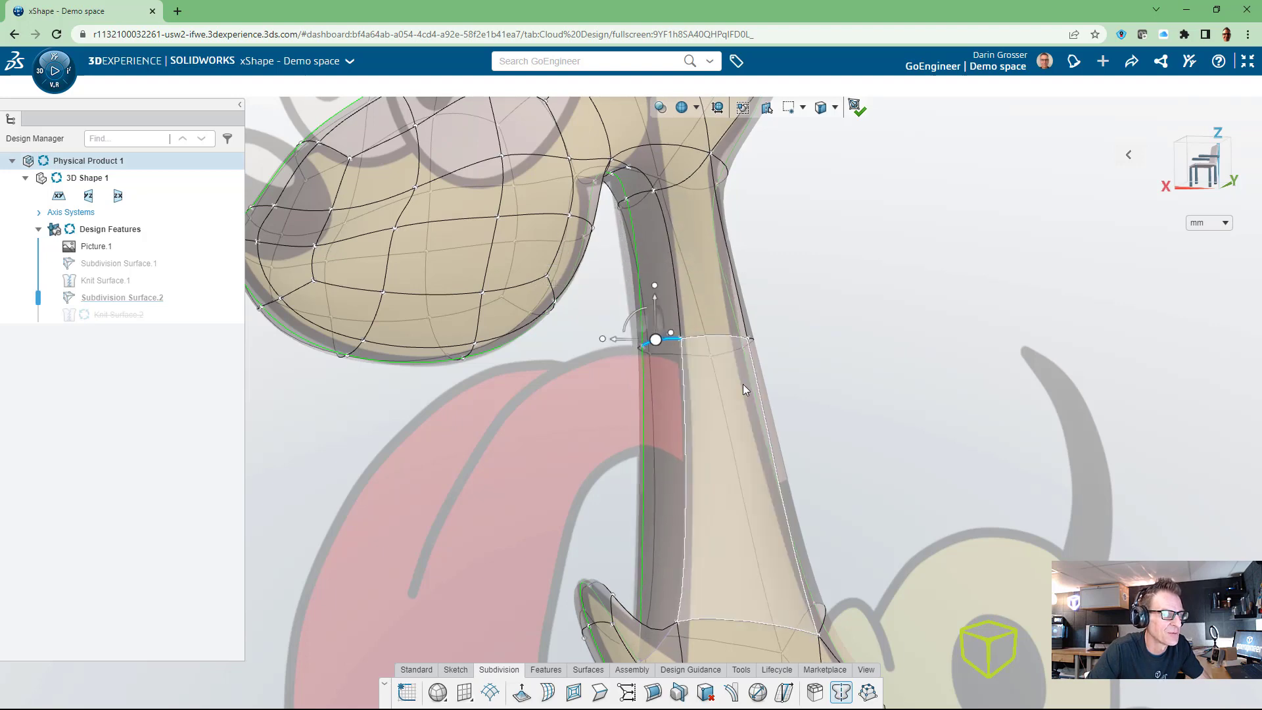
Move the front edge at the top of the neck slightly forward and down below the jaw
{"action": "middle_click_drag", "start_coordinate": [743, 383], "coordinate": [711, 396]}
{"action": "middle_click_drag", "start_coordinate": [649, 257], "coordinate": [674, 263]}
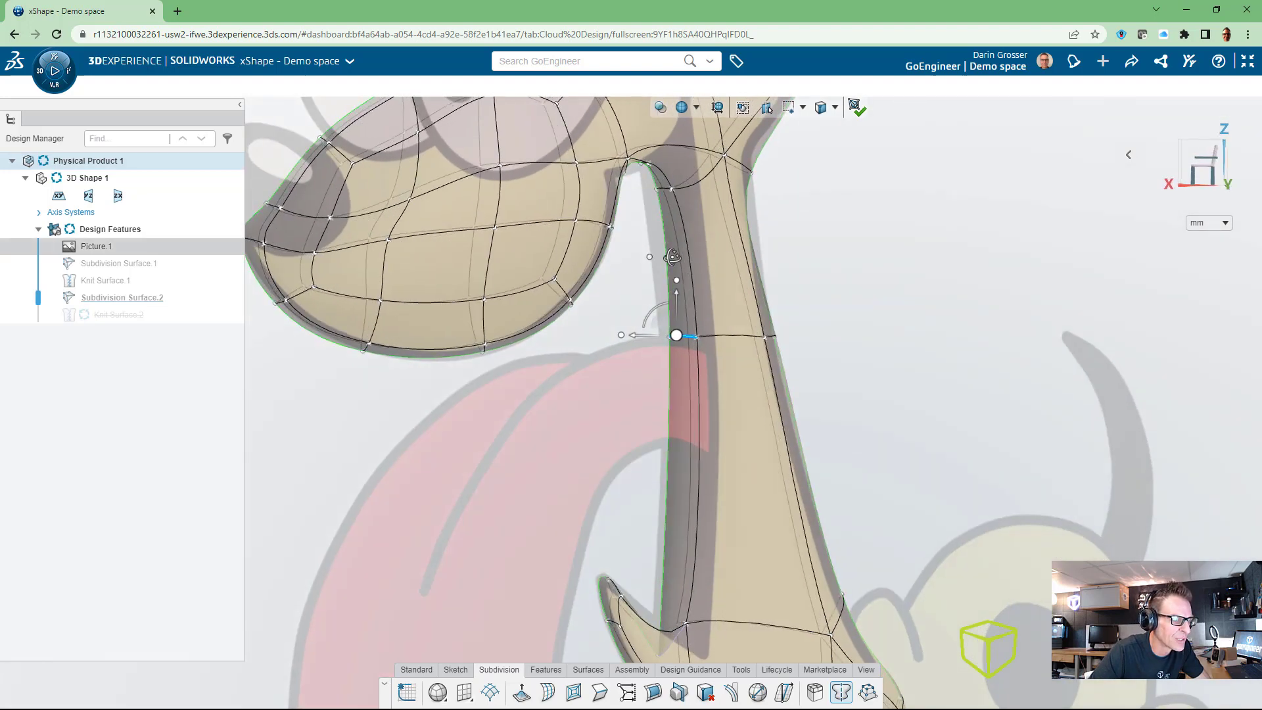
{"action": "left_click", "coordinate": [660, 188]}
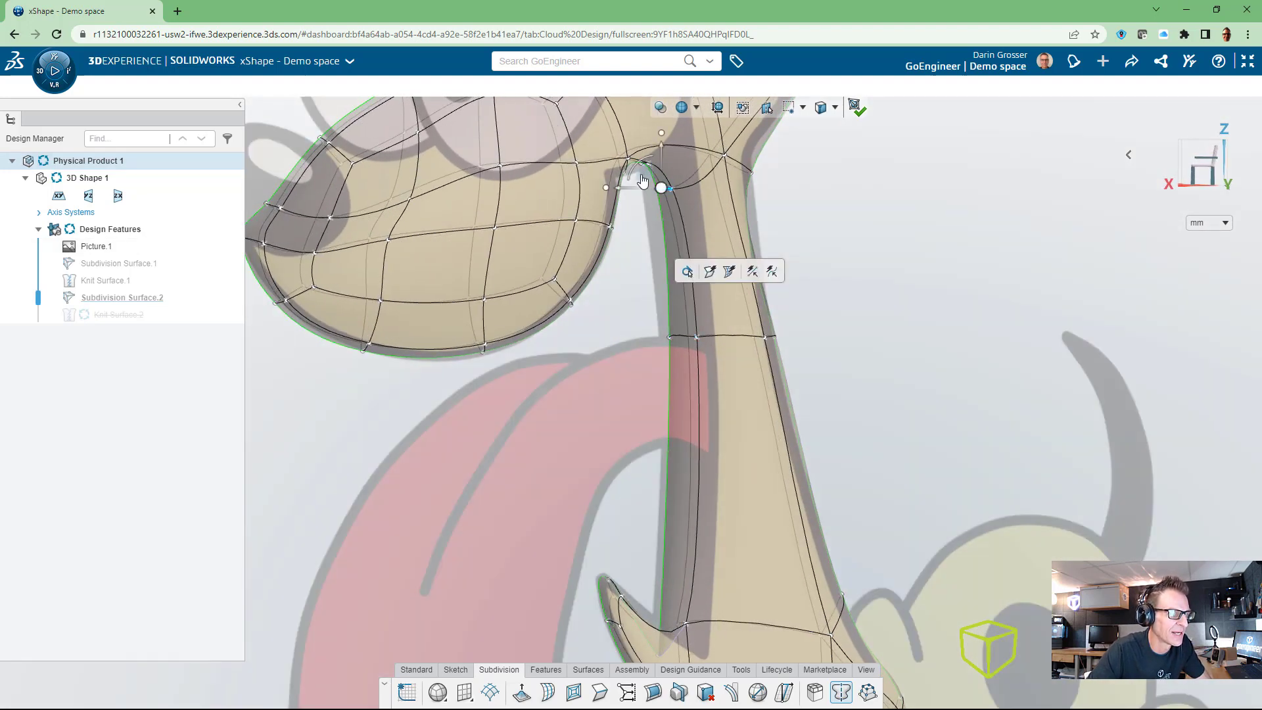
{"action": "left_click_drag", "start_coordinate": [635, 188], "coordinate": [631, 187]}
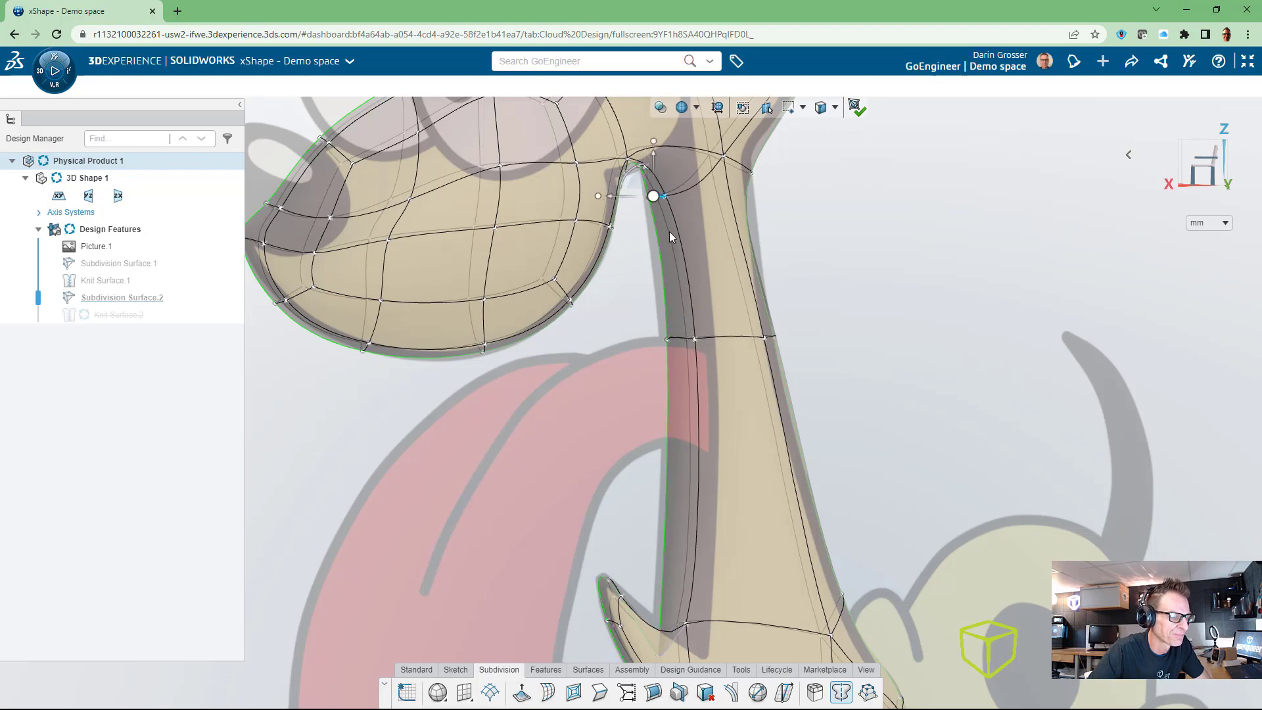
{"action": "mouse_move", "coordinate": [669, 232]}
{"action": "middle_mouse_down"}
{"action": "mouse_move", "coordinate": [684, 230]}
{"action": "mouse_move", "coordinate": [648, 234]}
{"action": "middle_mouse_up"}
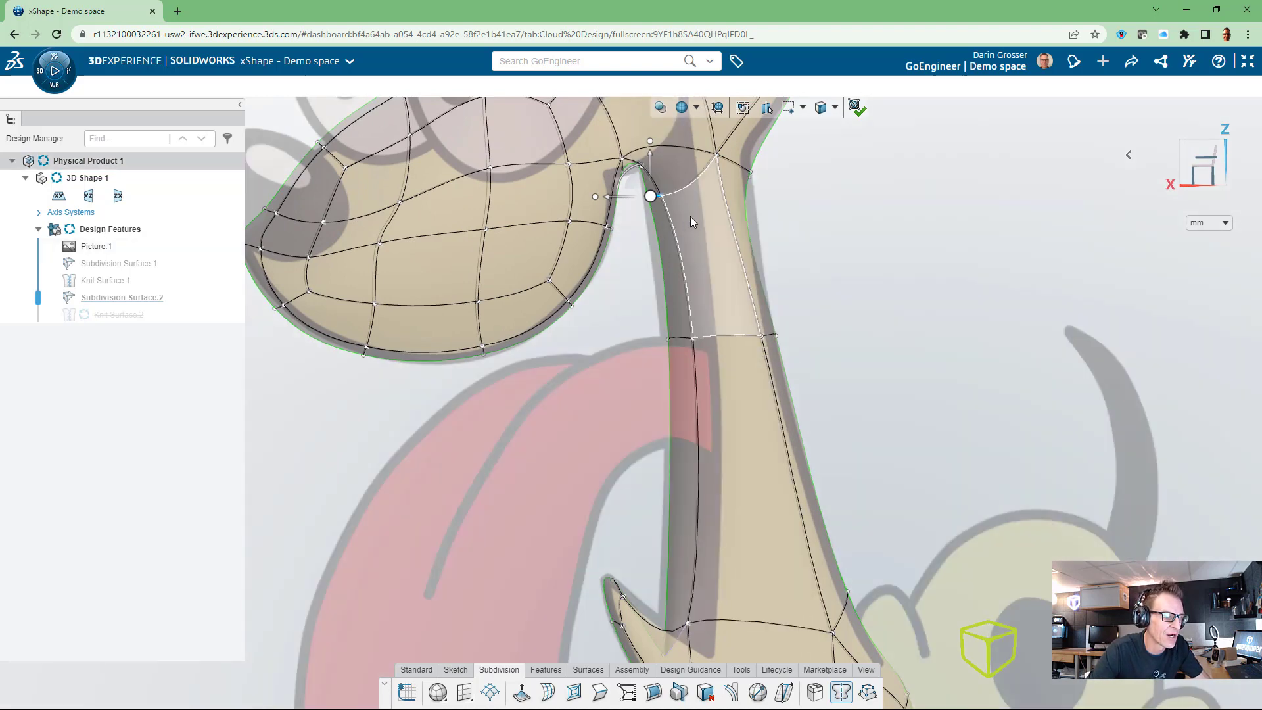
Move the two vertical edges beside the neck's front face rearward, and shift their topmost vertex farther back
{"action": "left_click", "coordinate": [687, 276]}
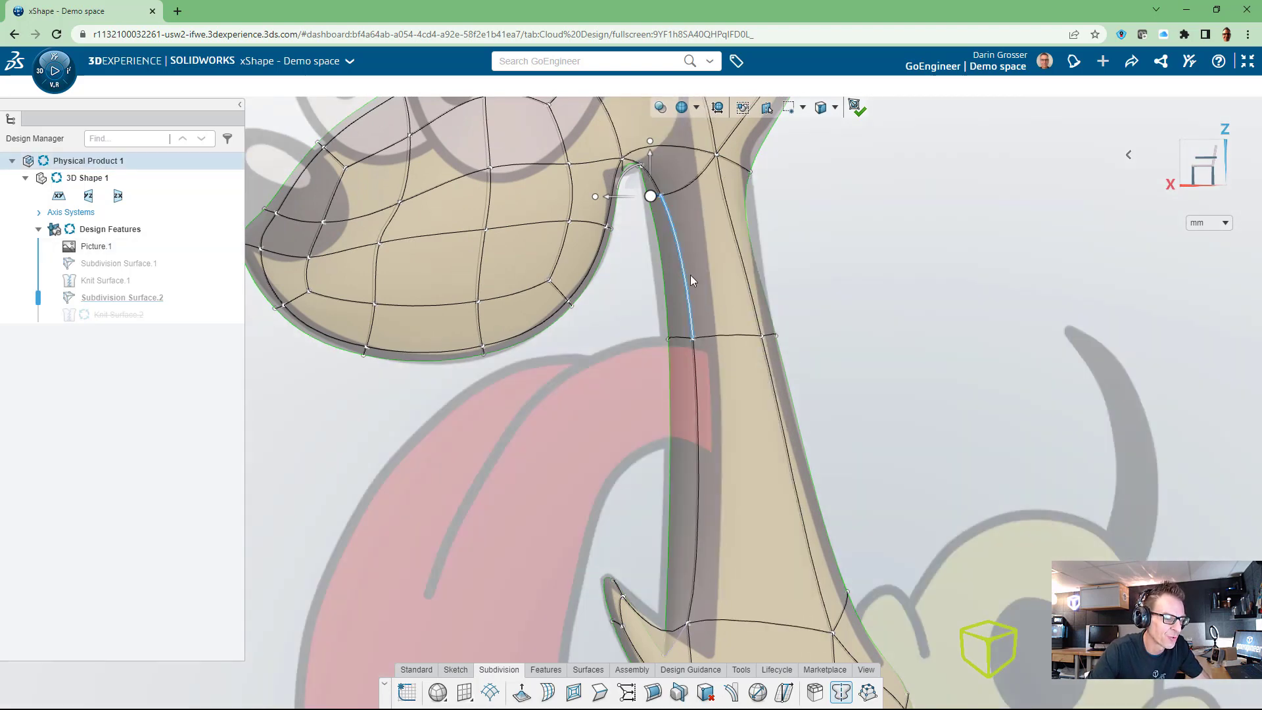
{"action": "left_click", "coordinate": [696, 394], "text": "ctrl"}
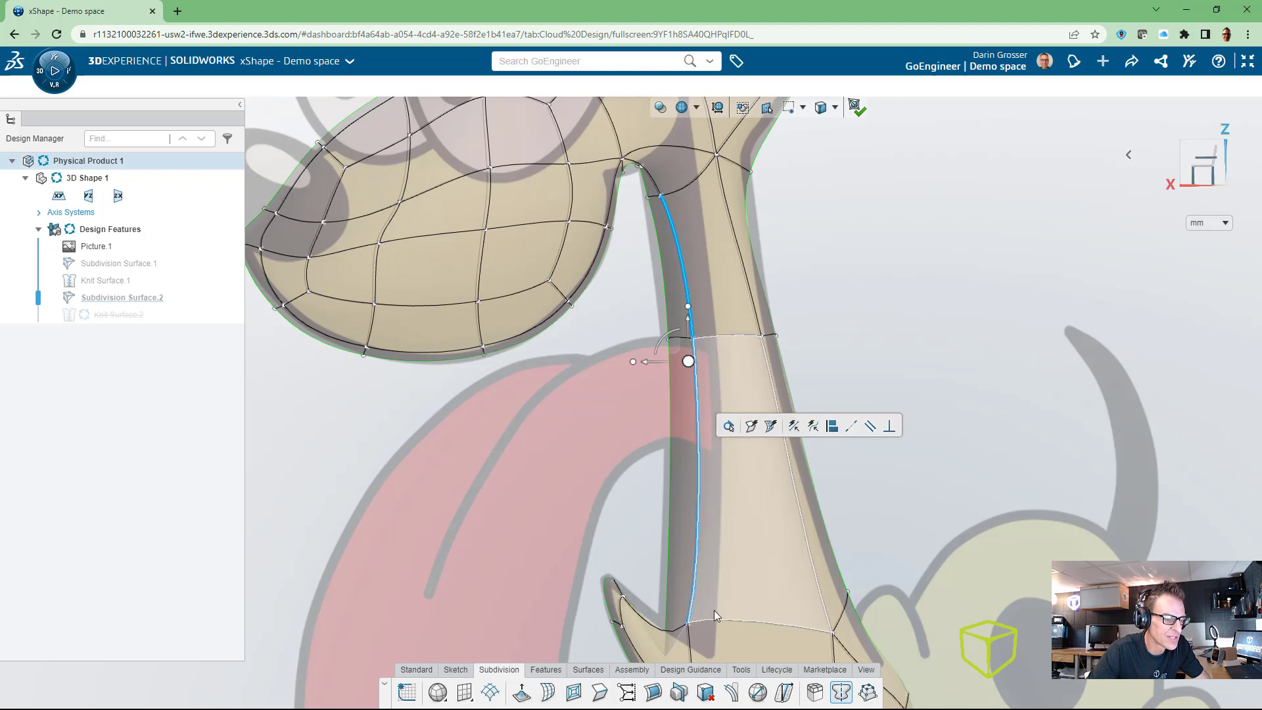
{"action": "left_click_drag", "start_coordinate": [651, 368], "coordinate": [692, 374]}
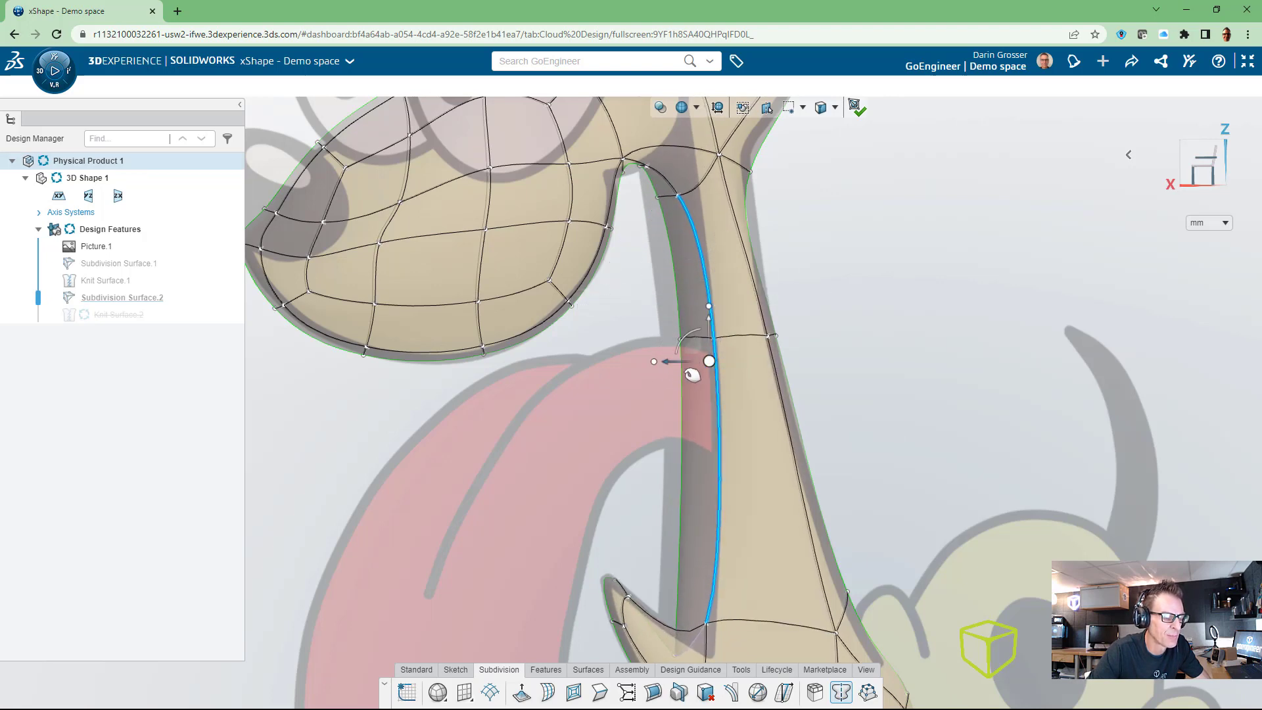
{"action": "left_click", "coordinate": [680, 195]}
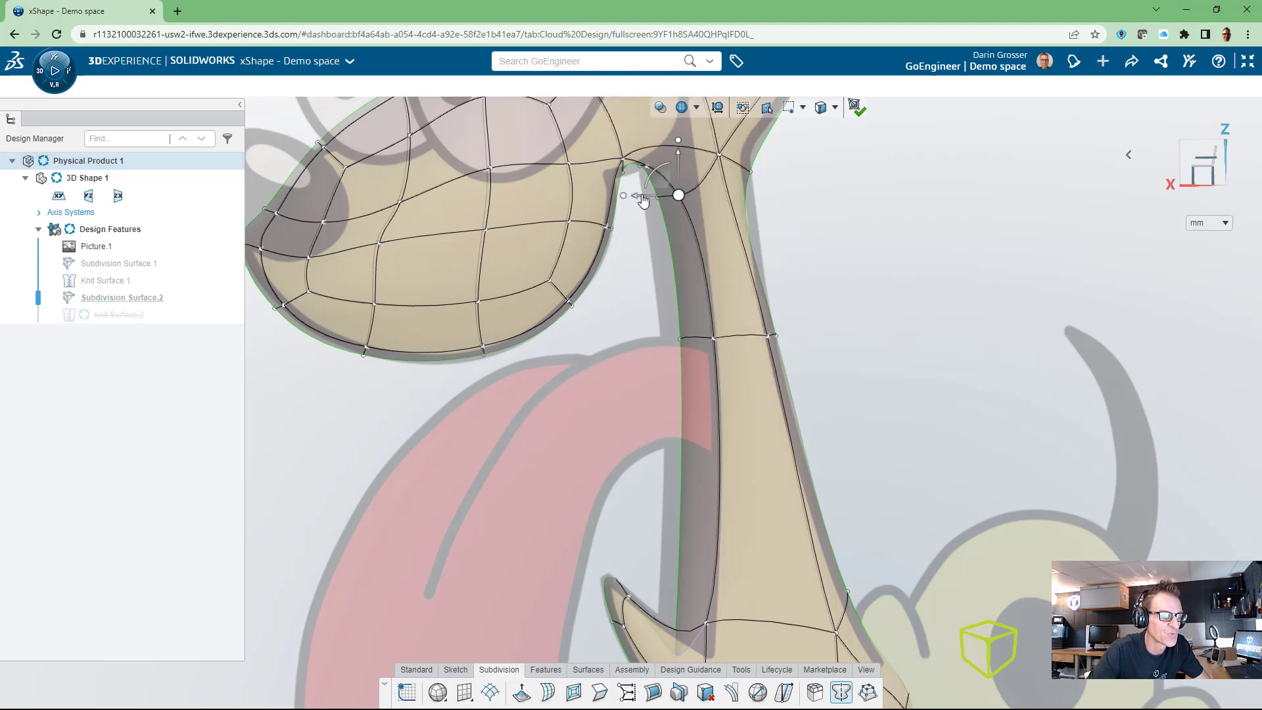
{"action": "left_click_drag", "start_coordinate": [643, 201], "coordinate": [702, 238]}
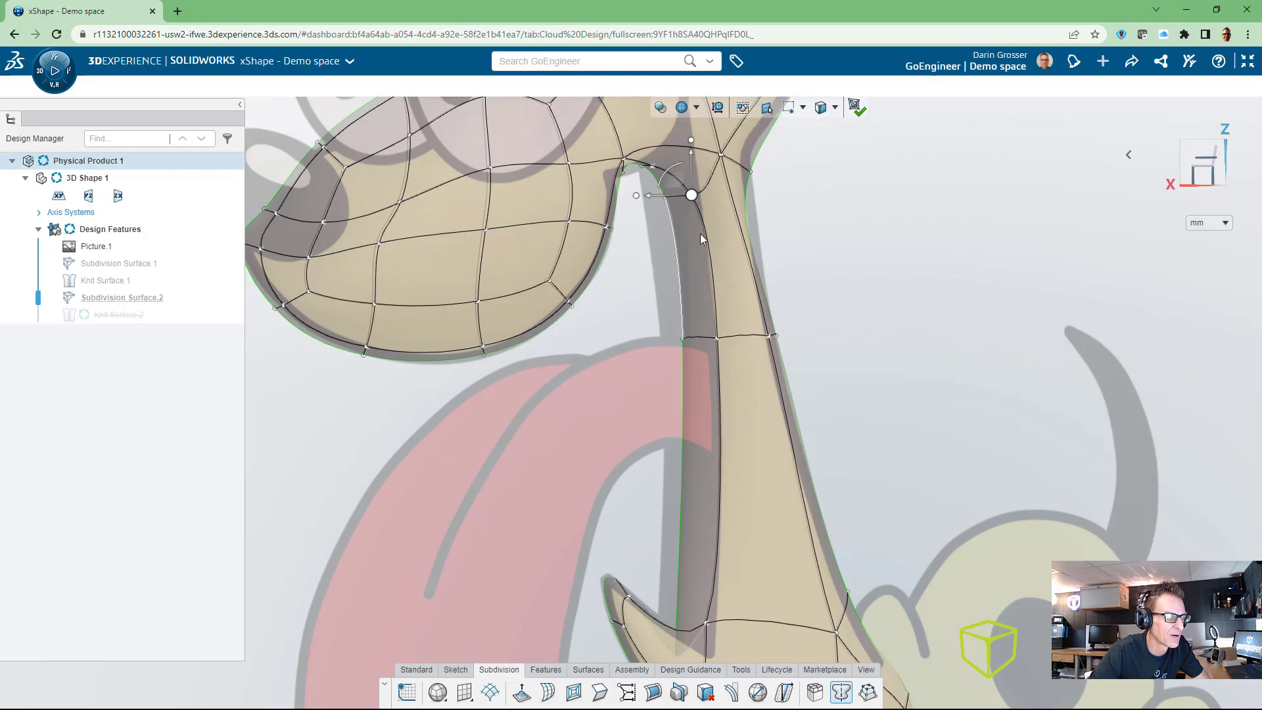
Adjust the height of the small face under the jaw where the head meets the neck
{"action": "middle_click_drag", "start_coordinate": [700, 234], "coordinate": [692, 271]}
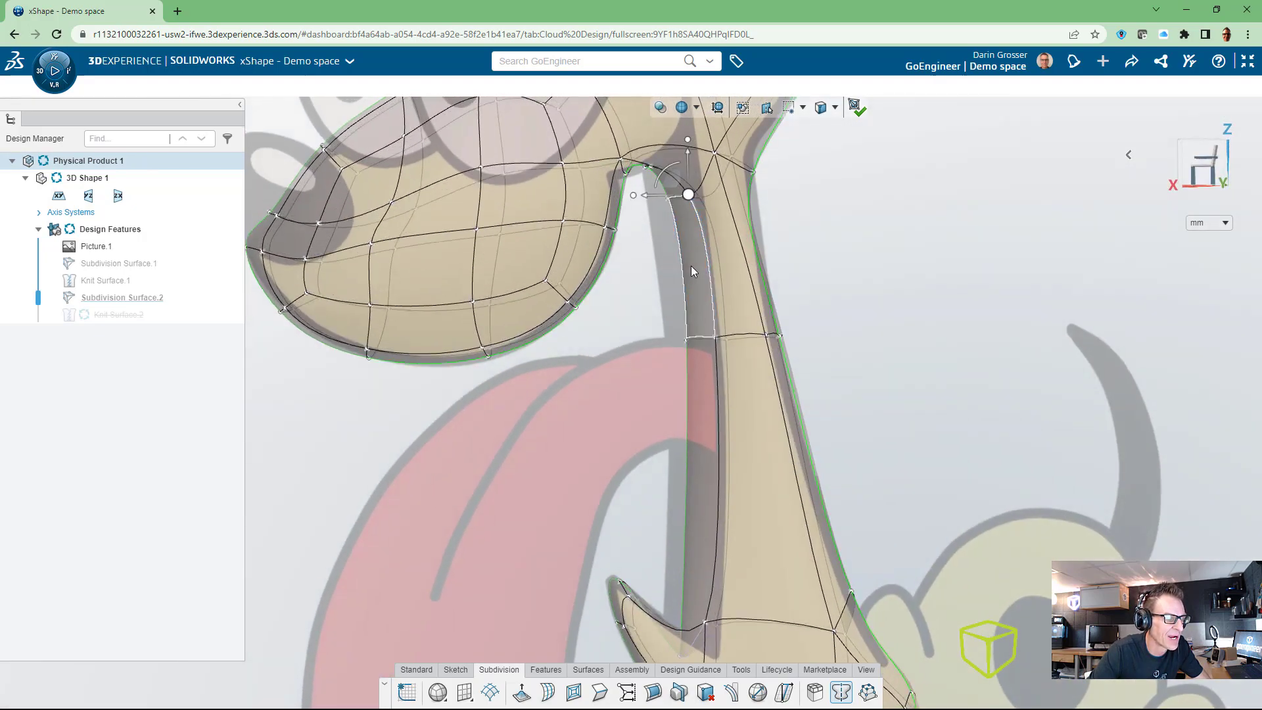
{"action": "scroll", "coordinate": [672, 227], "scroll_direction": "up", "scroll_amount": 3}
{"action": "left_click", "coordinate": [656, 152]}
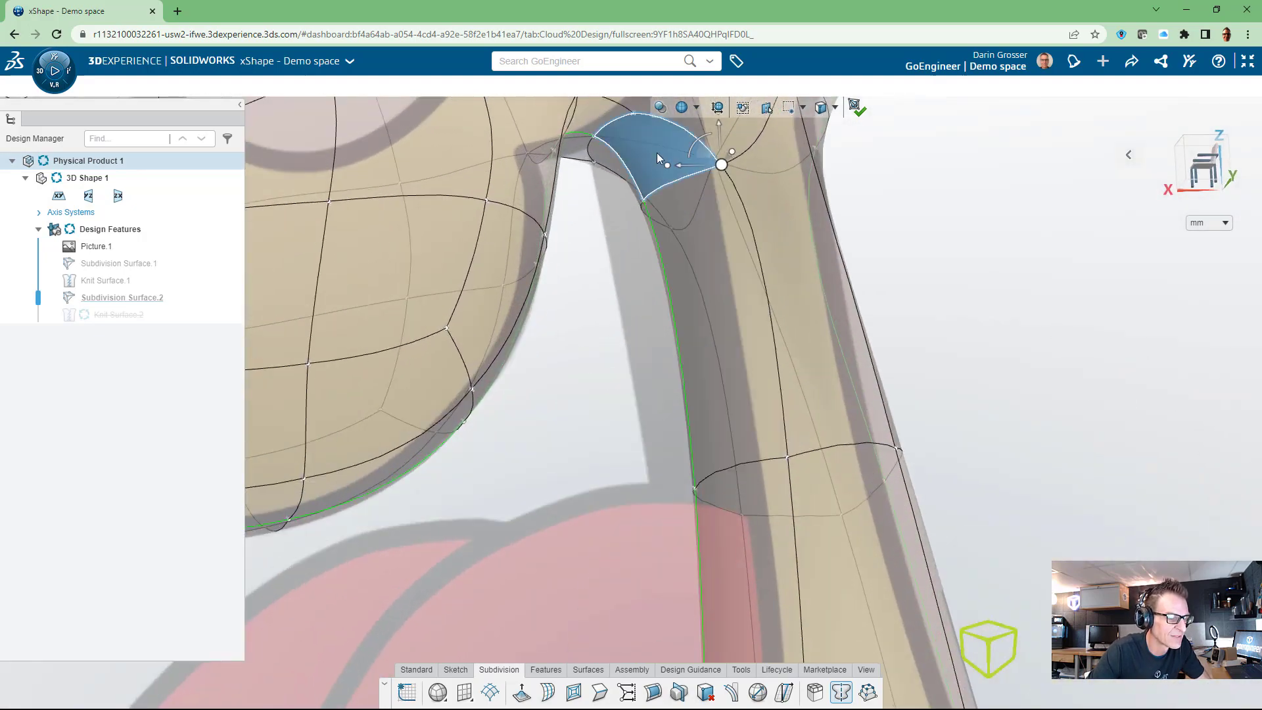
{"action": "scroll", "coordinate": [657, 153], "scroll_direction": "down", "scroll_amount": 3}
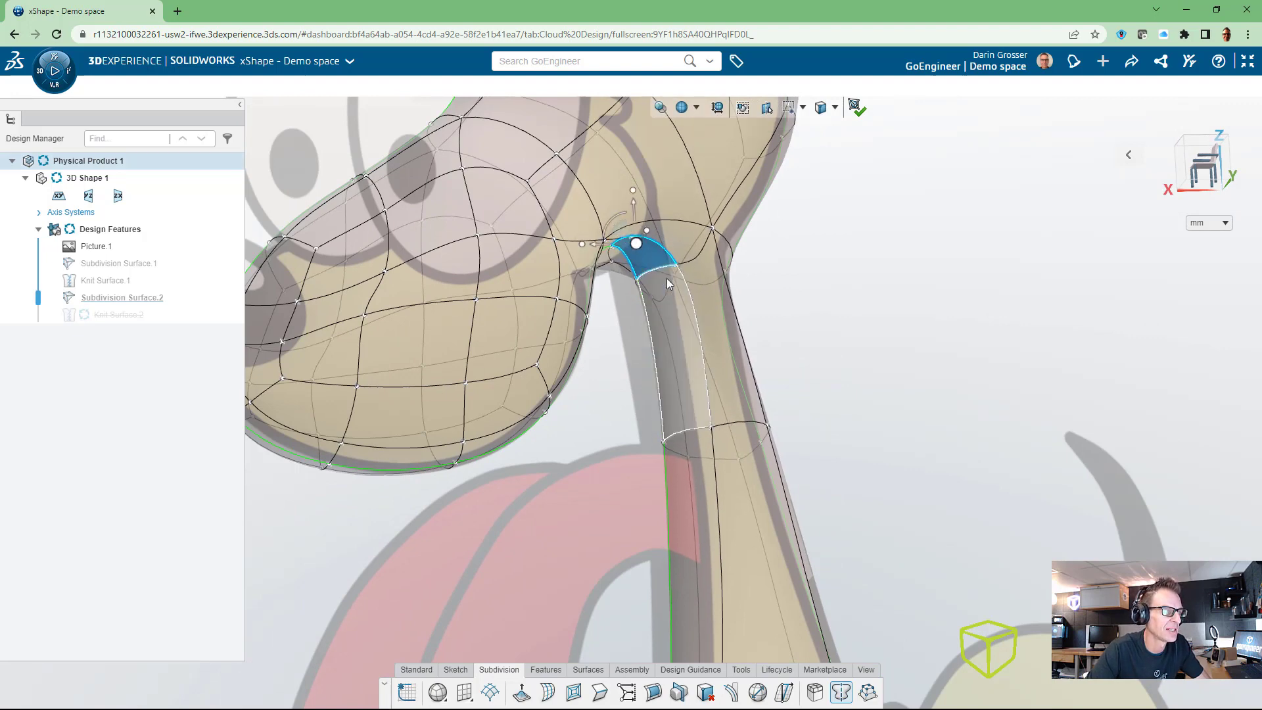
{"action": "middle_click_drag", "start_coordinate": [666, 278], "coordinate": [628, 338]}
{"action": "scroll", "coordinate": [625, 263], "scroll_direction": "up", "scroll_amount": 2}
{"action": "scroll", "coordinate": [625, 263], "scroll_direction": "down", "scroll_amount": 4}
{"action": "scroll", "coordinate": [628, 337], "scroll_direction": "up", "scroll_amount": 5}
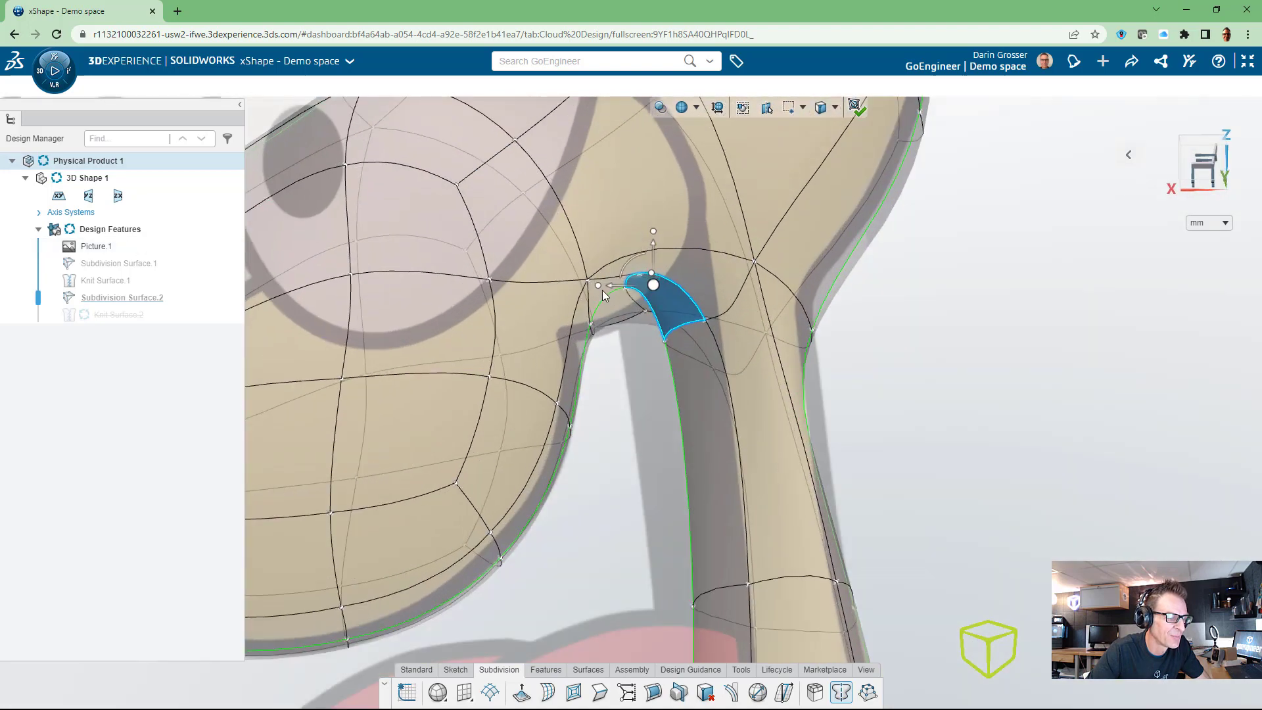
{"action": "left_click", "coordinate": [597, 297]}
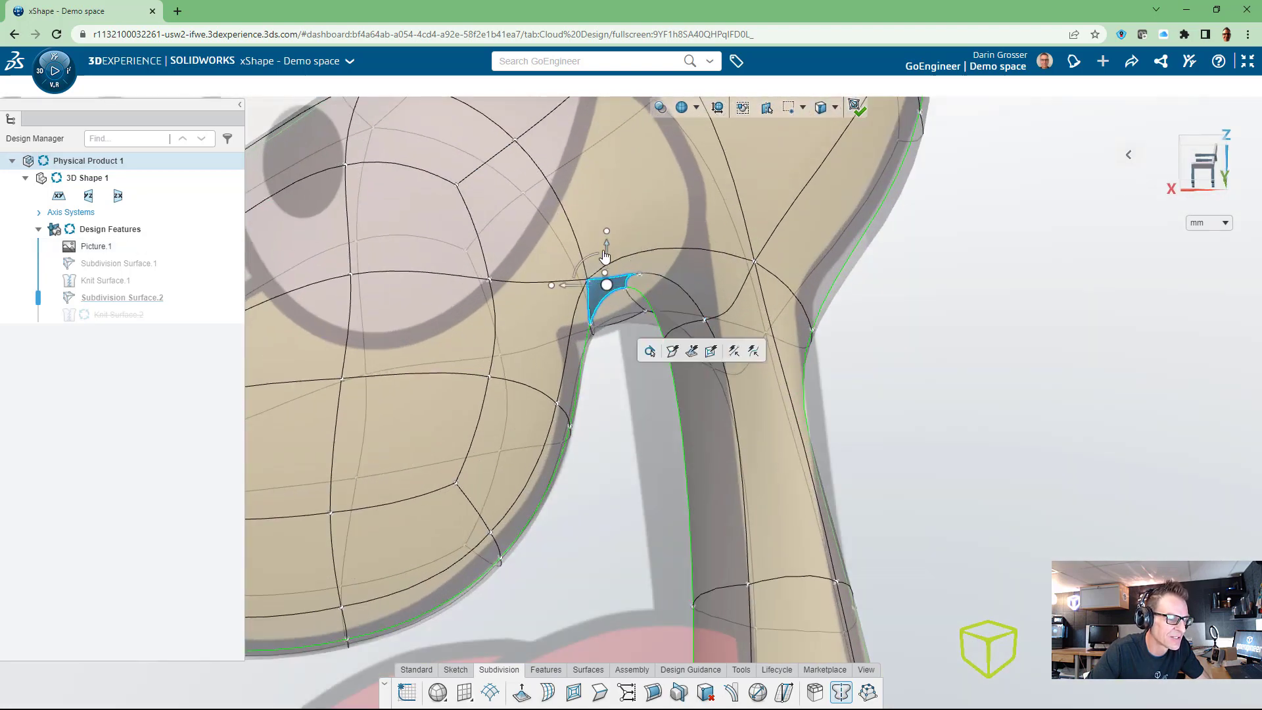
{"action": "left_click_drag", "start_coordinate": [621, 281], "coordinate": [617, 295]}
{"action": "scroll", "coordinate": [678, 414], "scroll_direction": "down", "scroll_amount": 5}
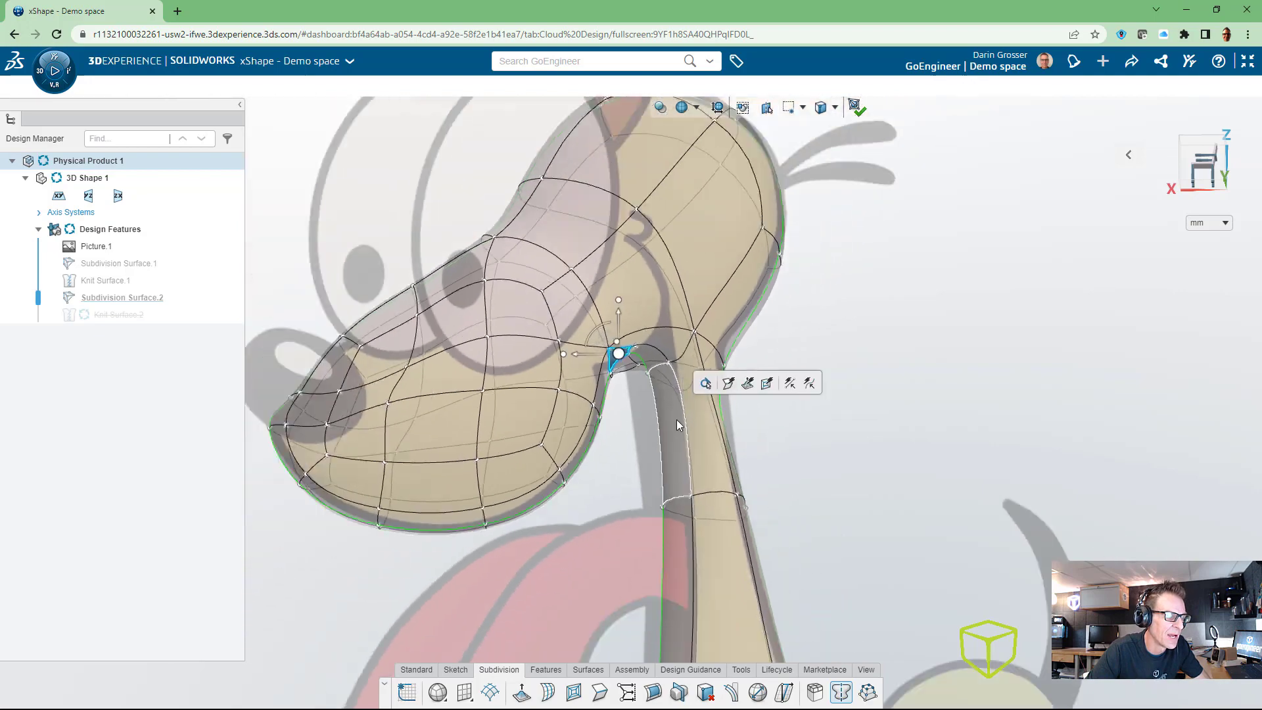
Crease the two connected vertical edges running down the neck beside its front face
{"action": "middle_click_drag", "start_coordinate": [721, 423], "coordinate": [786, 355]}
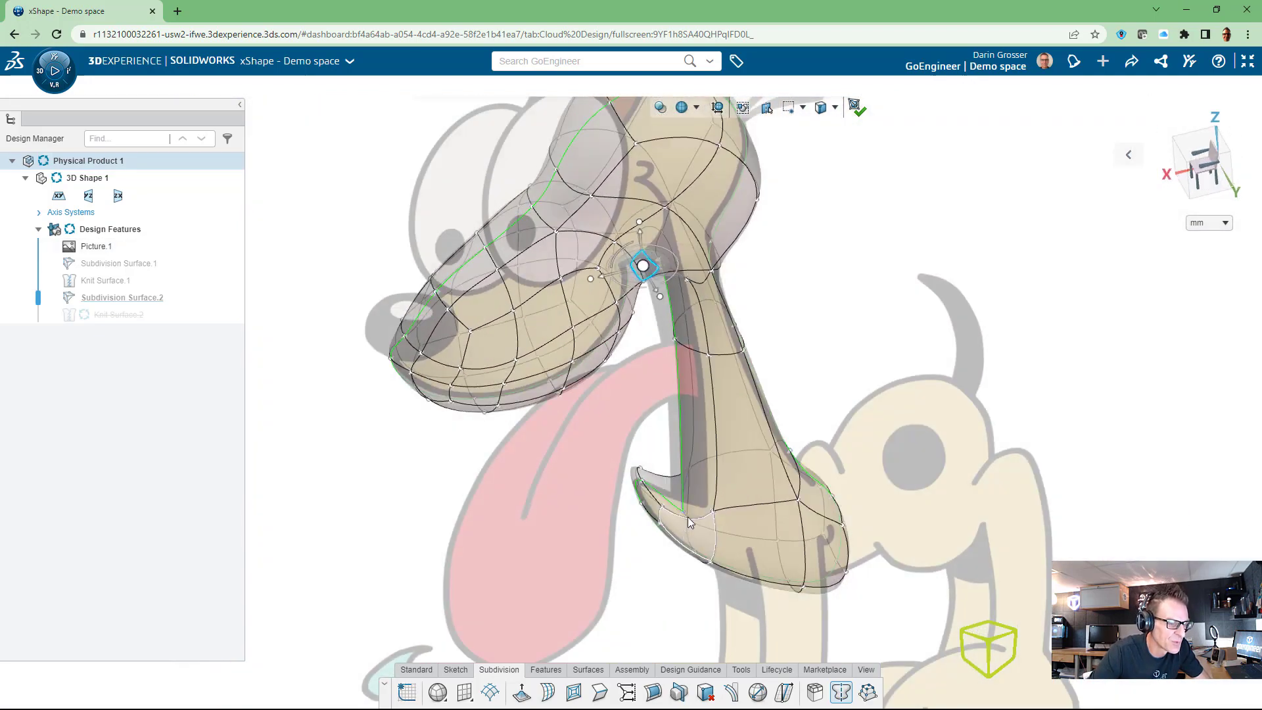
{"action": "middle_click_drag", "start_coordinate": [688, 521], "coordinate": [722, 402]}
{"action": "left_click", "coordinate": [712, 270]}
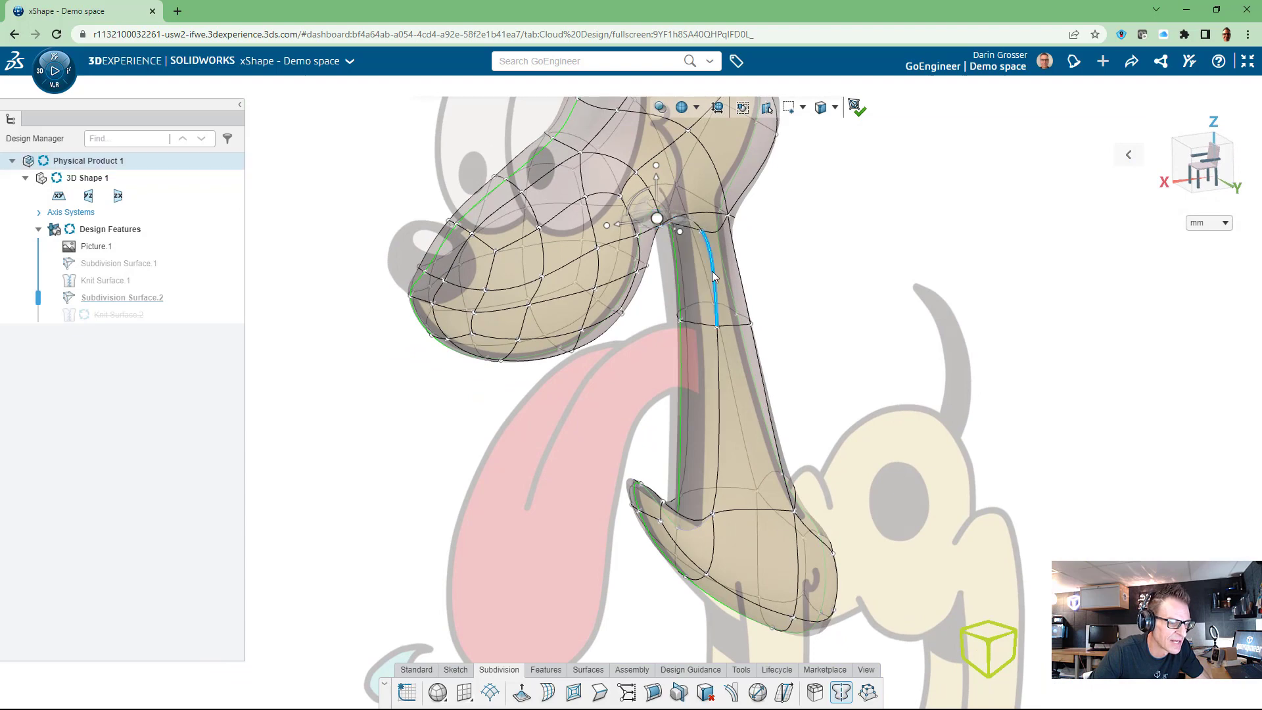
{"action": "left_click", "coordinate": [721, 377], "text": "ctrl"}
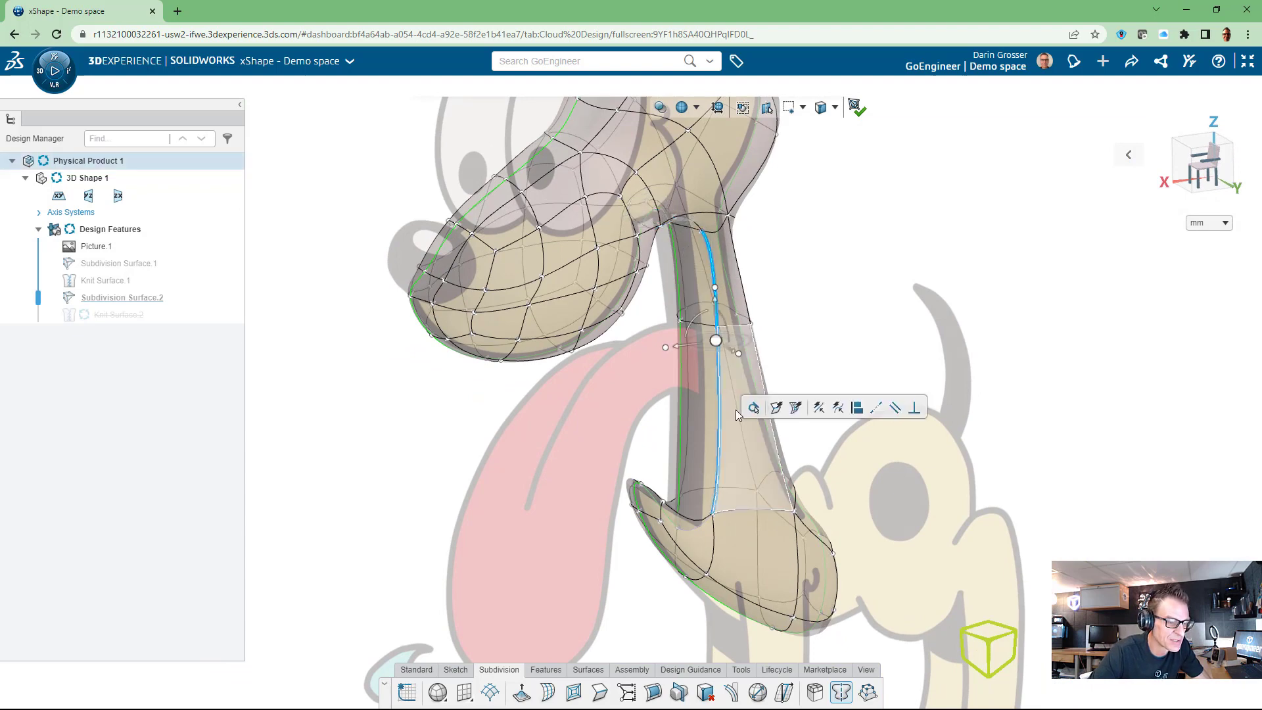
{"action": "left_click", "coordinate": [775, 408]}
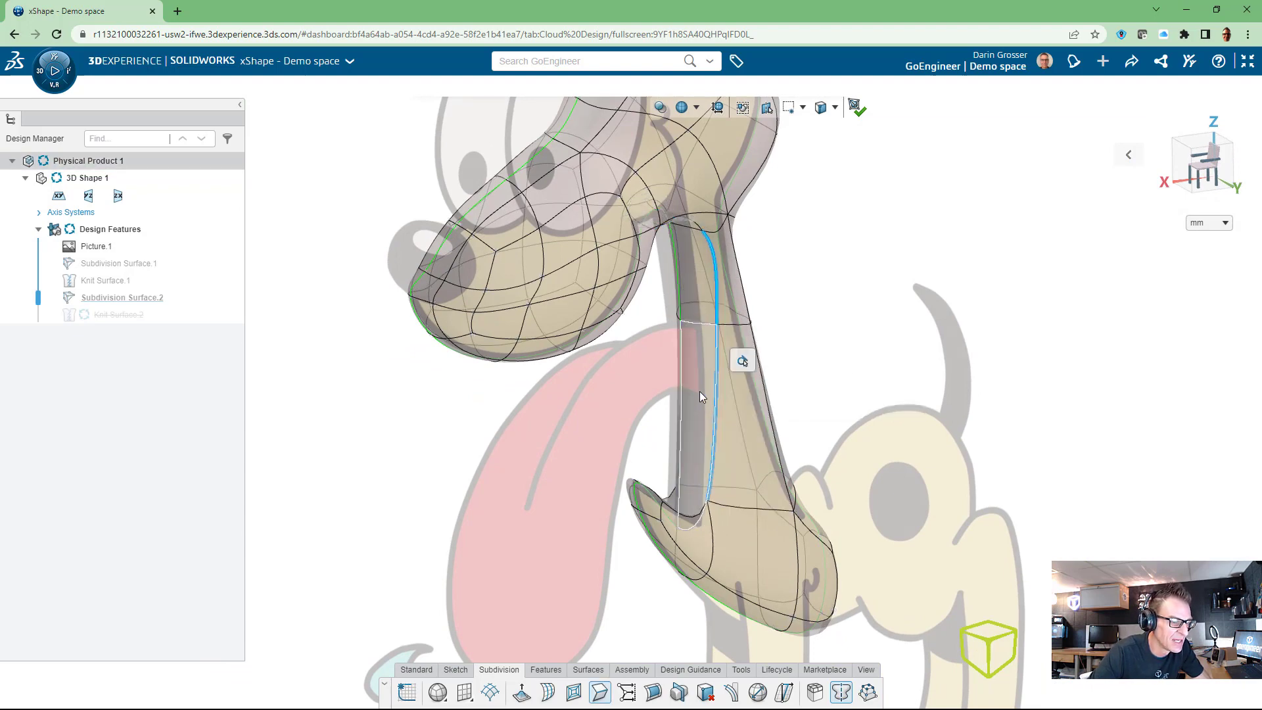
{"action": "key", "text": "Escape"}
Make the subdivision surface fully opaque to show the creased neck clearly
{"action": "middle_click_drag", "start_coordinate": [695, 423], "coordinate": [729, 413]}
{"action": "scroll", "coordinate": [695, 325], "scroll_direction": "up", "scroll_amount": 2}
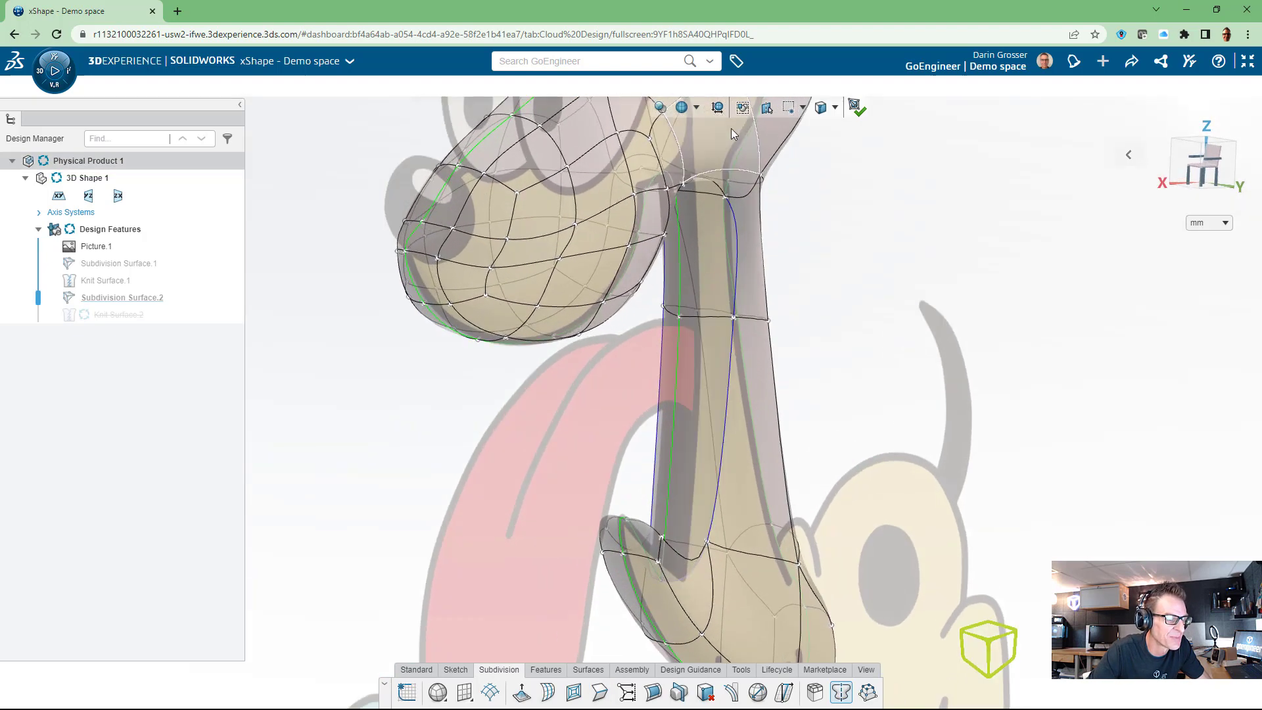
{"action": "left_click_drag", "start_coordinate": [676, 135], "coordinate": [641, 135]}
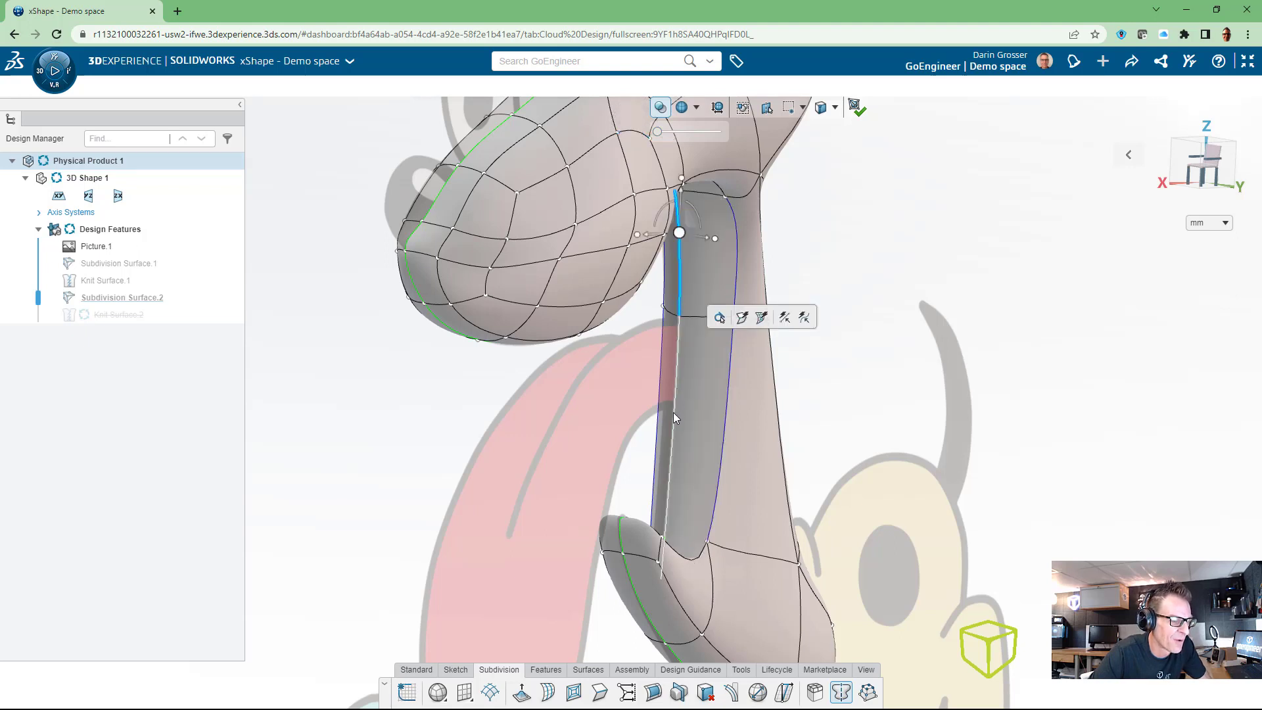
Move the two connected center edges down the neck's front face rearward to hollow out the front of the neck
{"action": "left_click", "coordinate": [668, 350]}
{"action": "mouse_move", "coordinate": [649, 338]}
{"action": "left_mouse_down"}
{"action": "mouse_move", "coordinate": [683, 340]}
{"action": "mouse_move", "coordinate": [645, 357]}
{"action": "left_mouse_up"}
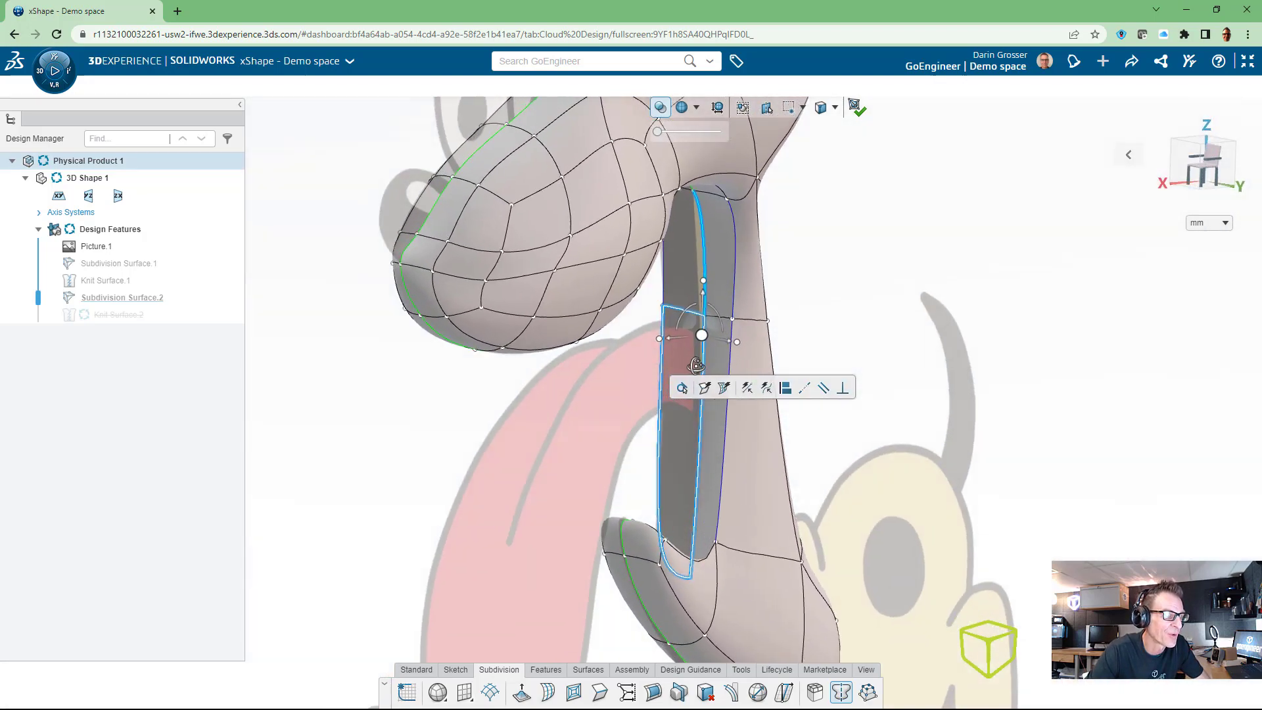
{"action": "middle_click_drag", "start_coordinate": [696, 364], "coordinate": [683, 543]}
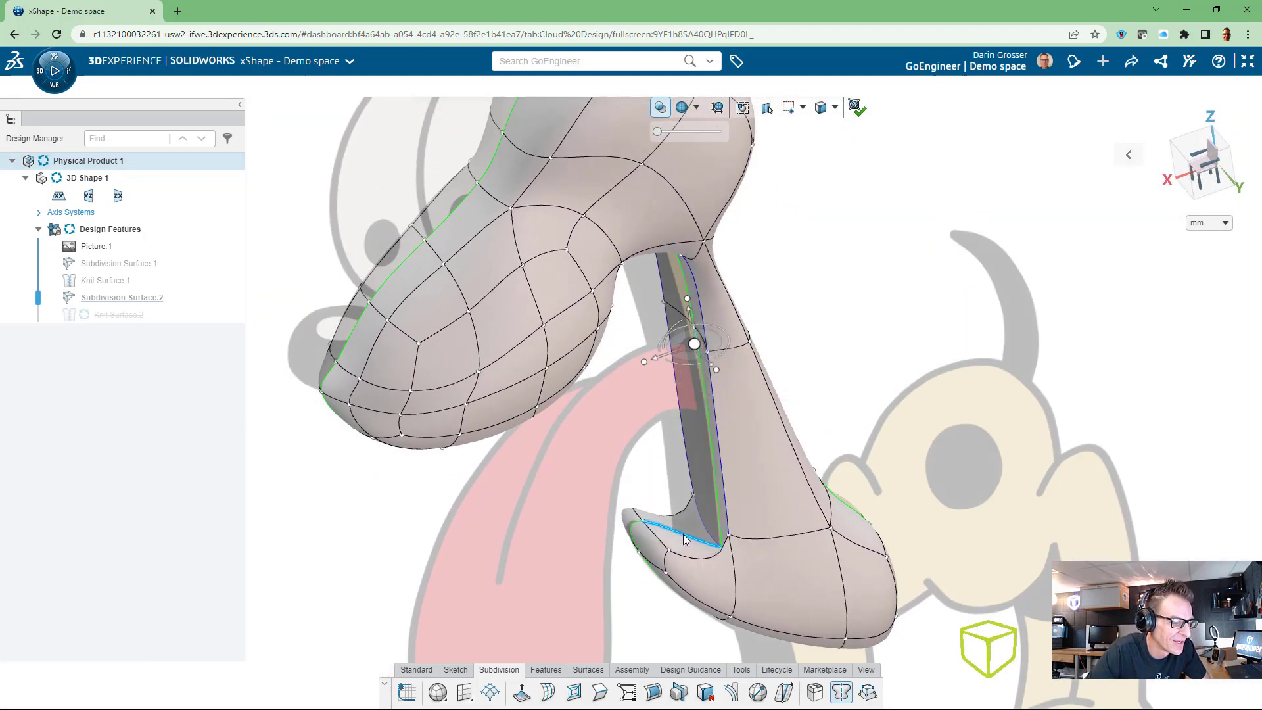
Shift the chest tuft's upper center edge forward and down, and raise the edge at the tuft's tip slightly
{"action": "left_click", "coordinate": [683, 535]}
{"action": "scroll", "coordinate": [686, 539], "scroll_direction": "up", "scroll_amount": 4}
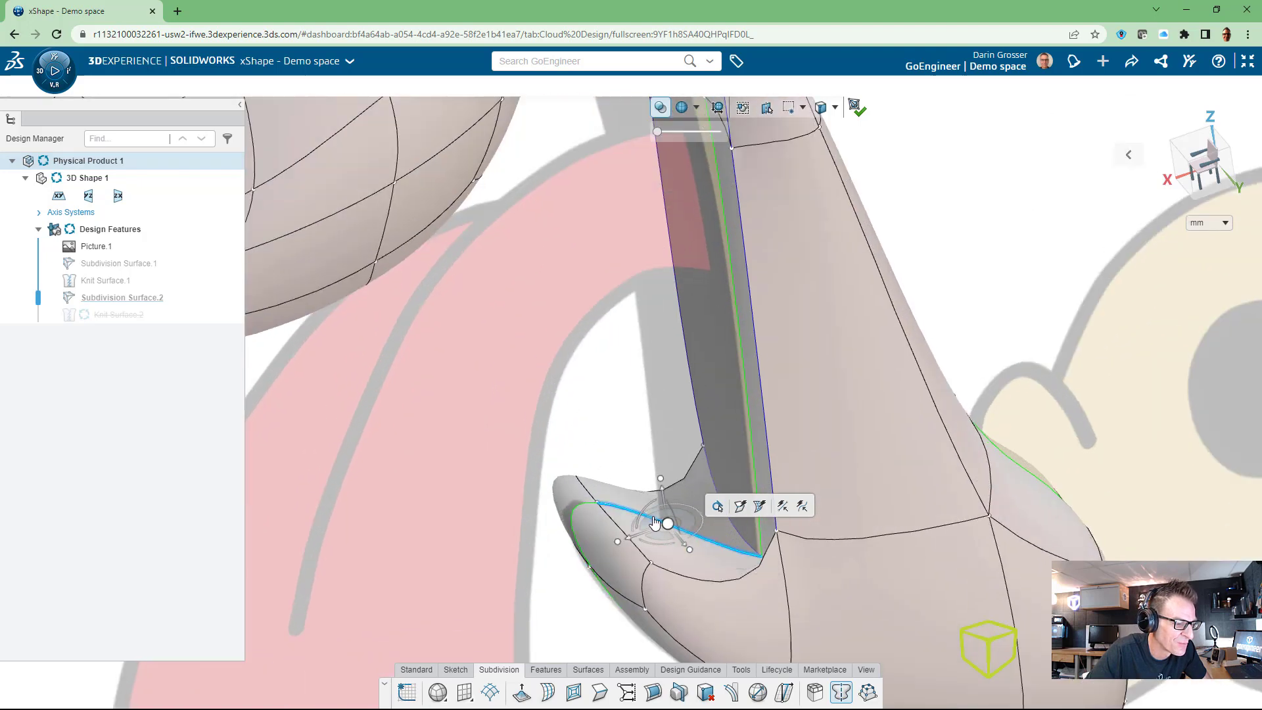
{"action": "left_click_drag", "start_coordinate": [655, 523], "coordinate": [639, 546]}
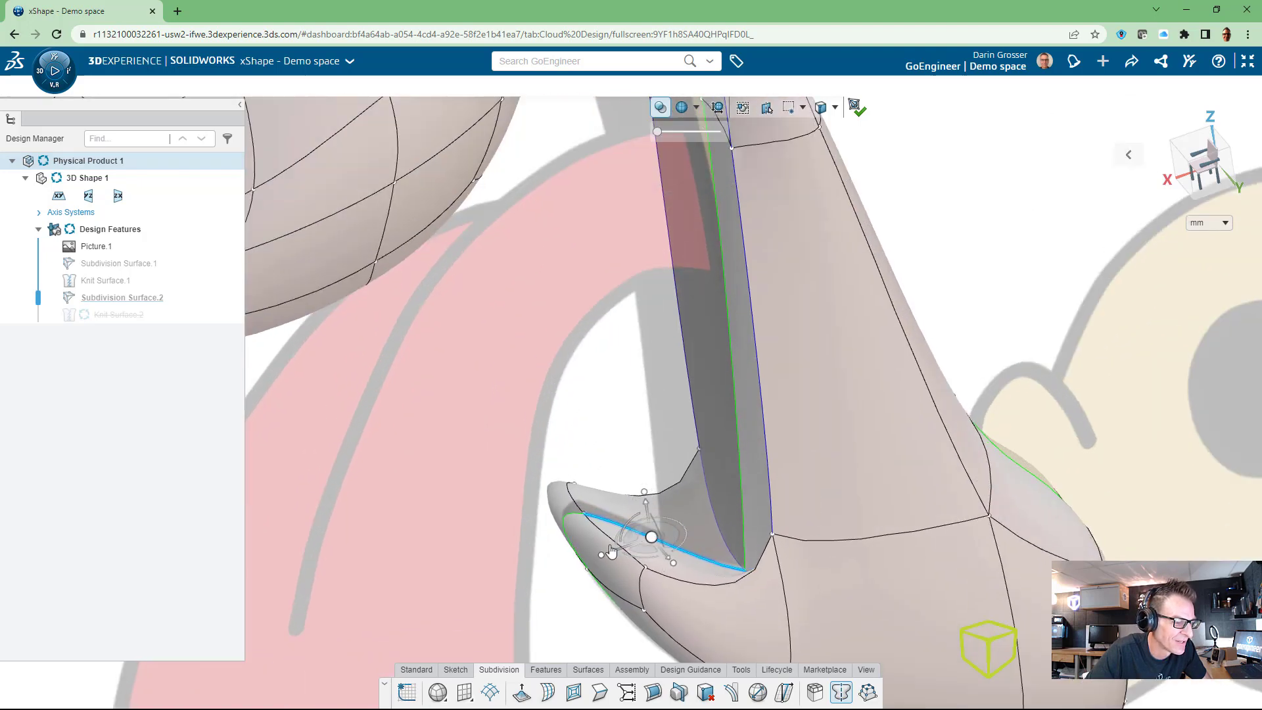
{"action": "left_click", "coordinate": [581, 506]}
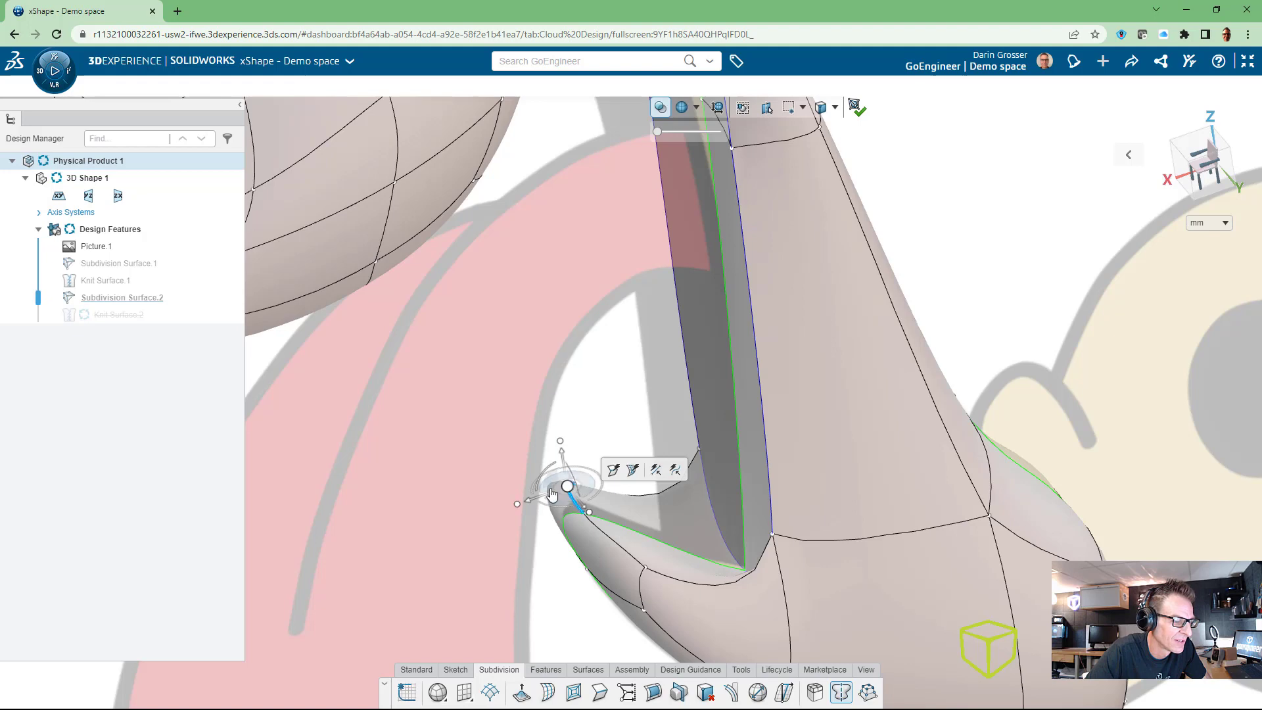
{"action": "left_click_drag", "start_coordinate": [552, 488], "coordinate": [573, 471]}
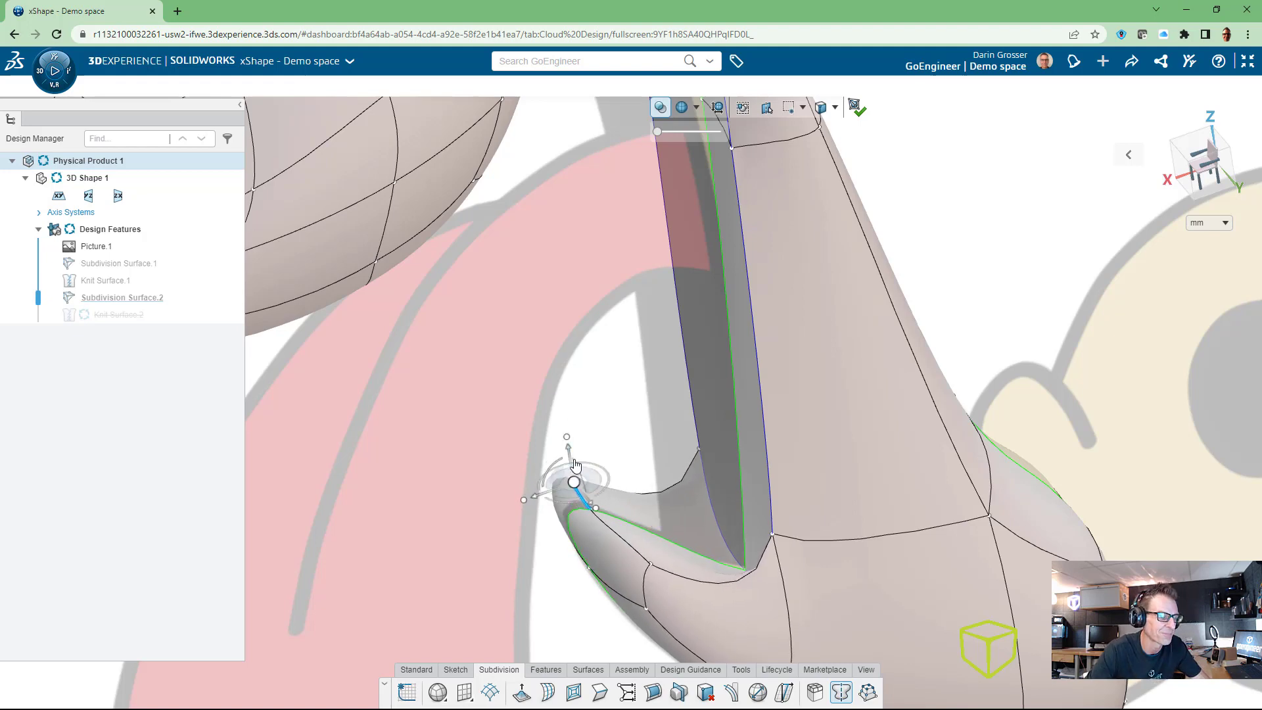
{"action": "scroll", "coordinate": [657, 407], "scroll_direction": "down", "scroll_amount": 4}
{"action": "left_click", "coordinate": [891, 255]}
Extrude the face at the back of the neck's base to start the dog's body
{"action": "scroll", "coordinate": [881, 269], "scroll_direction": "down", "scroll_amount": 5}
{"action": "middle_click_drag", "start_coordinate": [818, 385], "coordinate": [823, 332]}
{"action": "scroll", "coordinate": [799, 431], "scroll_direction": "down", "scroll_amount": 4}
{"action": "middle_click_drag", "start_coordinate": [799, 433], "coordinate": [663, 417]}
{"action": "scroll", "coordinate": [755, 414], "scroll_direction": "up", "scroll_amount": 3}
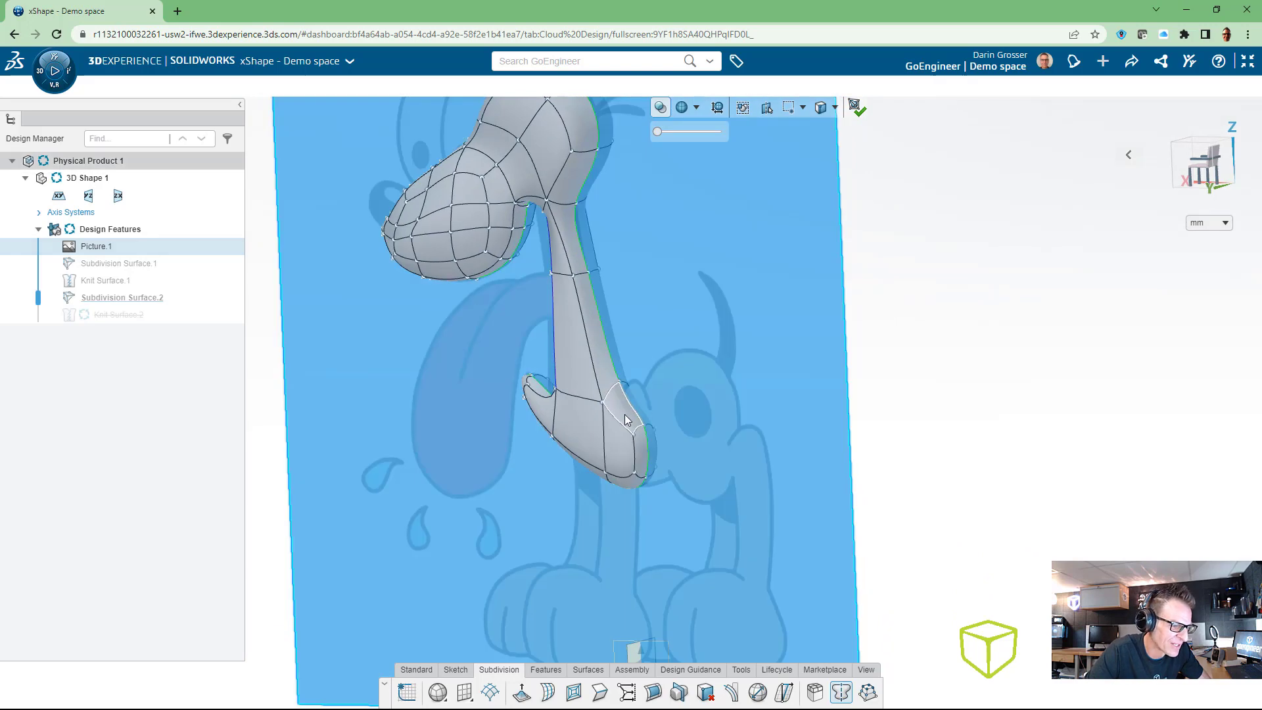
{"action": "left_click", "coordinate": [625, 414]}
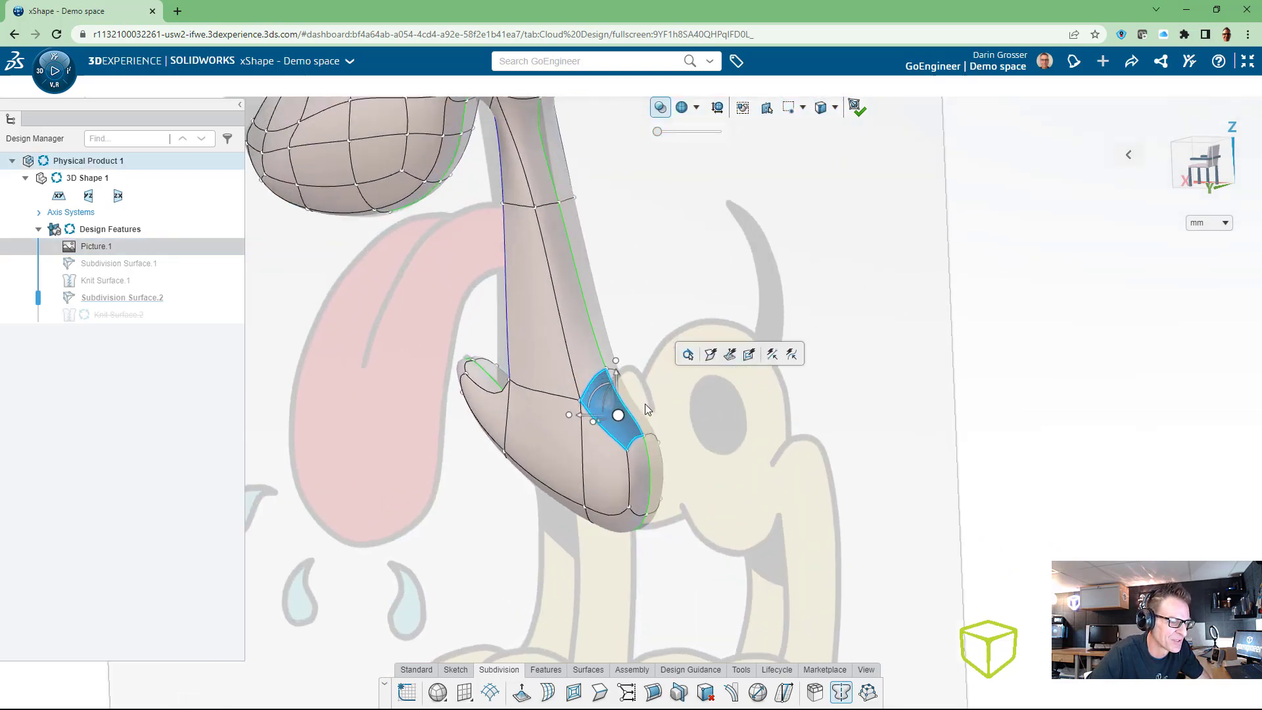
{"action": "scroll", "coordinate": [768, 414], "scroll_direction": "up", "scroll_amount": 2}
{"action": "left_click", "coordinate": [812, 472]}
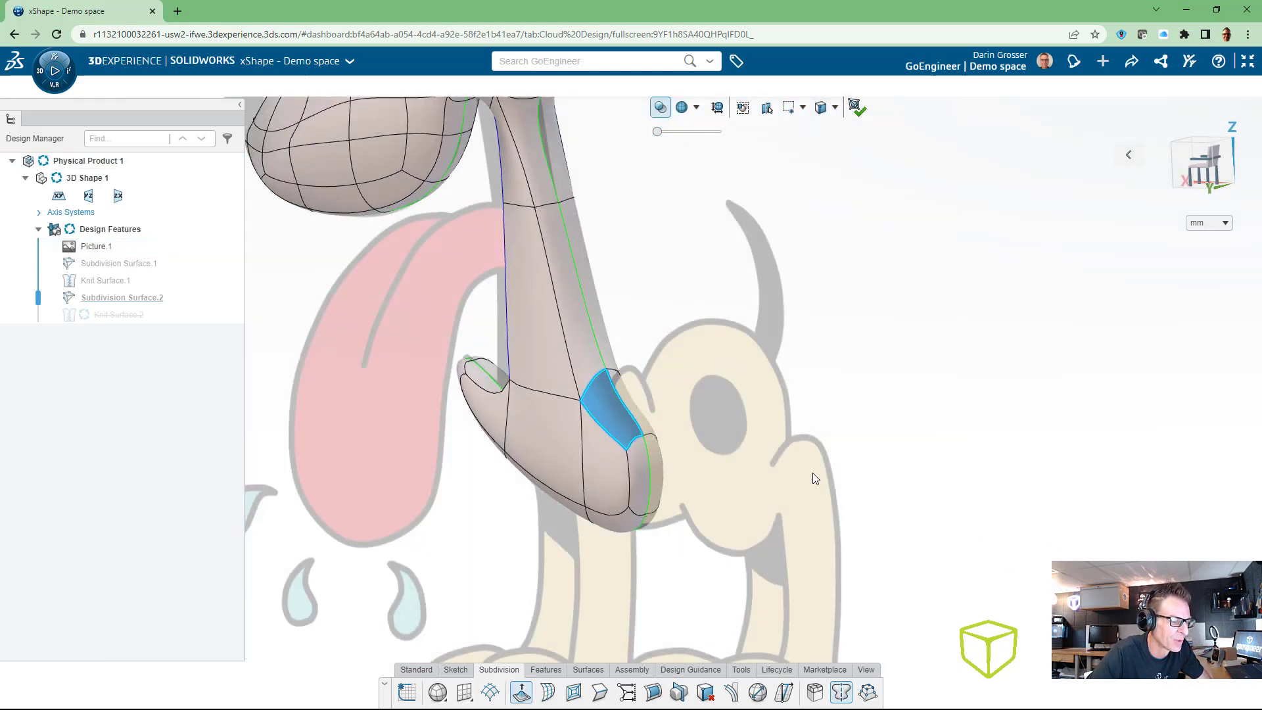
Pull the two rear end faces up and back over the pictured body, and shift the lower one farther rearward
{"action": "middle_click_drag", "start_coordinate": [700, 378], "coordinate": [637, 413]}
{"action": "left_click", "coordinate": [642, 467]}
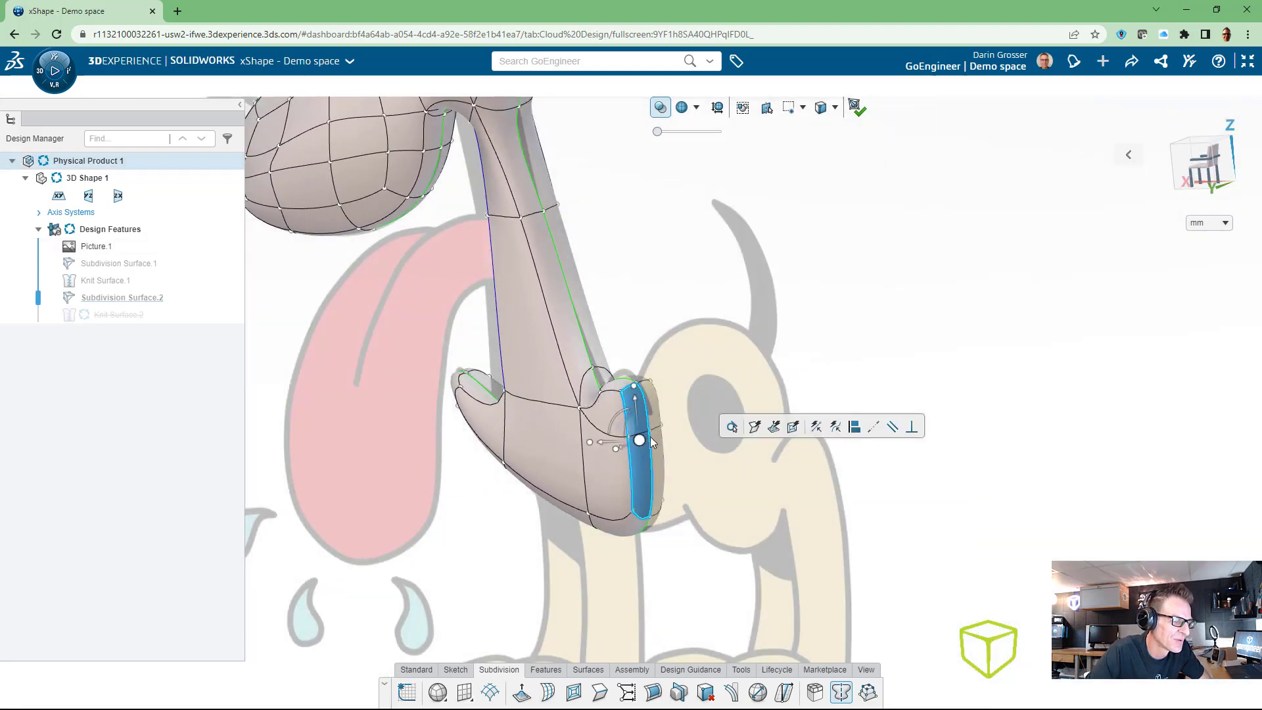
{"action": "left_click_drag", "start_coordinate": [621, 431], "coordinate": [699, 364]}
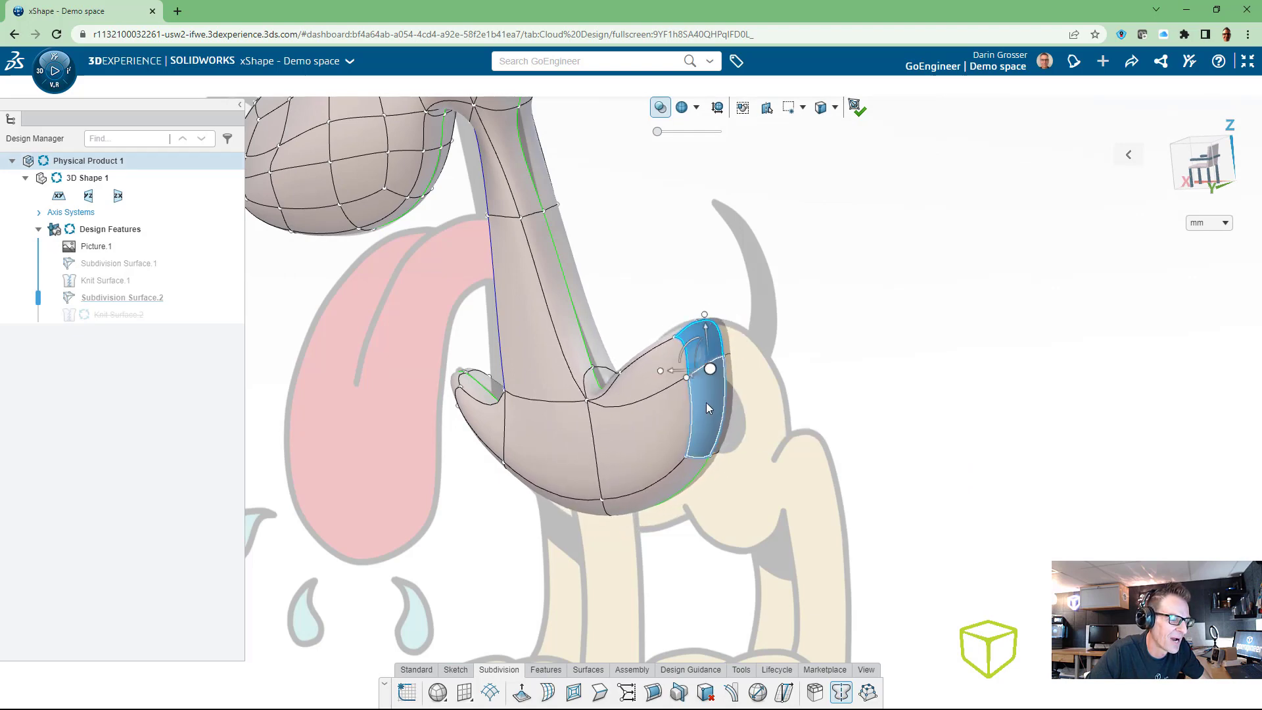
{"action": "left_click", "coordinate": [870, 355]}
{"action": "key", "text": "Escape"}
{"action": "left_click", "coordinate": [710, 409]}
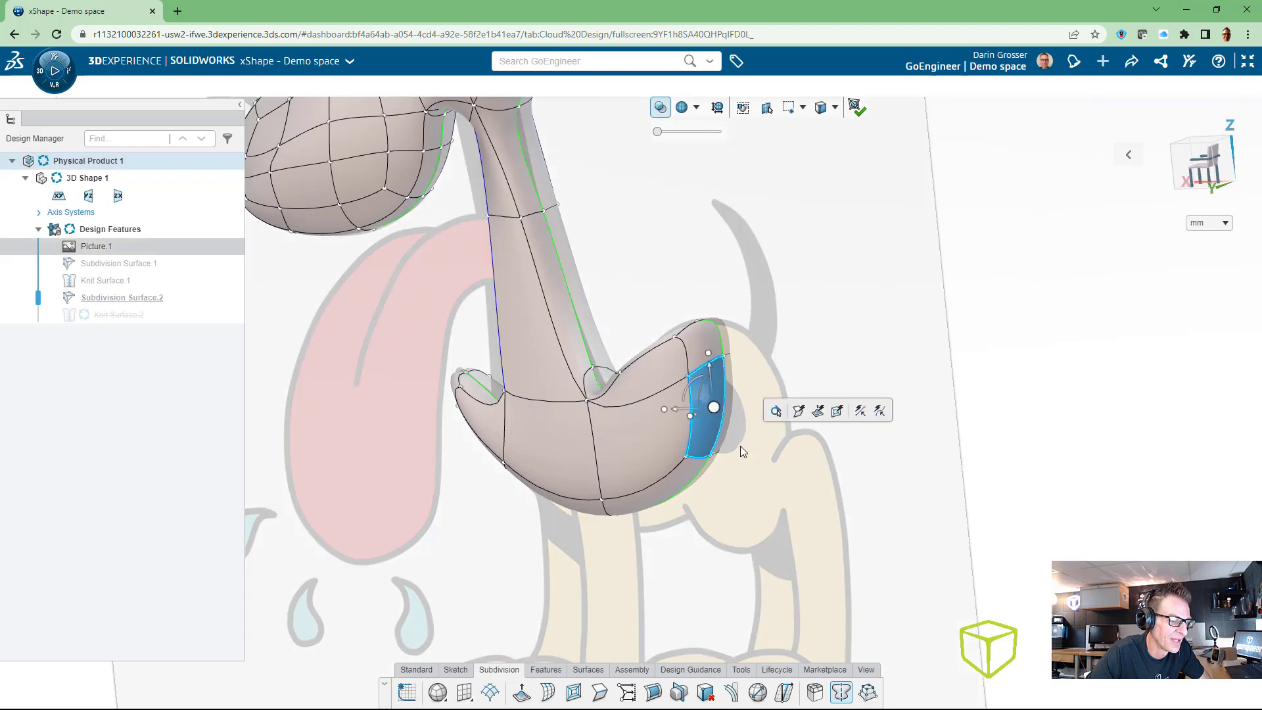
{"action": "left_click_drag", "start_coordinate": [703, 405], "coordinate": [763, 433]}
{"action": "middle_click_drag", "start_coordinate": [808, 450], "coordinate": [846, 423]}
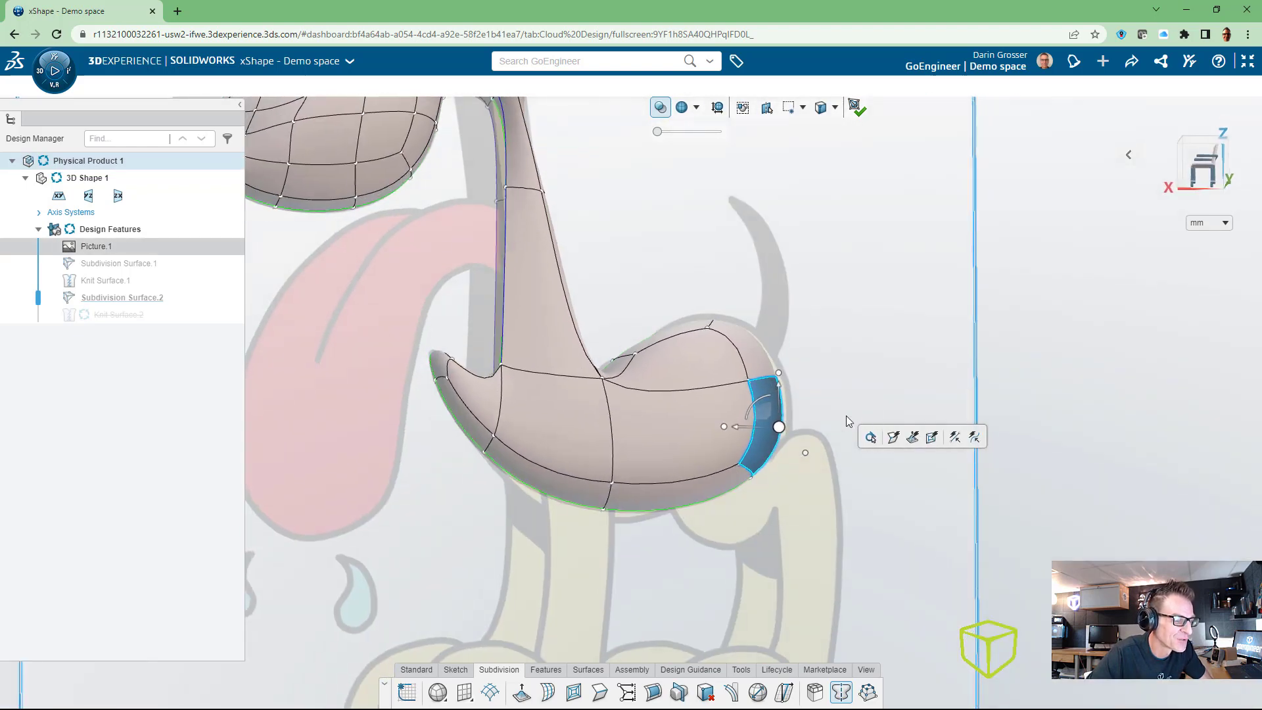
Lower the cross edge of the body's upper surface just behind the neck to follow the pictured dip
{"action": "scroll", "coordinate": [602, 392], "scroll_direction": "up", "scroll_amount": 3}
{"action": "middle_click_drag", "start_coordinate": [628, 403], "coordinate": [626, 348]}
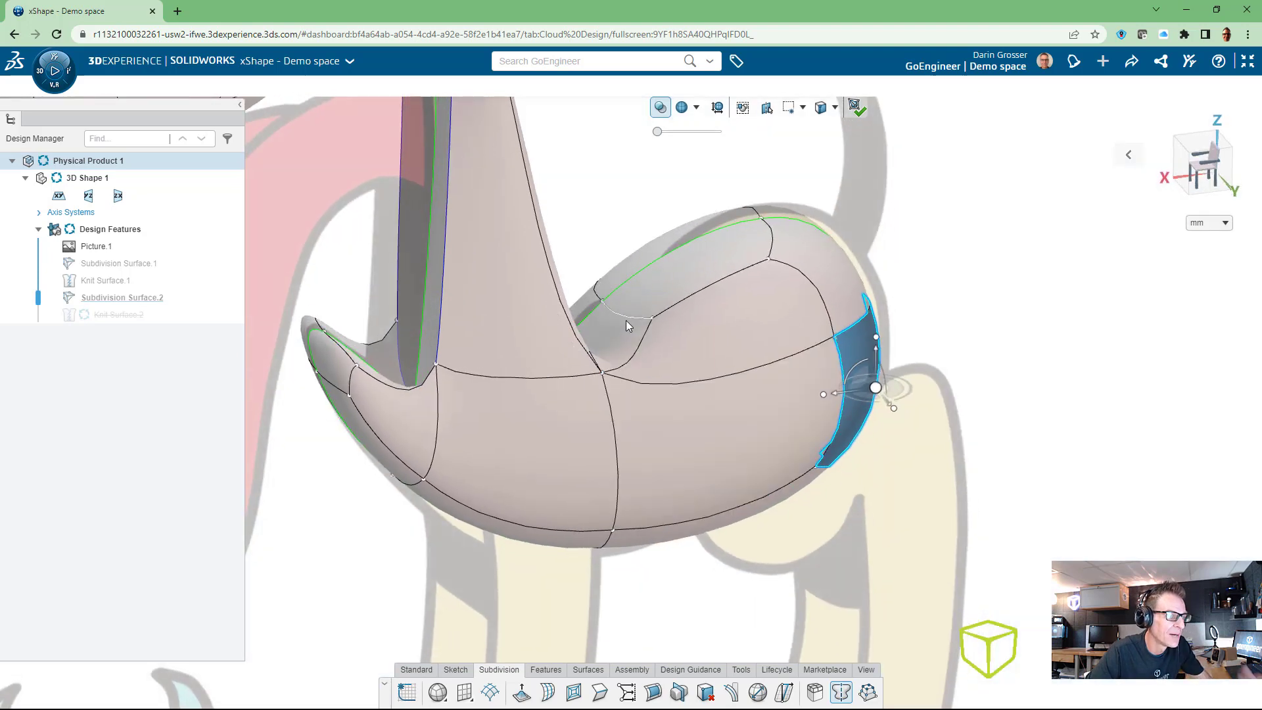
{"action": "left_click", "coordinate": [627, 318]}
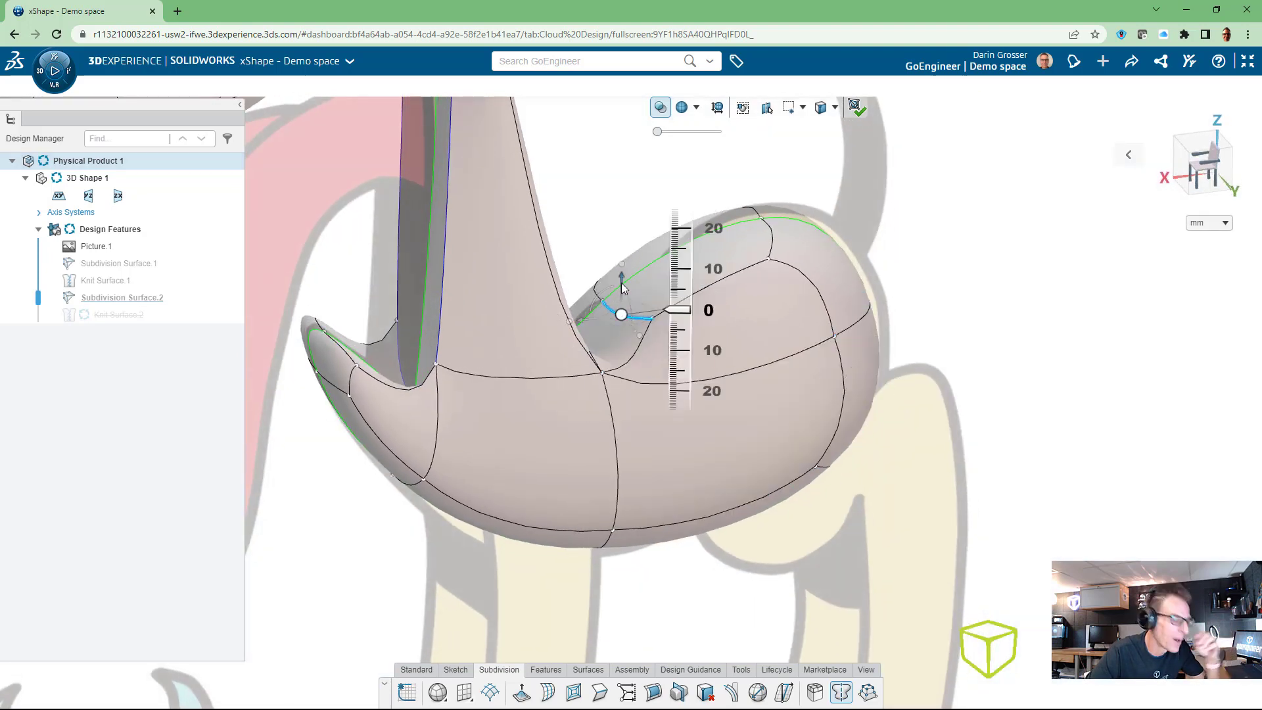
{"action": "left_click_drag", "start_coordinate": [621, 282], "coordinate": [636, 376]}
{"action": "left_click", "coordinate": [771, 291]}
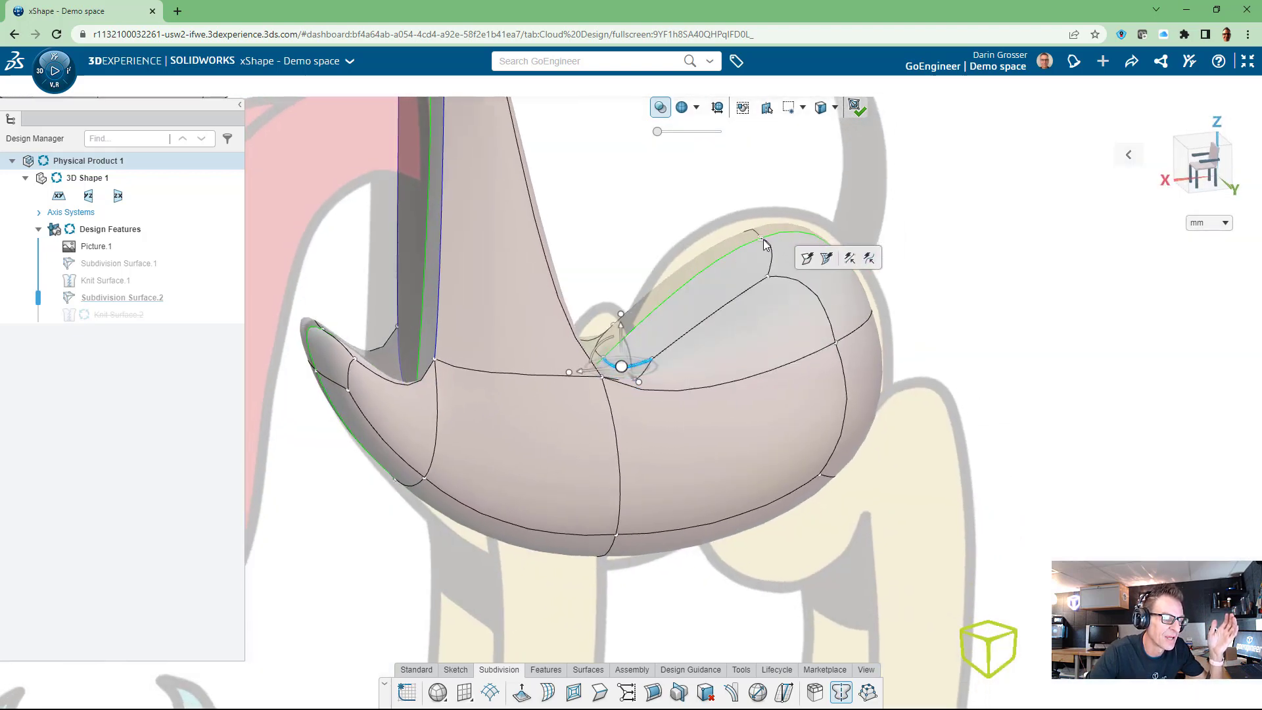
Raise the center vertex at the top of the rump and the back's center edge toward the pictured outline
{"action": "left_click", "coordinate": [761, 239]}
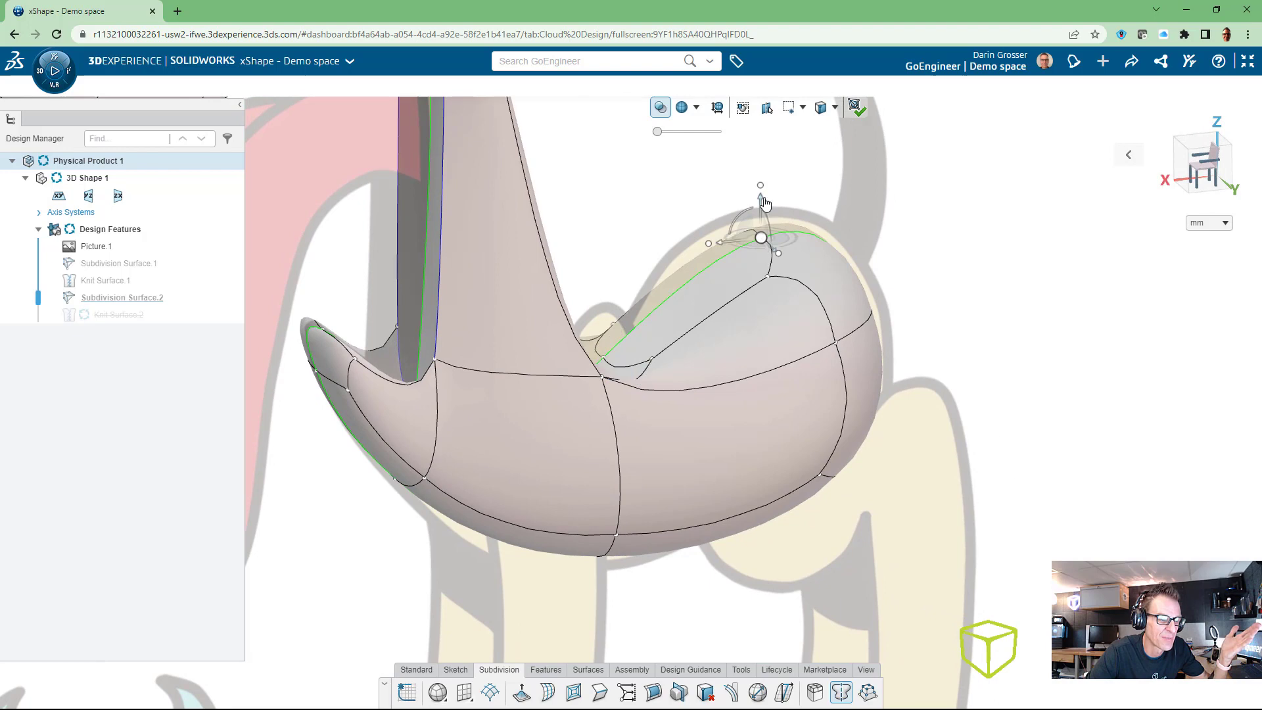
{"action": "left_click_drag", "start_coordinate": [763, 204], "coordinate": [762, 179]}
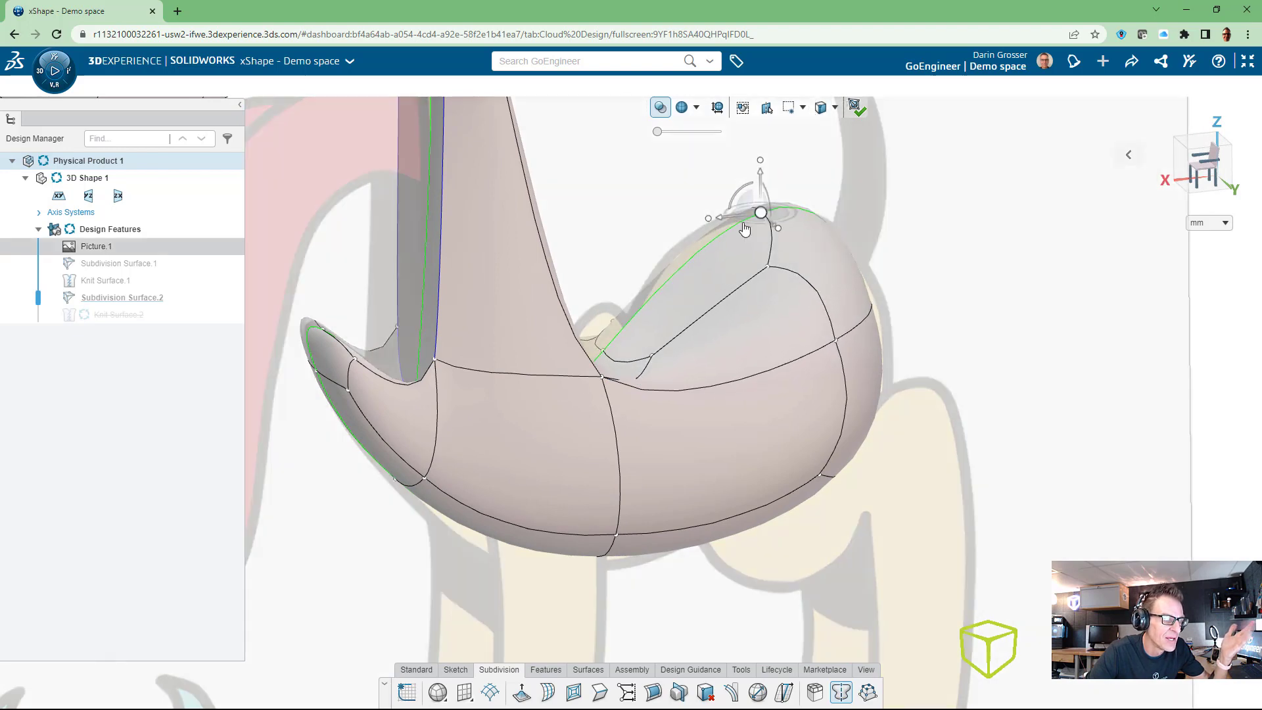
{"action": "left_click", "coordinate": [701, 249]}
{"action": "middle_click_drag", "start_coordinate": [691, 299], "coordinate": [711, 252]}
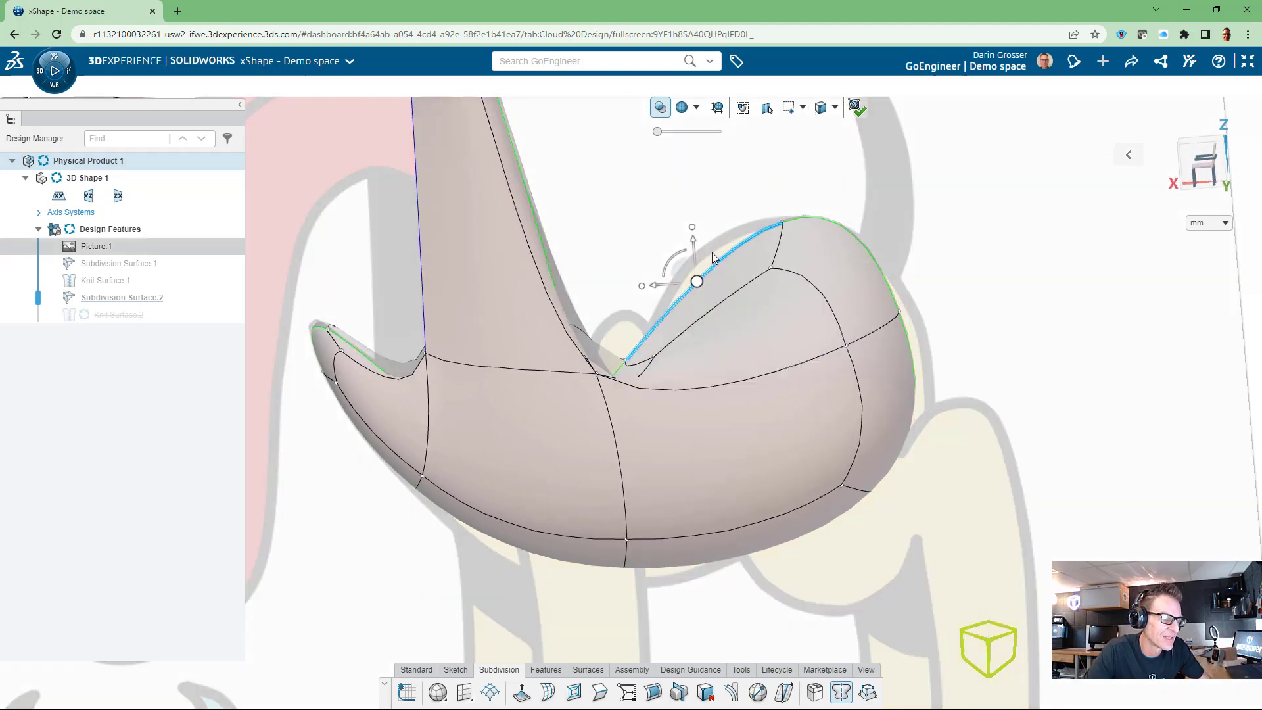
{"action": "mouse_move", "coordinate": [695, 247]}
{"action": "left_mouse_down"}
{"action": "mouse_move", "coordinate": [699, 229]}
{"action": "mouse_move", "coordinate": [695, 239]}
{"action": "left_mouse_up"}
{"action": "left_click", "coordinate": [656, 228]}
Try to extrude the face in the notch between the neck and the back
{"action": "middle_click_drag", "start_coordinate": [652, 330], "coordinate": [610, 361]}
{"action": "left_click", "coordinate": [609, 360]}
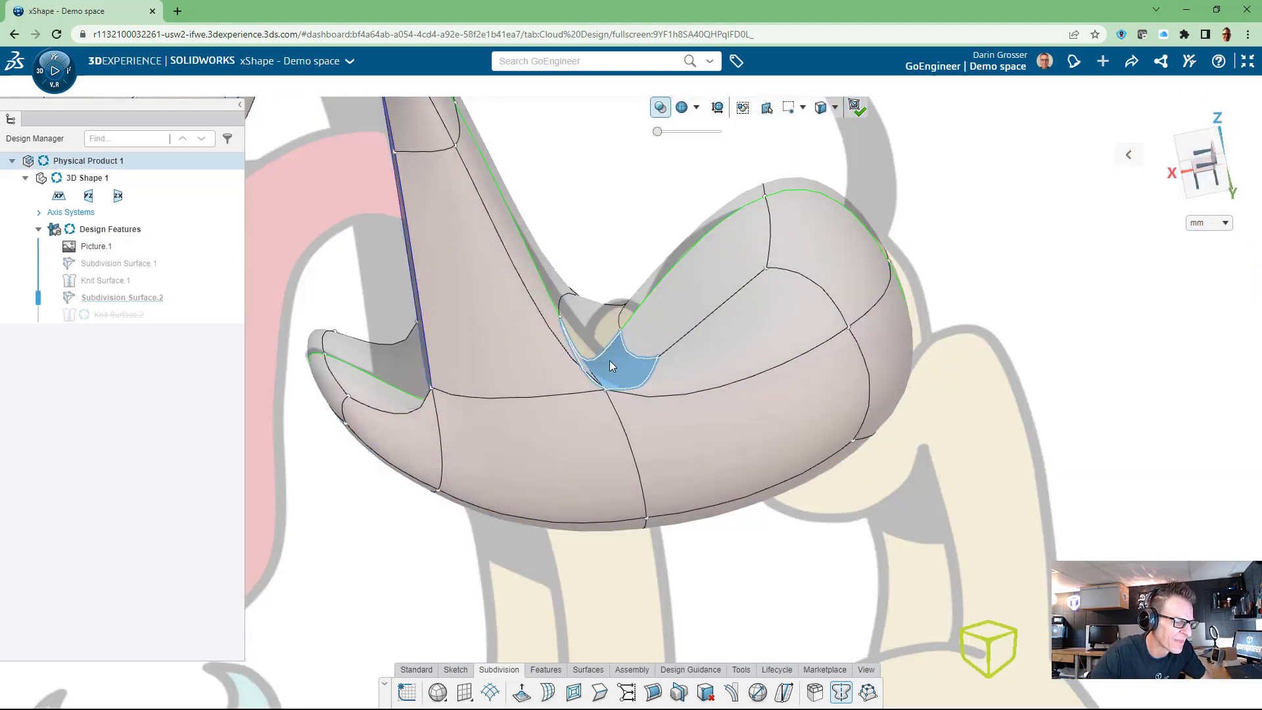
{"action": "left_click", "coordinate": [689, 327]}
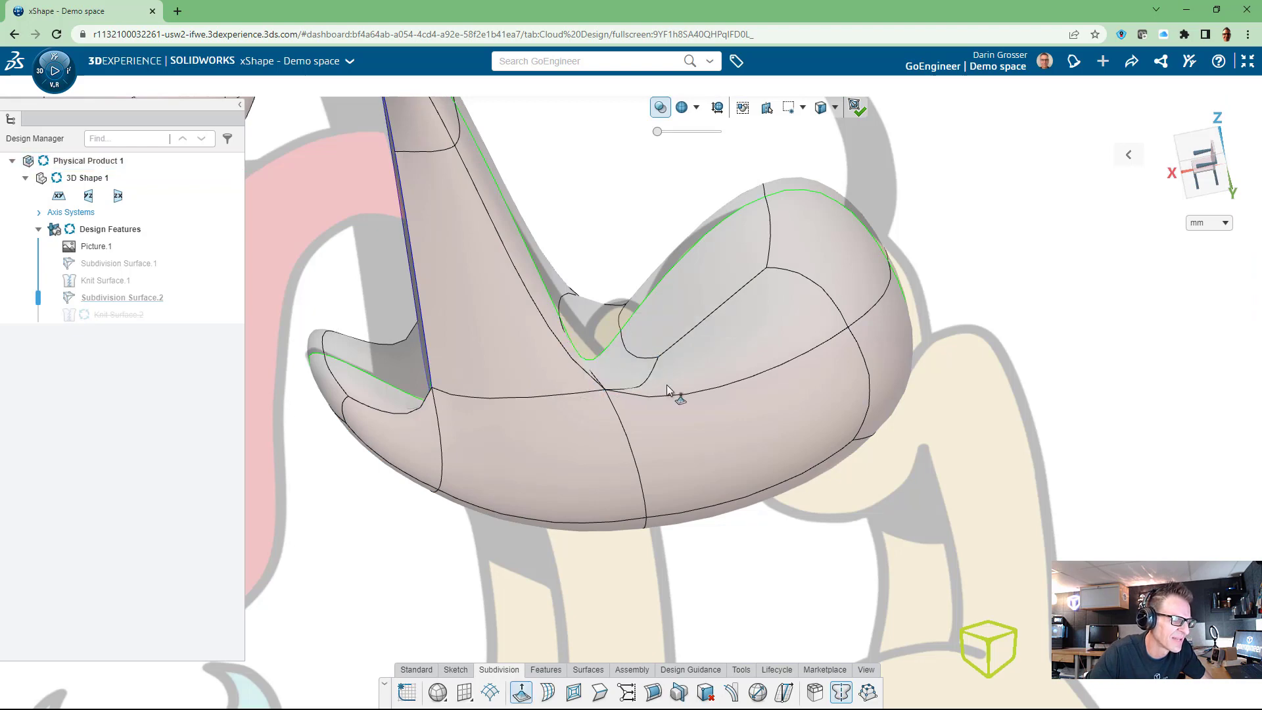
{"action": "left_click", "coordinate": [629, 379]}
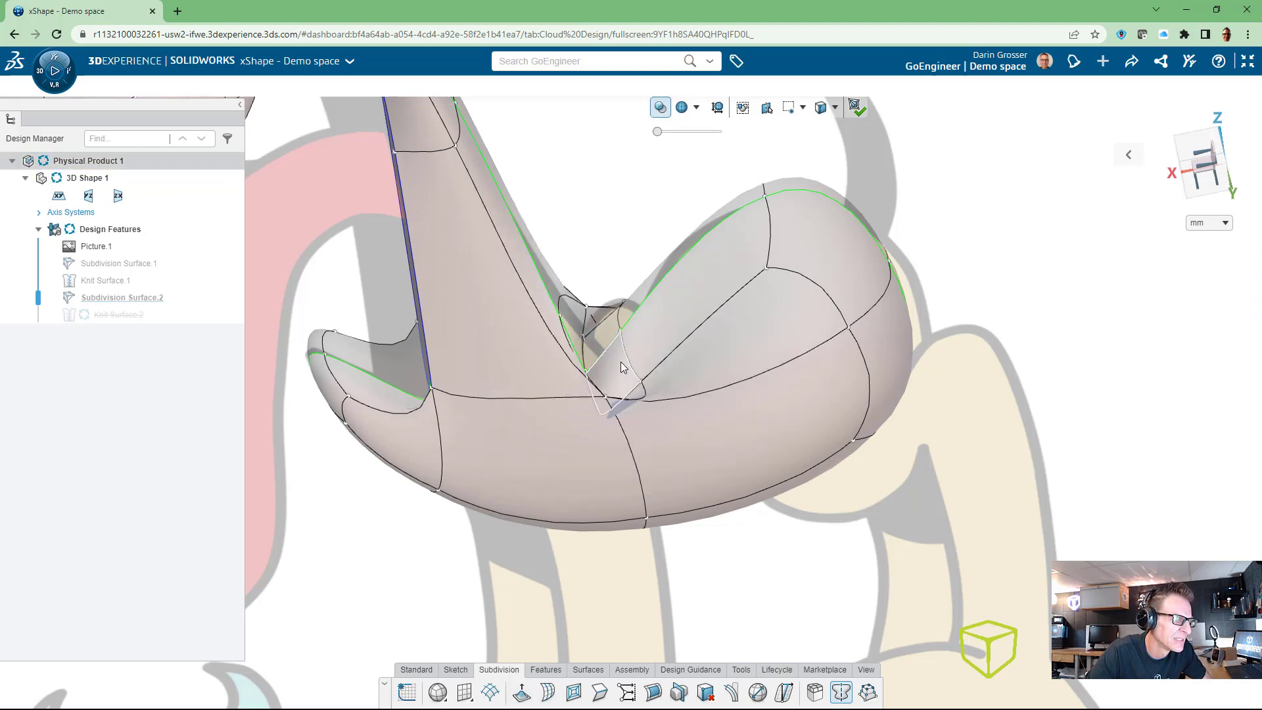
{"action": "middle_click_drag", "start_coordinate": [620, 361], "coordinate": [603, 341]}
Inset the face in the notch between the neck and the back, leaving a narrow face across its middle
{"action": "left_click", "coordinate": [603, 342]}
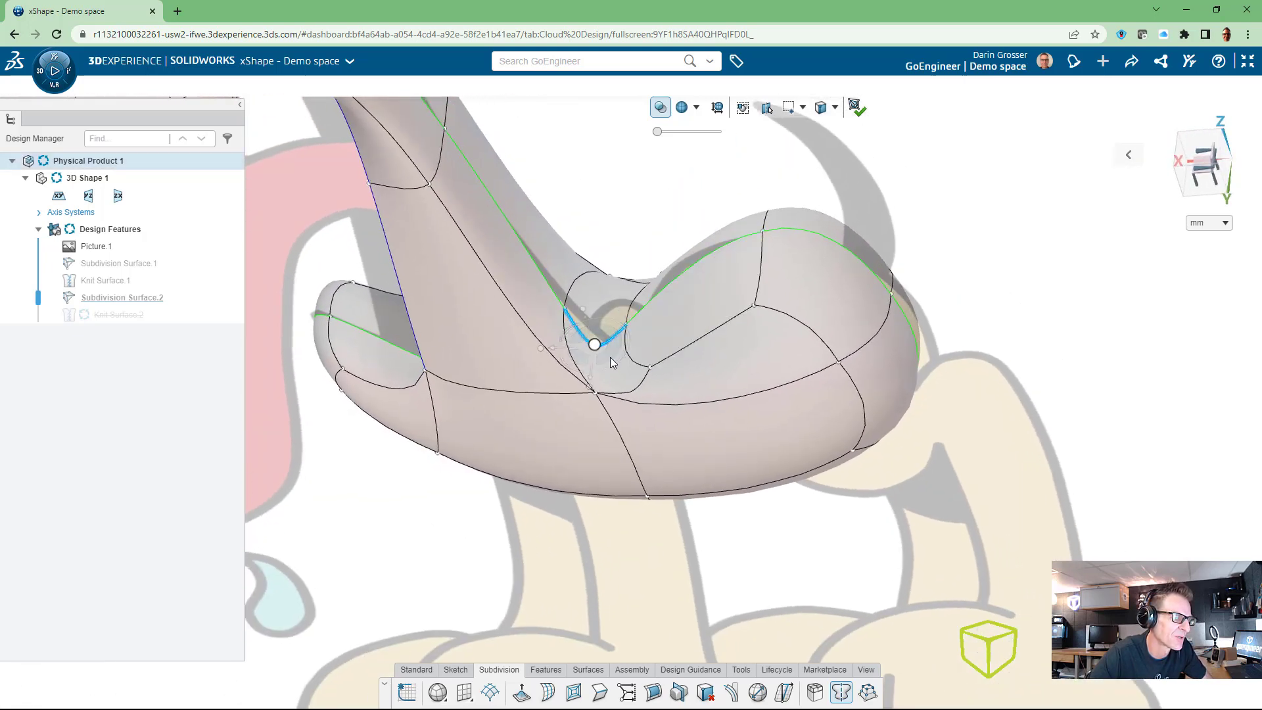
{"action": "left_click", "coordinate": [616, 296]}
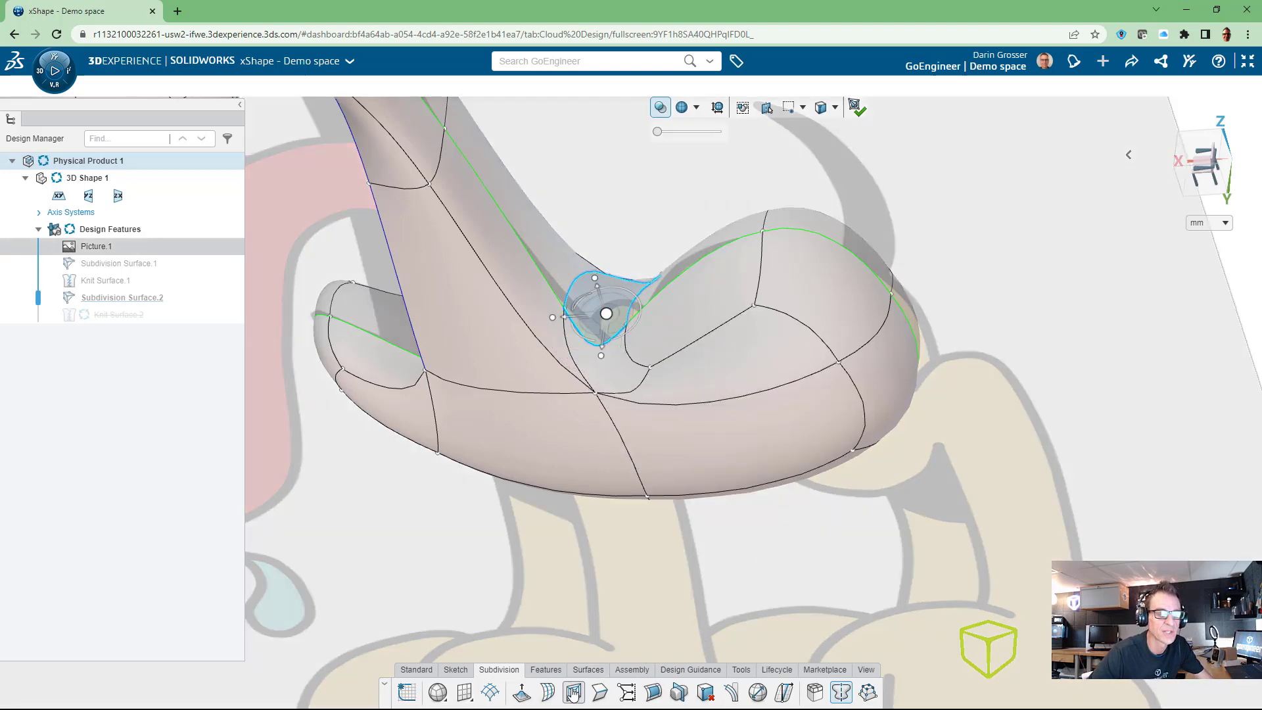
{"action": "left_click", "coordinate": [572, 692]}
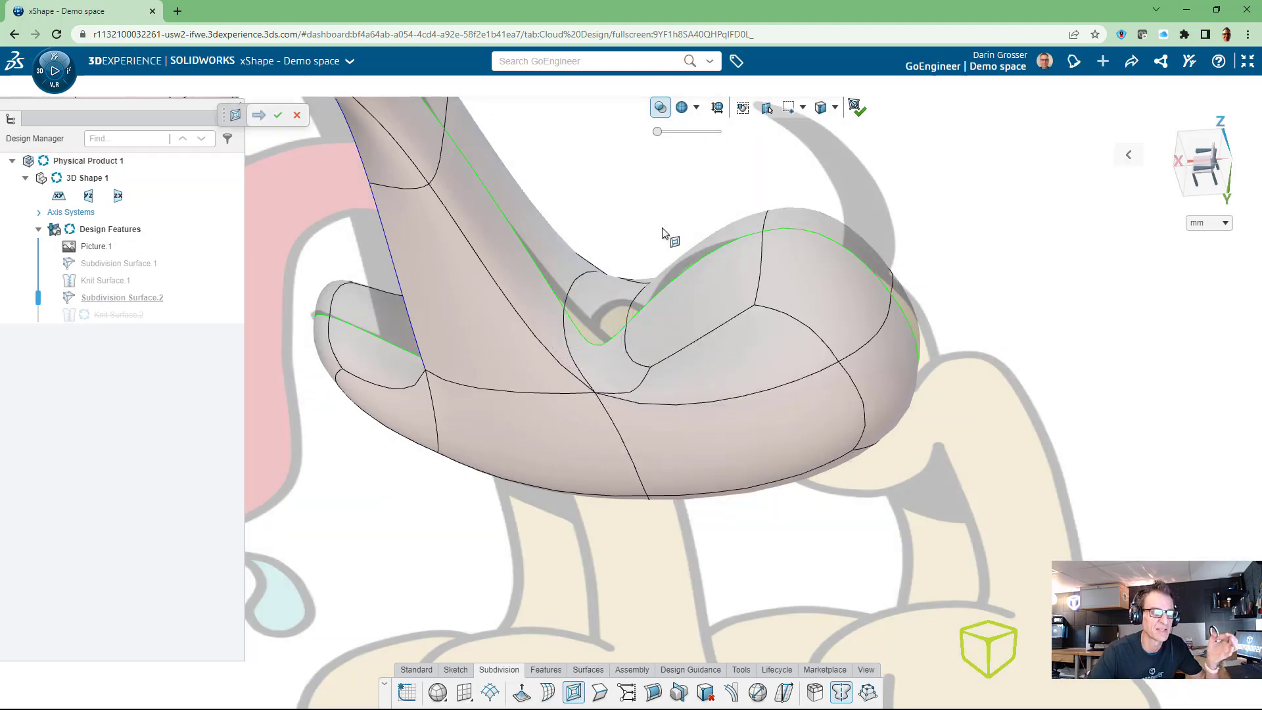
{"action": "middle_click_drag", "start_coordinate": [665, 319], "coordinate": [654, 283]}
{"action": "scroll", "coordinate": [584, 320], "scroll_direction": "up", "scroll_amount": 2}
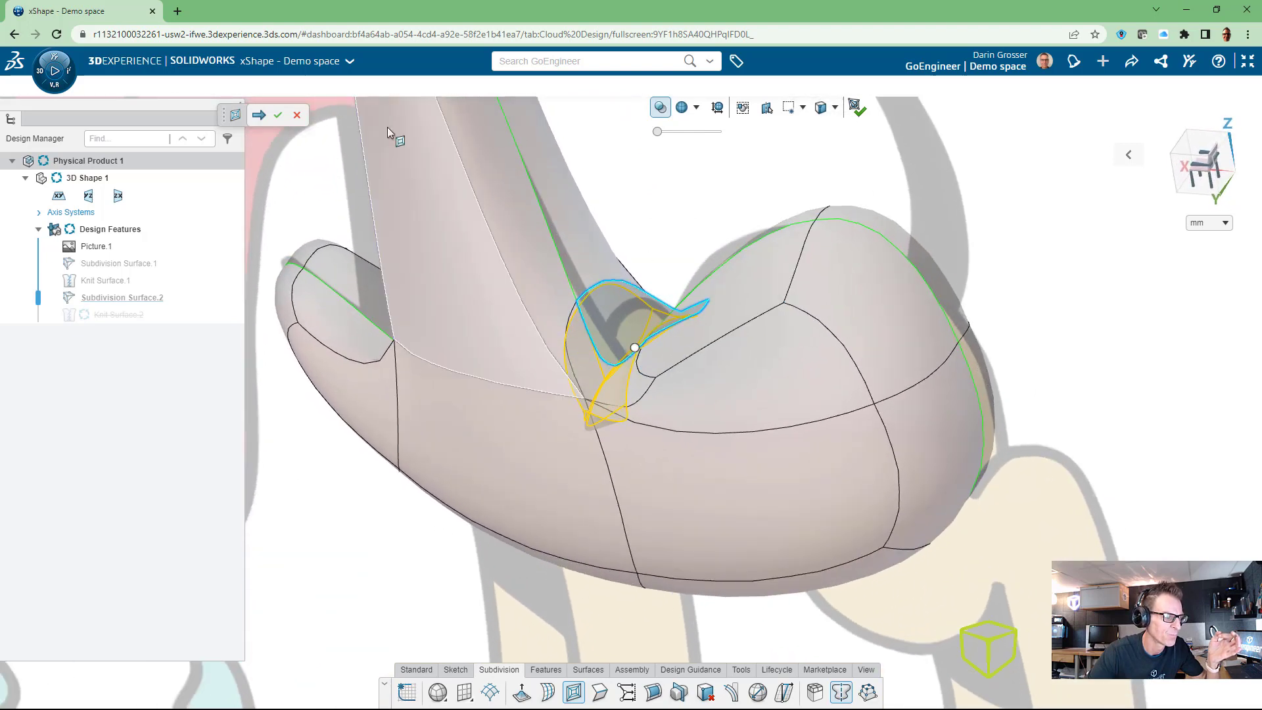
{"action": "left_click", "coordinate": [273, 115]}
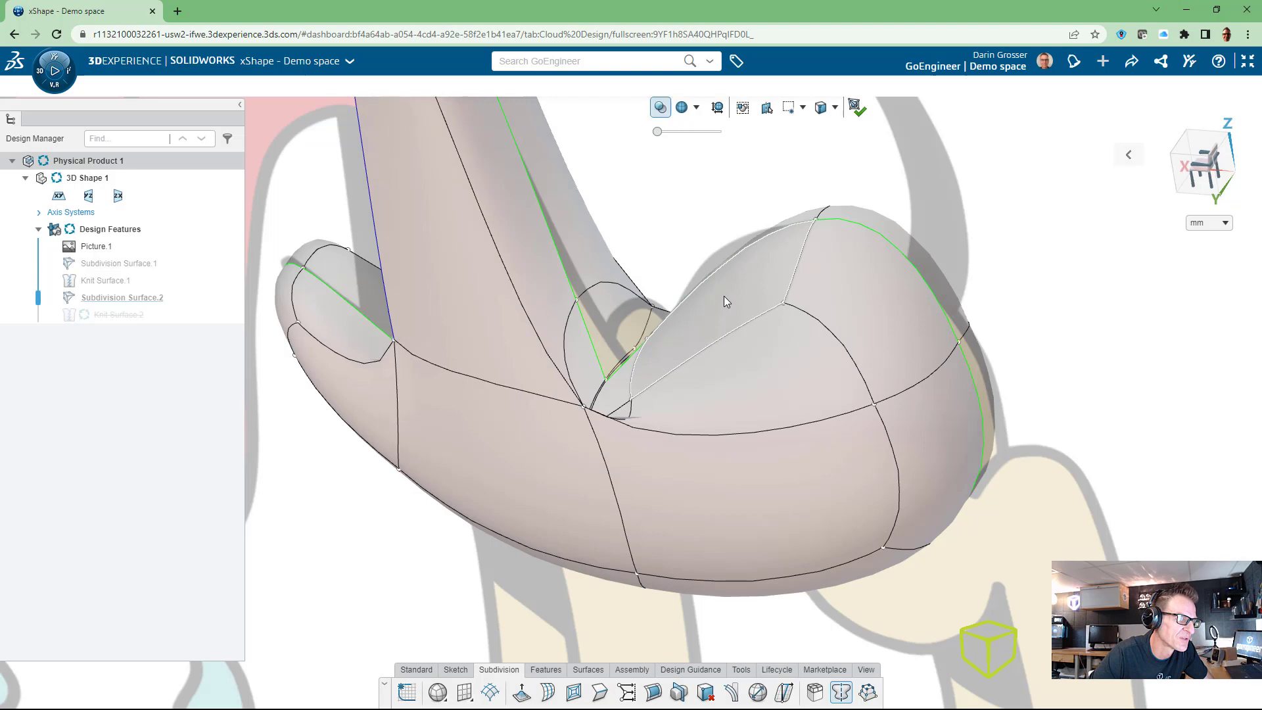
Raise the narrow inset face in the notch and move it about 3 mm rearward
{"action": "middle_click_drag", "start_coordinate": [724, 296], "coordinate": [689, 317]}
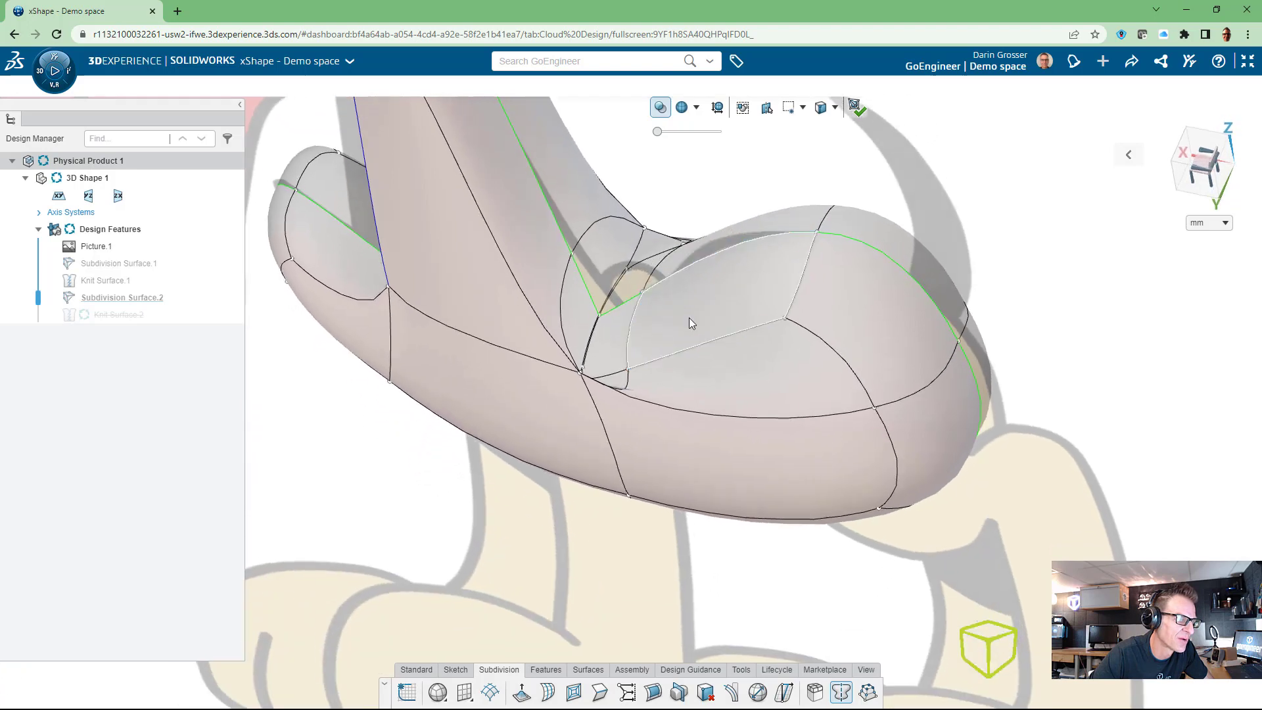
{"action": "scroll", "coordinate": [618, 284], "scroll_direction": "up", "scroll_amount": 6}
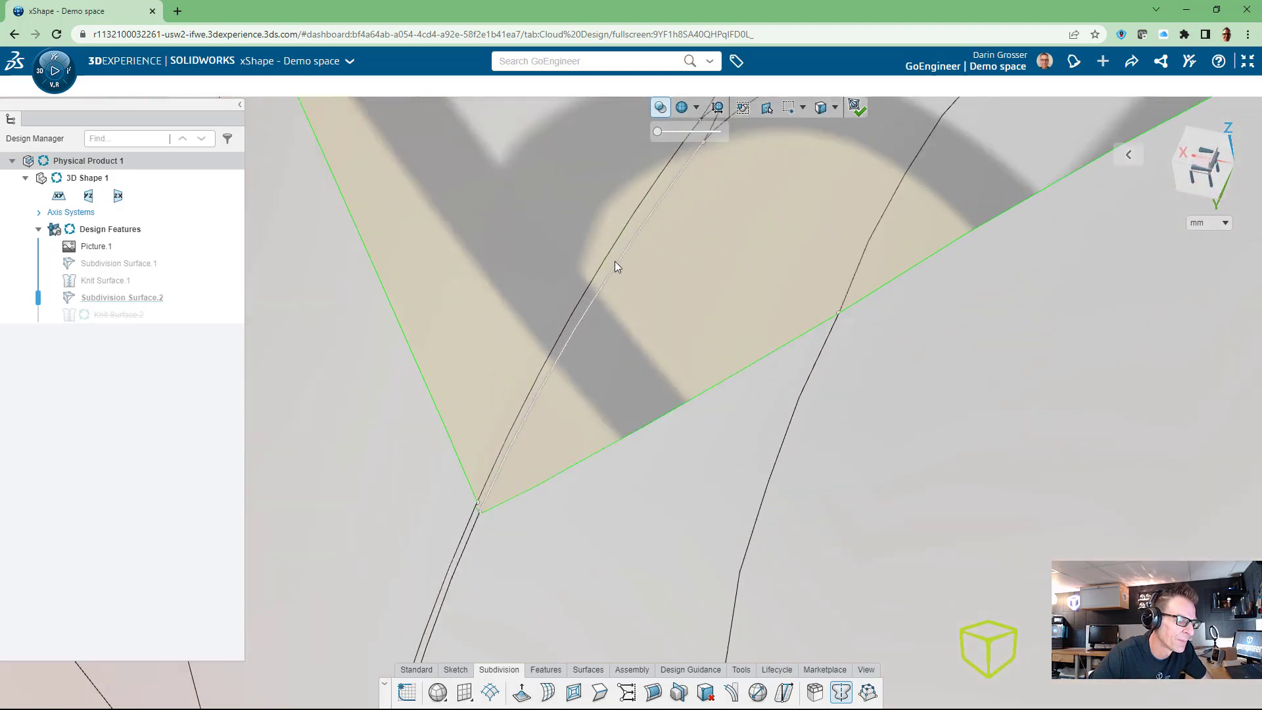
{"action": "left_click", "coordinate": [613, 261]}
{"action": "scroll", "coordinate": [486, 507], "scroll_direction": "down", "scroll_amount": 5}
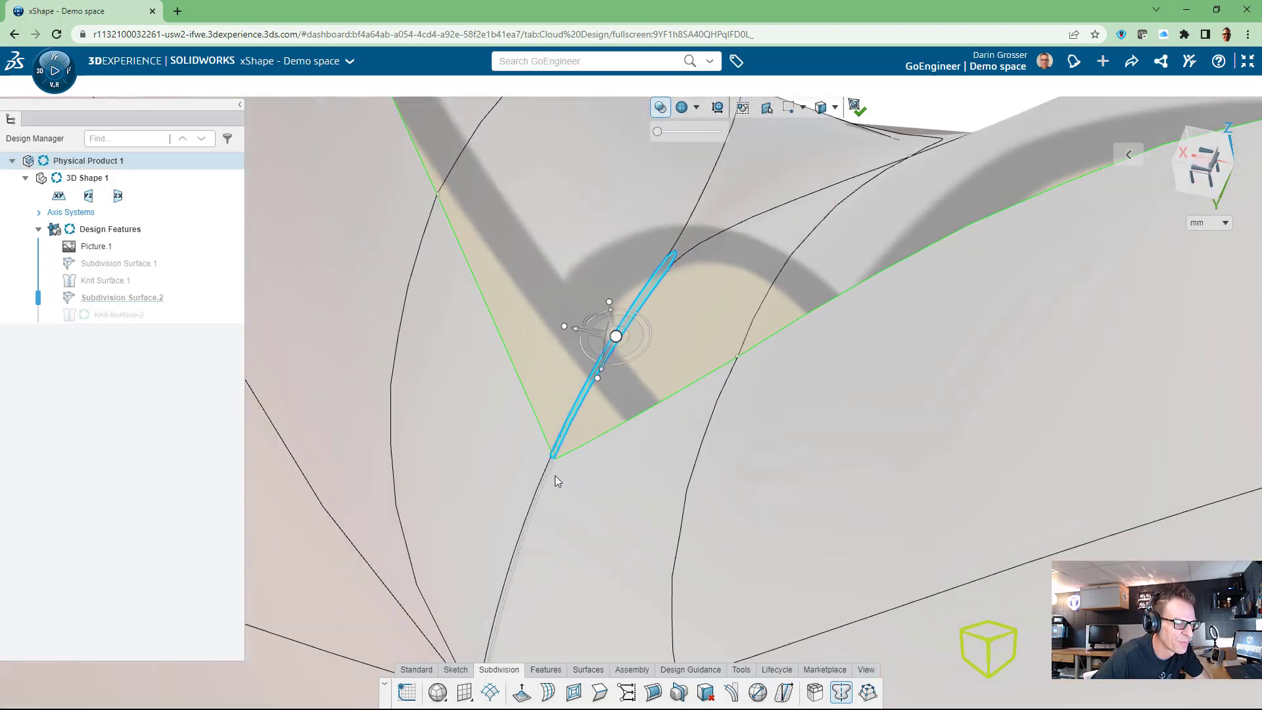
{"action": "scroll", "coordinate": [629, 429], "scroll_direction": "down", "scroll_amount": 1}
{"action": "left_click_drag", "start_coordinate": [622, 350], "coordinate": [615, 264]}
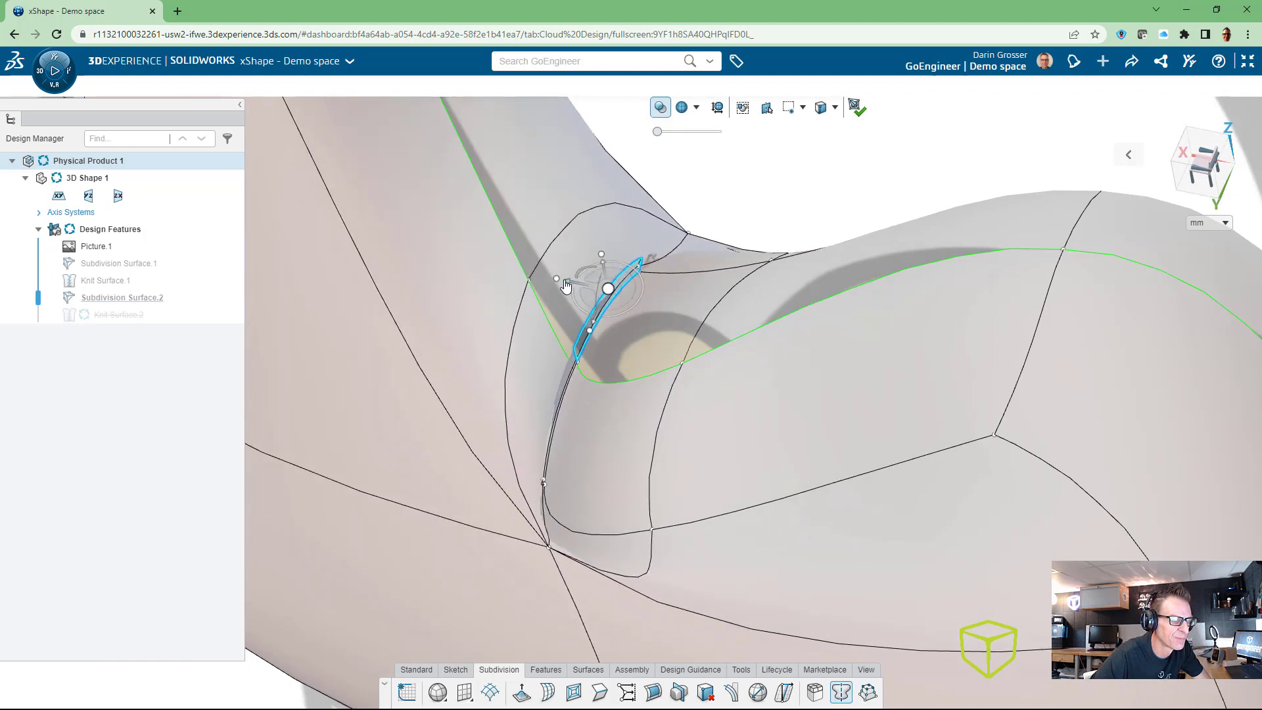
{"action": "left_click_drag", "start_coordinate": [565, 285], "coordinate": [610, 300]}
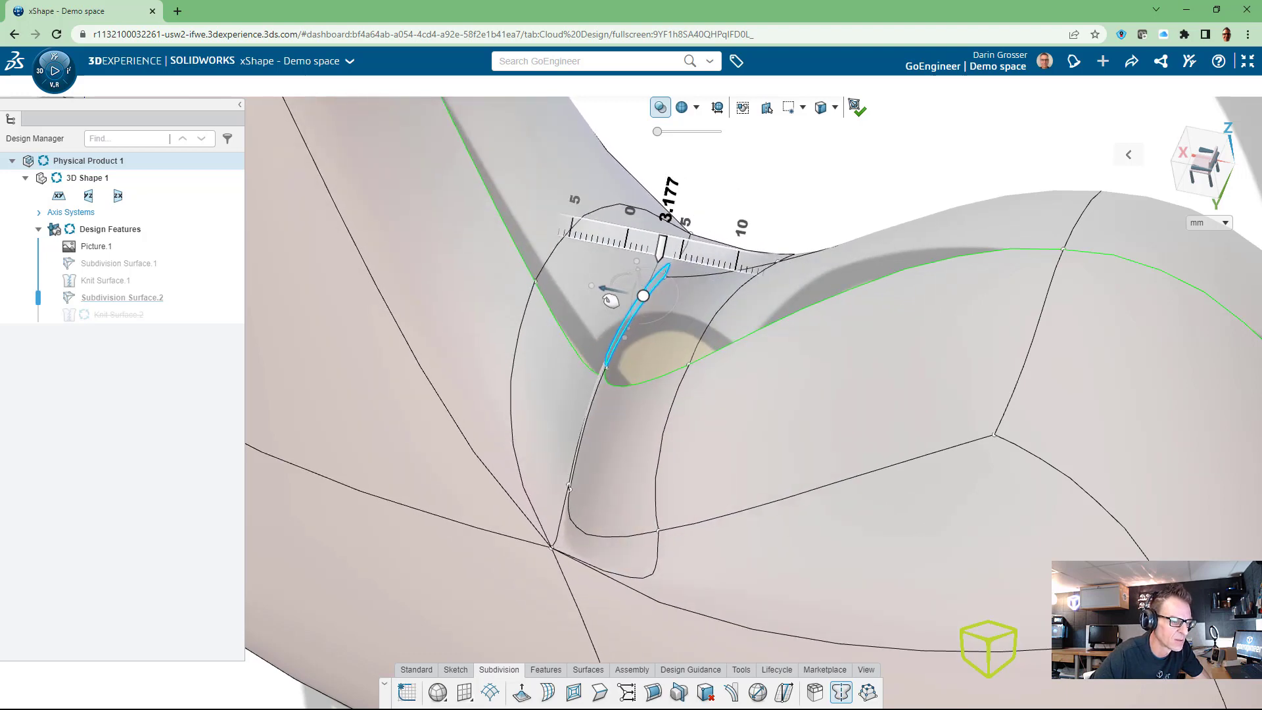
Move the side edge in the notch between neck and back rearward, and pull the adjoining rear face upward and rearward
{"action": "middle_click_drag", "start_coordinate": [687, 358], "coordinate": [660, 423]}
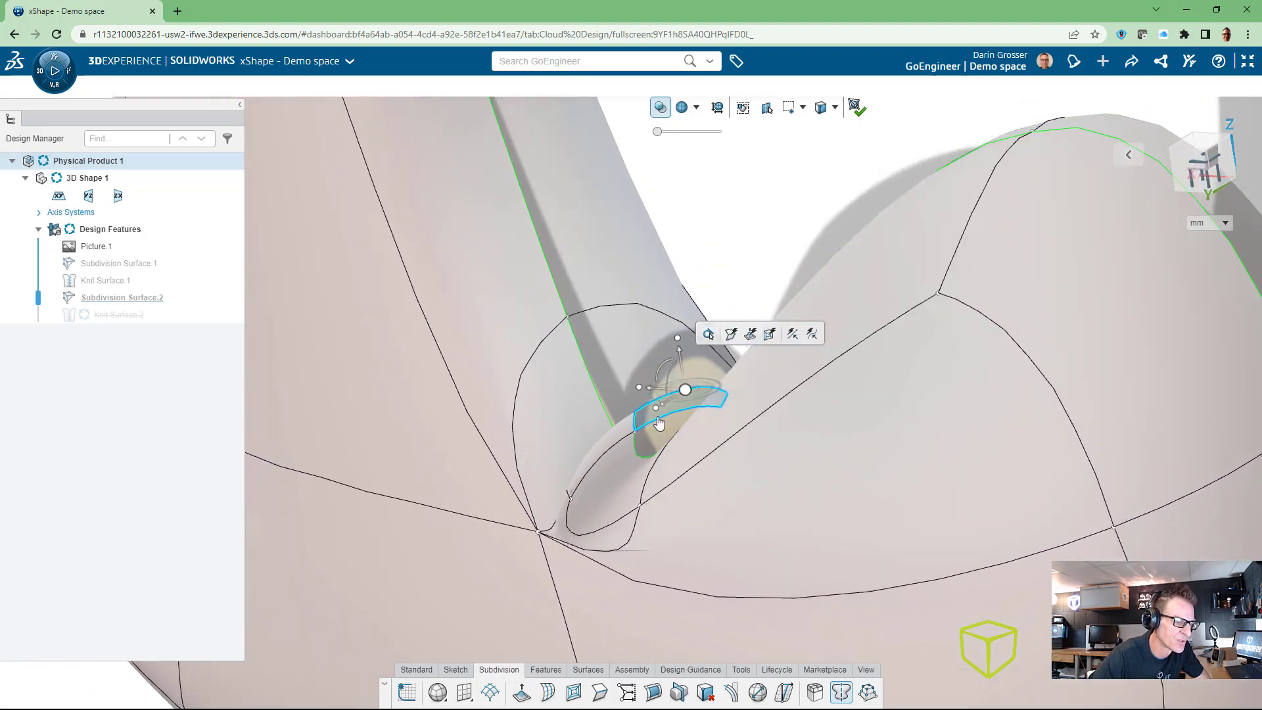
{"action": "left_click", "coordinate": [625, 445]}
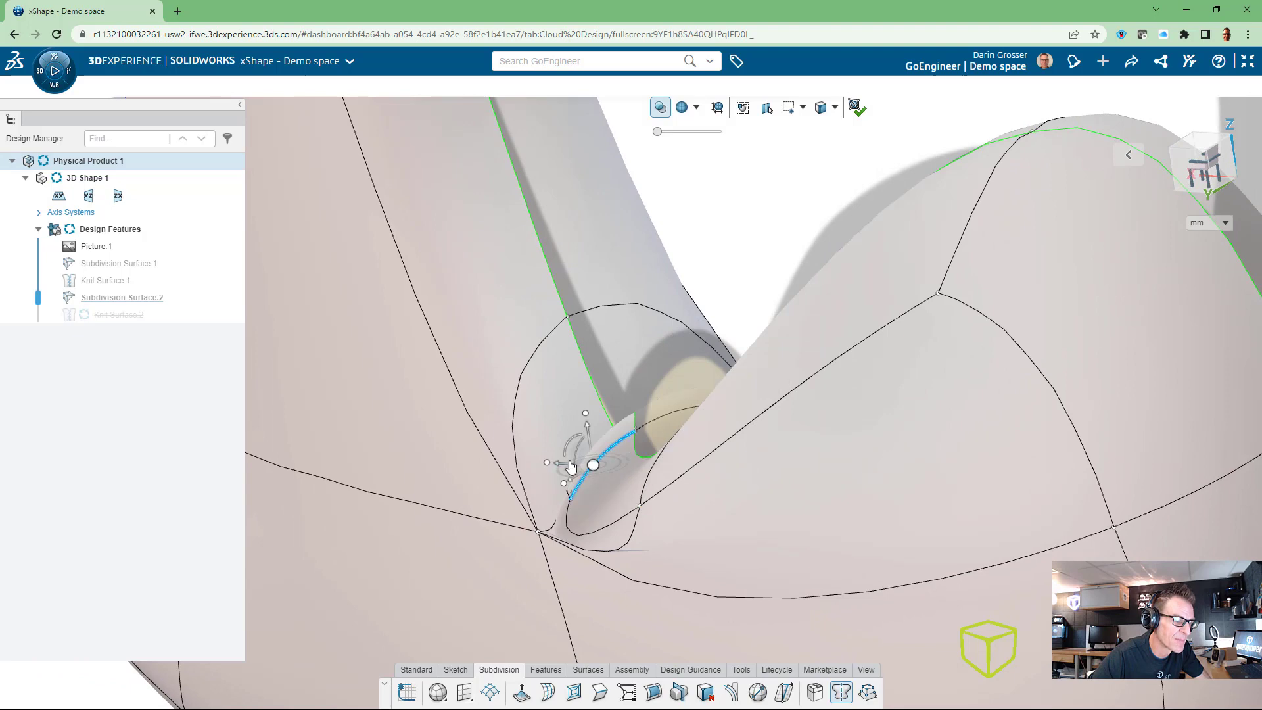
{"action": "left_click_drag", "start_coordinate": [581, 460], "coordinate": [663, 413]}
{"action": "middle_click_drag", "start_coordinate": [691, 484], "coordinate": [660, 467]}
{"action": "left_click", "coordinate": [605, 462]}
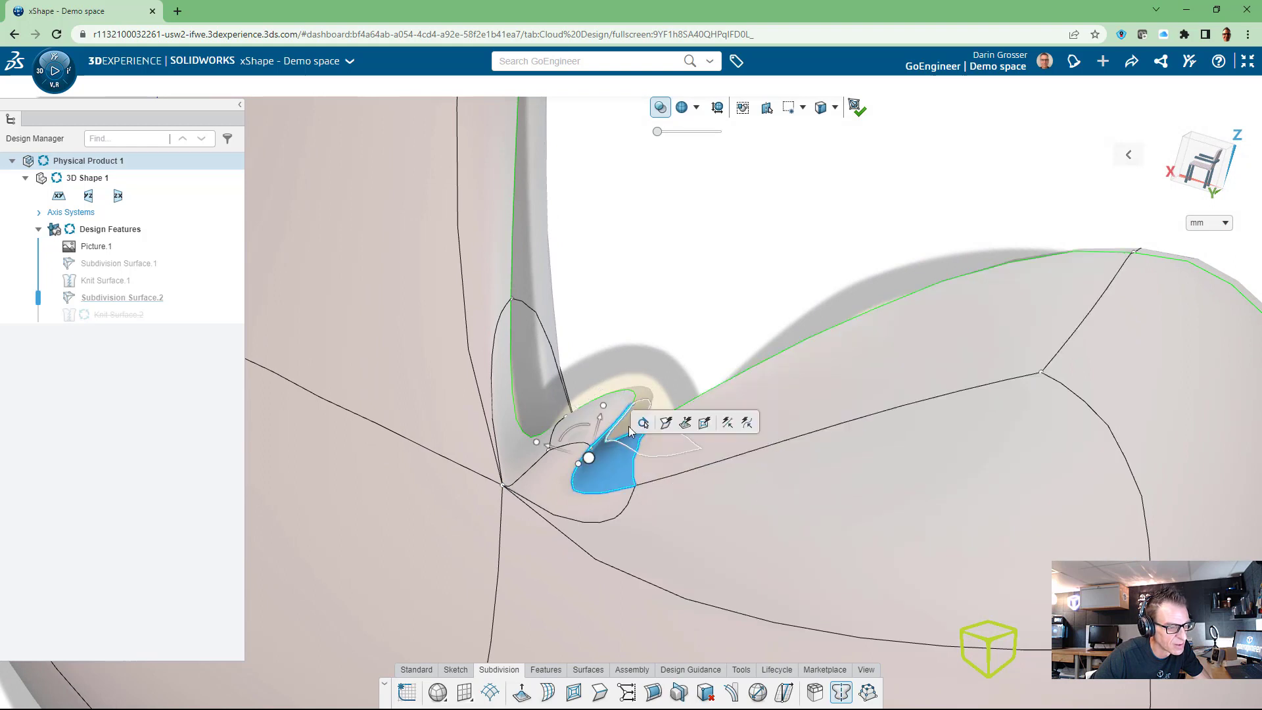
{"action": "left_click_drag", "start_coordinate": [594, 439], "coordinate": [625, 392]}
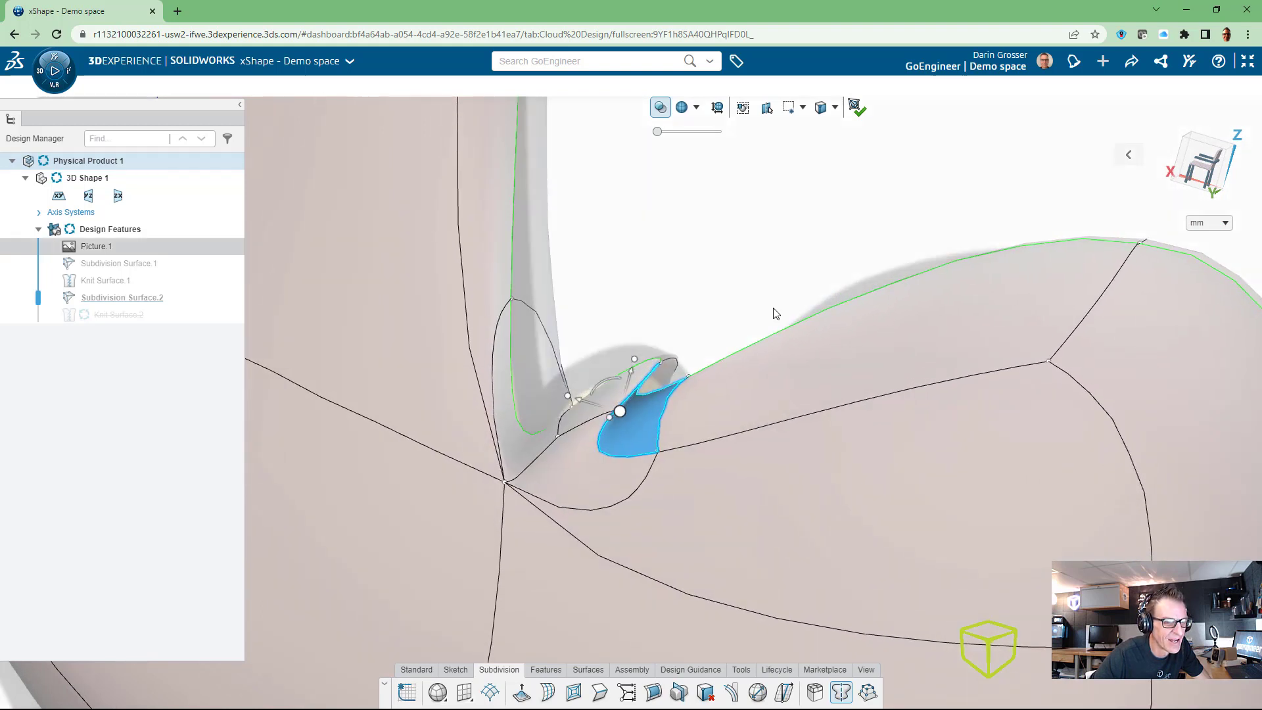
Rotate the notch's rear face in the side view of the body to blend it into the back
{"action": "left_click", "coordinate": [1208, 158]}
{"action": "scroll", "coordinate": [1021, 289], "scroll_direction": "down", "scroll_amount": 10}
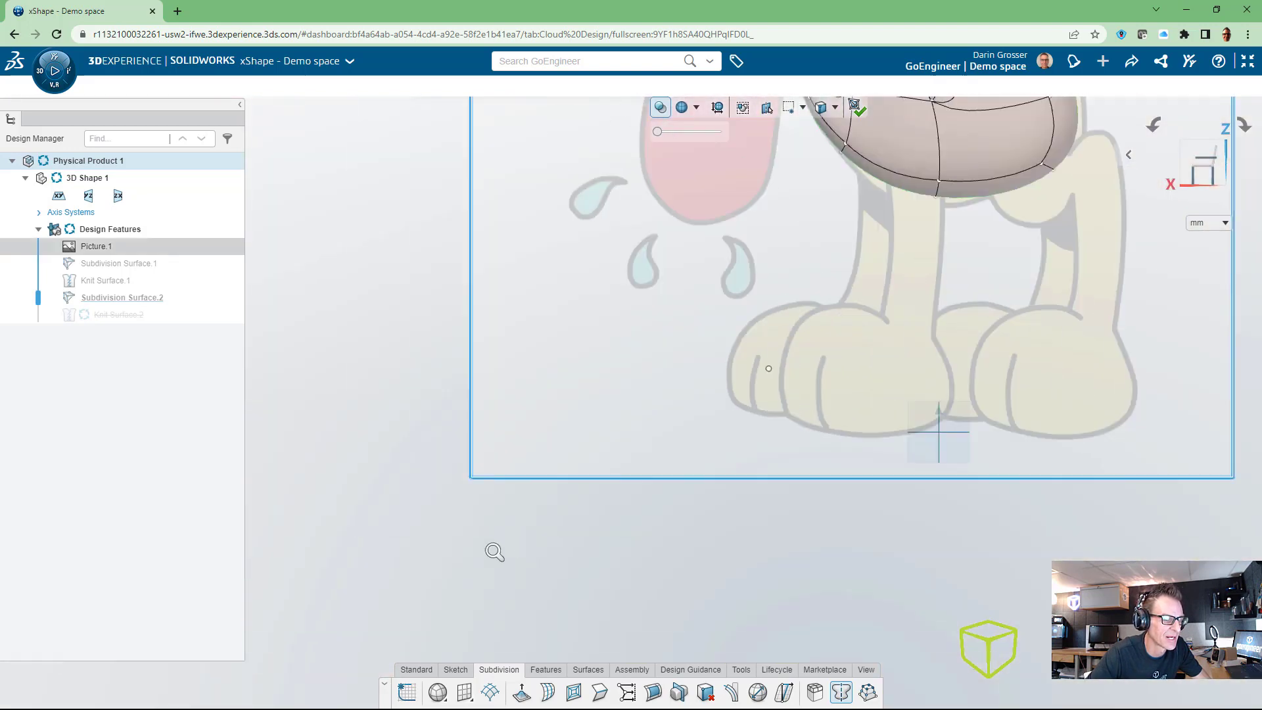
{"action": "scroll", "coordinate": [799, 237], "scroll_direction": "up", "scroll_amount": 4}
{"action": "scroll", "coordinate": [773, 255], "scroll_direction": "up", "scroll_amount": 4}
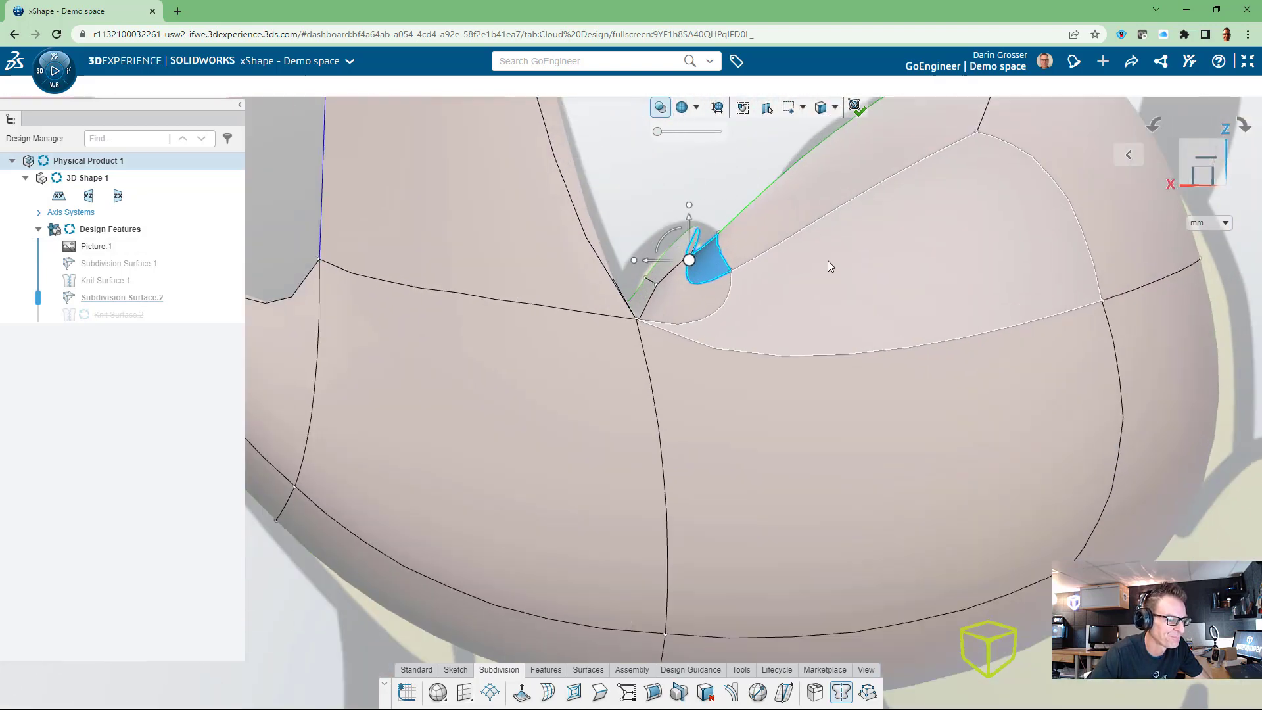
{"action": "middle_click_drag", "start_coordinate": [833, 263], "coordinate": [712, 329]}
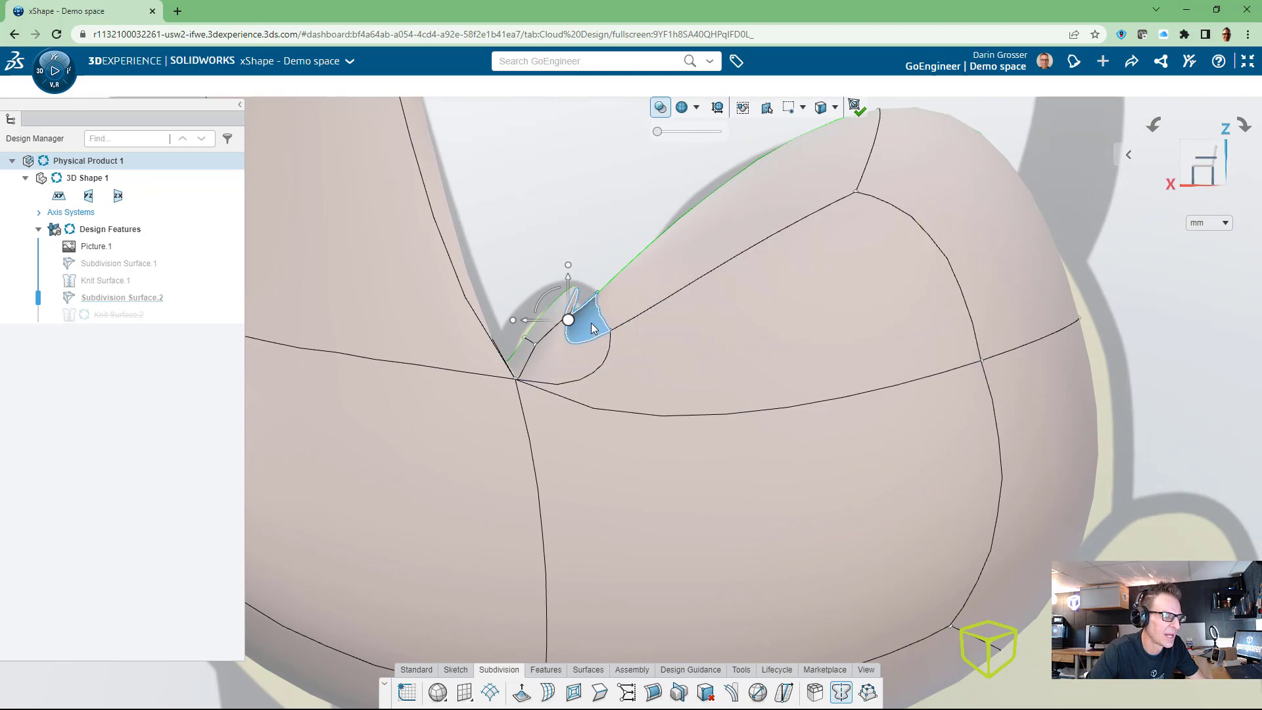
{"action": "left_click_drag", "start_coordinate": [549, 299], "coordinate": [520, 307]}
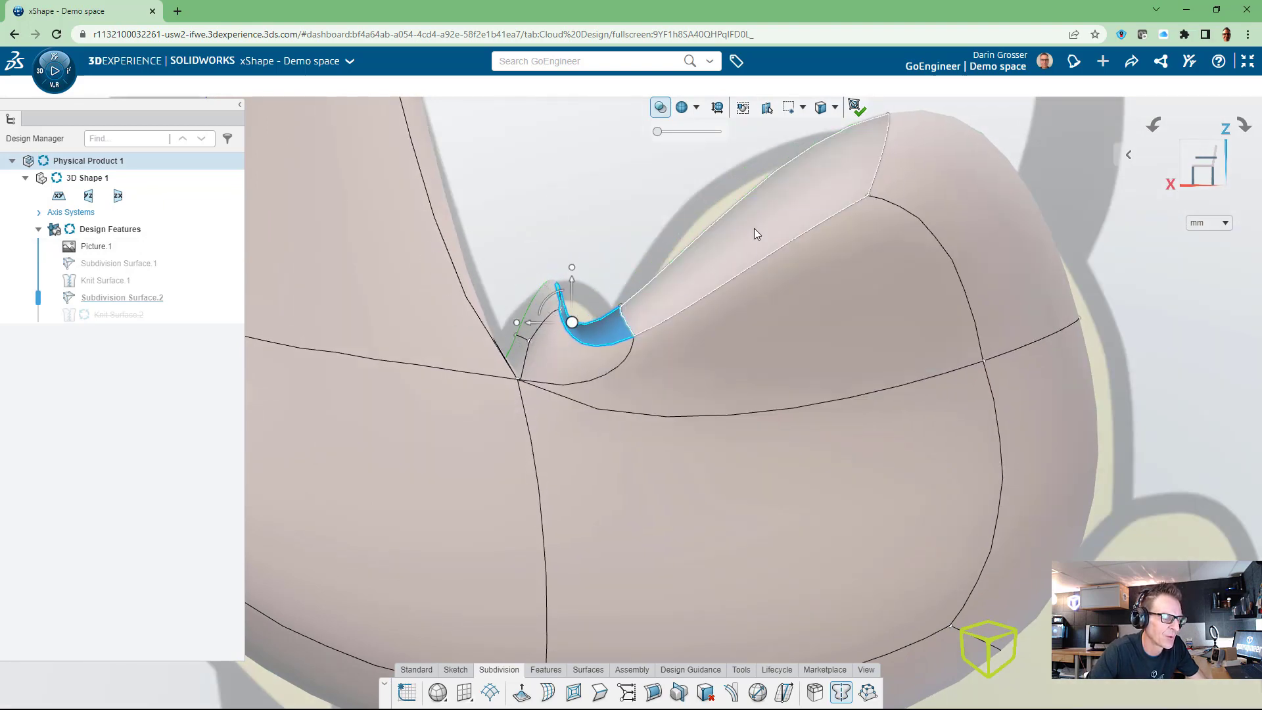
Move the back's center edge toward the pictured outline and shift the notch's center edge rearward
{"action": "left_click", "coordinate": [739, 203]}
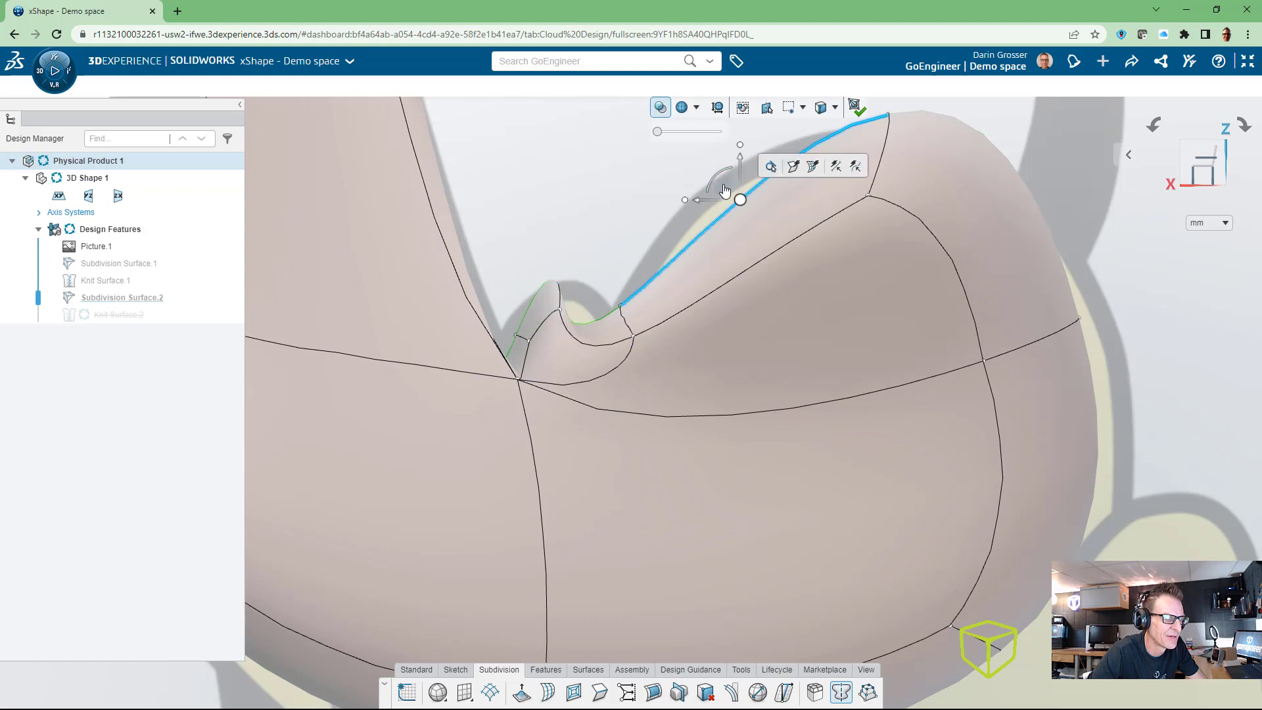
{"action": "mouse_move", "coordinate": [723, 191]}
{"action": "left_mouse_down"}
{"action": "mouse_move", "coordinate": [718, 169]}
{"action": "mouse_move", "coordinate": [711, 186]}
{"action": "left_mouse_up"}
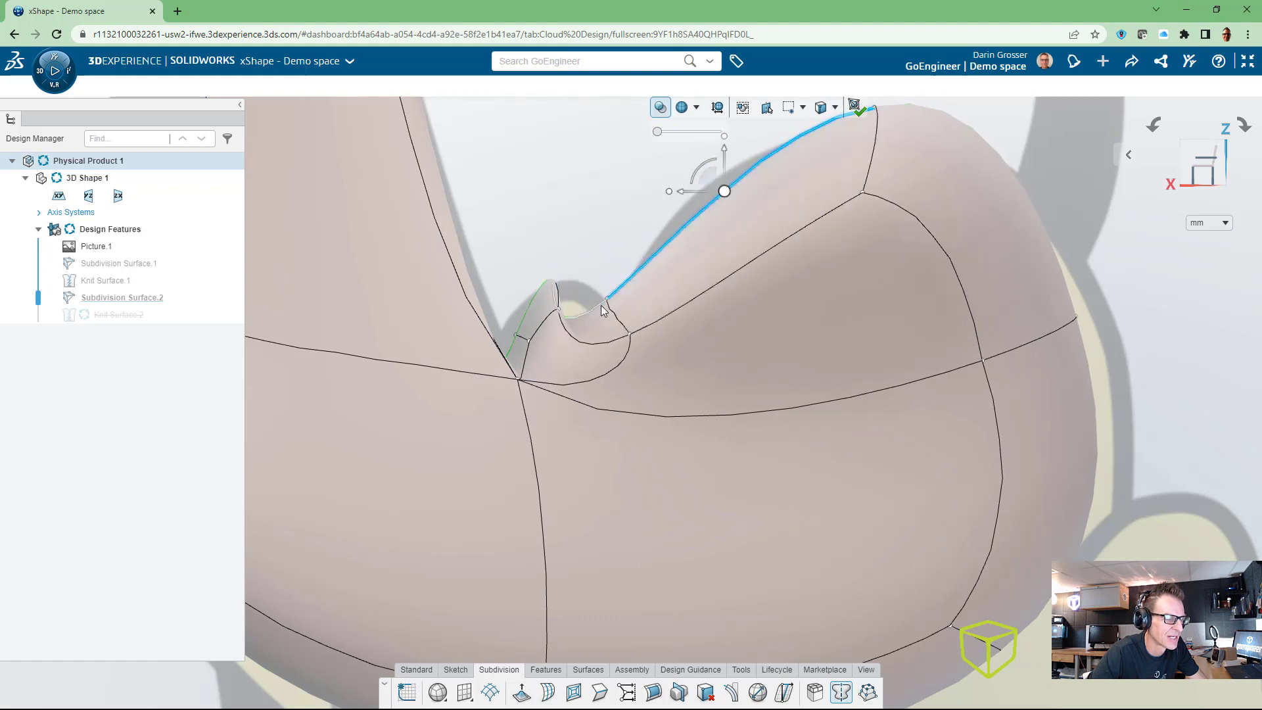
{"action": "left_click", "coordinate": [600, 310]}
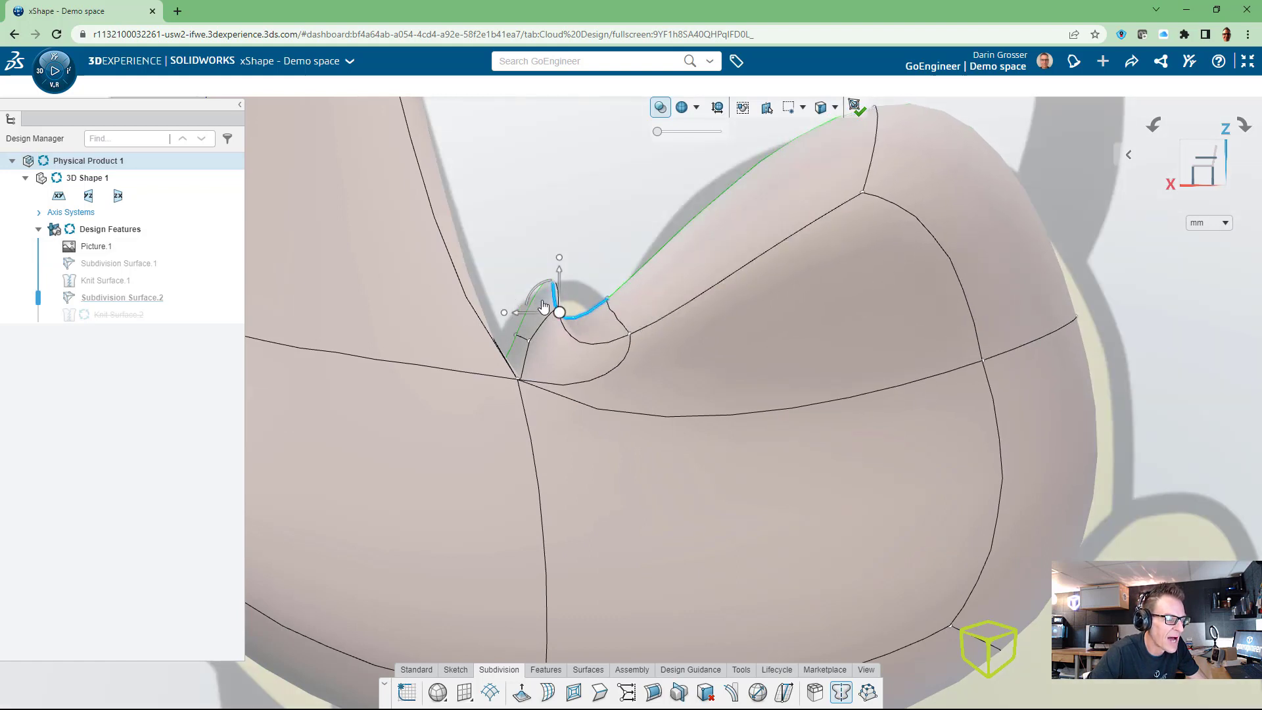
{"action": "left_click_drag", "start_coordinate": [585, 306], "coordinate": [622, 297]}
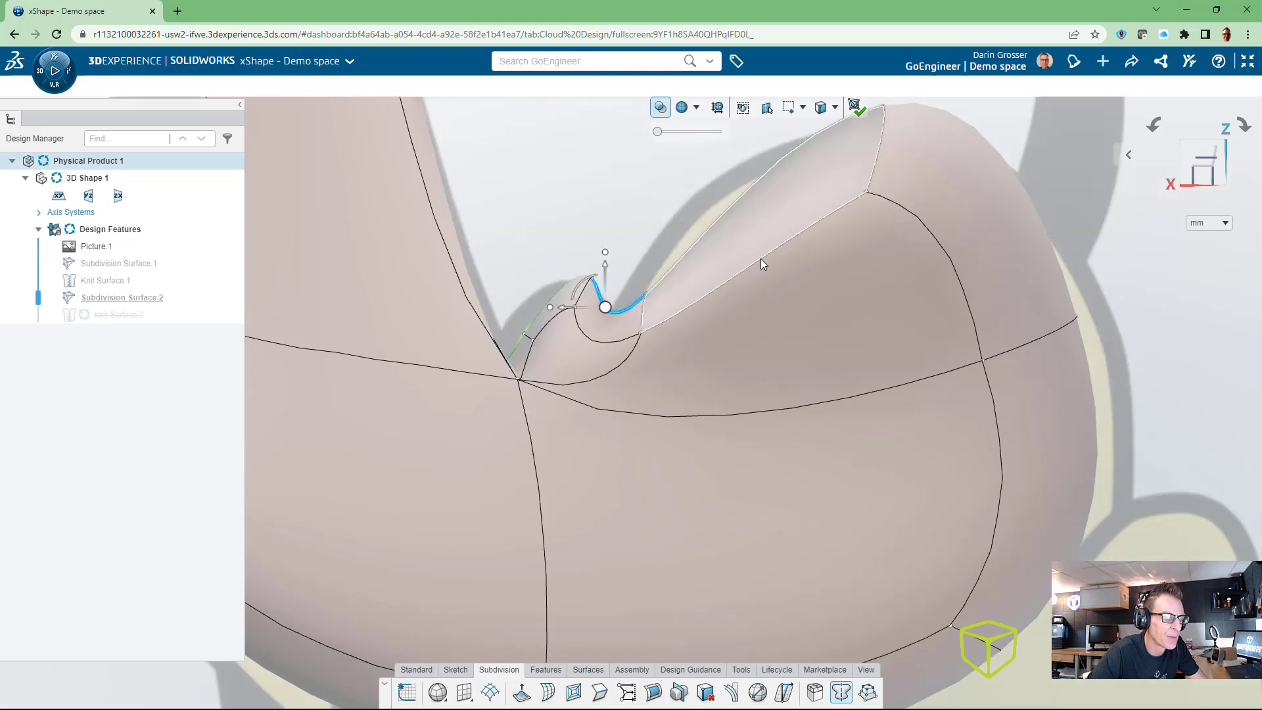
Raise the rear end of the notch's center edge and reposition the face at its front toward the neck
{"action": "middle_click_drag", "start_coordinate": [673, 270], "coordinate": [619, 282]}
{"action": "left_click", "coordinate": [620, 281]}
{"action": "left_click_drag", "start_coordinate": [632, 249], "coordinate": [638, 207]}
{"action": "middle_click_drag", "start_coordinate": [604, 260], "coordinate": [555, 296]}
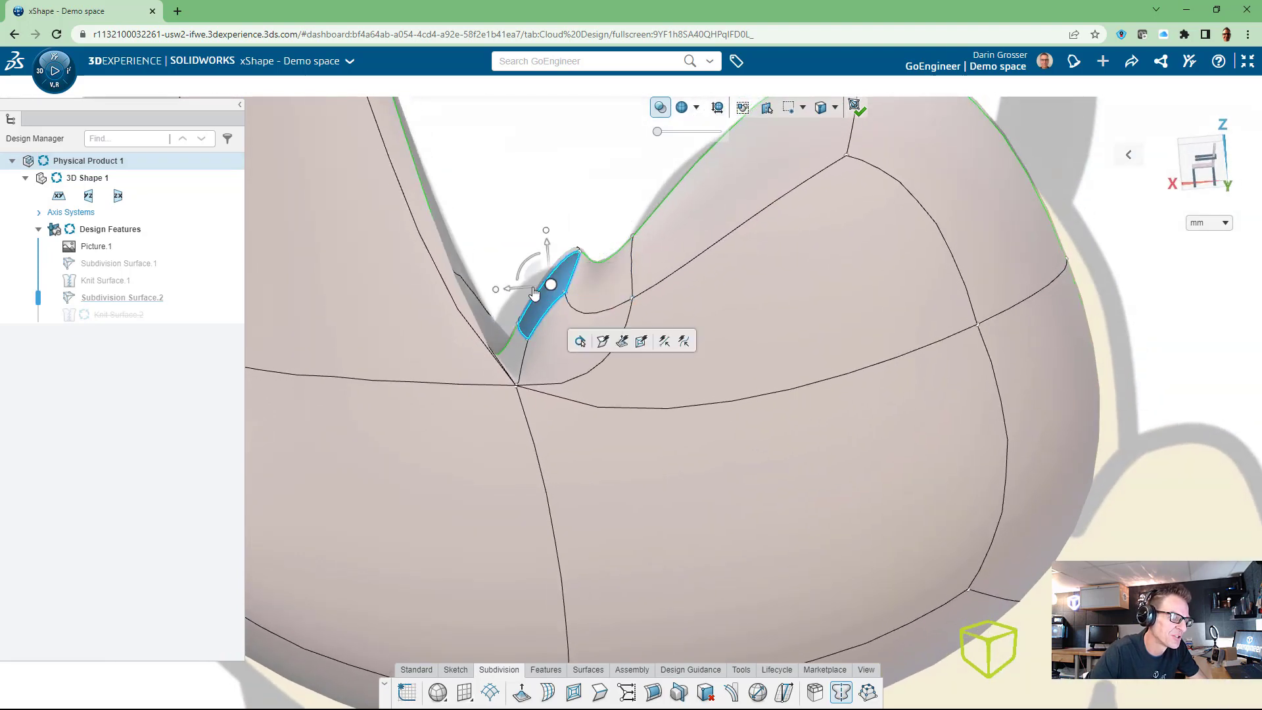
{"action": "left_click_drag", "start_coordinate": [531, 273], "coordinate": [502, 306]}
Examine the faces in the neck notch up close and compare the whole neck and body with the picture
{"action": "middle_click_drag", "start_coordinate": [545, 185], "coordinate": [513, 293]}
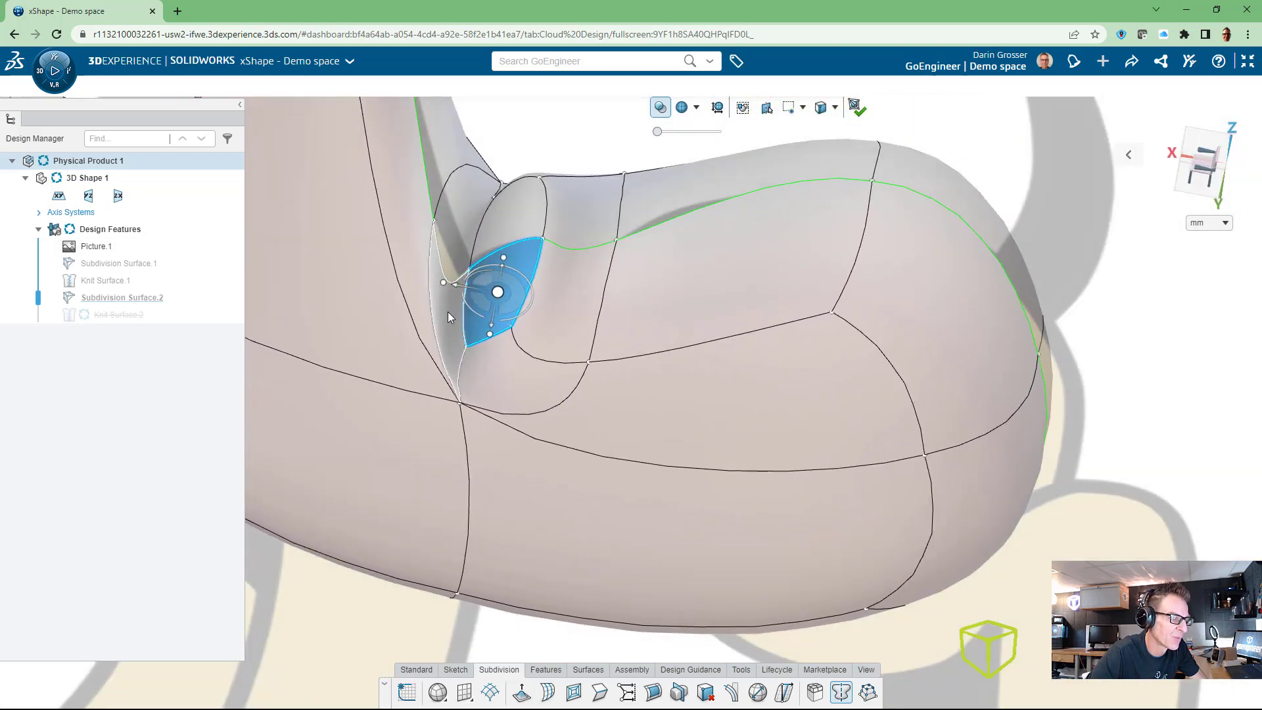
{"action": "scroll", "coordinate": [454, 289], "scroll_direction": "up", "scroll_amount": 4}
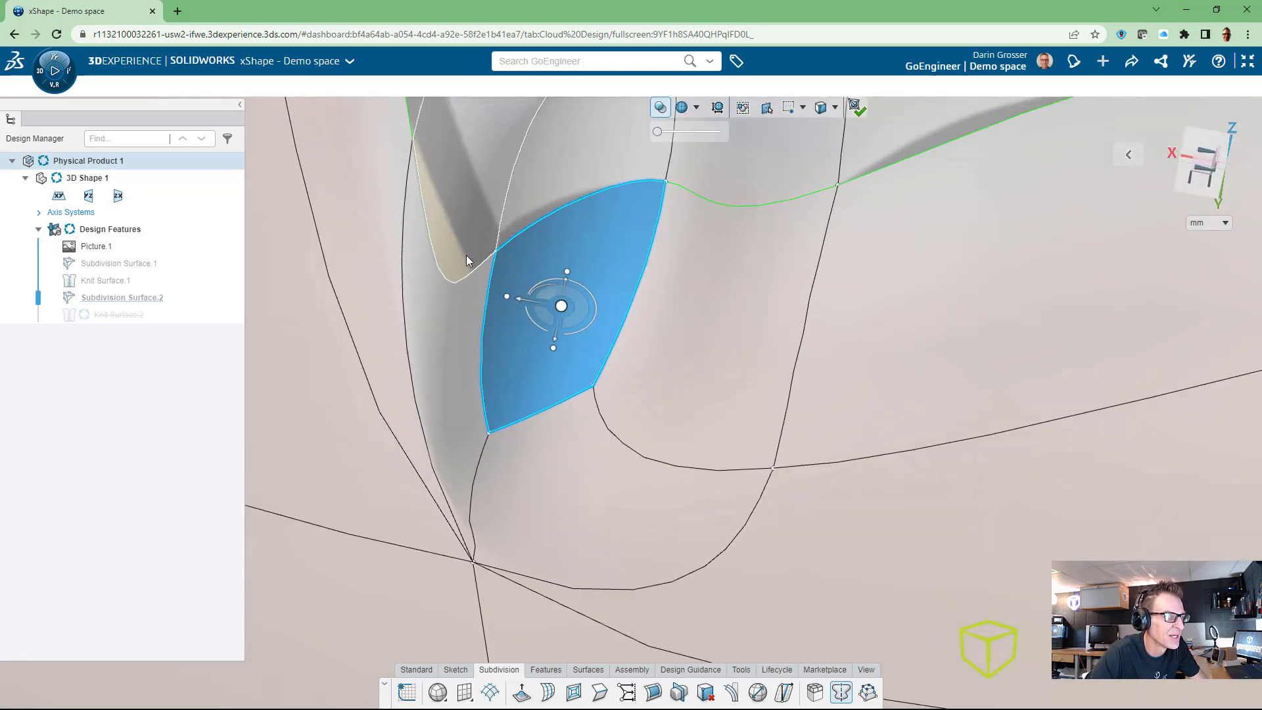
{"action": "middle_click_drag", "start_coordinate": [467, 260], "coordinate": [512, 345]}
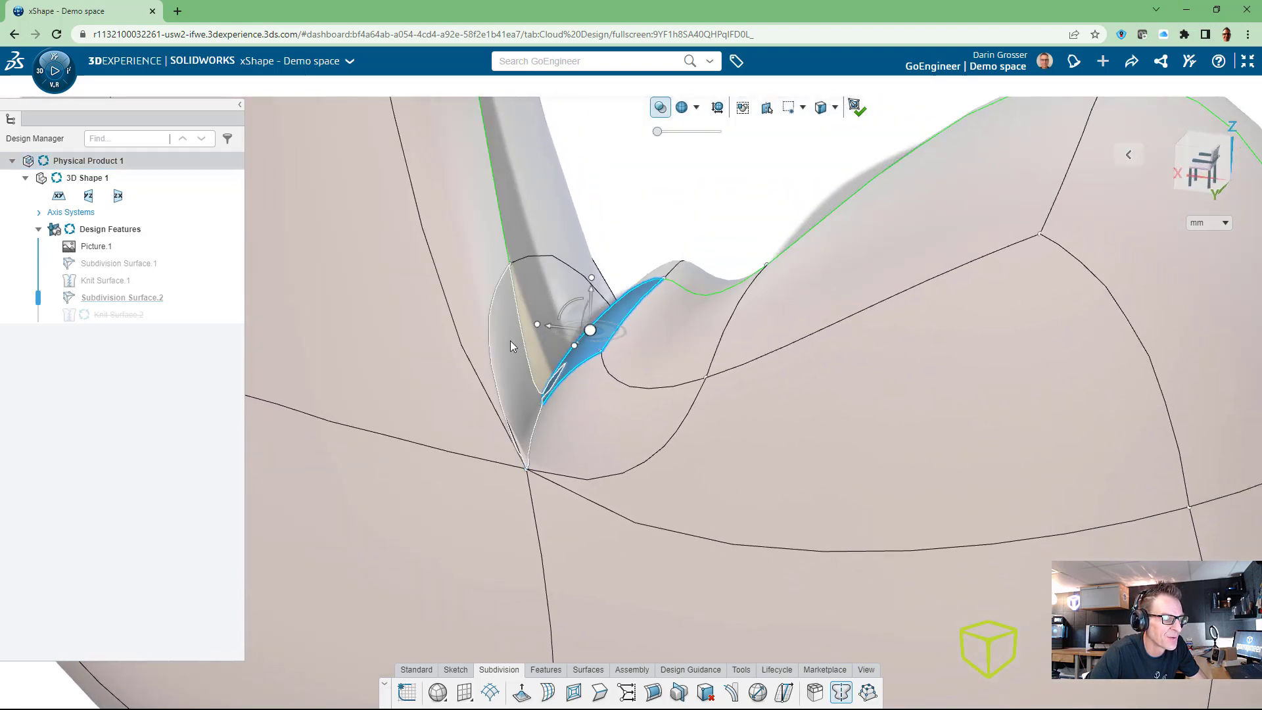
{"action": "left_click", "coordinate": [511, 343]}
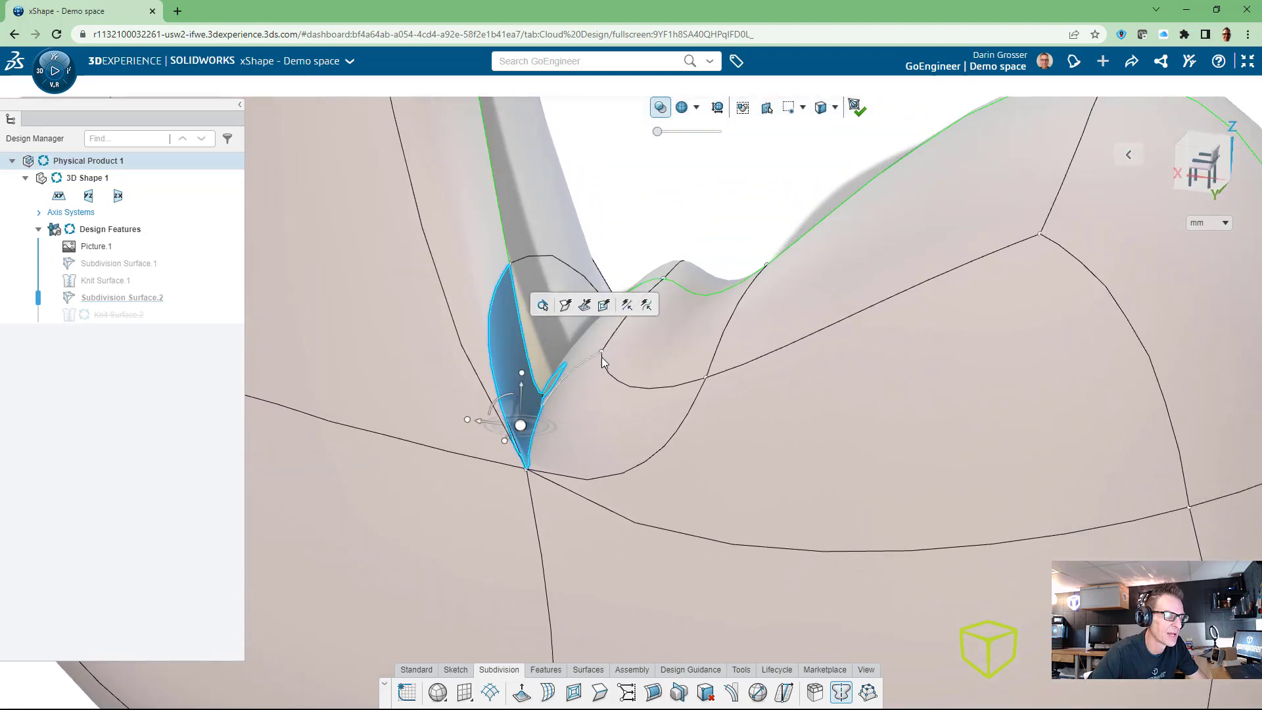
{"action": "scroll", "coordinate": [685, 268], "scroll_direction": "down", "scroll_amount": 5}
{"action": "left_click", "coordinate": [1053, 262]}
{"action": "scroll", "coordinate": [986, 319], "scroll_direction": "down", "scroll_amount": 5}
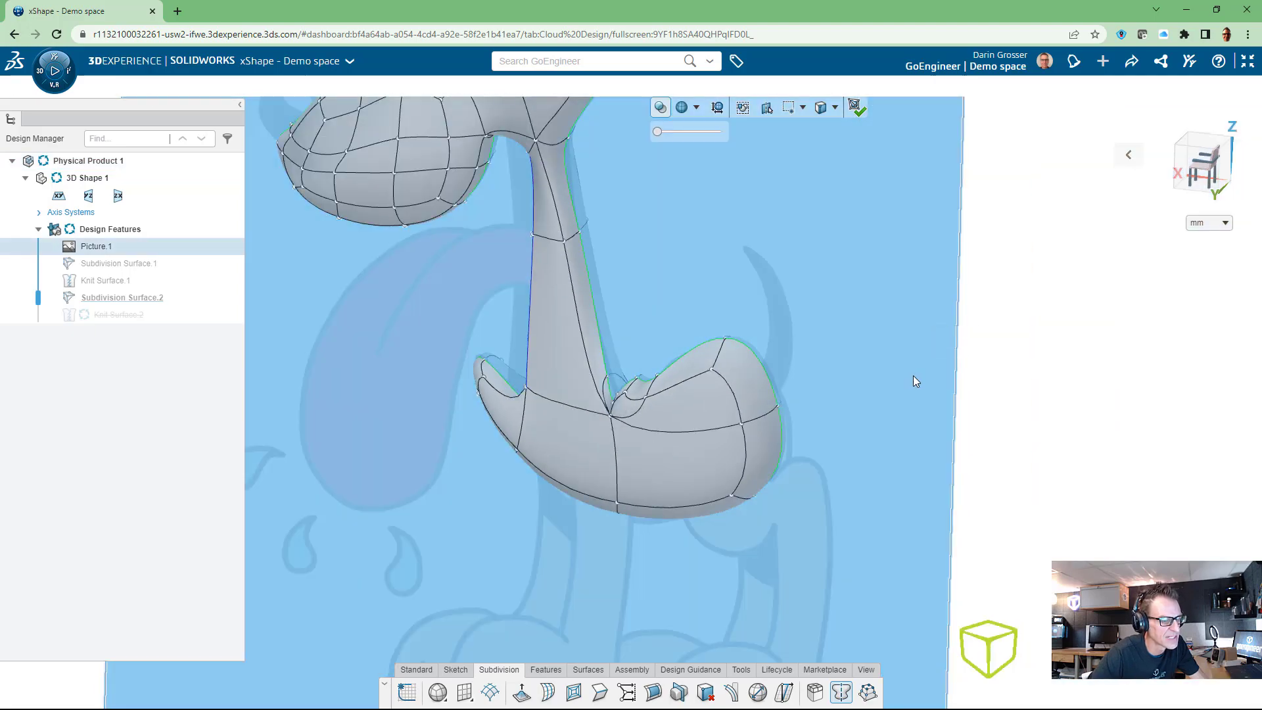
{"action": "middle_click_drag", "start_coordinate": [913, 375], "coordinate": [952, 338]}
{"action": "left_click", "coordinate": [1012, 314]}
{"action": "scroll", "coordinate": [980, 366], "scroll_direction": "down", "scroll_amount": 6}
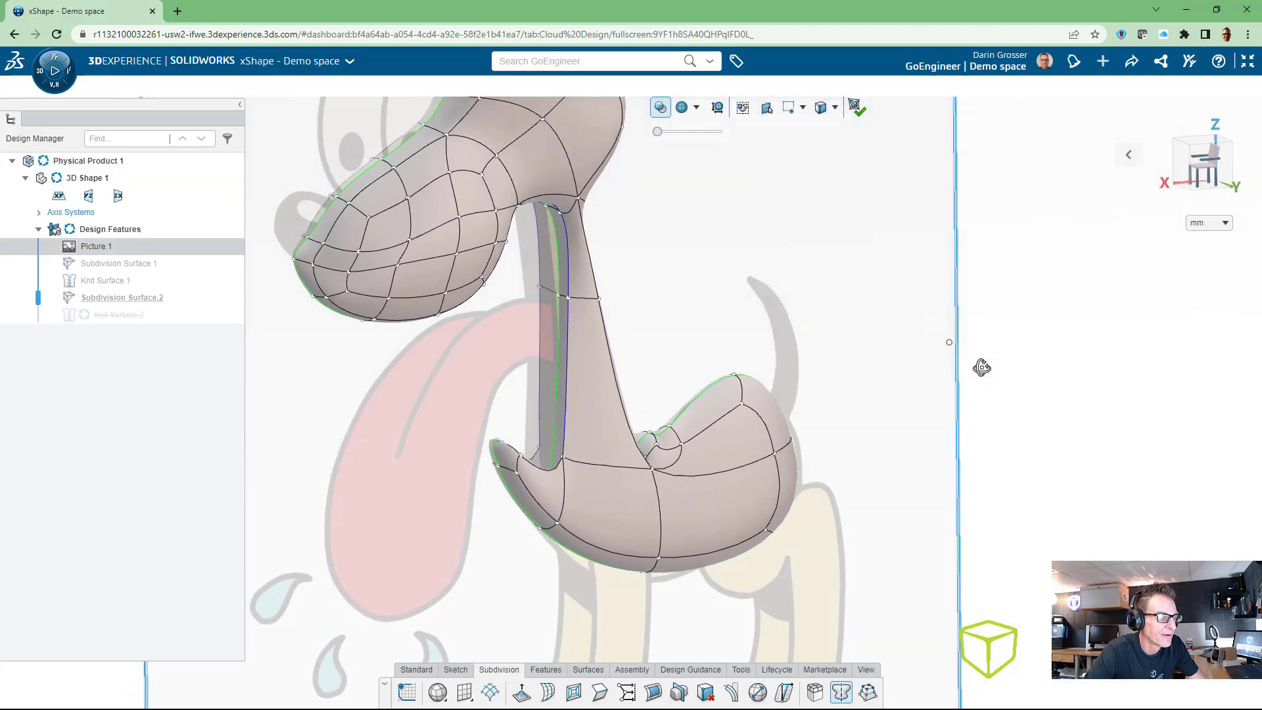
Finish editing Subdivision Surface.2 and show the hidden Knit Surface.1 body
{"action": "middle_click_drag", "start_coordinate": [755, 372], "coordinate": [854, 268]}
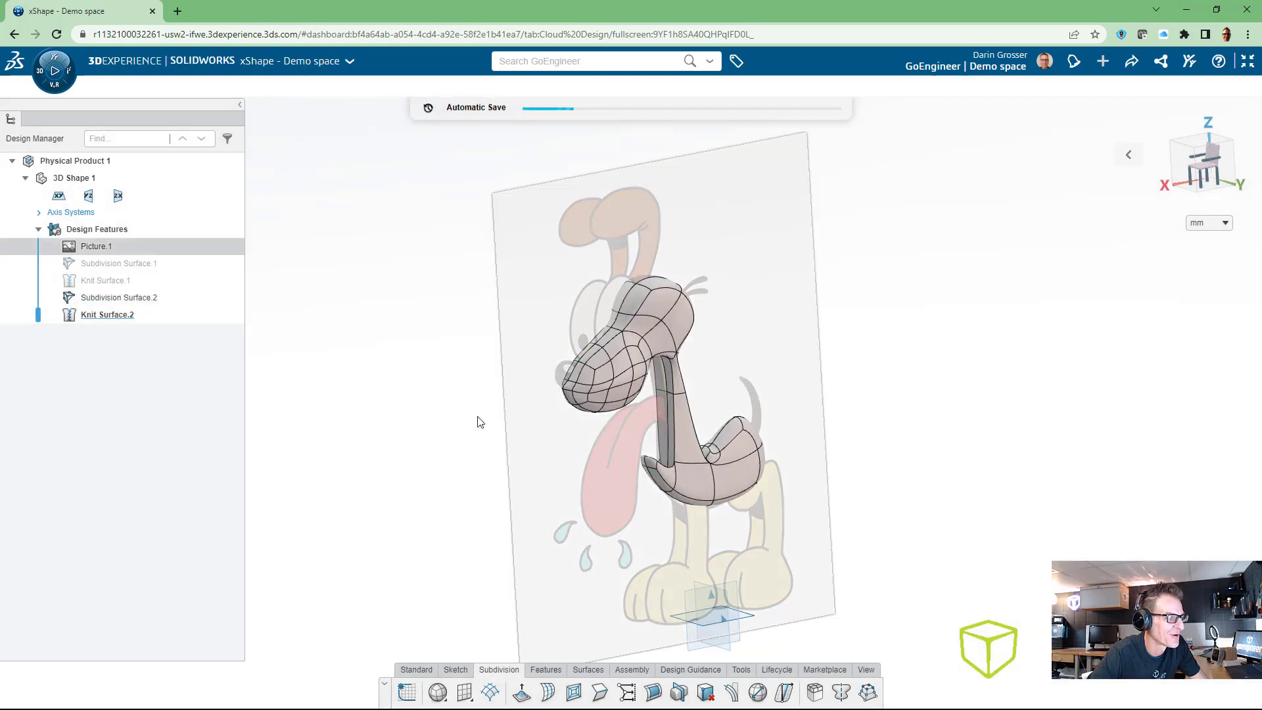
{"action": "left_click", "coordinate": [74, 281]}
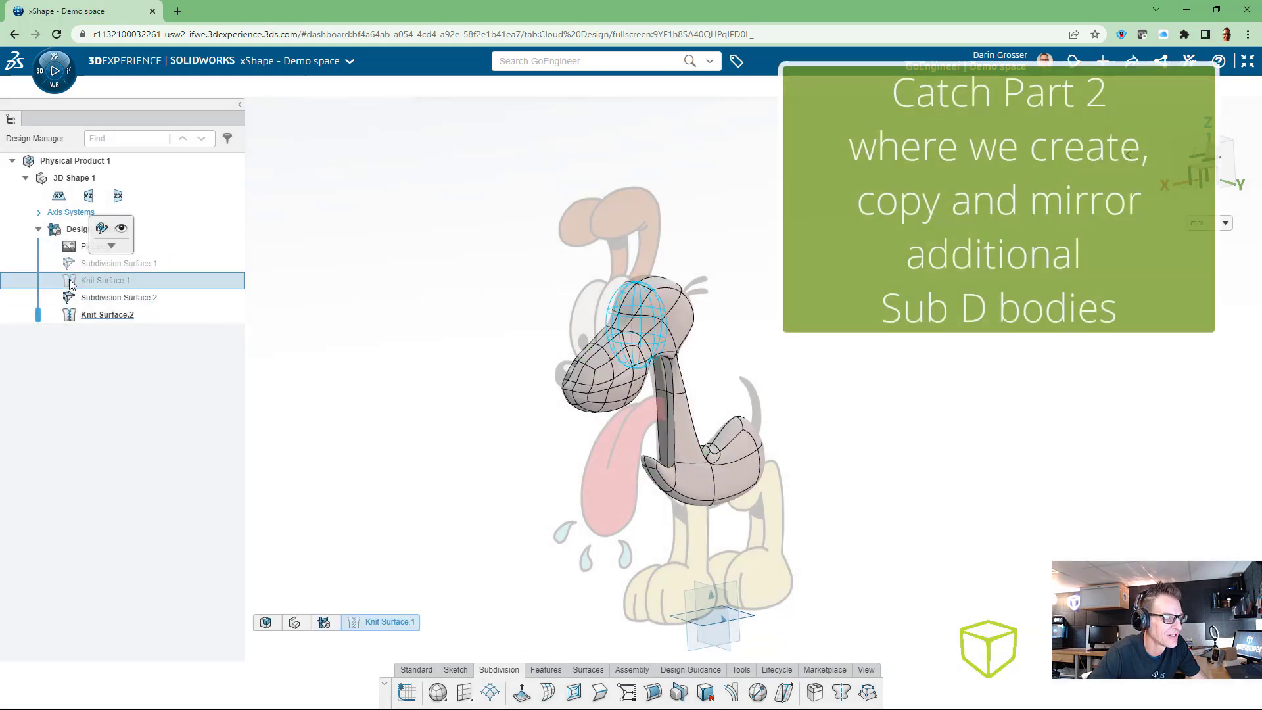
{"action": "left_click", "coordinate": [396, 390]}
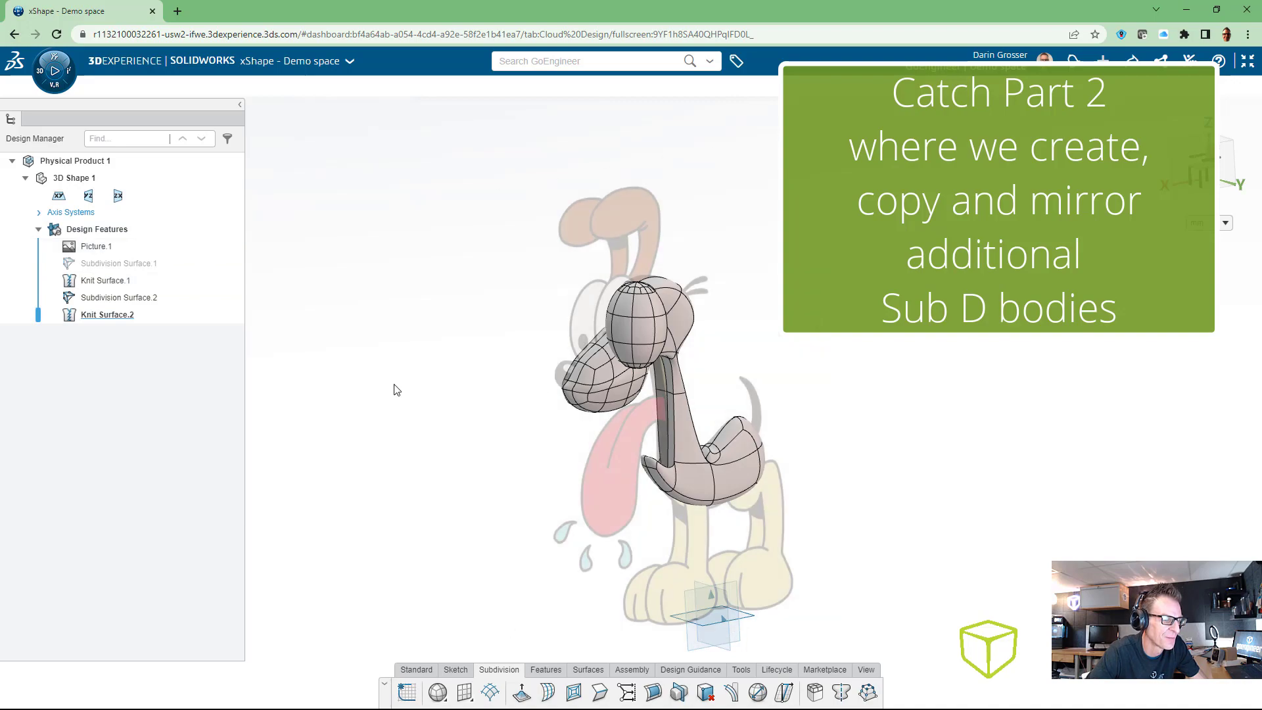